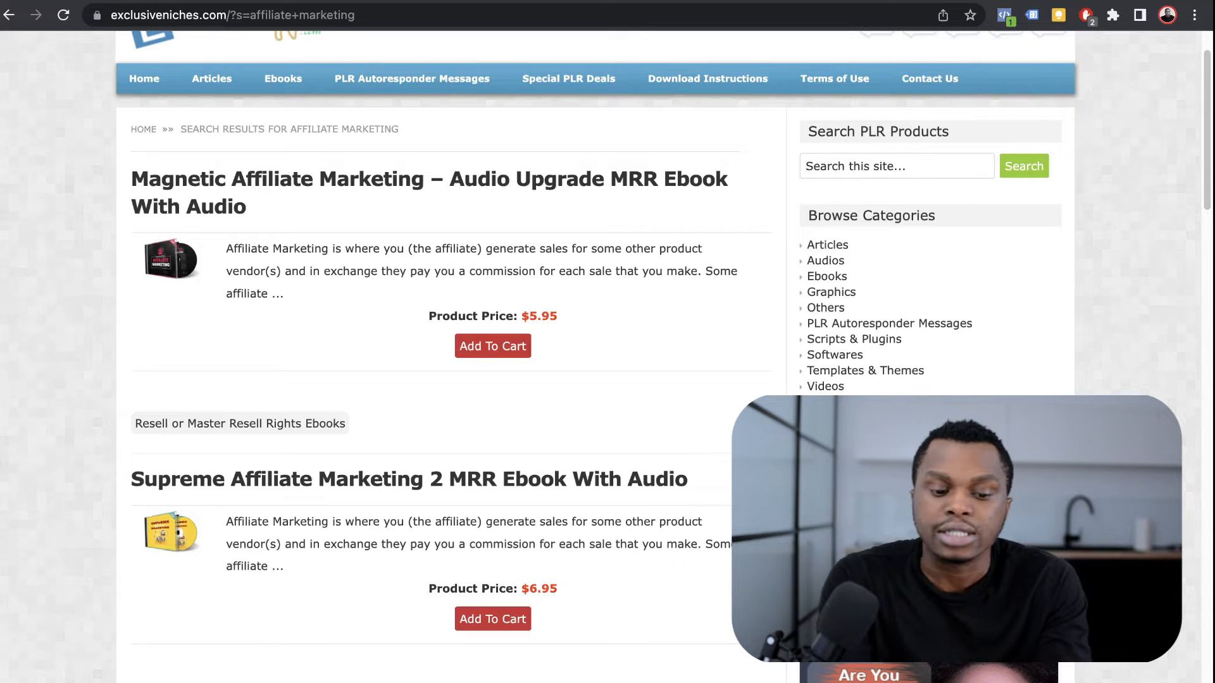
Step: Begin a new product search in the Exclusive Niches search box
click(897, 166)
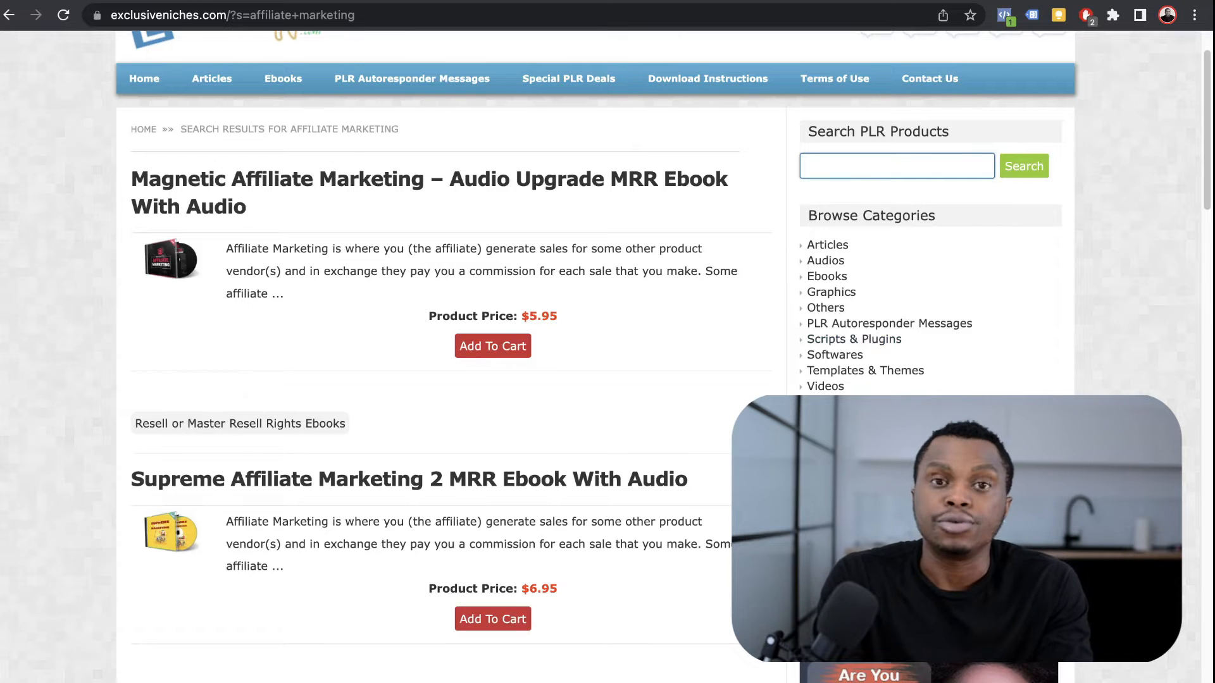
Step: Search for 'affiliate marketing' and look through the MRR and PLR ebook results
text(a)
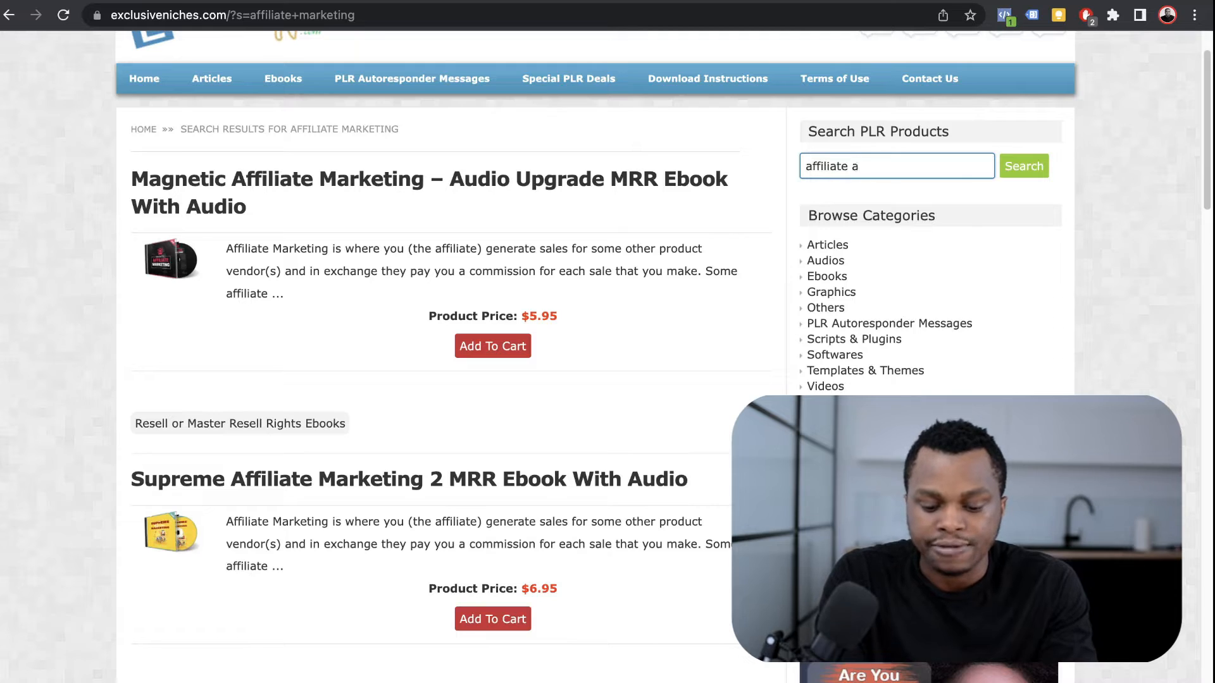
text(ffiliate marketing)
key(Return)
scroll(443, 354, down, 15)
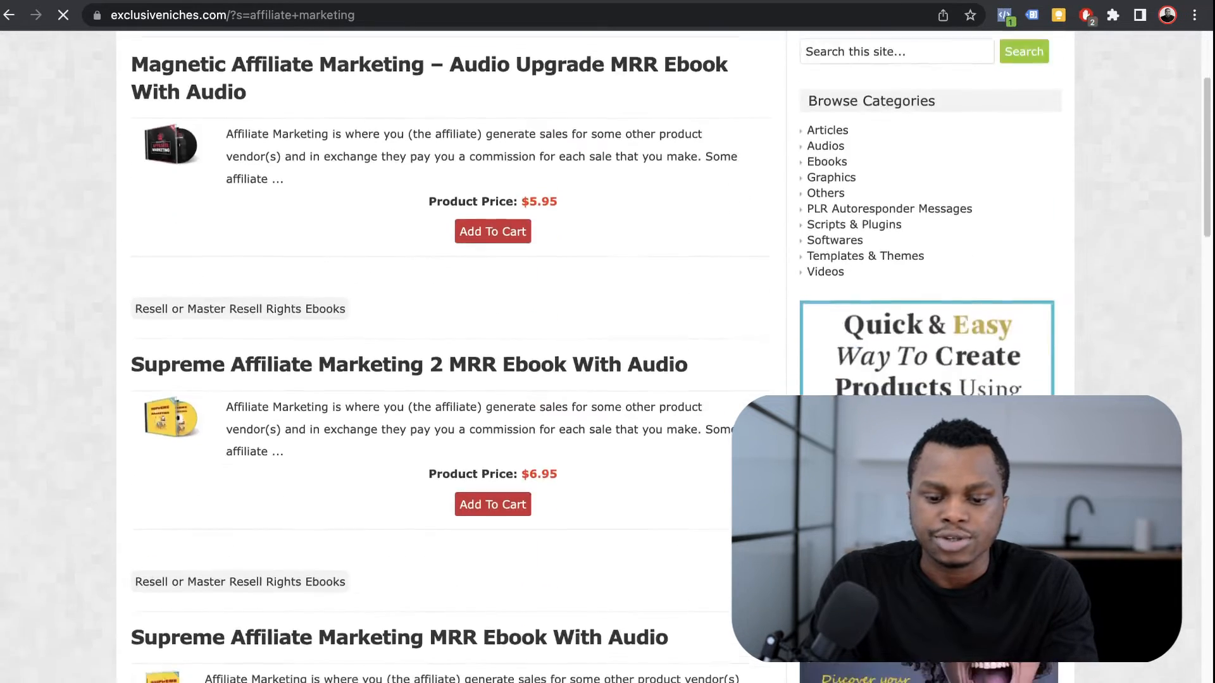
scroll(443, 355, down, 5)
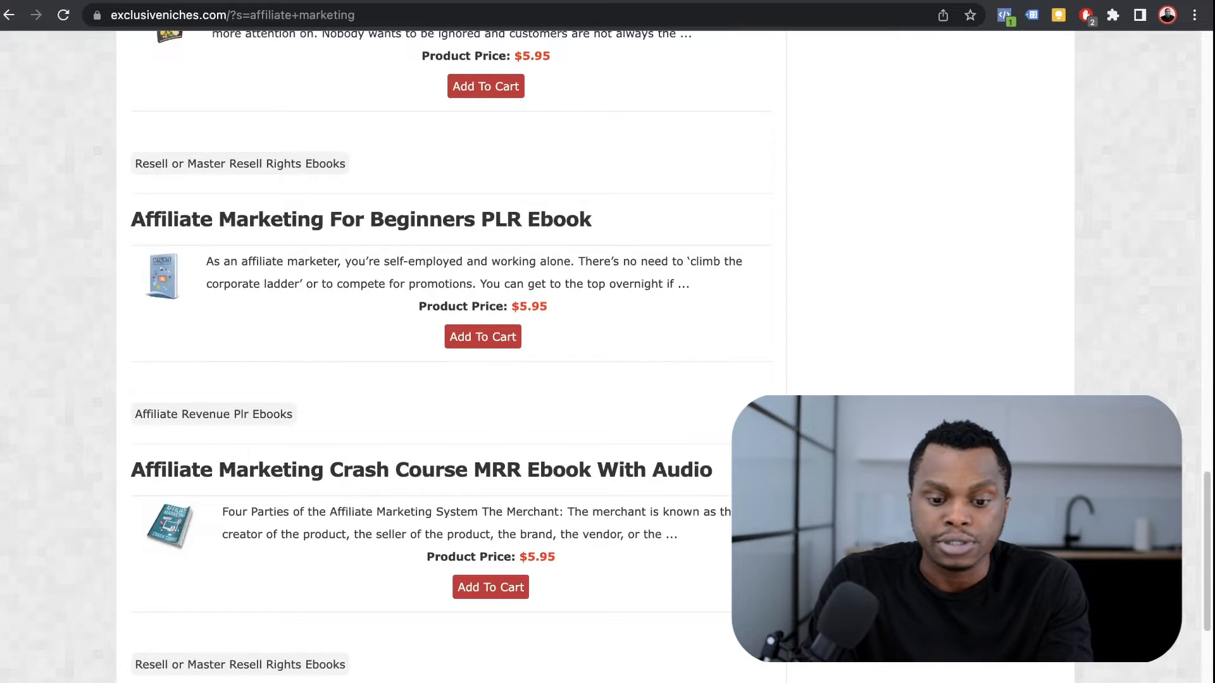
scroll(443, 354, down, 7)
scroll(443, 355, up, 2)
scroll(443, 354, down, 2)
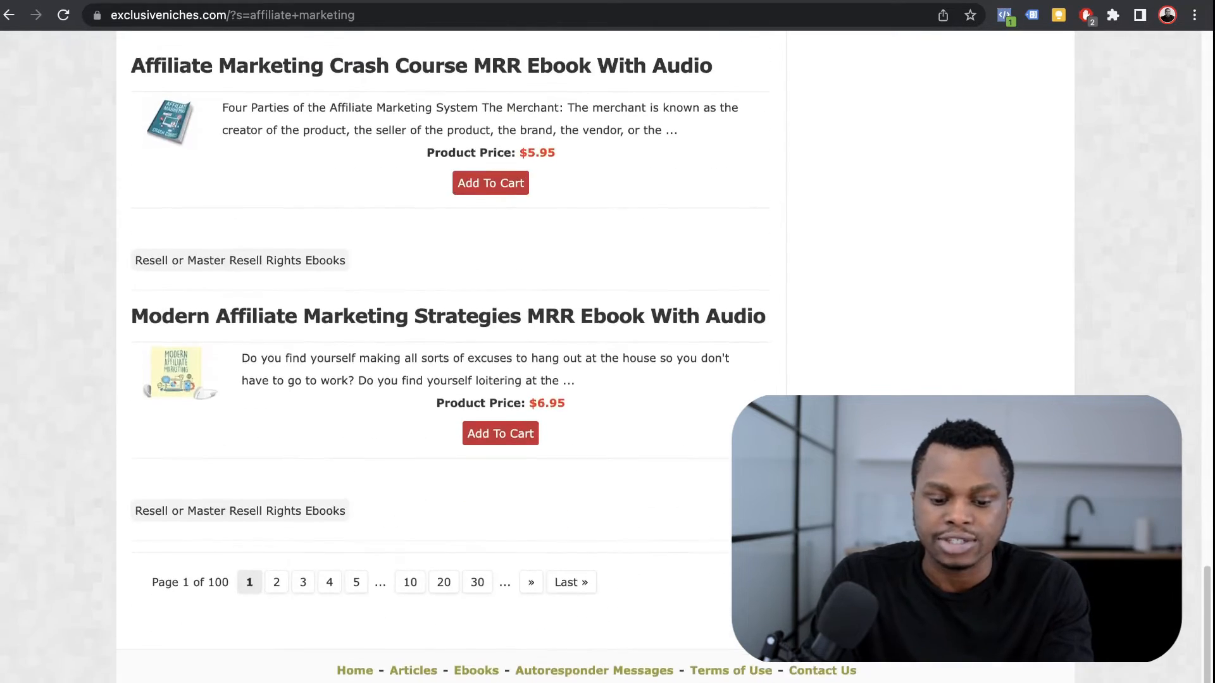
scroll(443, 354, up, 15)
scroll(443, 354, down, 9)
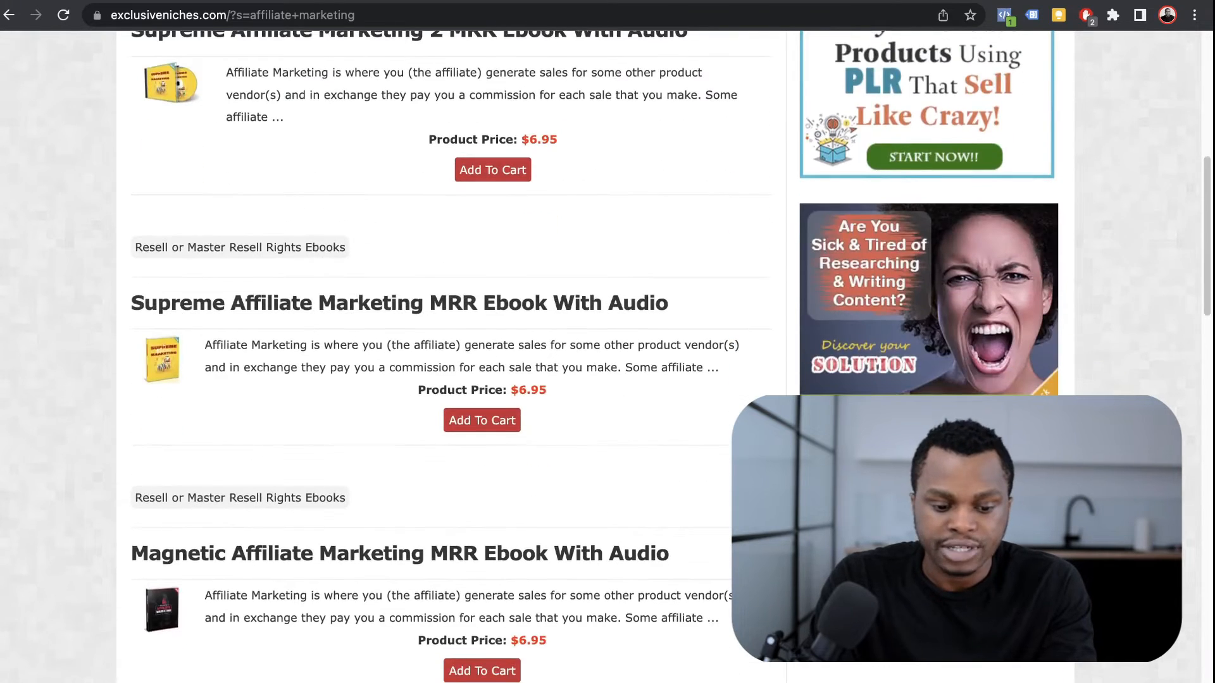
scroll(443, 355, down, 7)
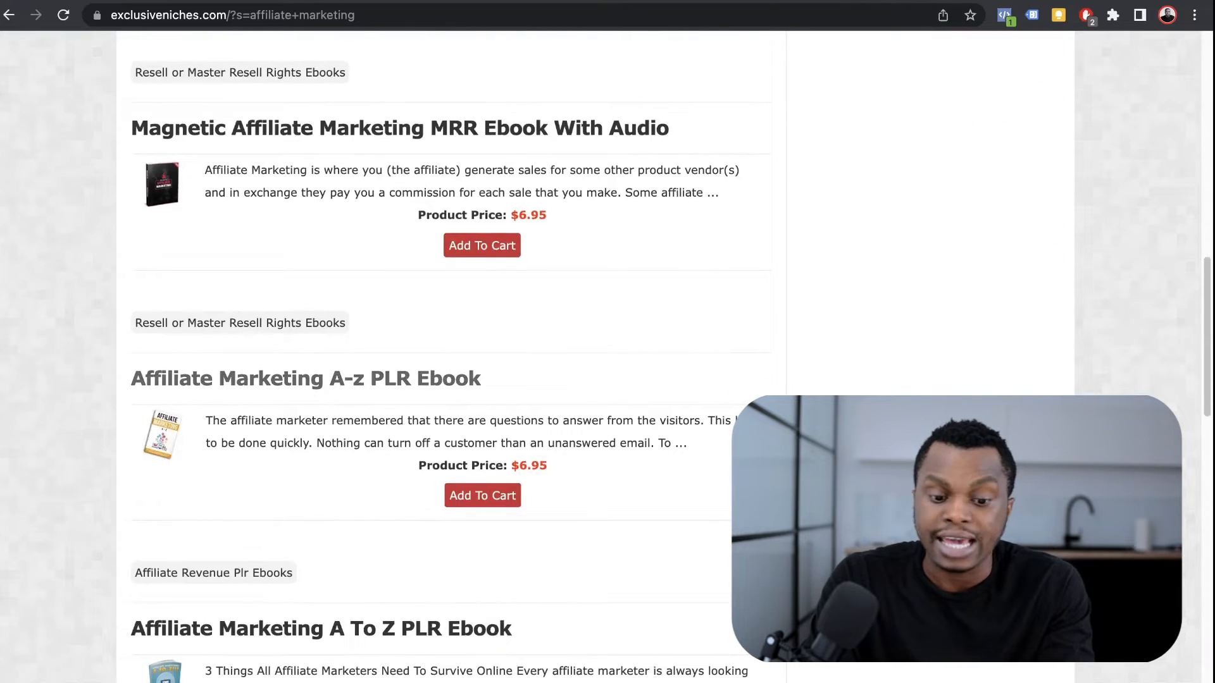
Step: Open the Affiliate Marketing A-z PLR Ebook page and read its contents and licence terms
click(383, 380)
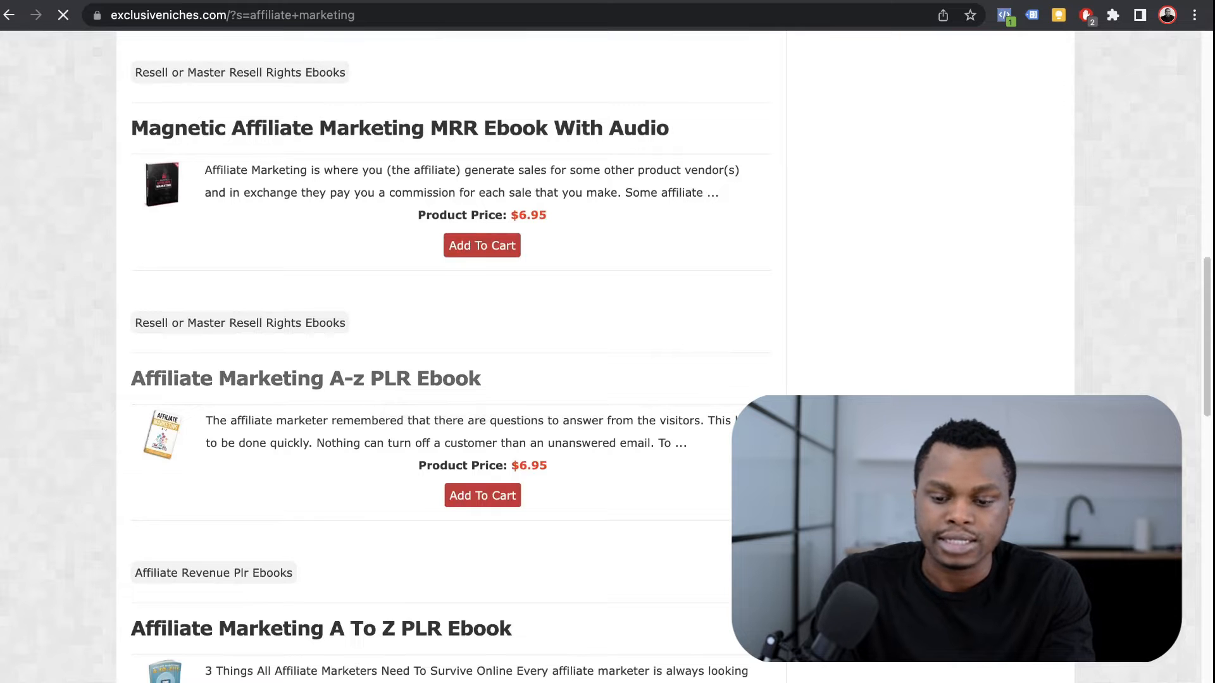
scroll(443, 354, down, 3)
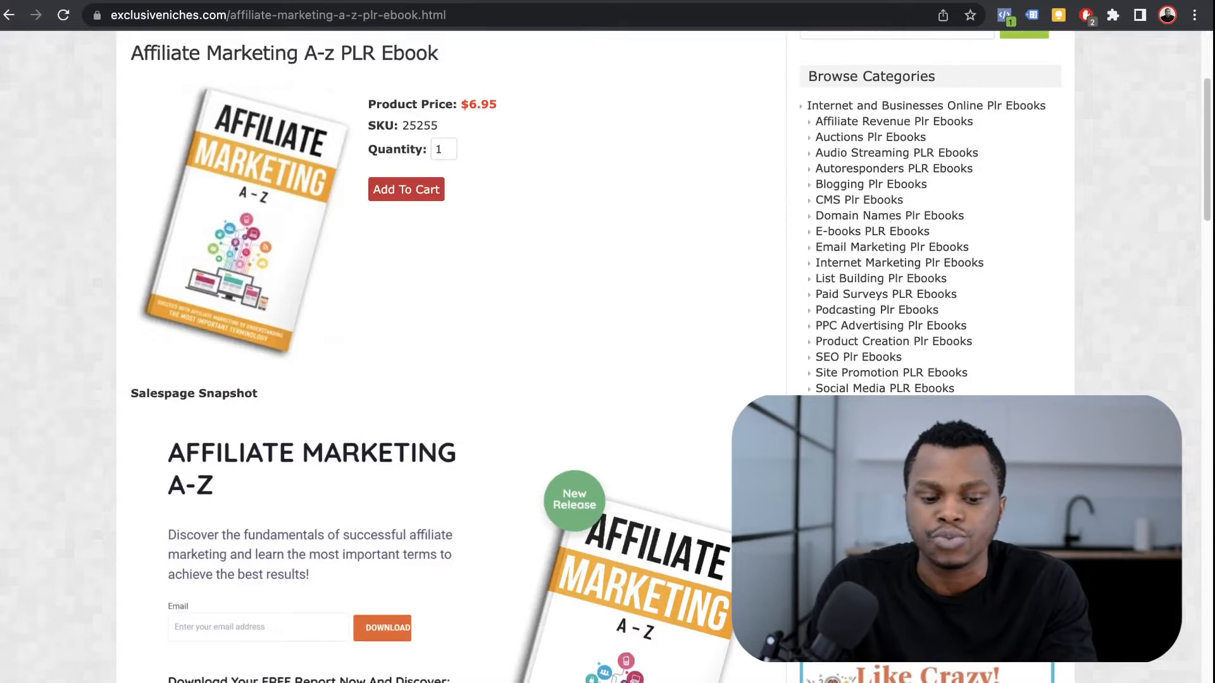
scroll(443, 354, down, 5)
scroll(443, 355, down, 7)
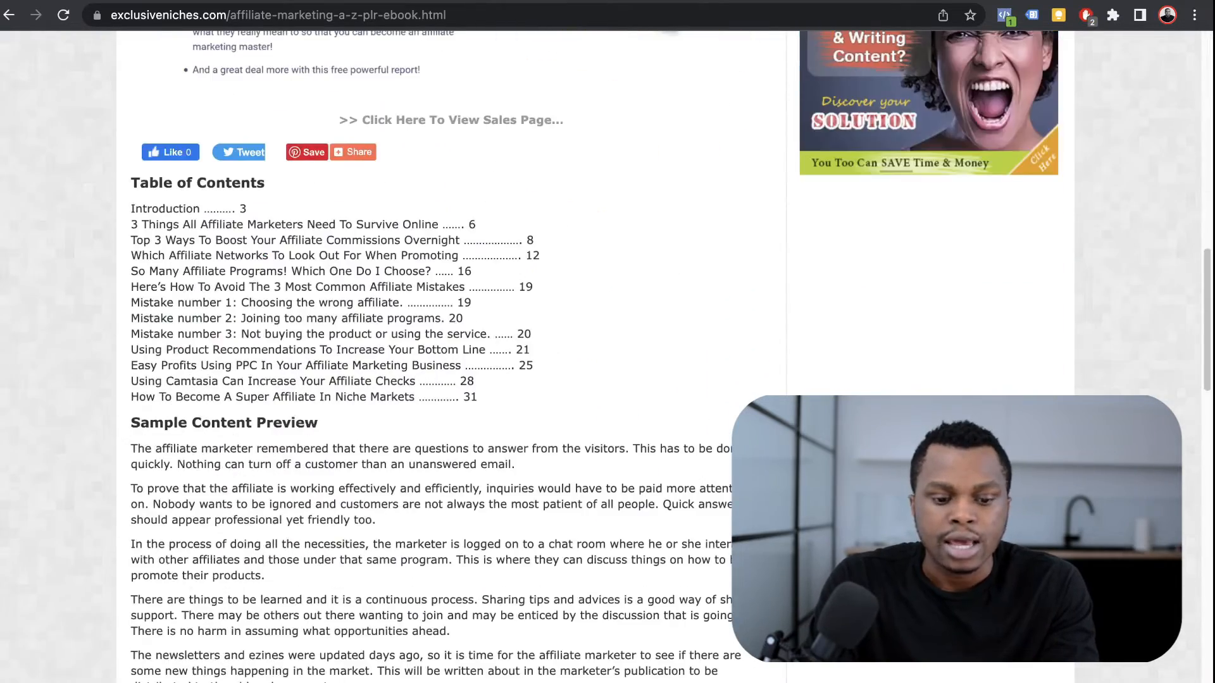
scroll(443, 355, down, 18)
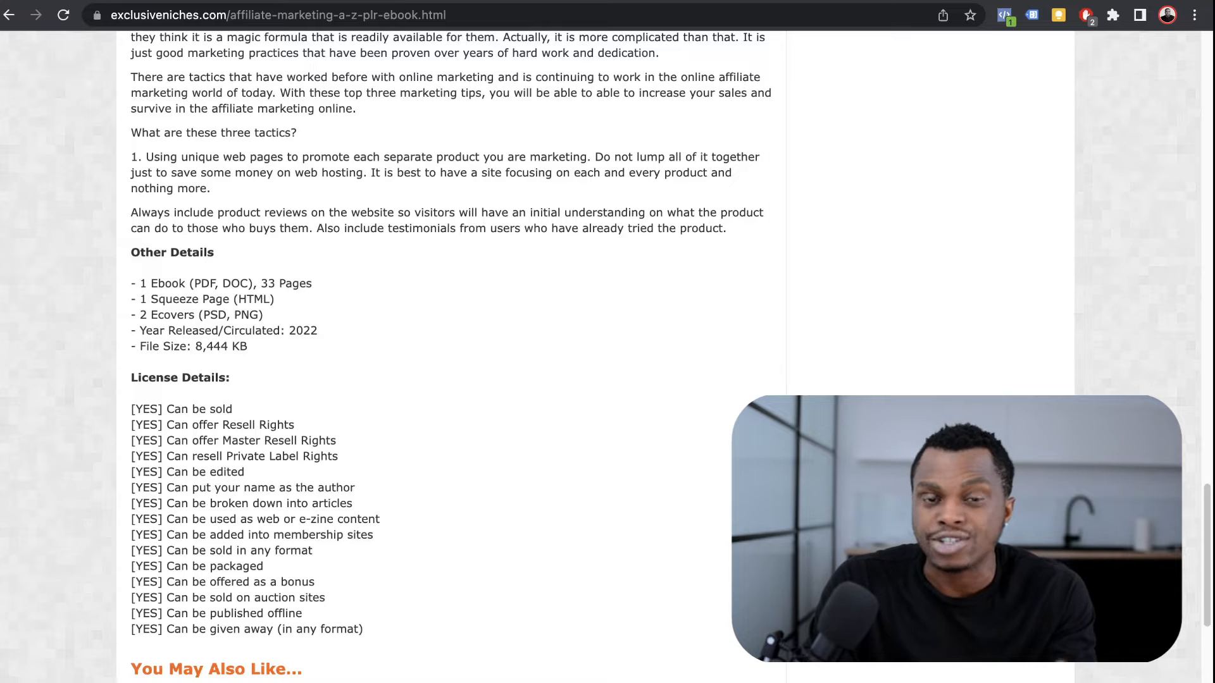
scroll(443, 355, up, 2)
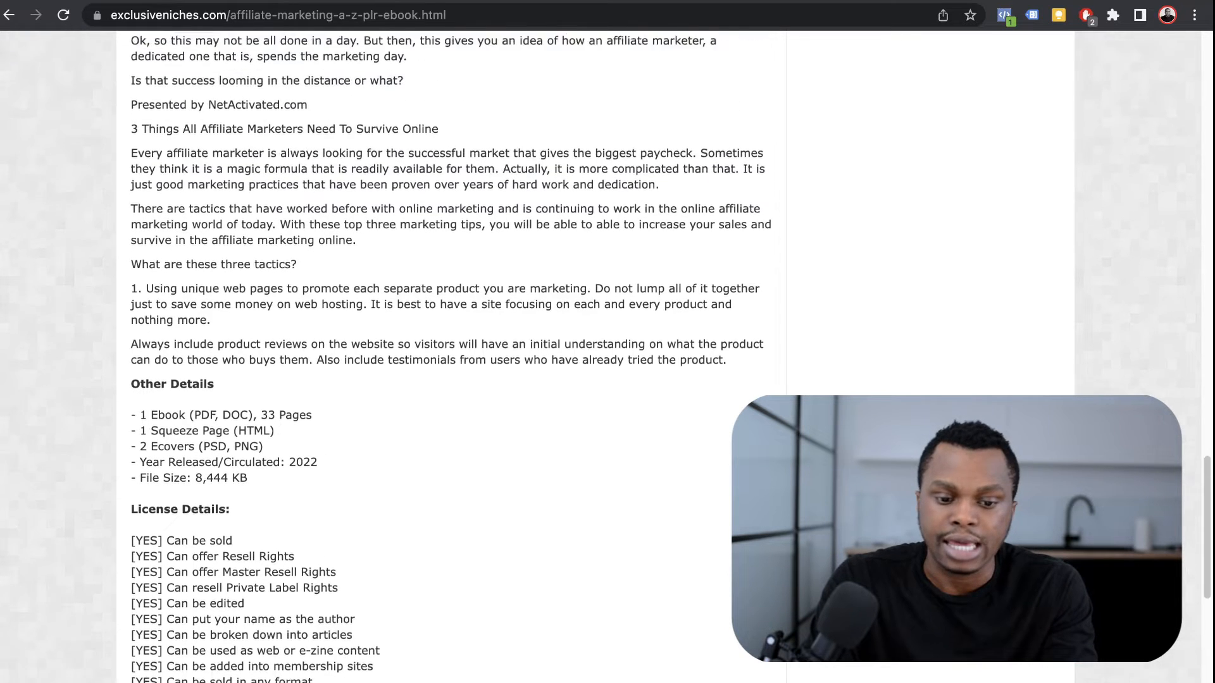
scroll(443, 354, down, 4)
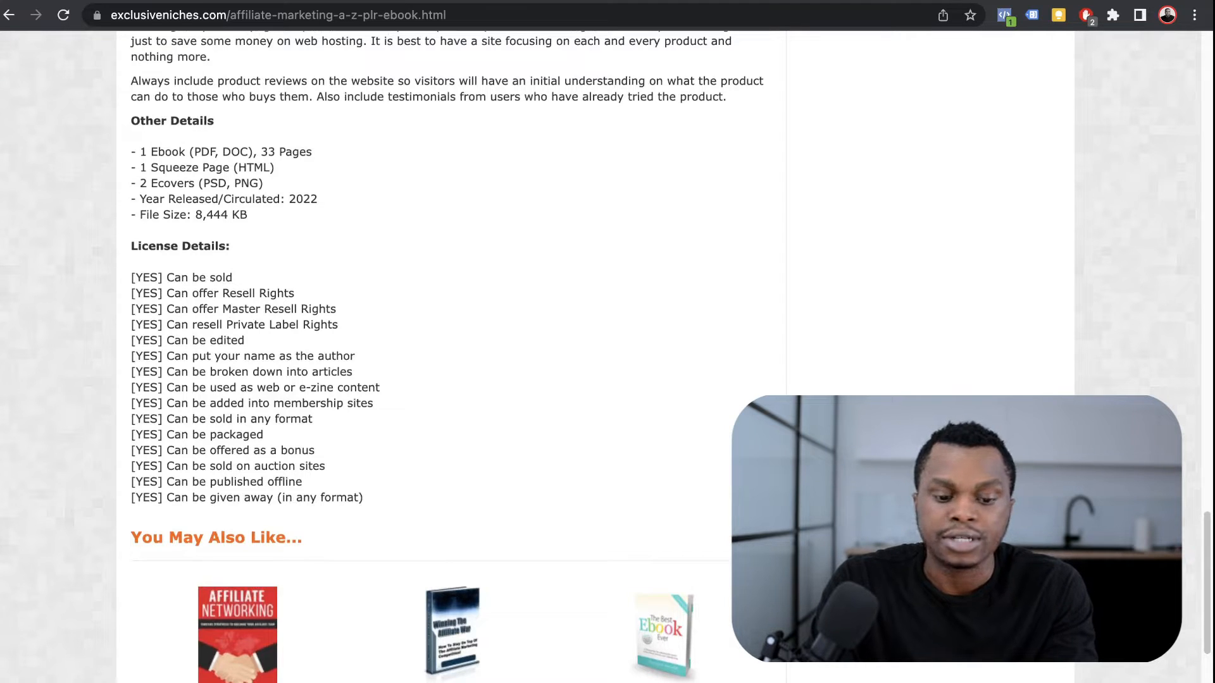
scroll(606, 357, down, 1)
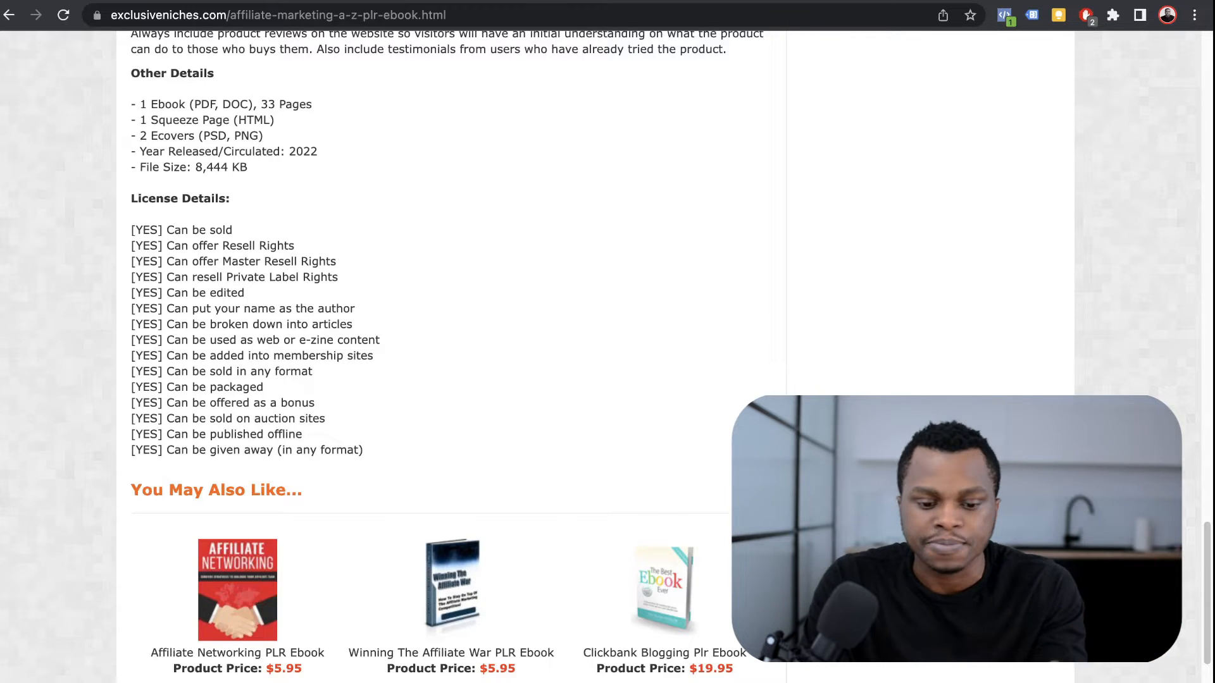
scroll(605, 357, up, 20)
scroll(606, 356, up, 5)
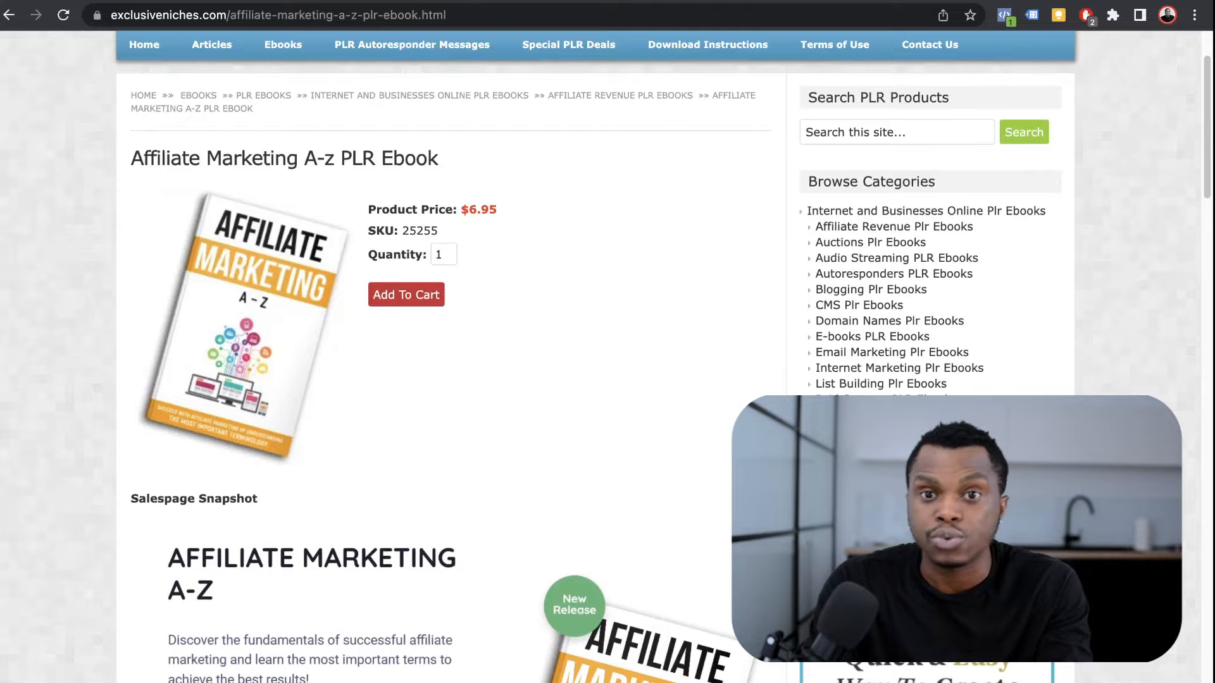
scroll(664, 201, up, 3)
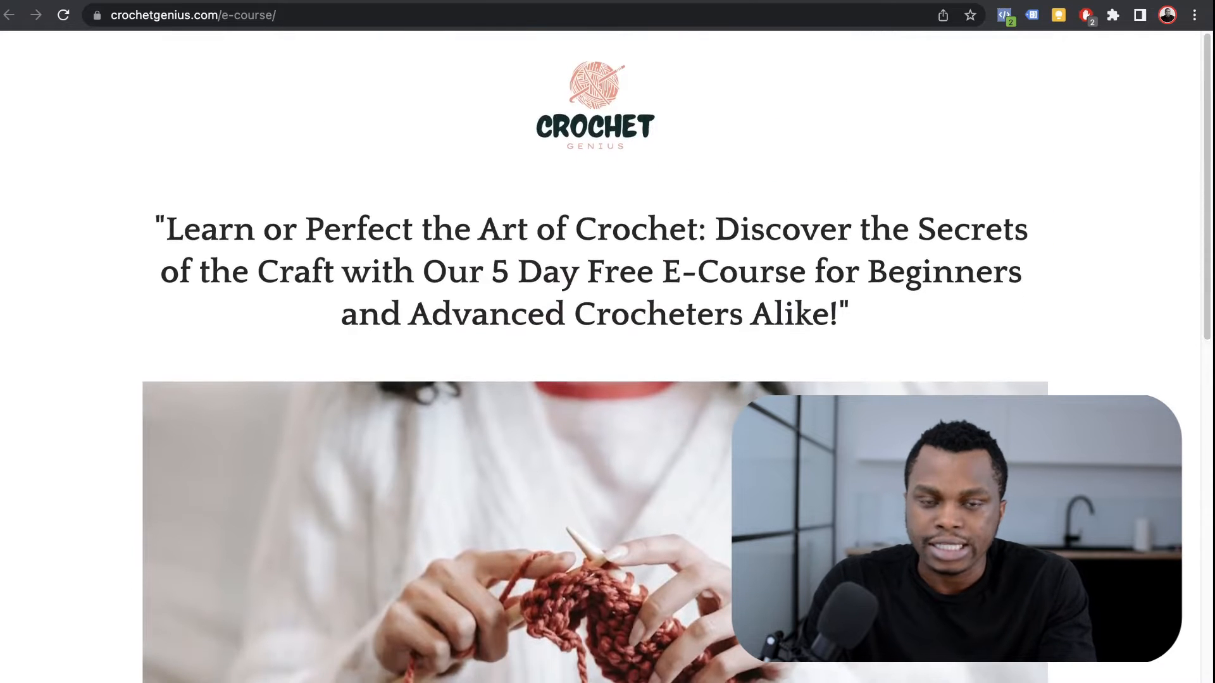
Step: Scroll down and back up the crochetgenius.com 5 Day Free E-Course page
scroll(595, 355, down, 15)
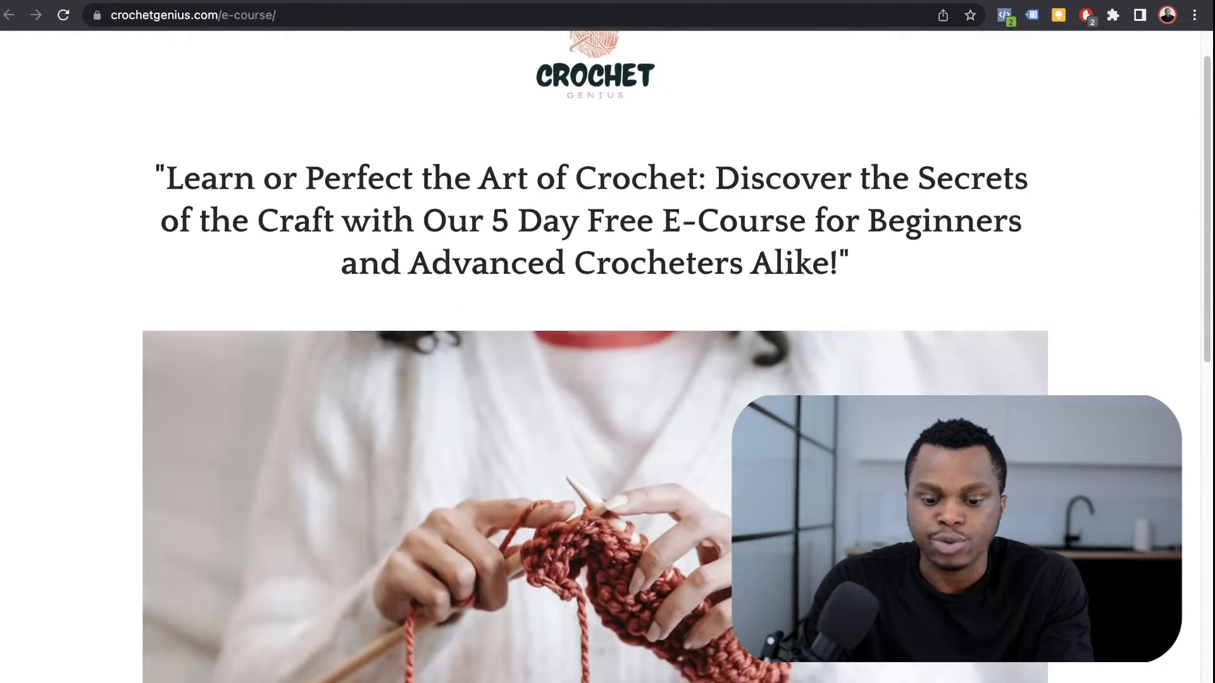
scroll(595, 354, up, 3)
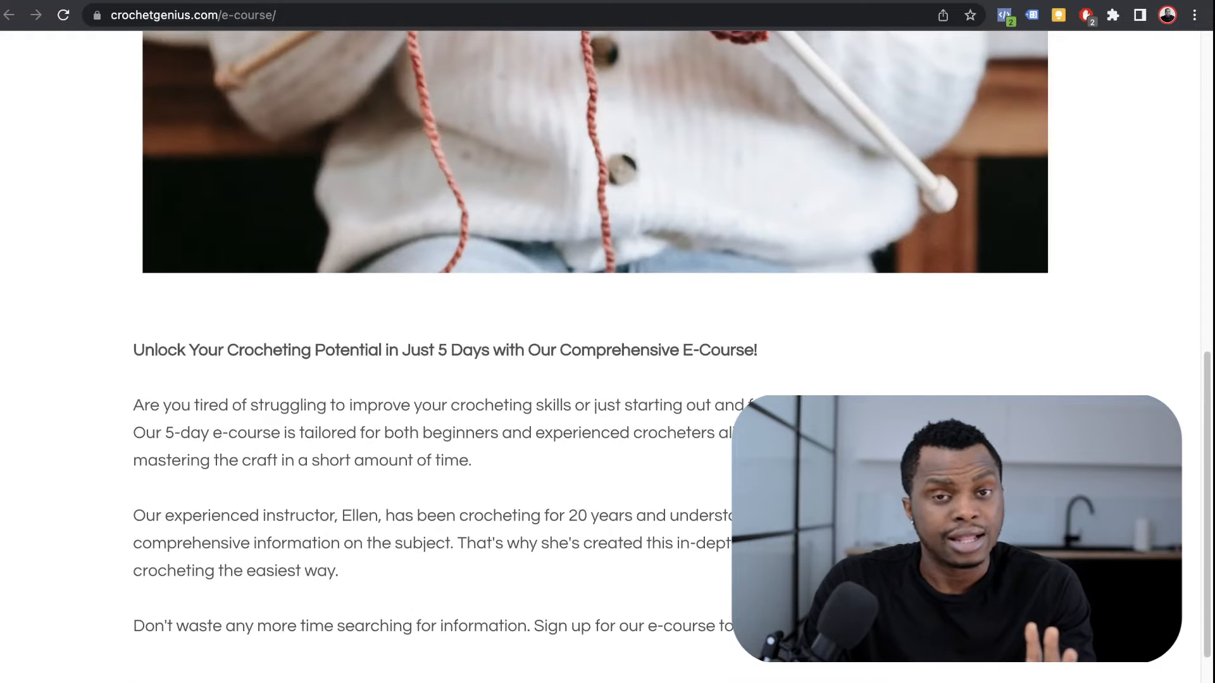
scroll(595, 355, up, 3)
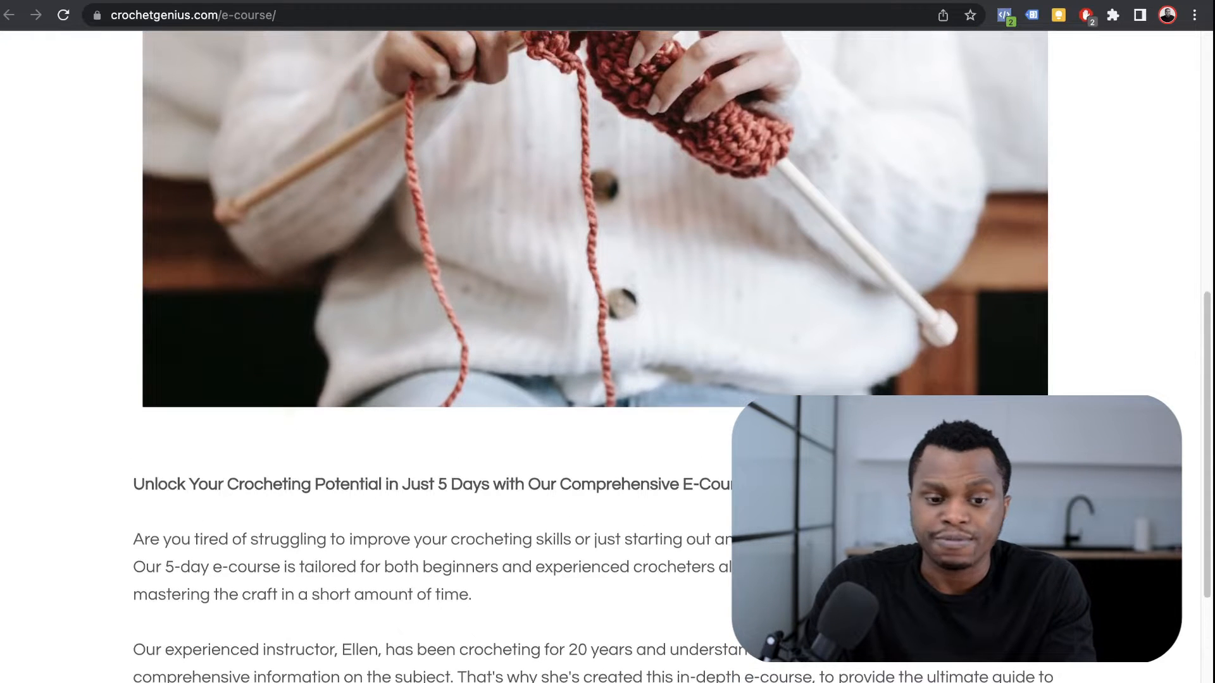
scroll(595, 354, up, 10)
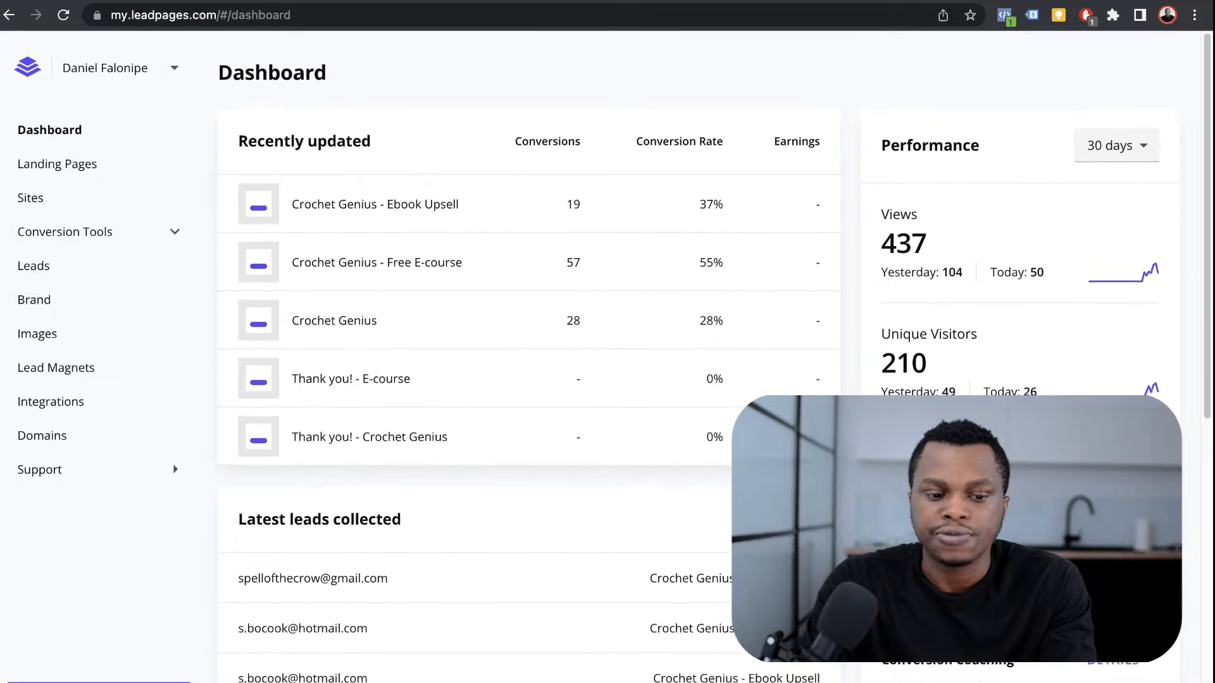
Step: From the Landing Pages list, start a new page and browse the template gallery
click(57, 165)
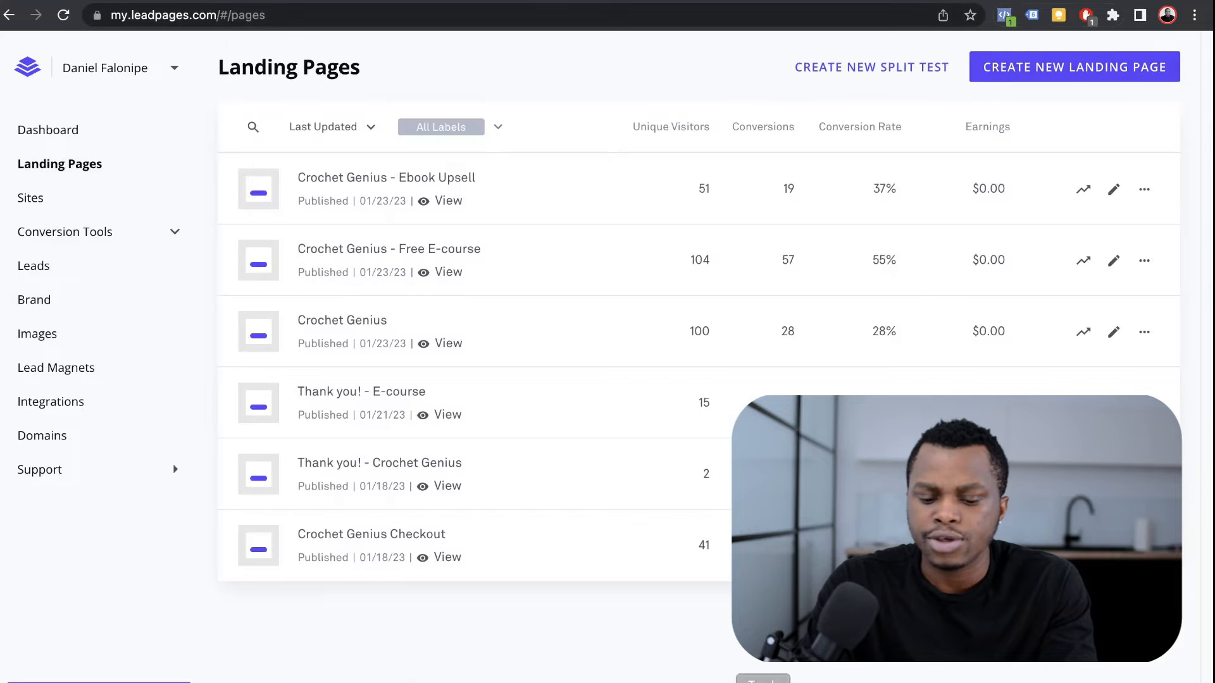
click(1075, 67)
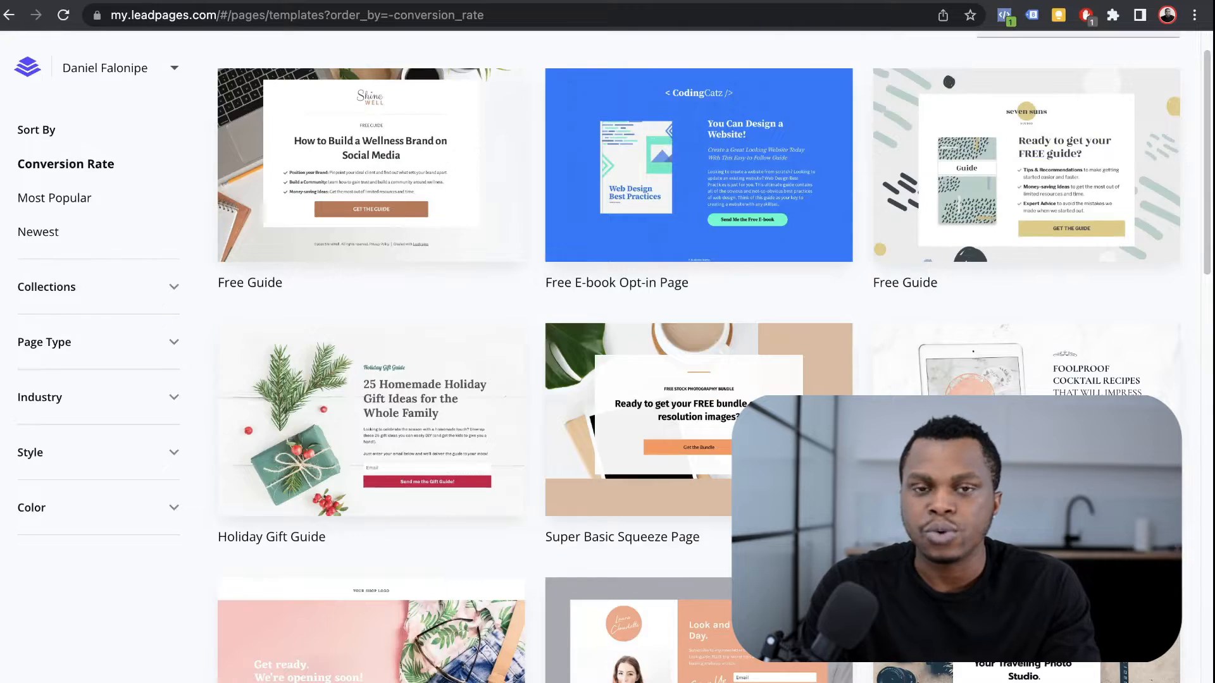
scroll(696, 355, down, 14)
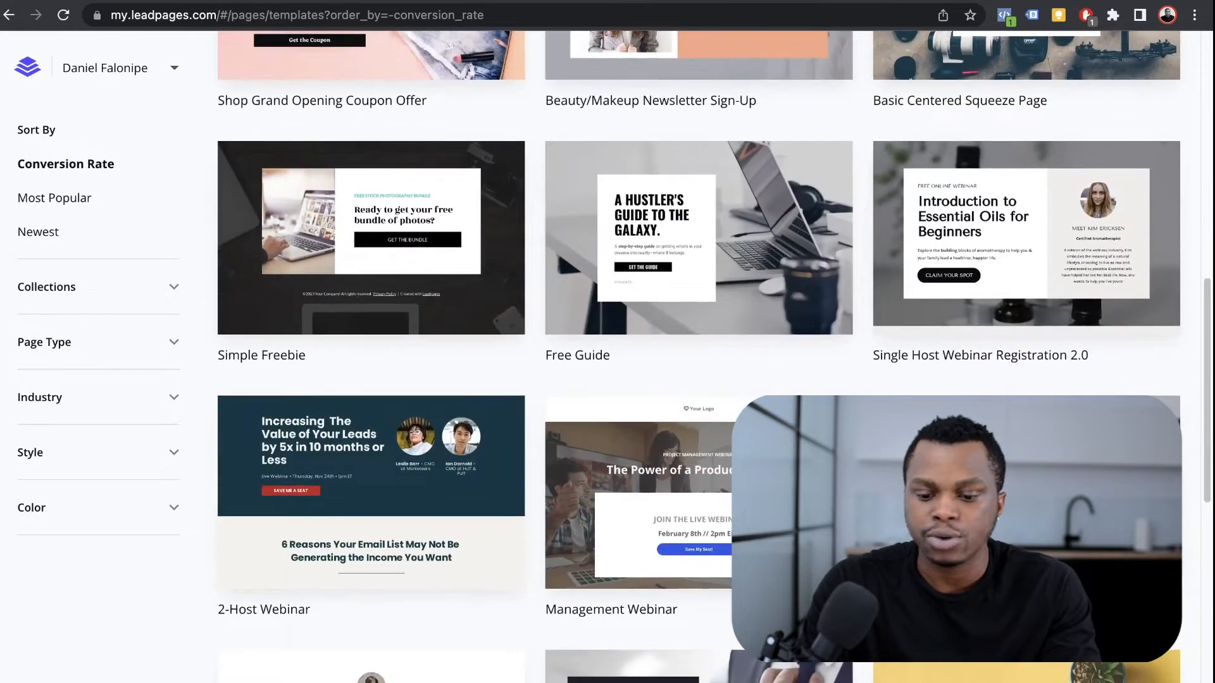
scroll(696, 354, down, 12)
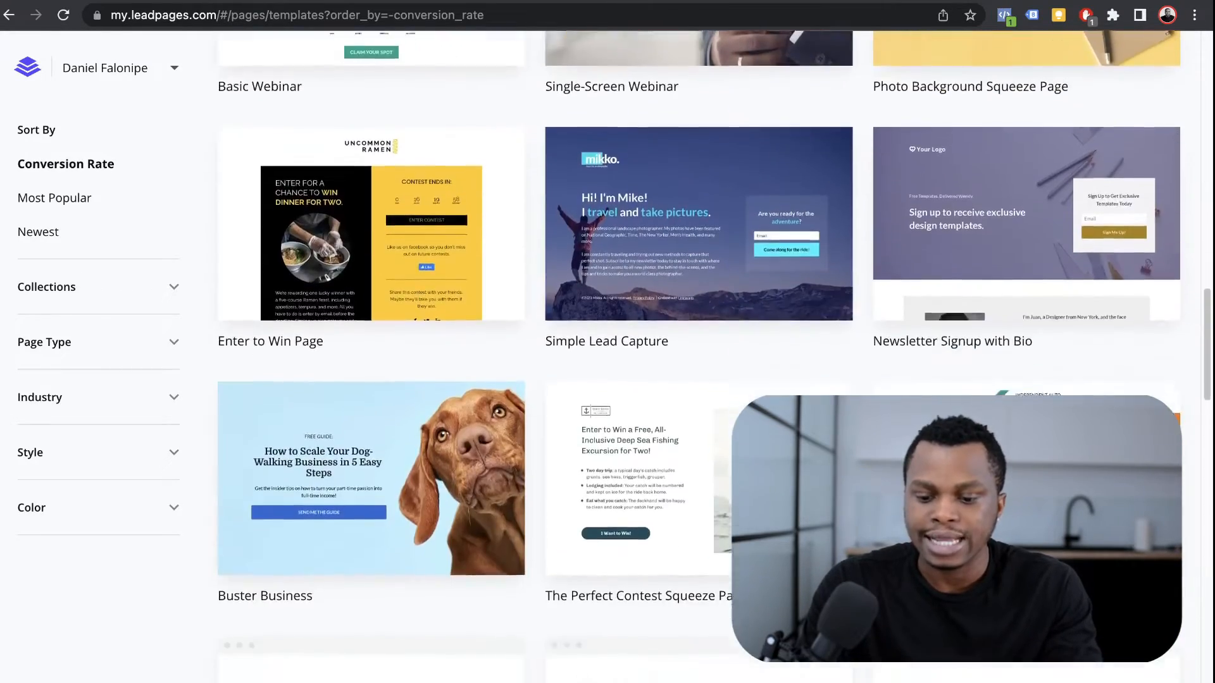
scroll(696, 355, down, 3)
scroll(697, 354, down, 1)
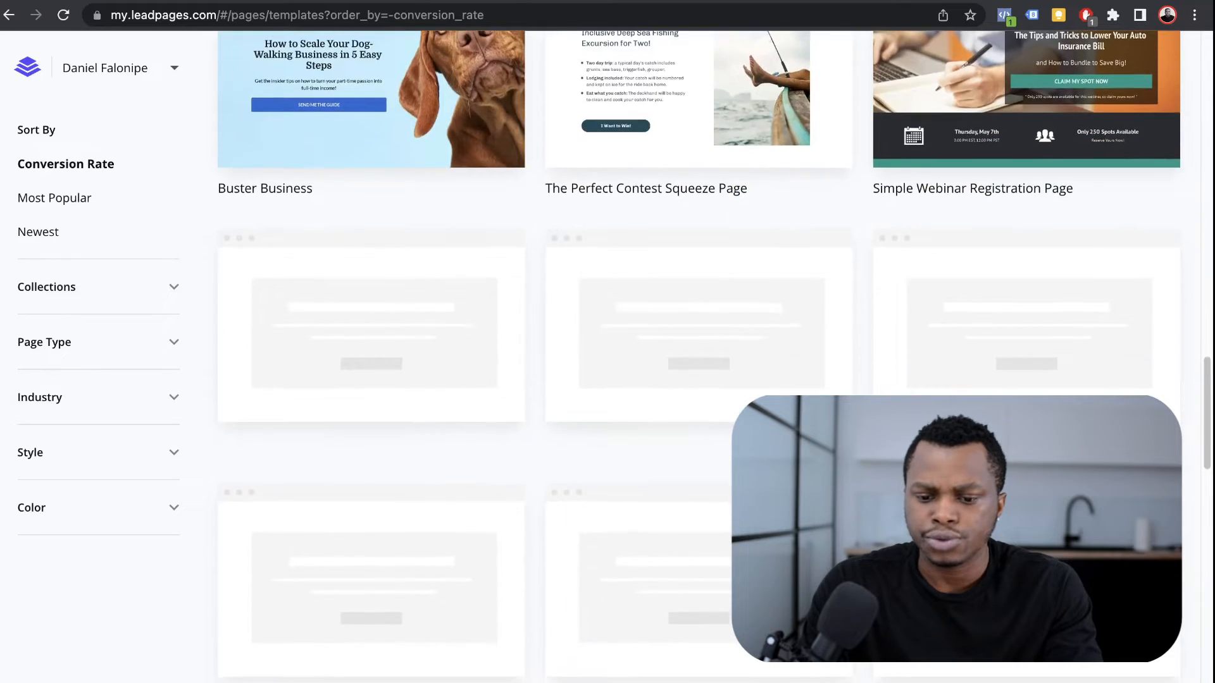
scroll(696, 355, down, 3)
scroll(696, 354, up, 12)
scroll(696, 354, down, 3)
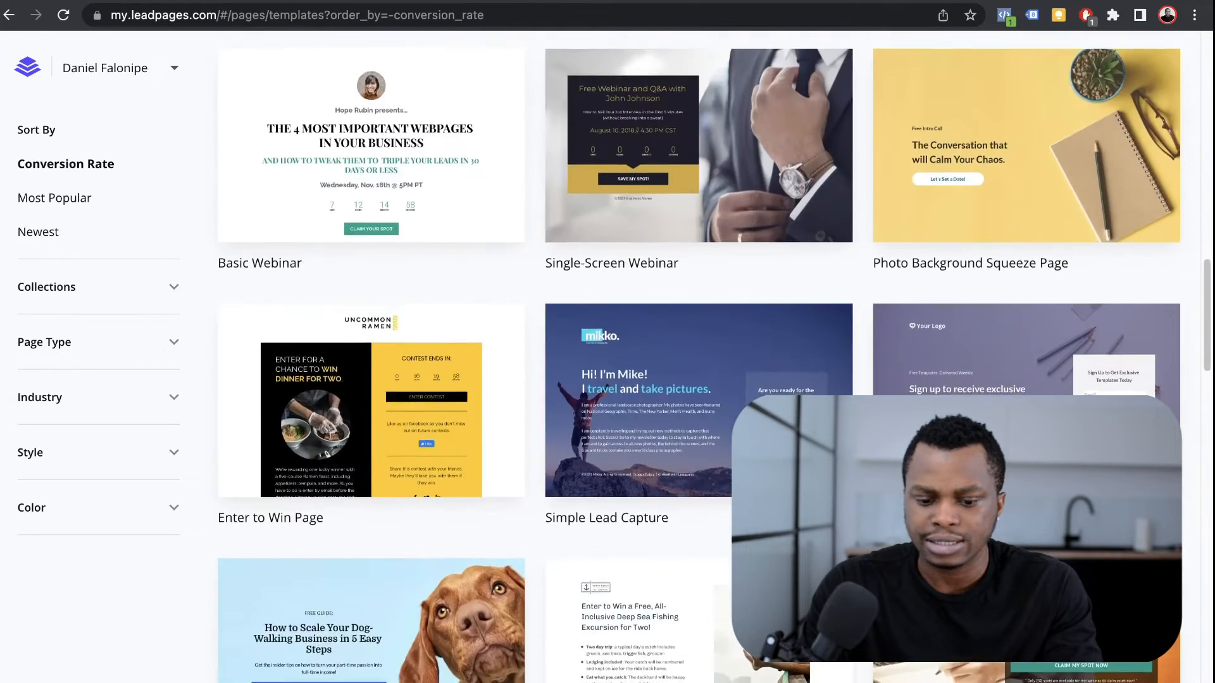
scroll(696, 355, down, 11)
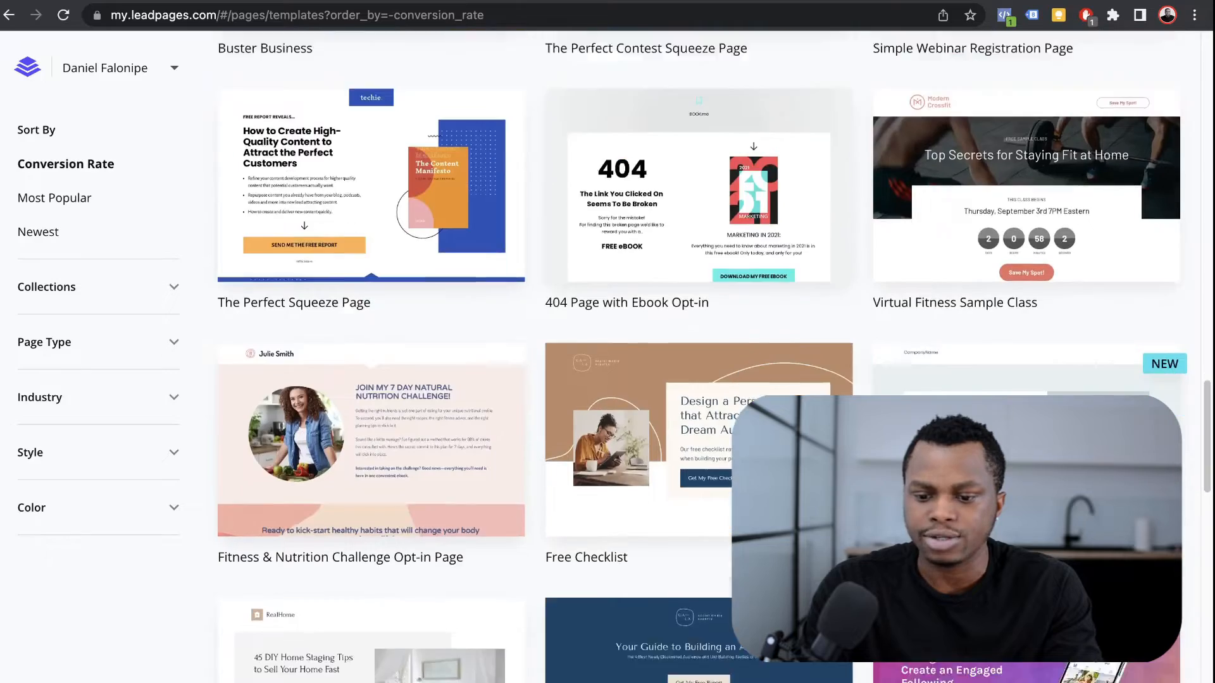
scroll(696, 355, down, 18)
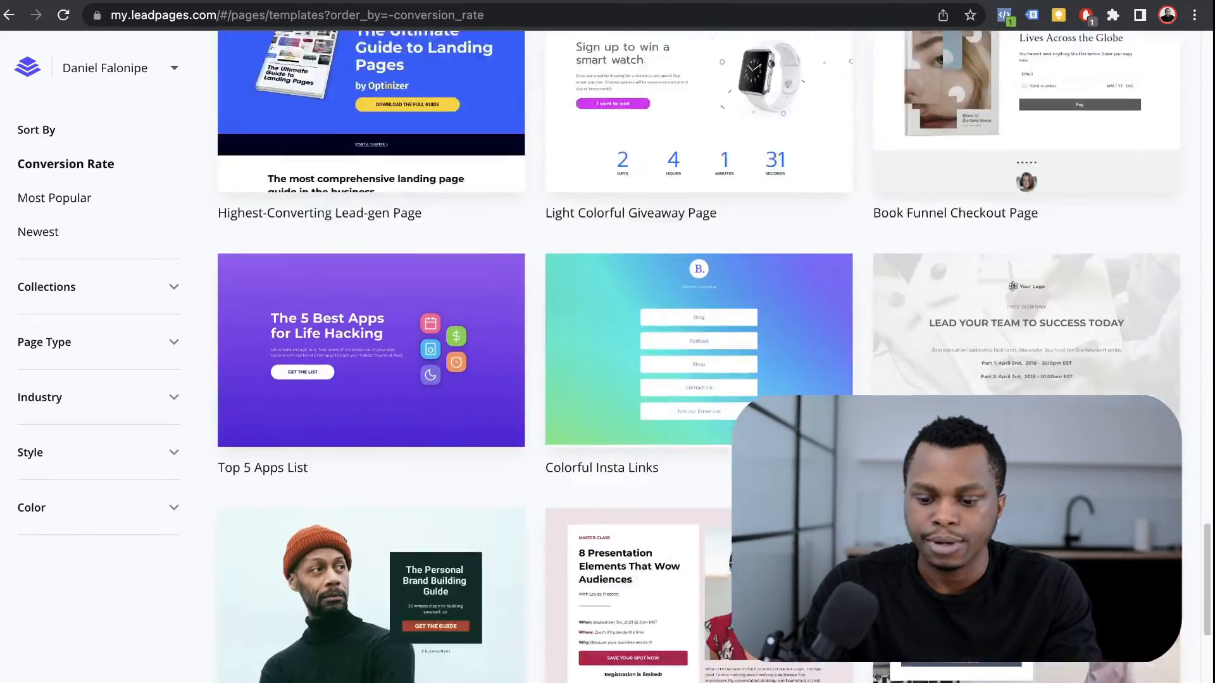
scroll(697, 355, down, 9)
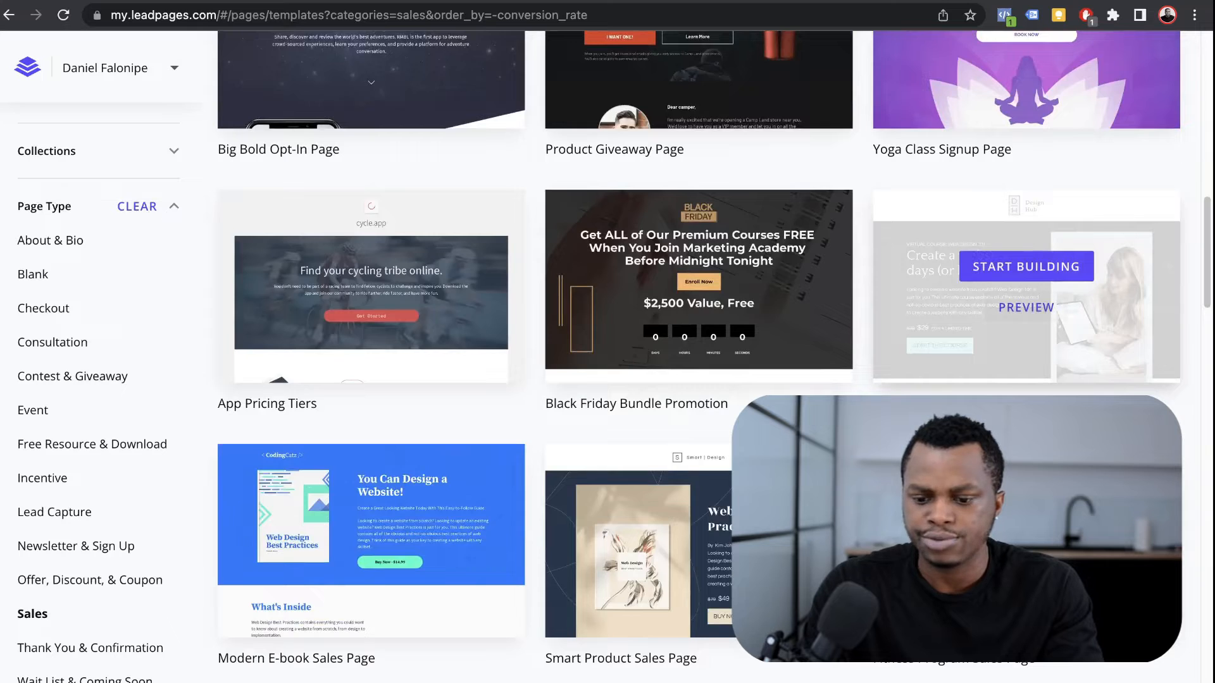
Step: Preview the Smart Course Sales Page template and start a new page from it
click(1026, 308)
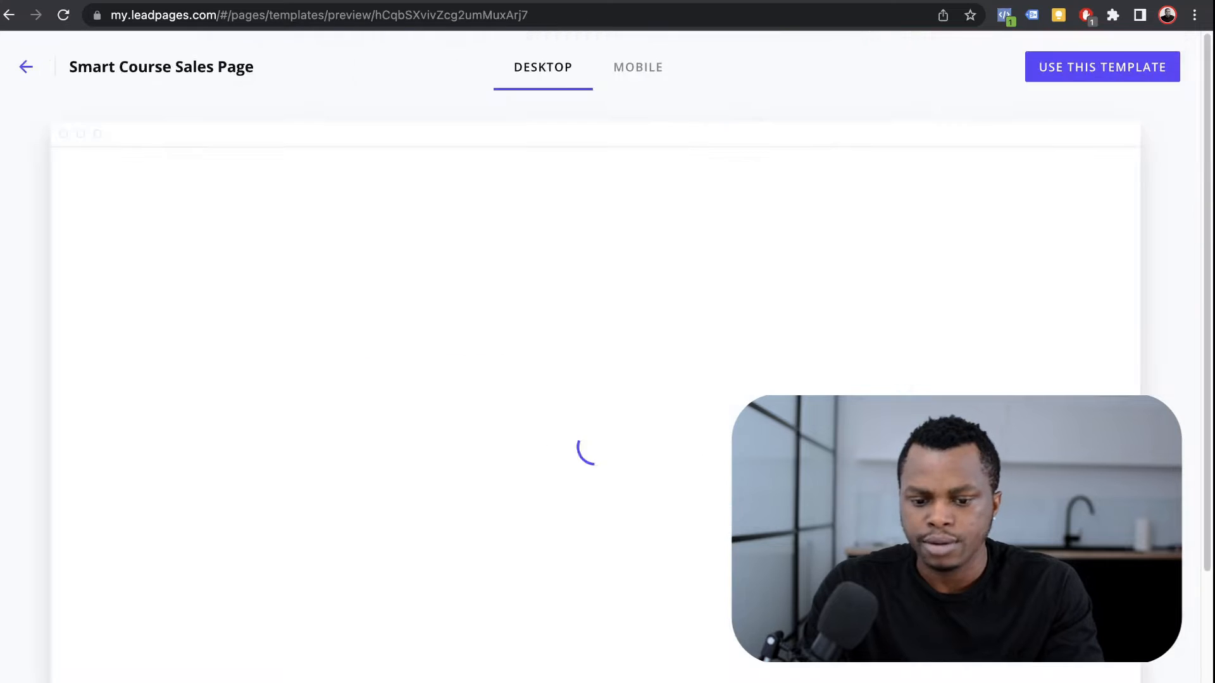
scroll(589, 411, up, 8)
scroll(589, 411, down, 12)
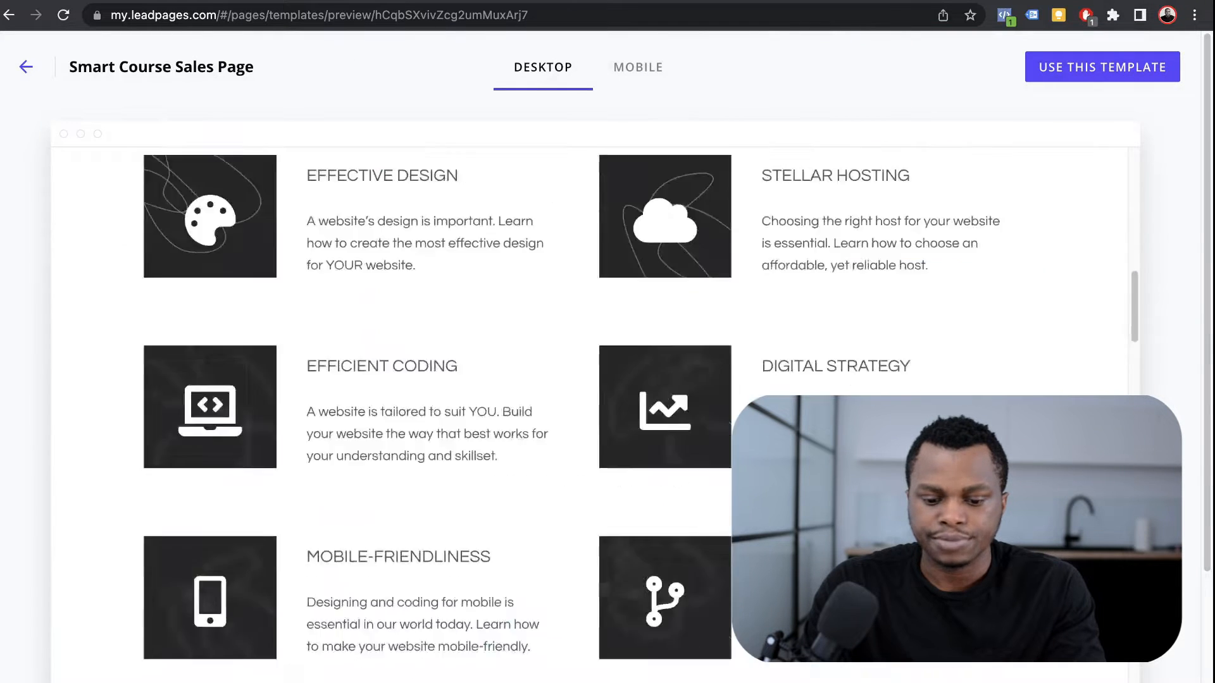
scroll(589, 411, up, 13)
click(1102, 67)
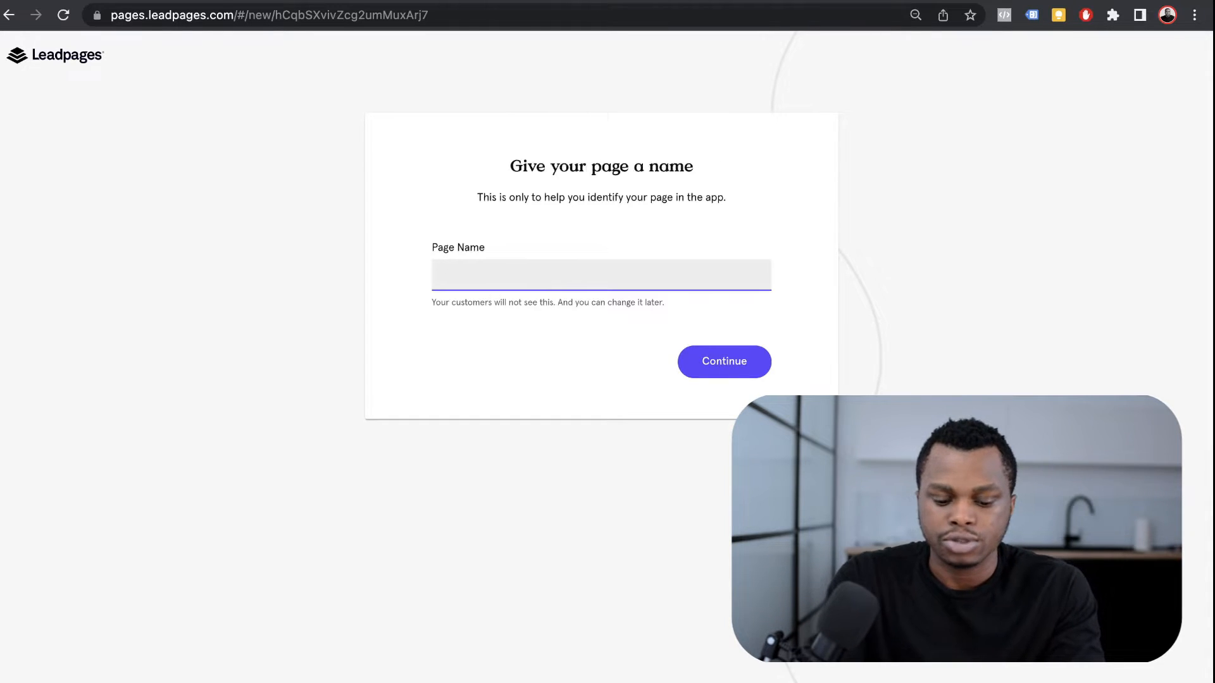
Step: Name the page 'Test Landing page' and look over the Web Design 101 template content
text(Test Landing page)
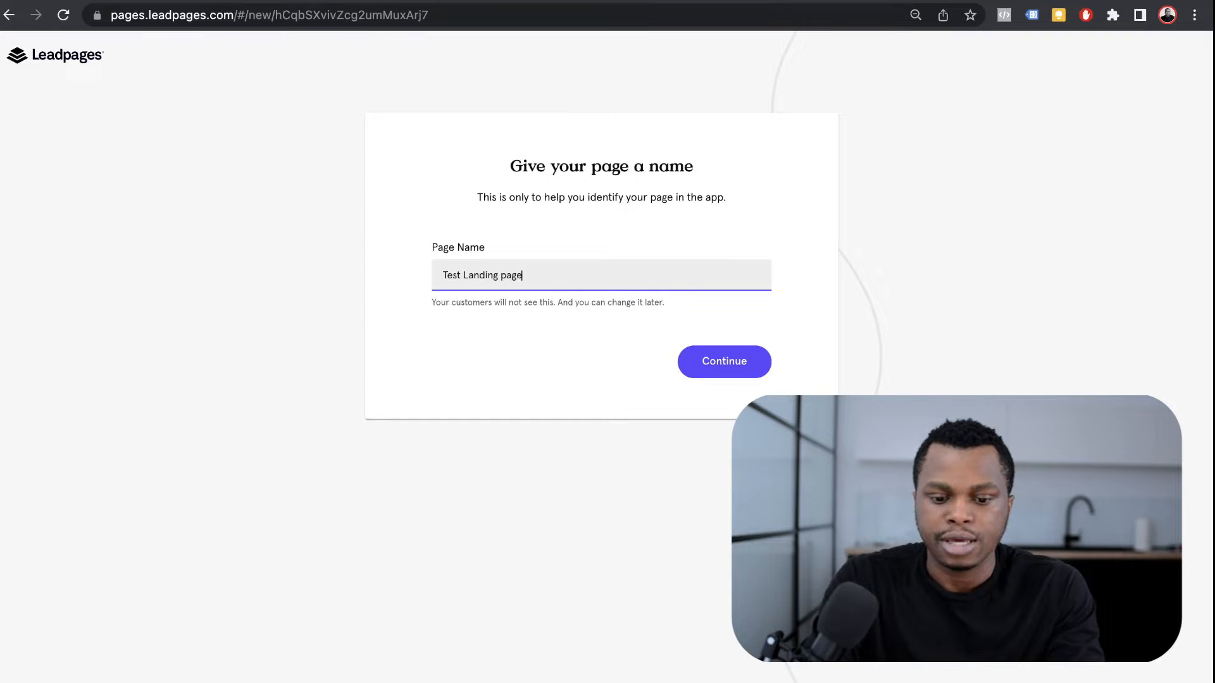
key(Return)
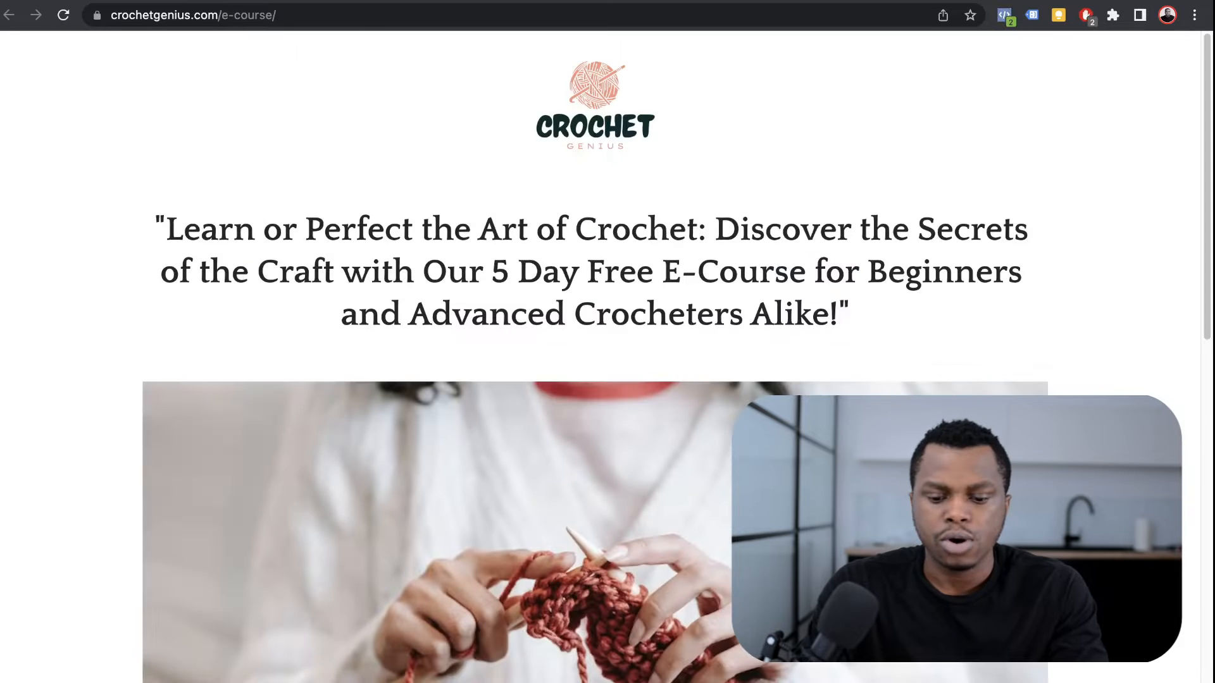
scroll(601, 355, down, 10)
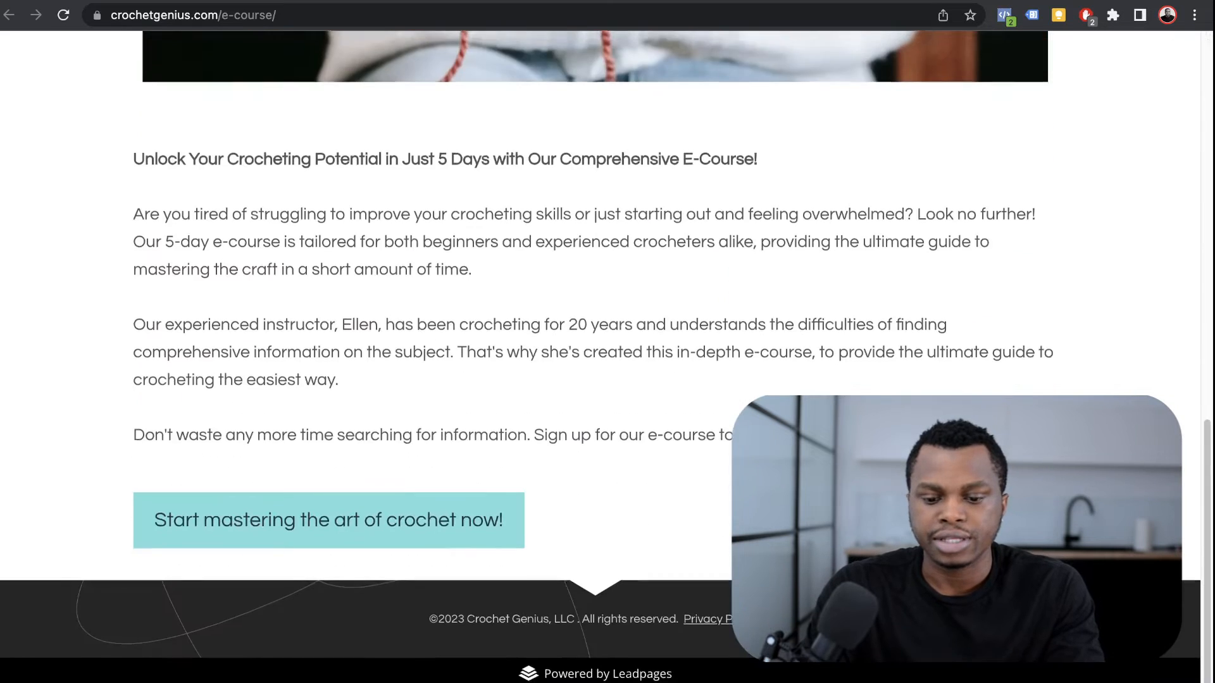
scroll(602, 355, up, 7)
scroll(595, 354, up, 6)
scroll(594, 354, down, 3)
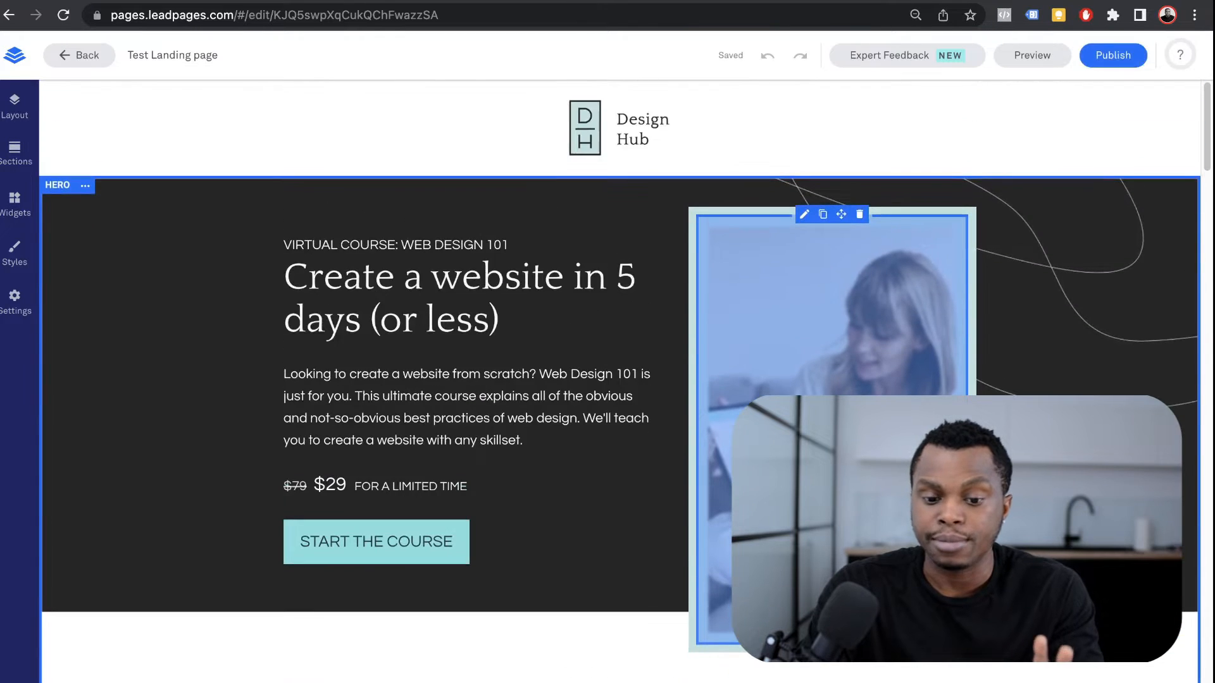
scroll(835, 304, down, 10)
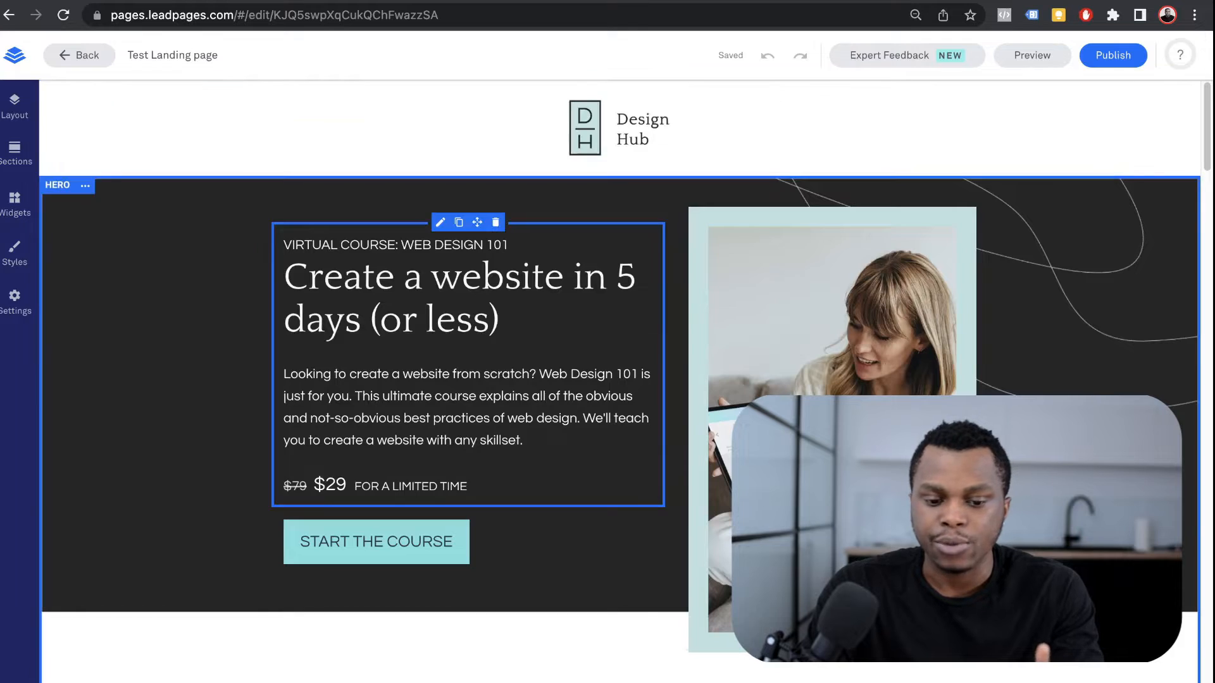
scroll(595, 356, down, 12)
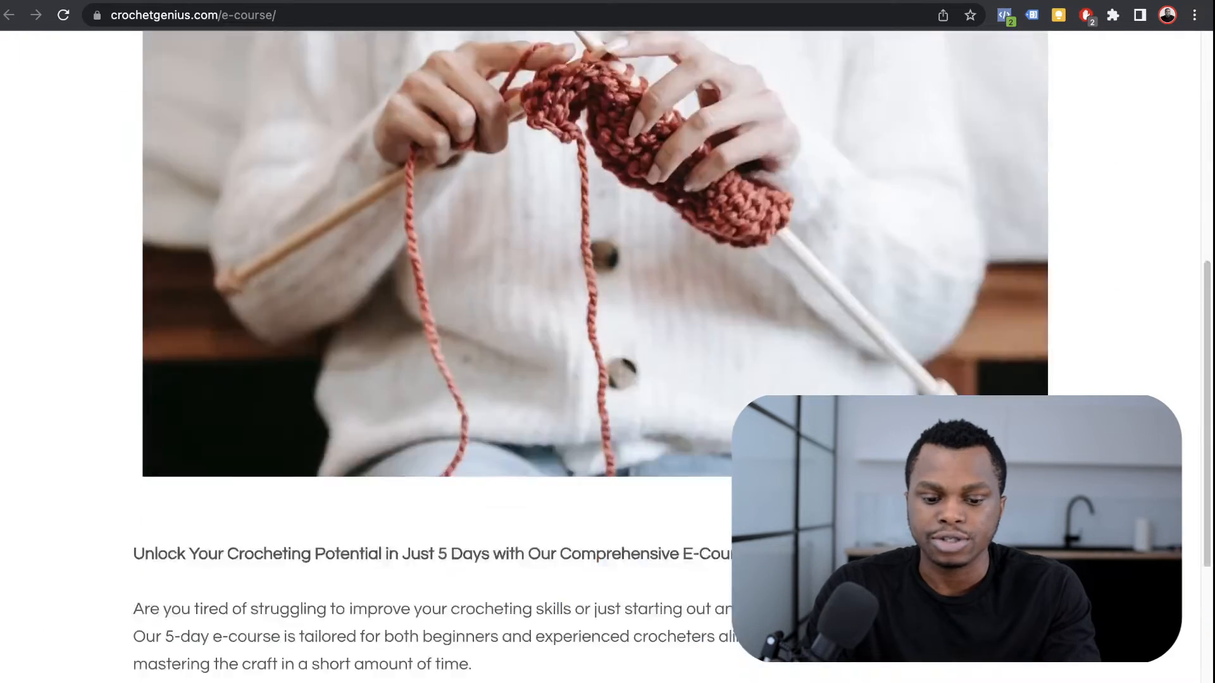
scroll(595, 357, up, 14)
scroll(595, 357, down, 14)
scroll(595, 357, up, 14)
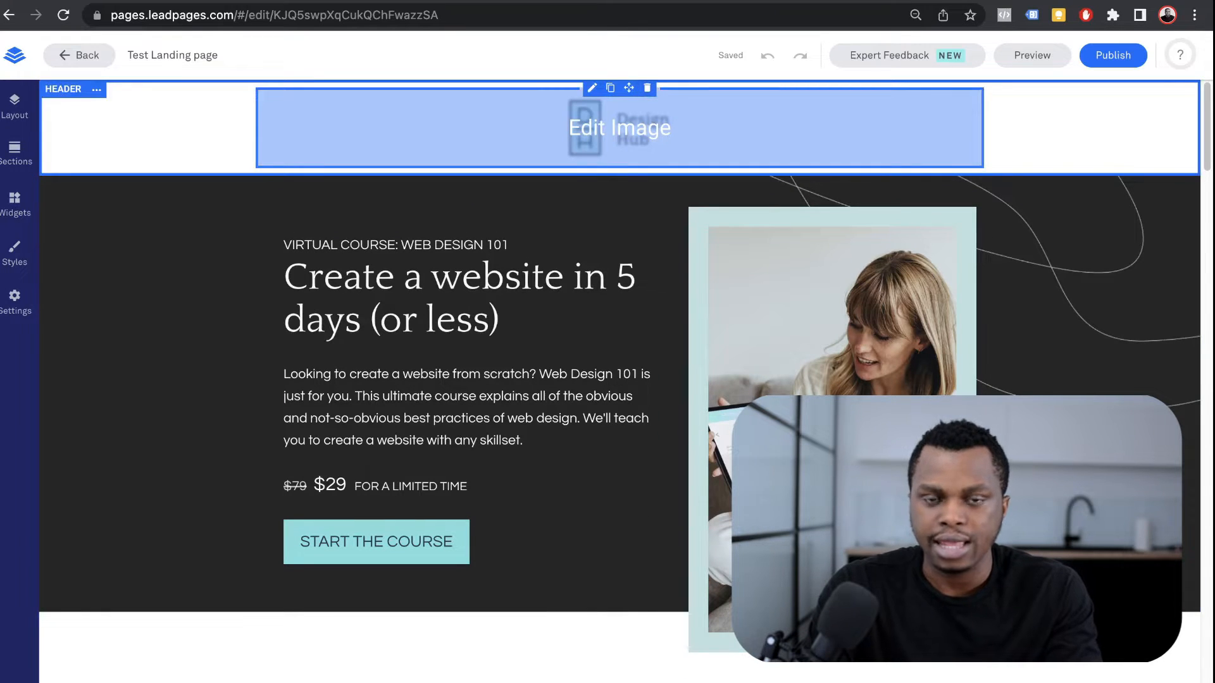
Step: Replace the header logo with the uploaded Crochet Genius logo image
click(619, 128)
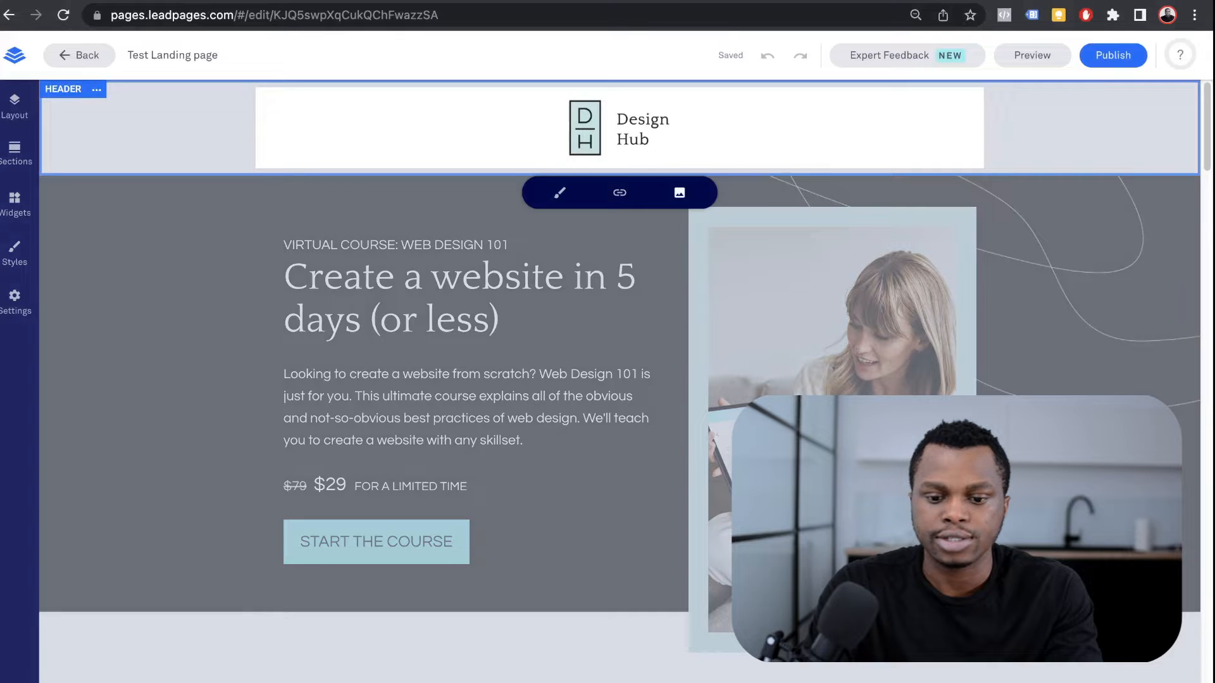
click(679, 193)
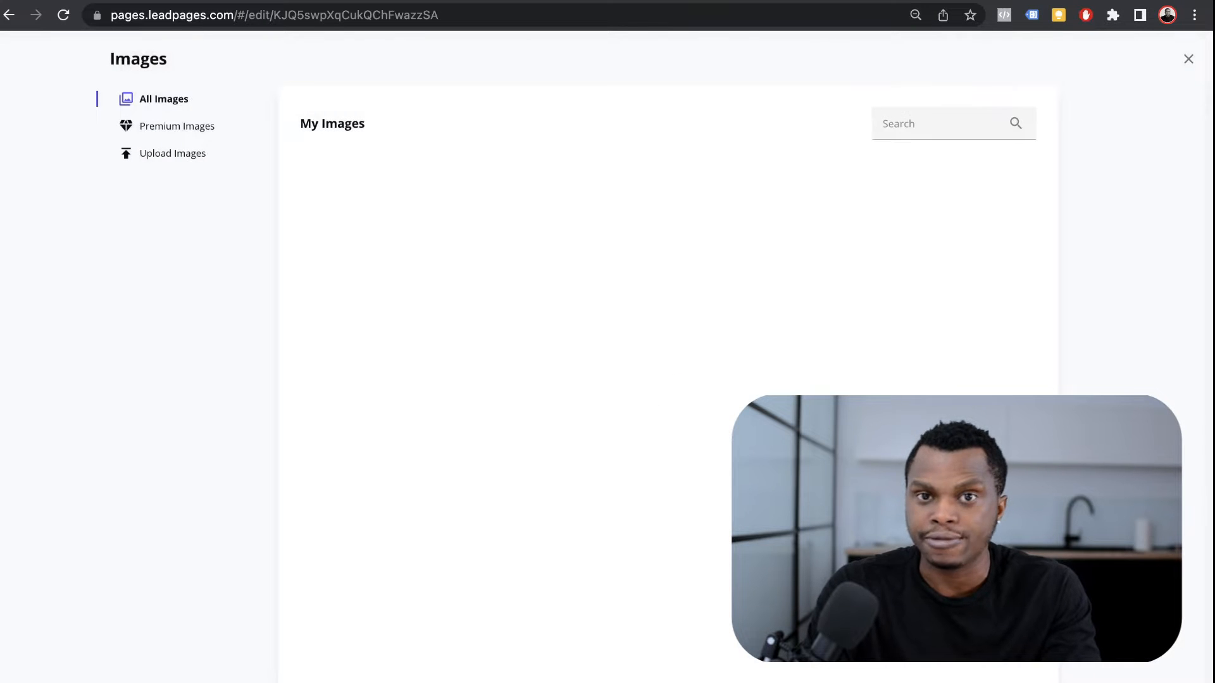
click(175, 153)
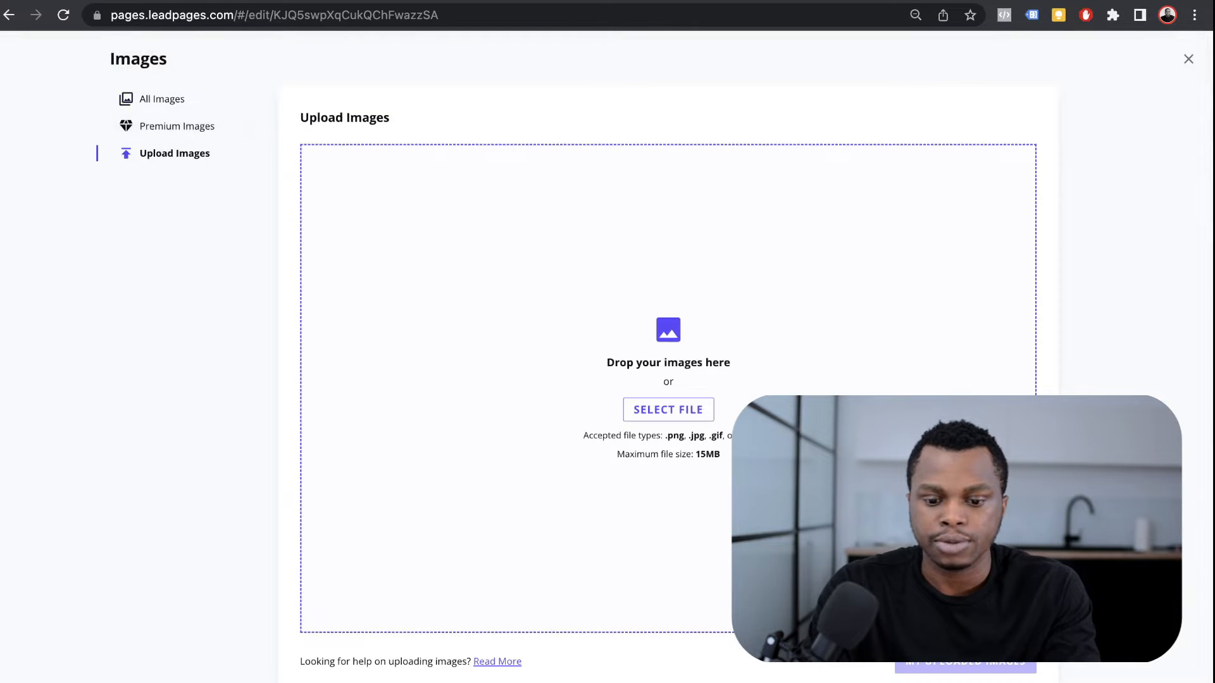
click(162, 99)
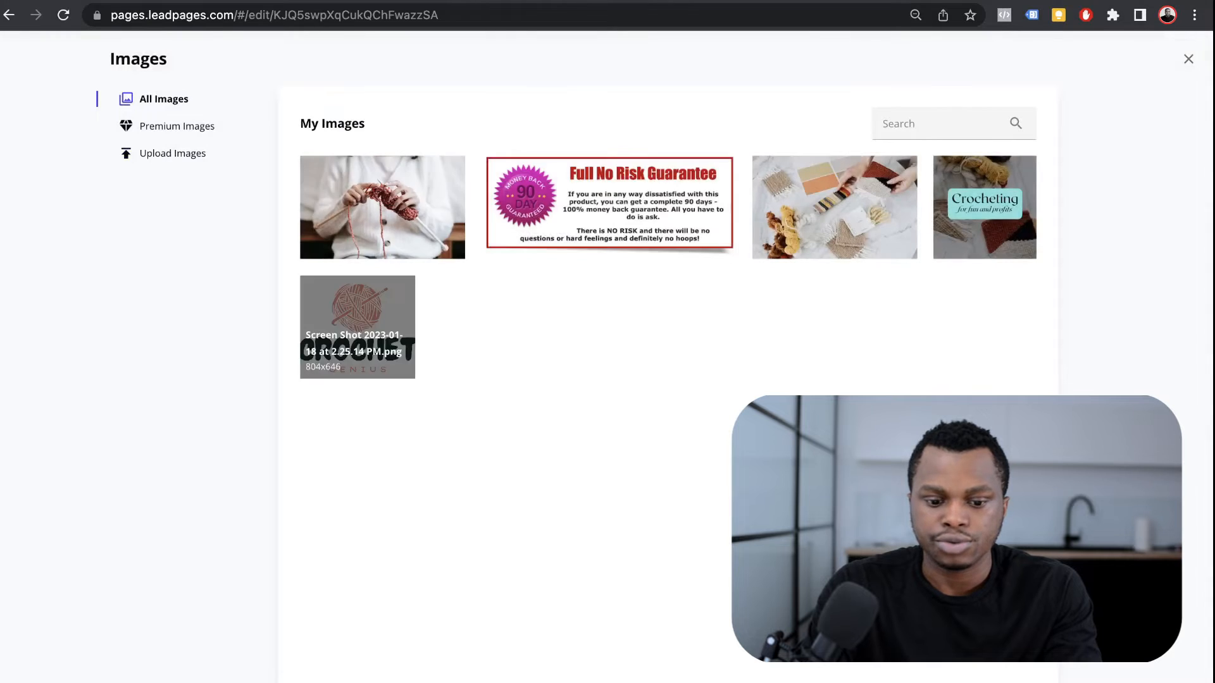
click(357, 327)
click(988, 471)
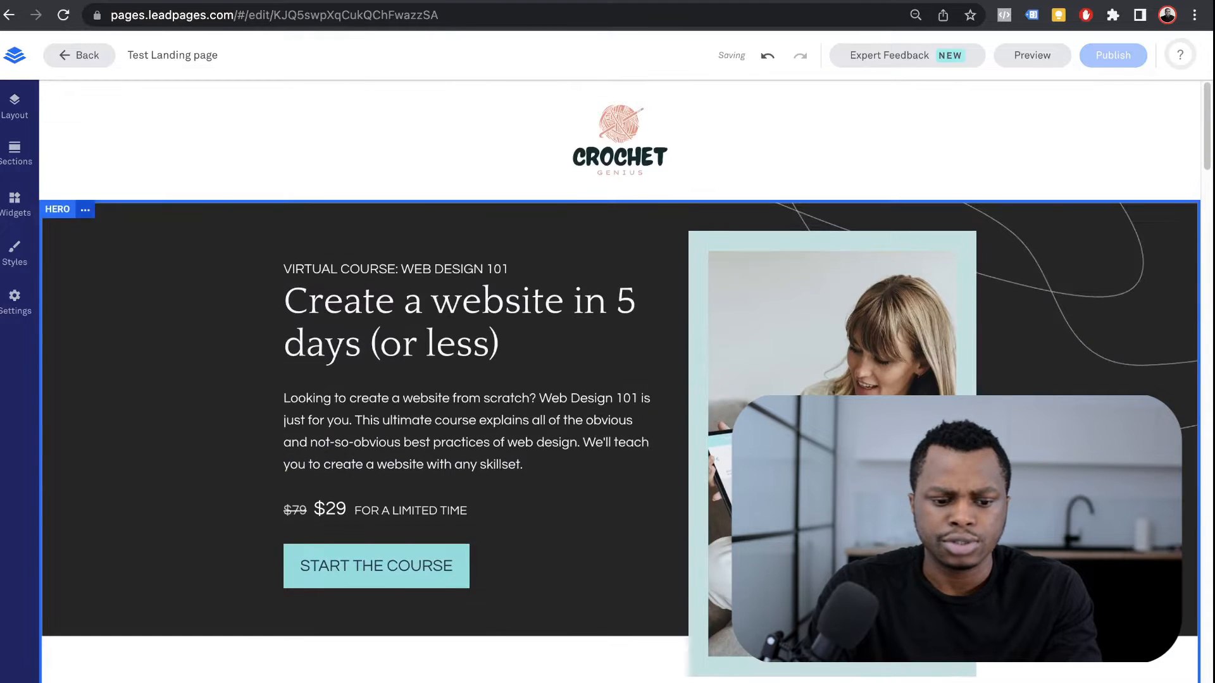
click(85, 210)
Step: Delete the Hero, What you'll learn, Testimonials and Testimonial sections
click(126, 354)
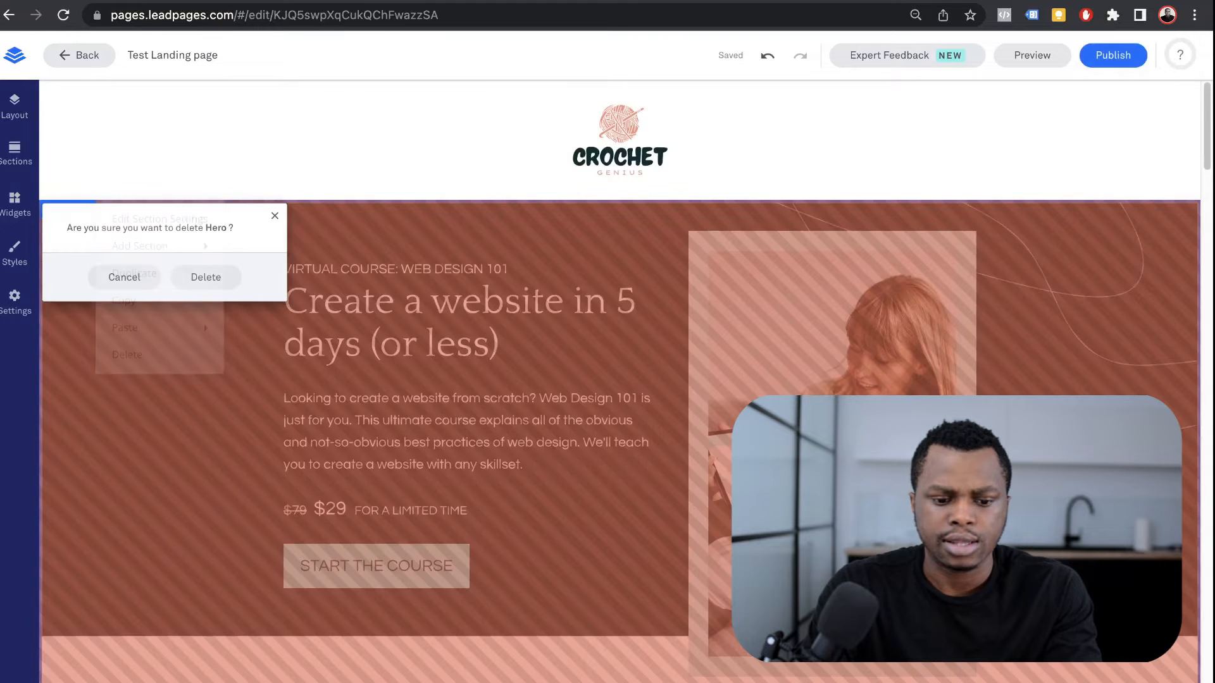
click(205, 277)
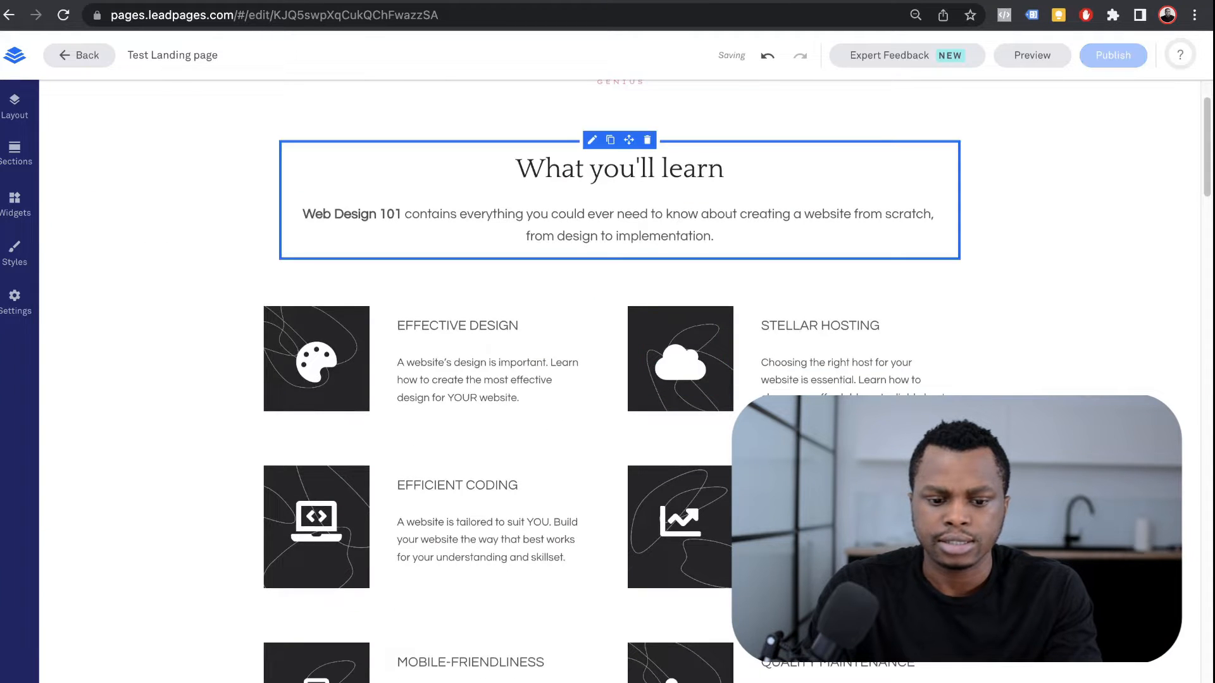
click(152, 119)
click(190, 263)
click(201, 201)
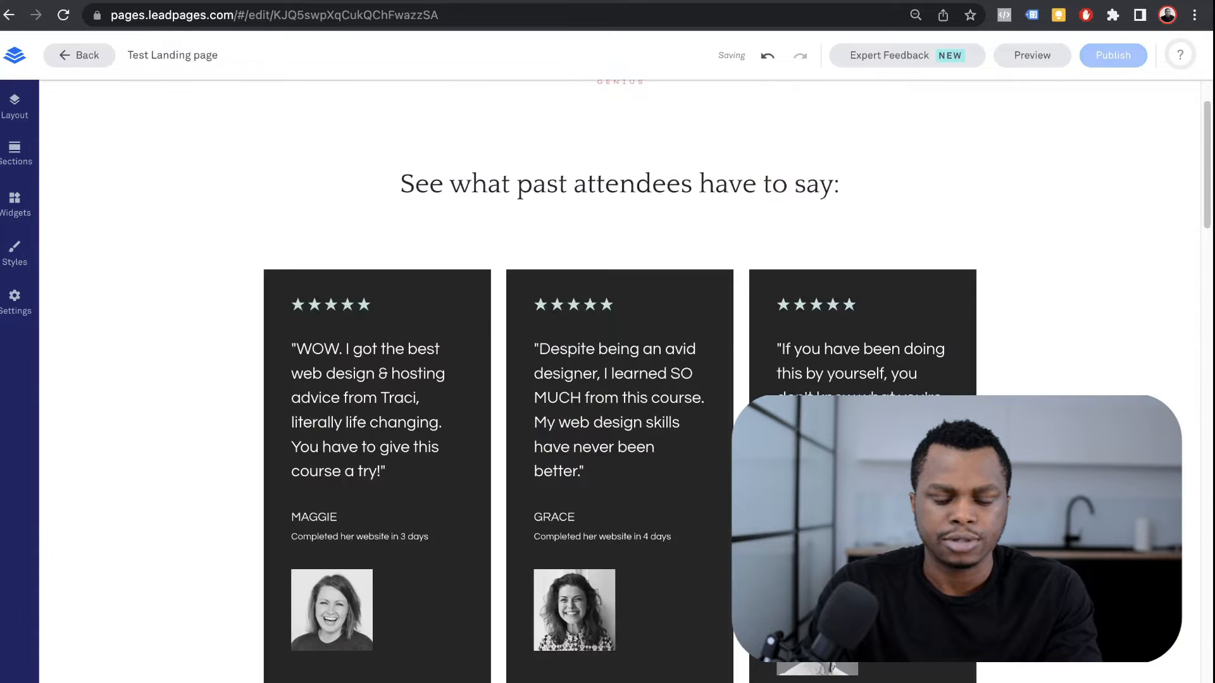
click(128, 210)
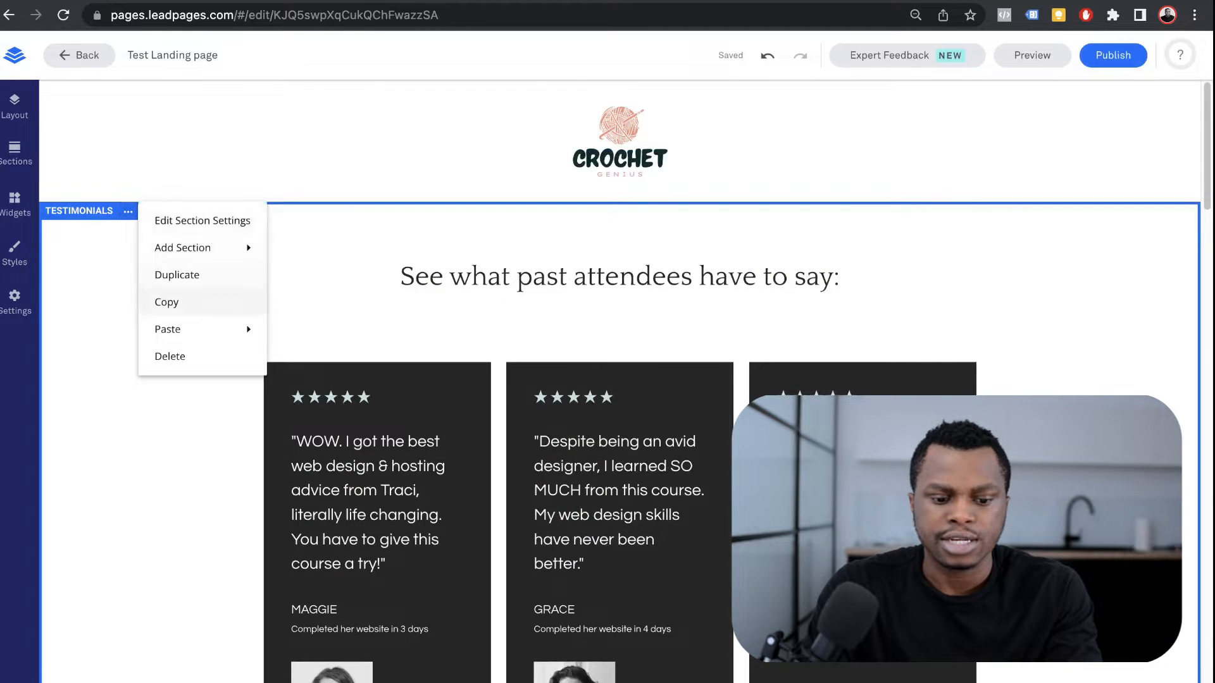
click(169, 356)
click(203, 293)
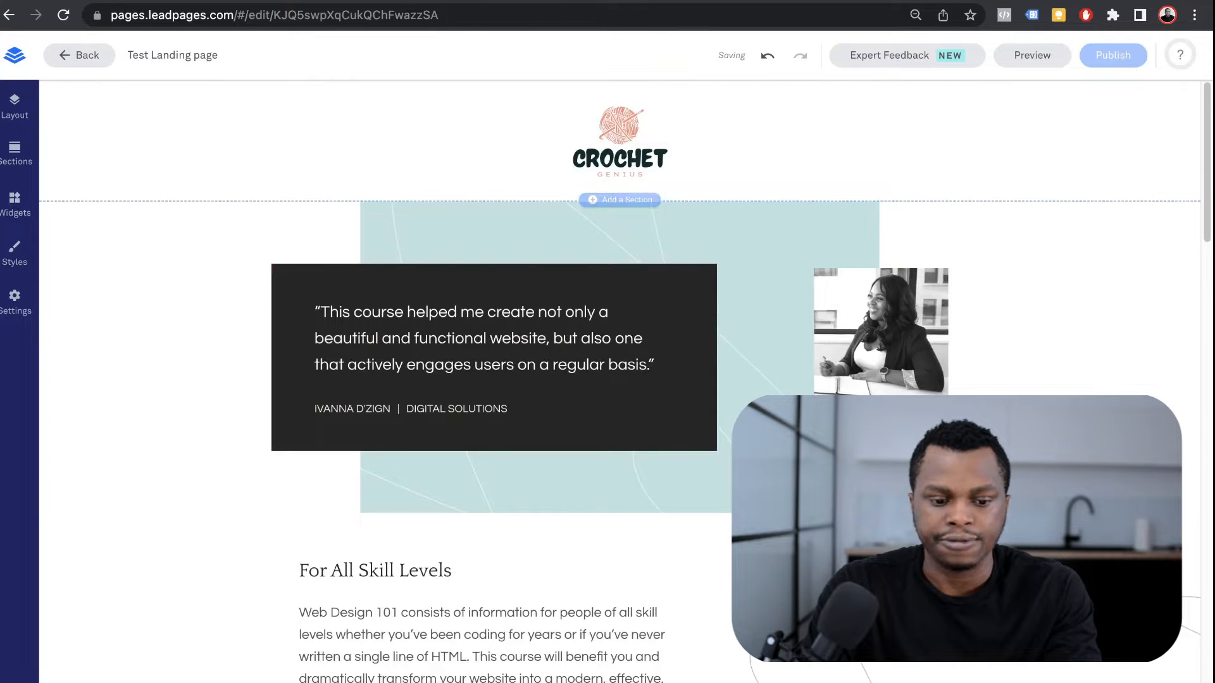
click(123, 211)
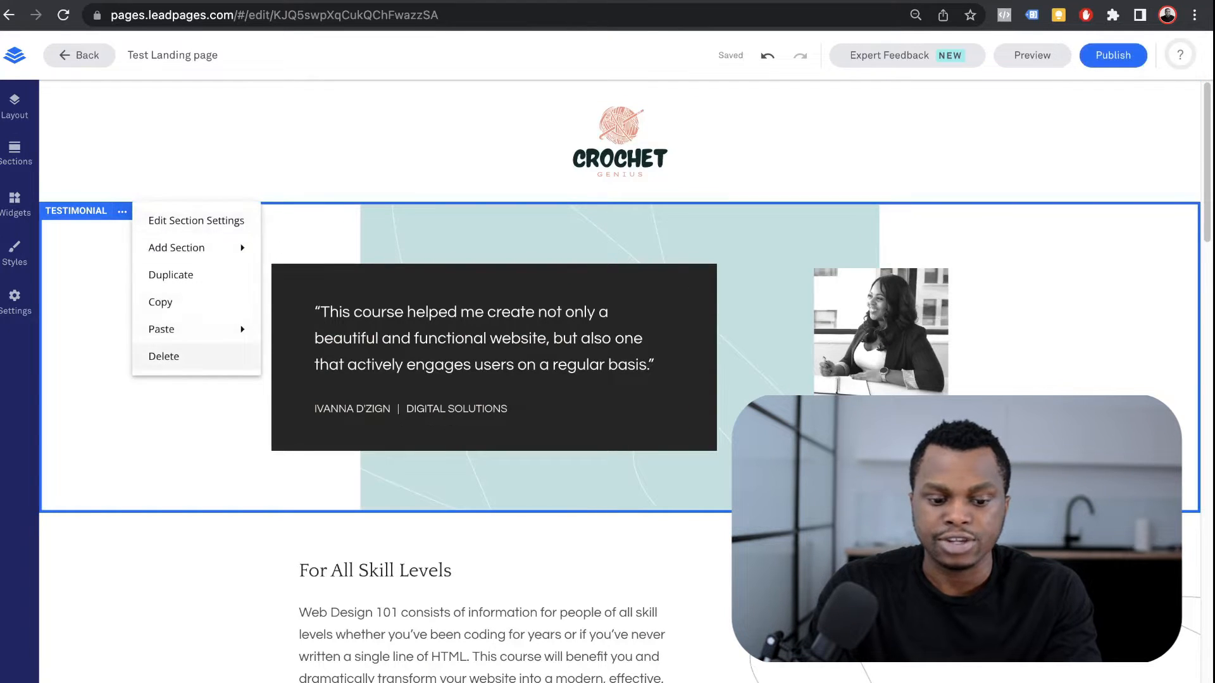
click(164, 356)
click(201, 278)
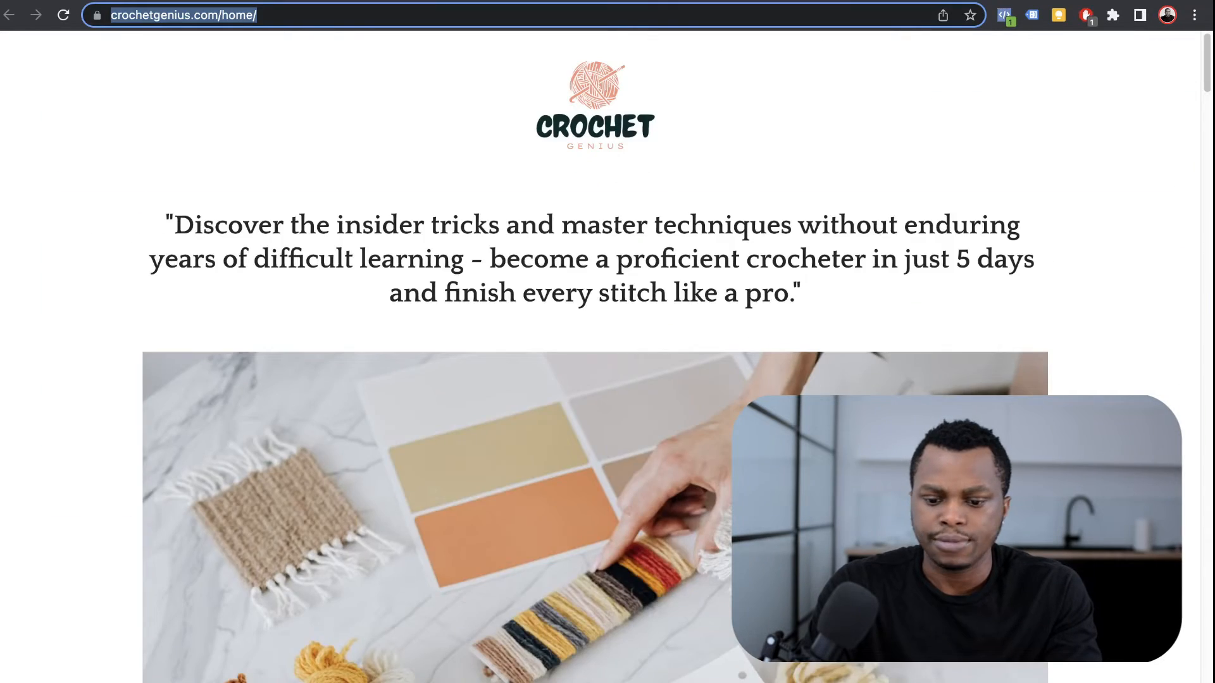
Step: Compare the page with the Crochet Genius e-course page and delete the About section
scroll(595, 357, down, 20)
scroll(595, 357, up, 20)
scroll(595, 357, down, 1)
scroll(595, 357, up, 1)
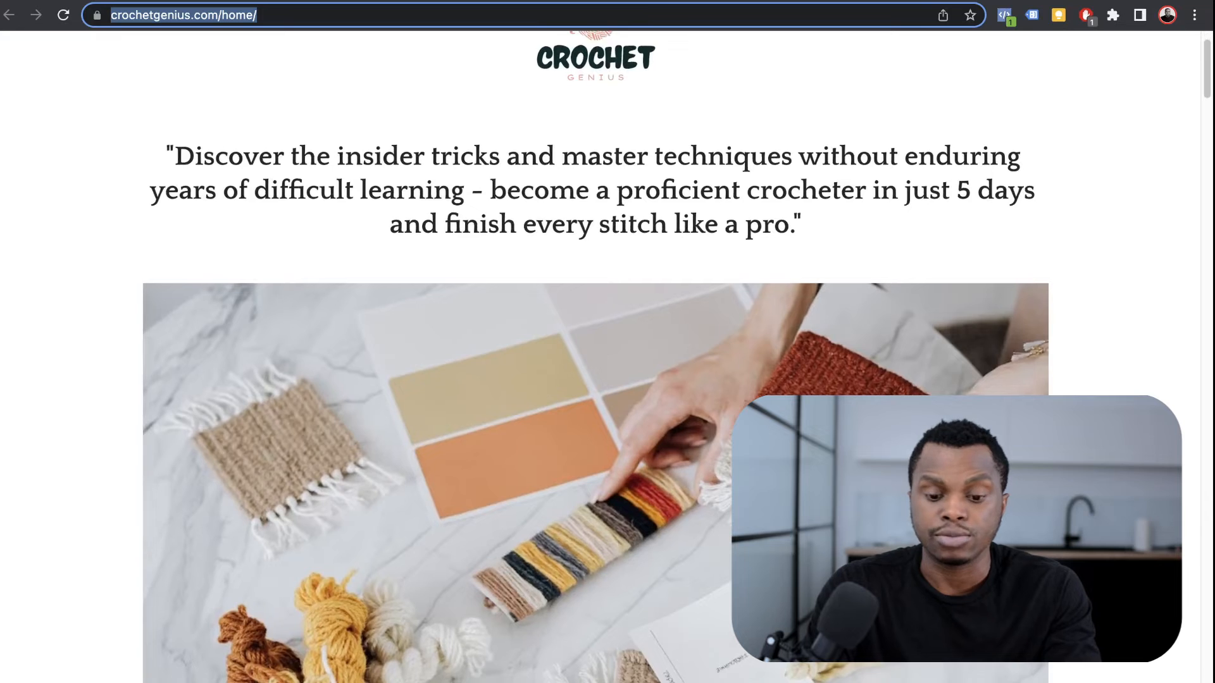
scroll(595, 357, down, 20)
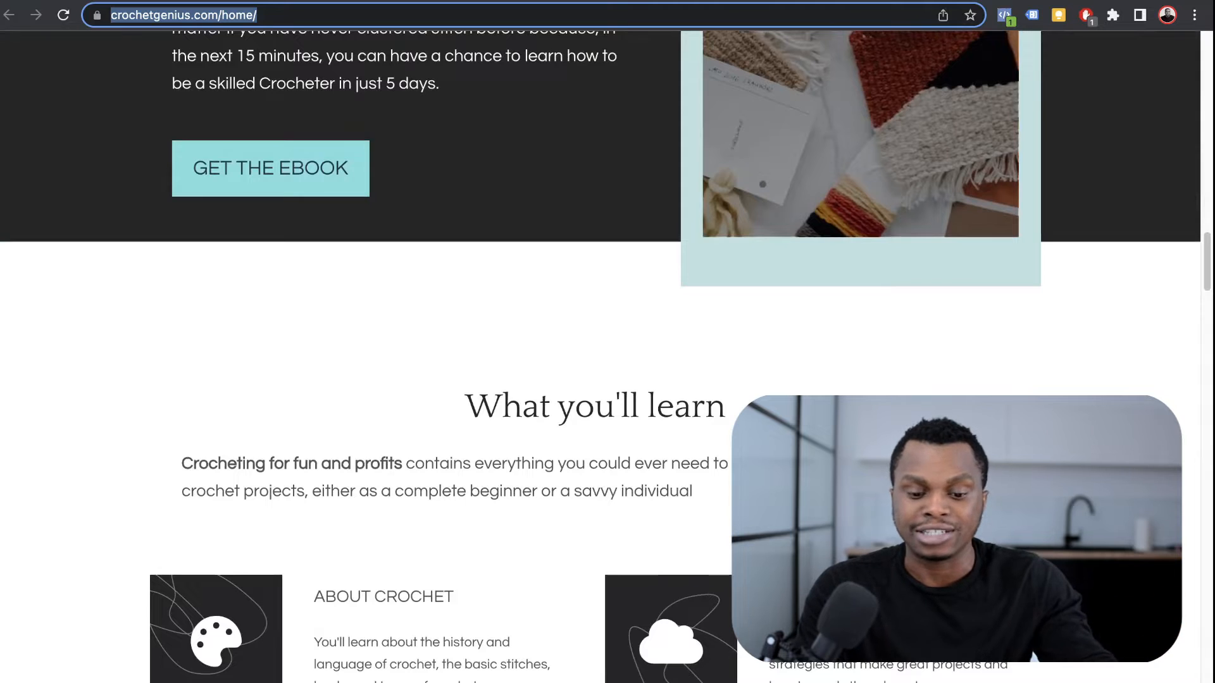
scroll(595, 356, up, 20)
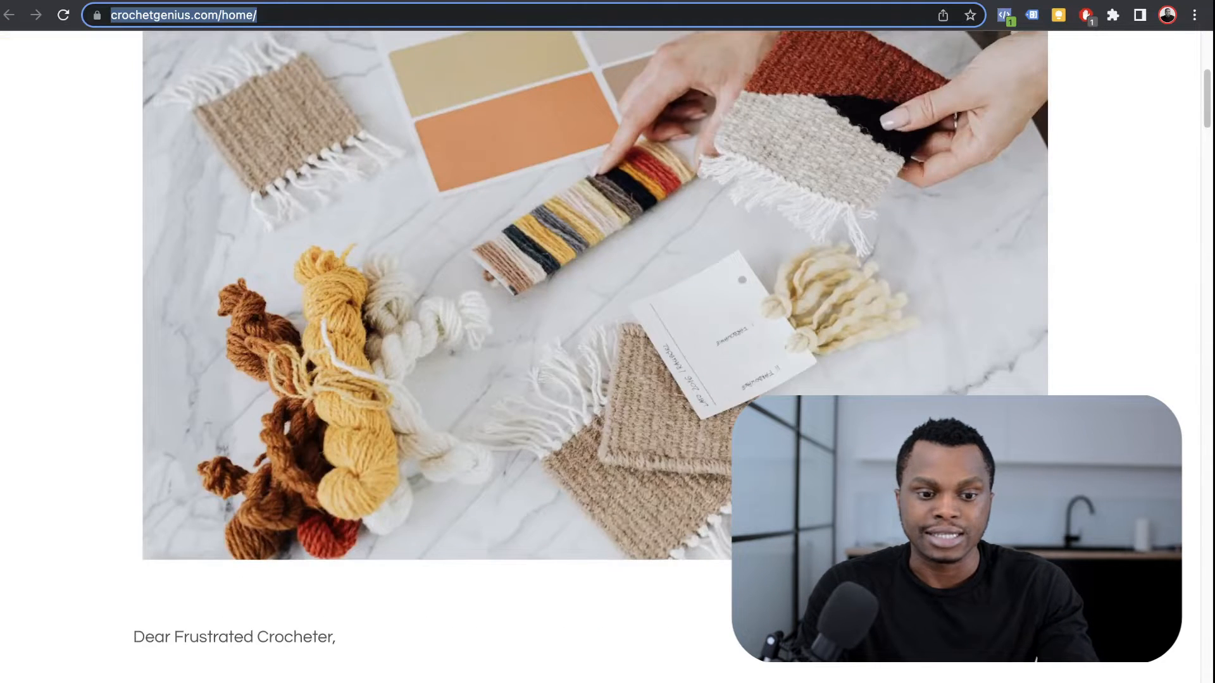
key(ctrl+Tab)
key(ctrl+Tab)
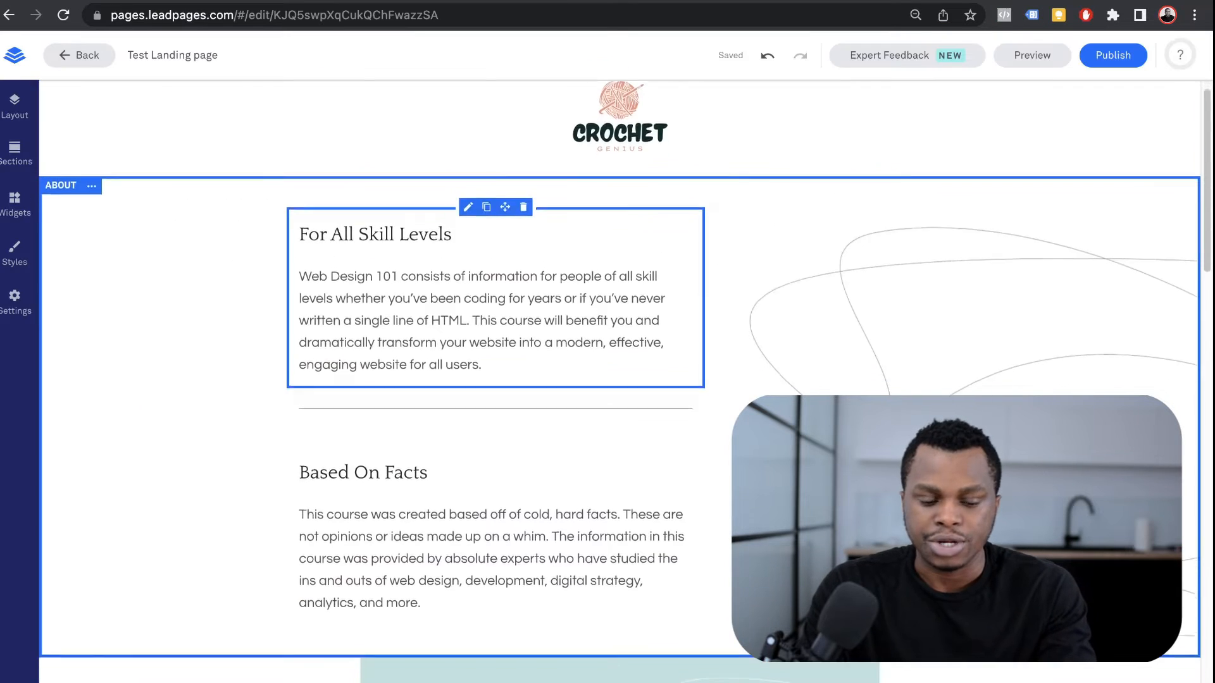
click(91, 198)
click(130, 342)
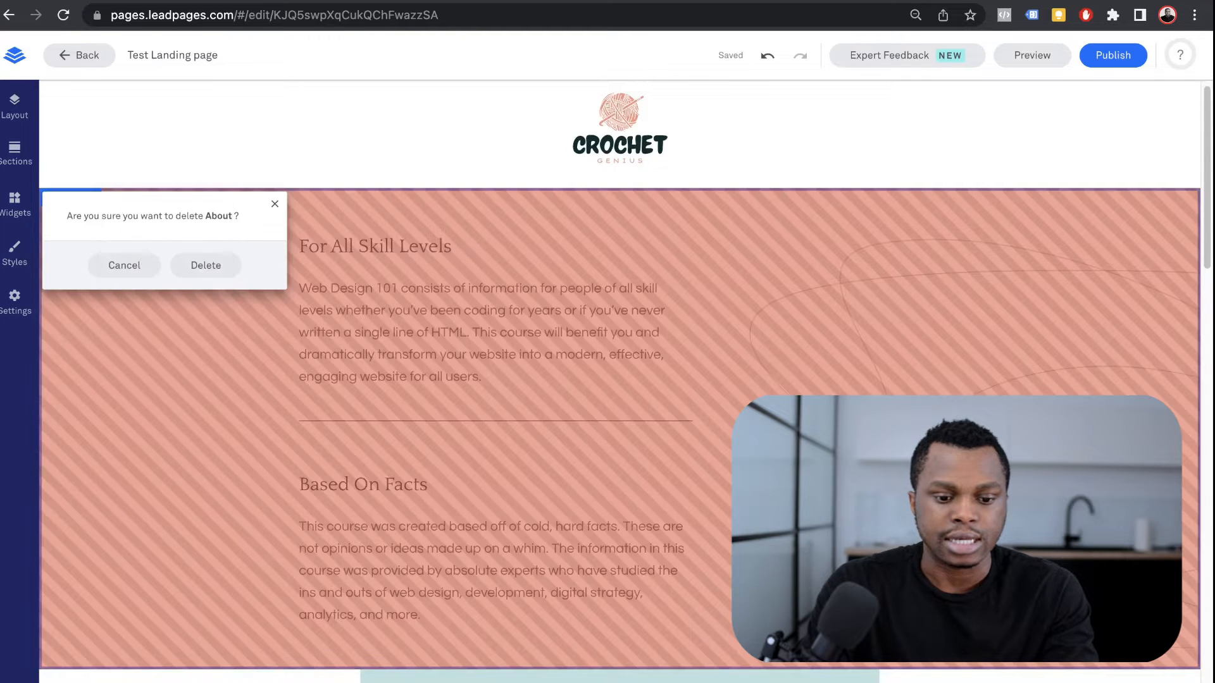
click(203, 263)
Step: Remove the Why wait? text block and the Call To Action section
key(ctrl+Tab)
scroll(595, 356, down, 15)
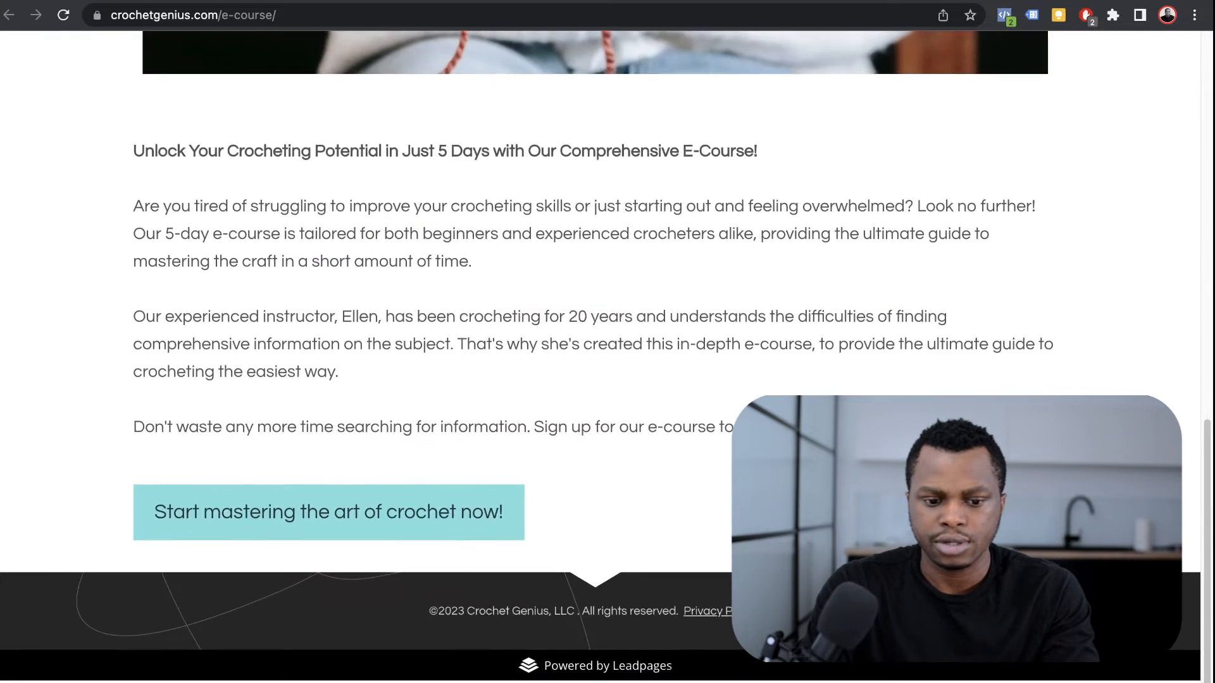
scroll(595, 357, up, 15)
key(ctrl+Tab)
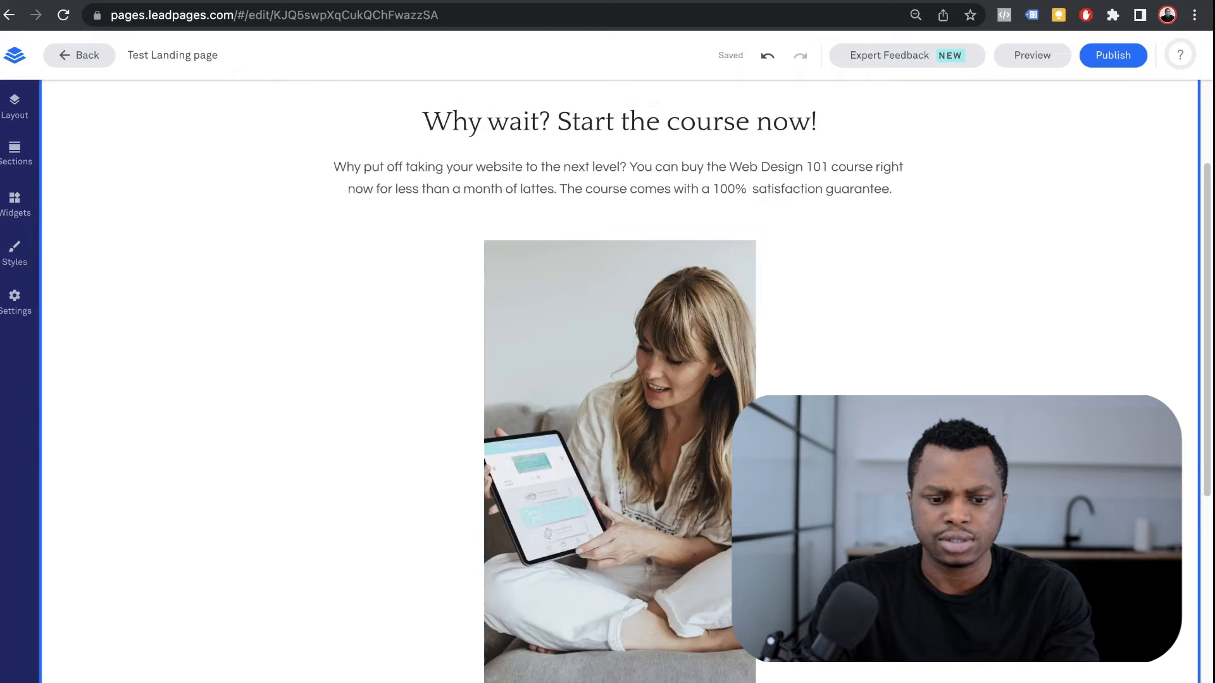
scroll(620, 380, up, 3)
click(909, 257)
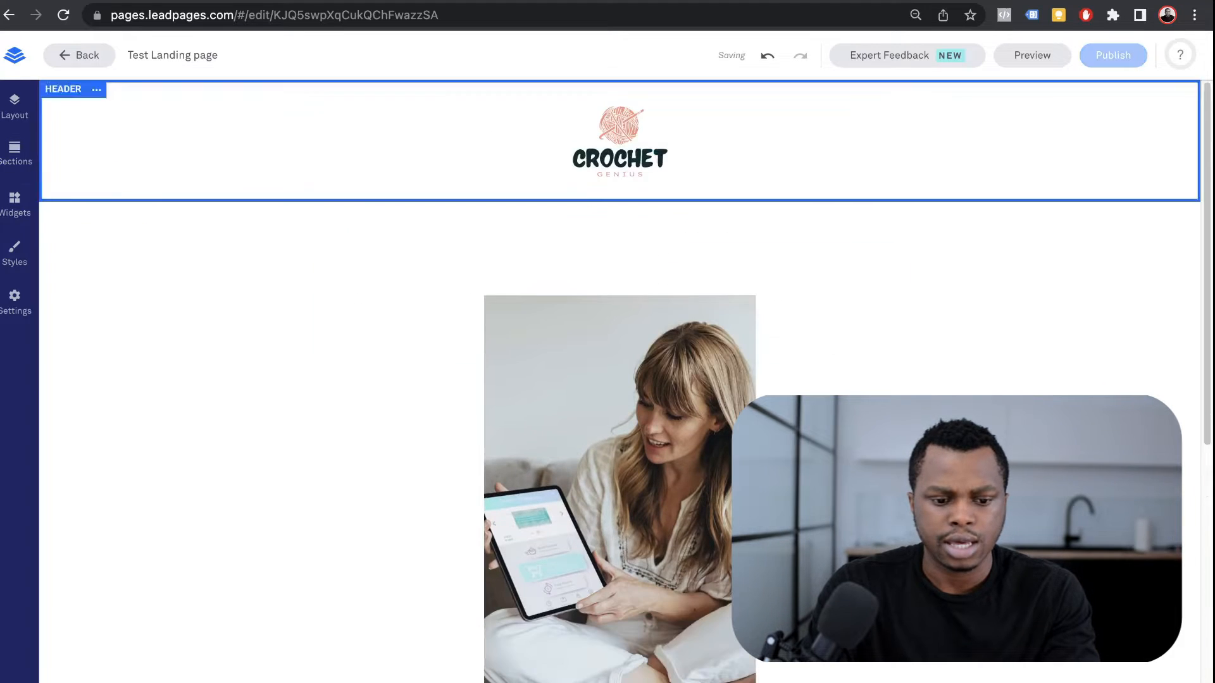
click(134, 210)
click(173, 355)
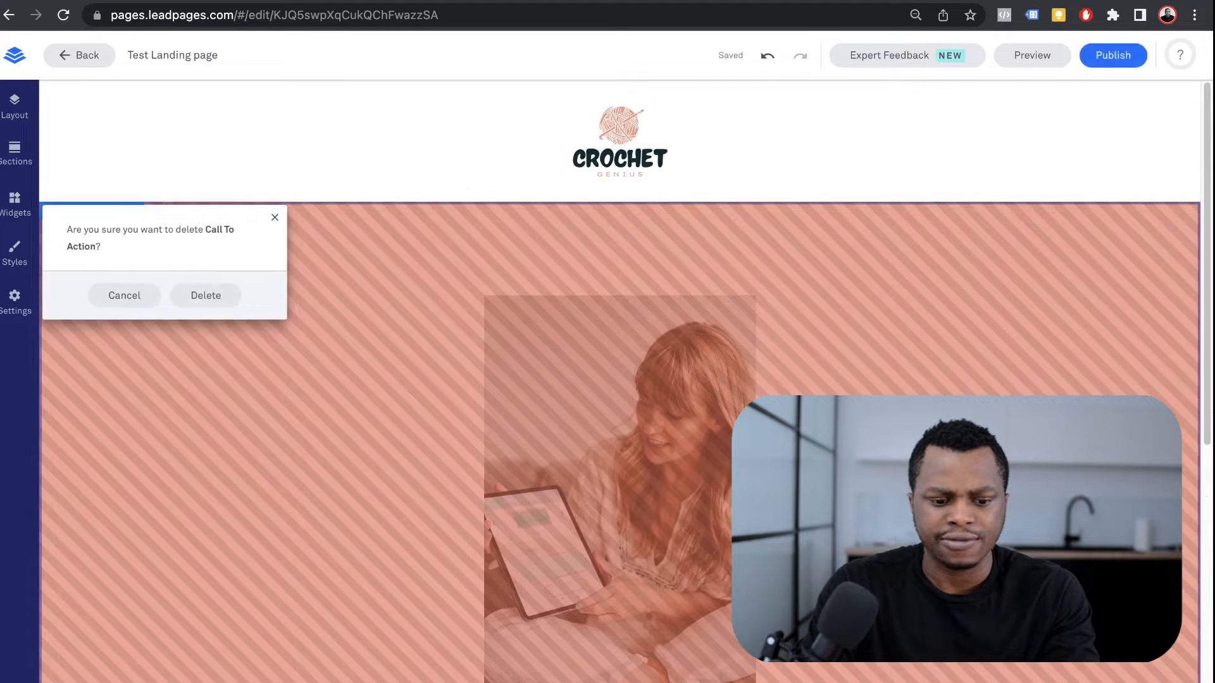
click(206, 296)
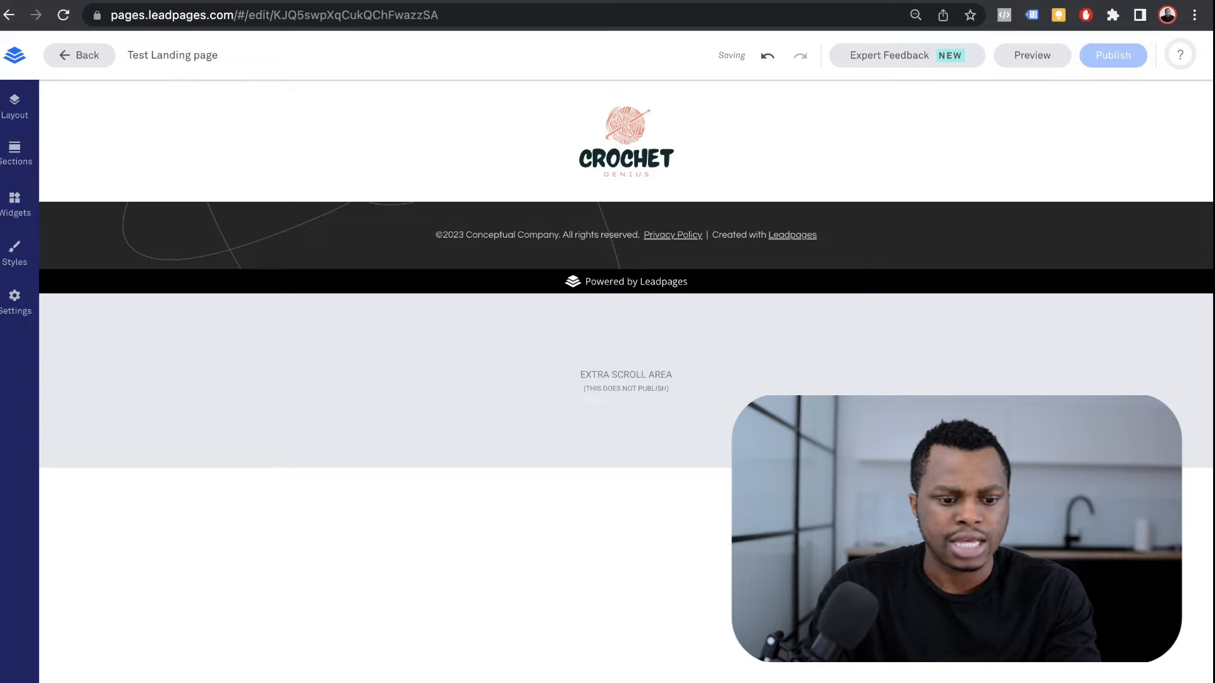
Step: Add a Text widget under the header logo
click(15, 106)
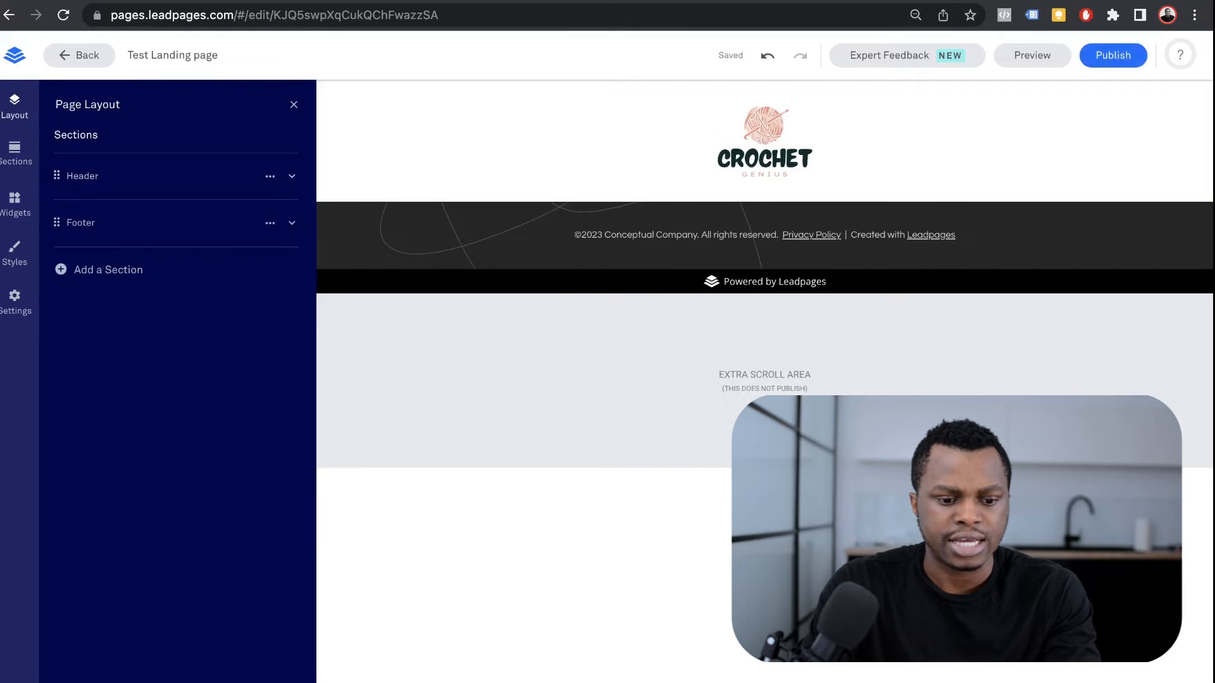
click(15, 204)
drag(94, 157, 724, 217)
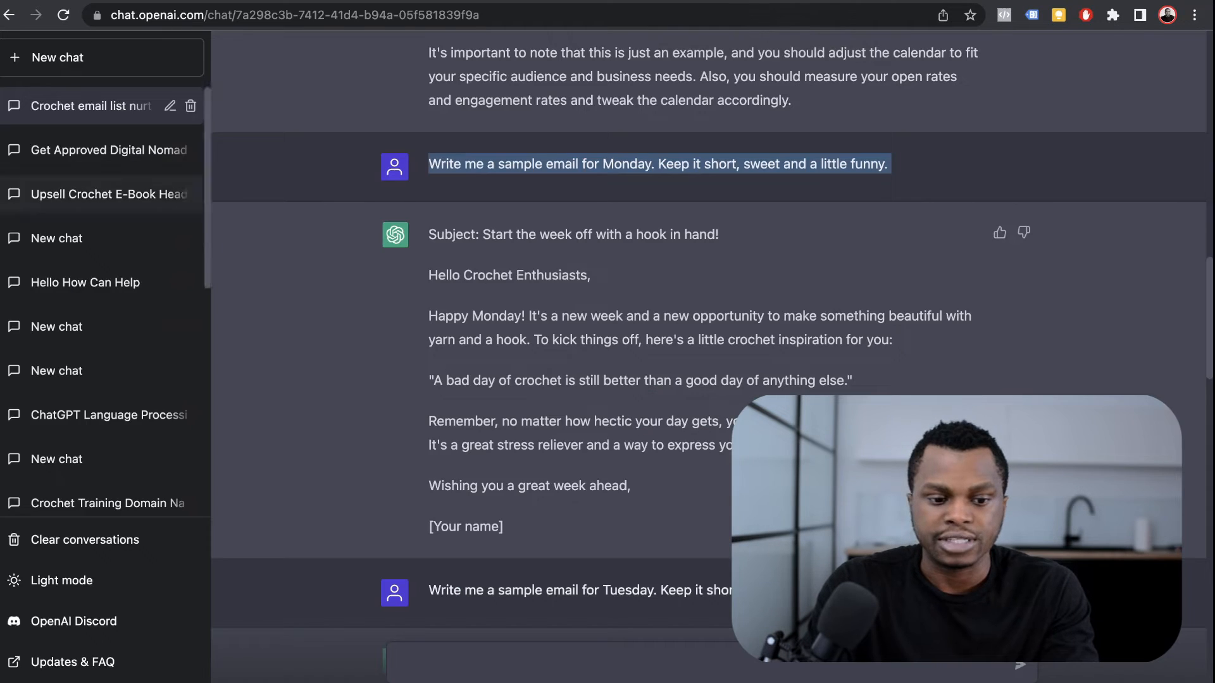
Step: In a new chat, request a compelling headline for a crochet landing page offering a 5-day course
click(62, 14)
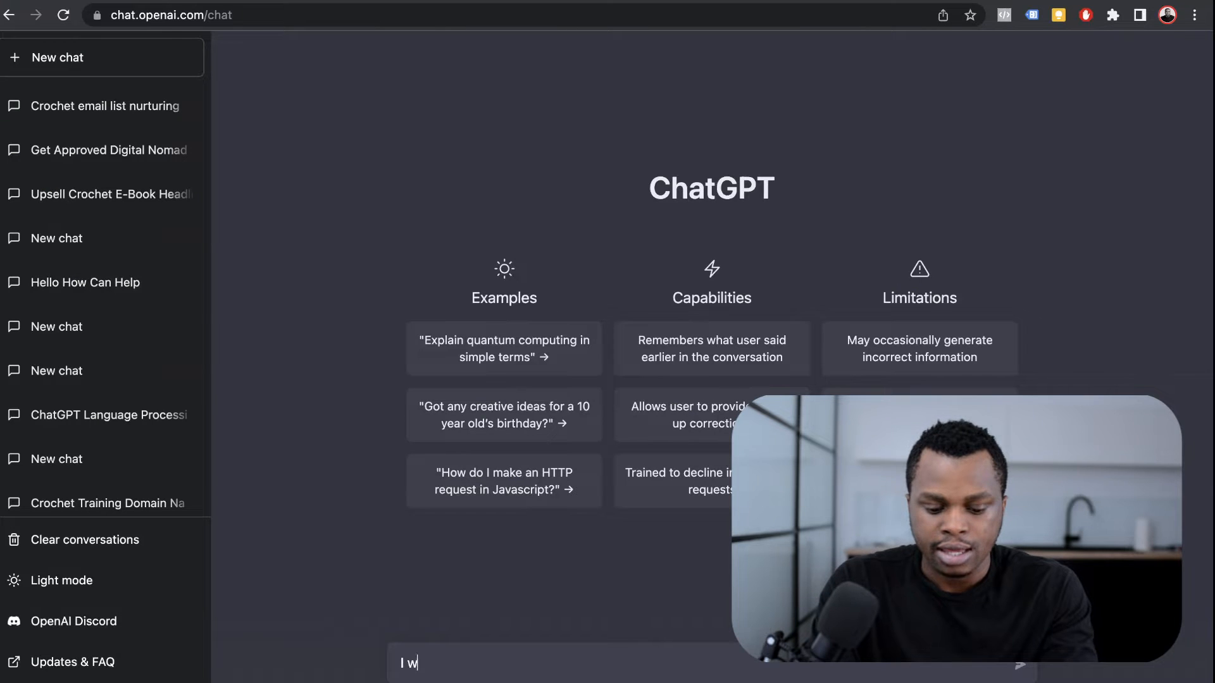
text(te a la)
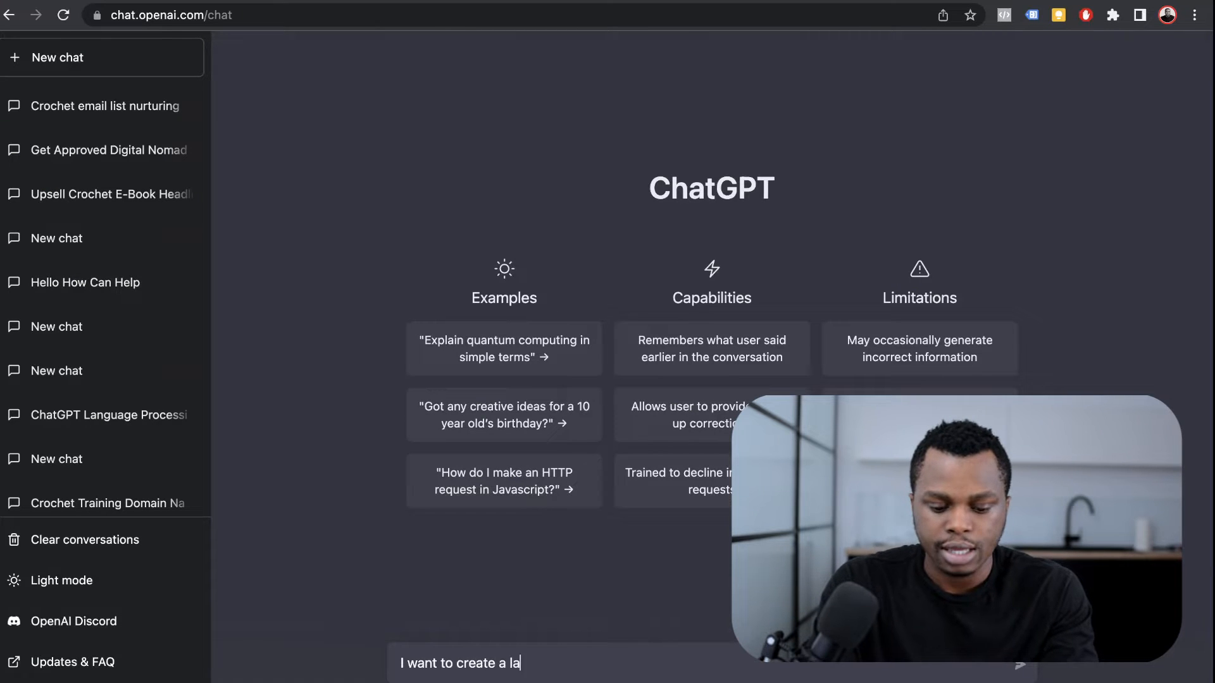
text(nding page for a c)
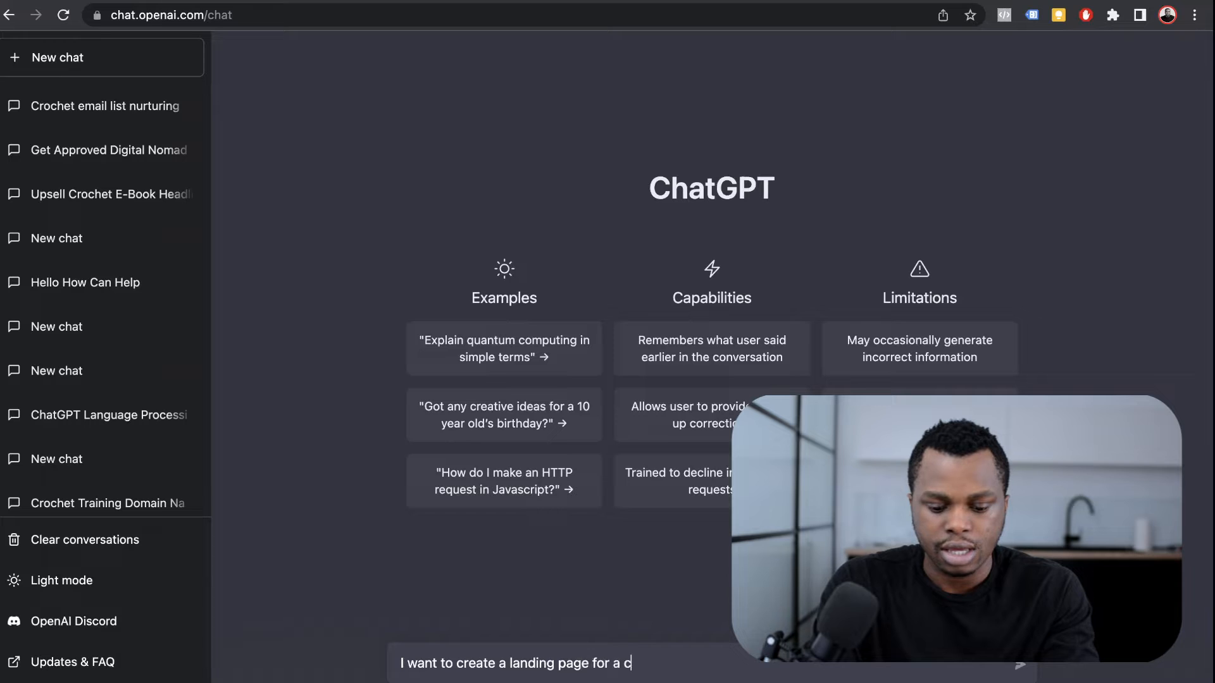
text(rocheting audience. I am)
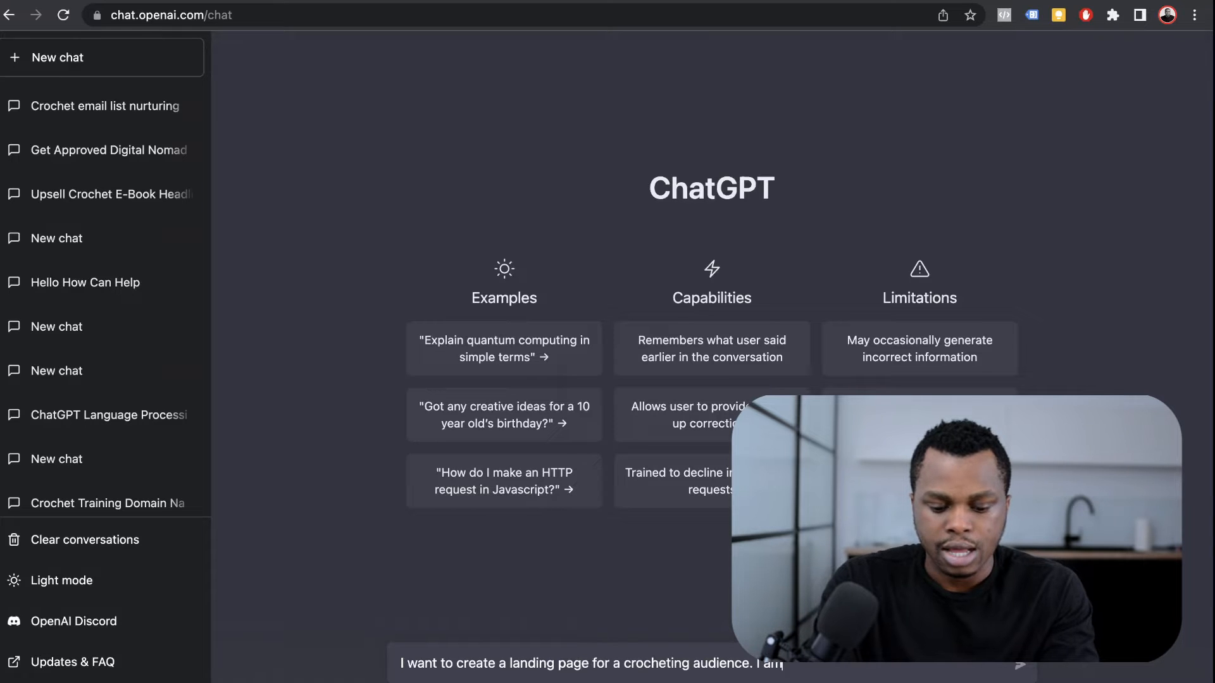
text( trying to delve them a fi)
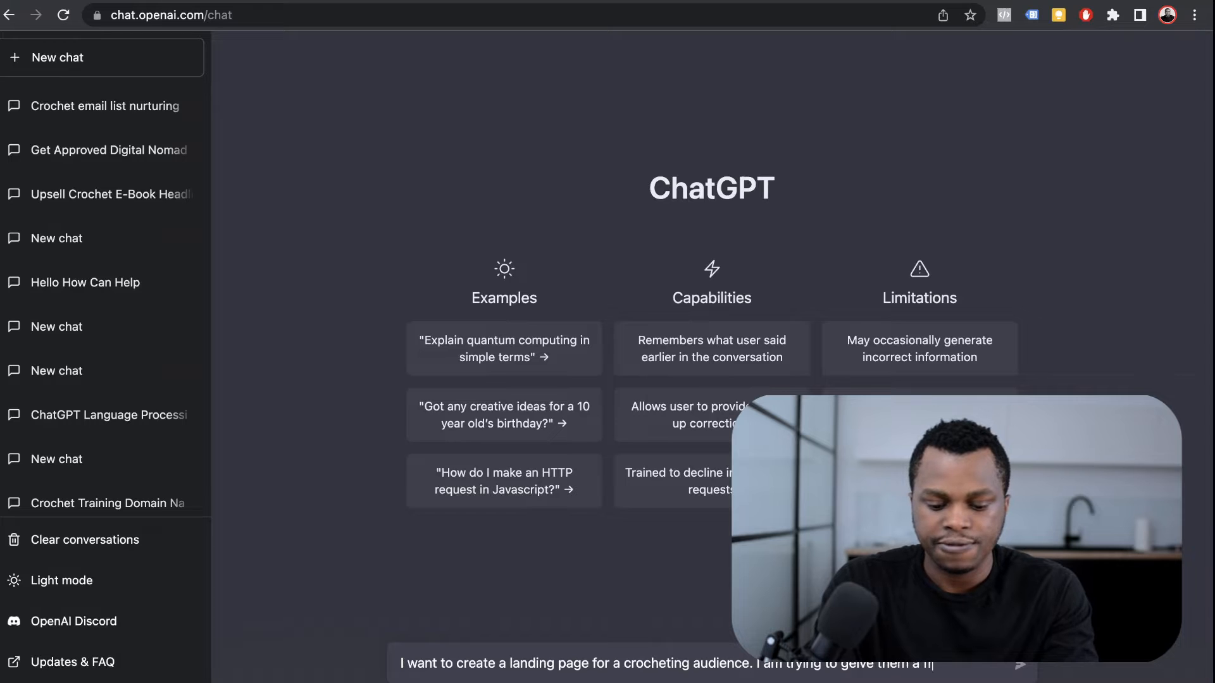
text(rse in exchange fir thei)
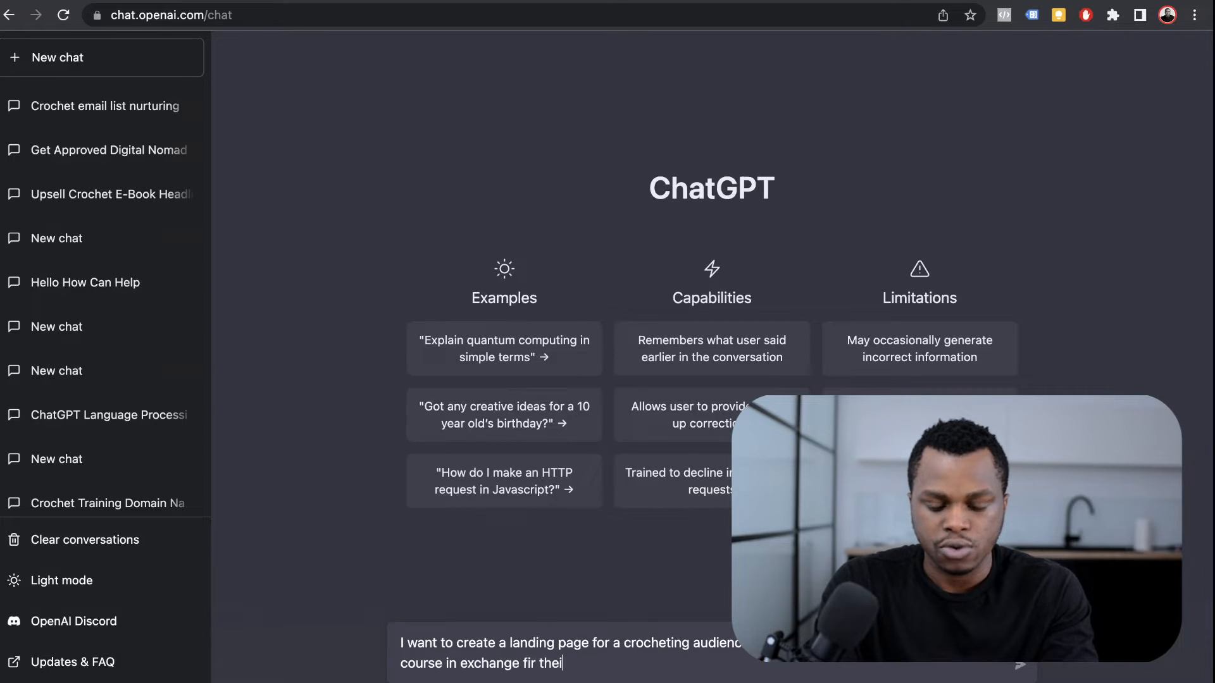
key(BackSpace)
key(BackSpace)
key(BackSpace)
key(BackSpace)
text(heir email address. What)
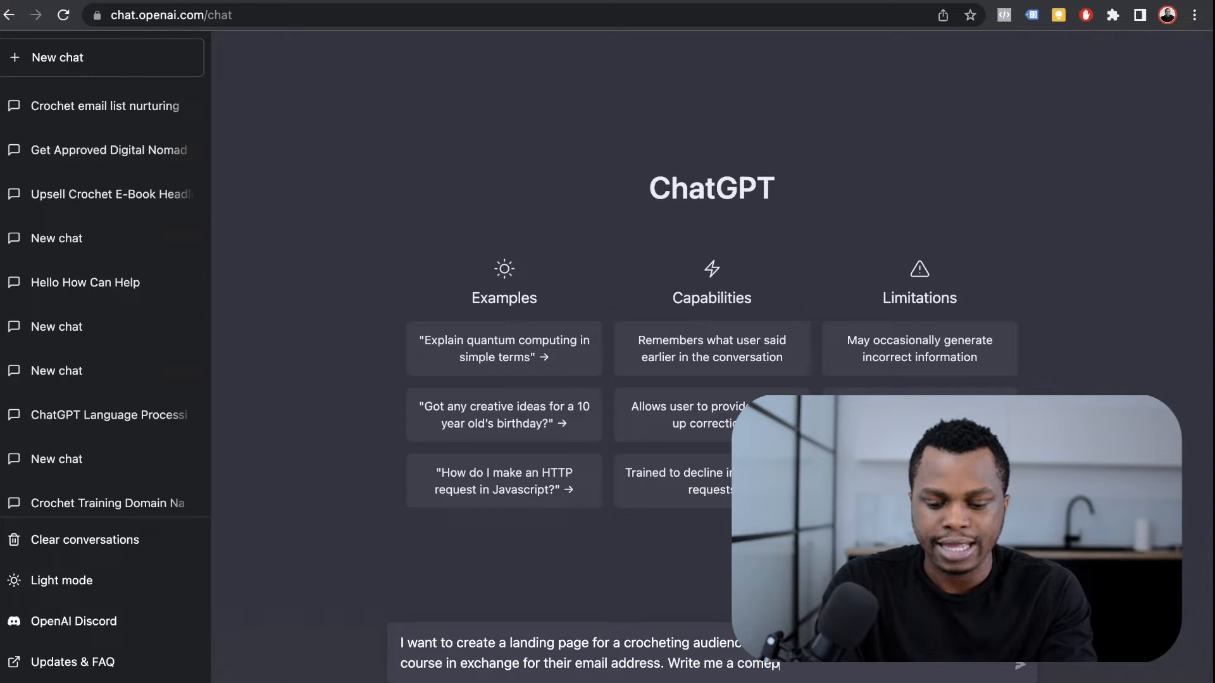
text(lling headline)
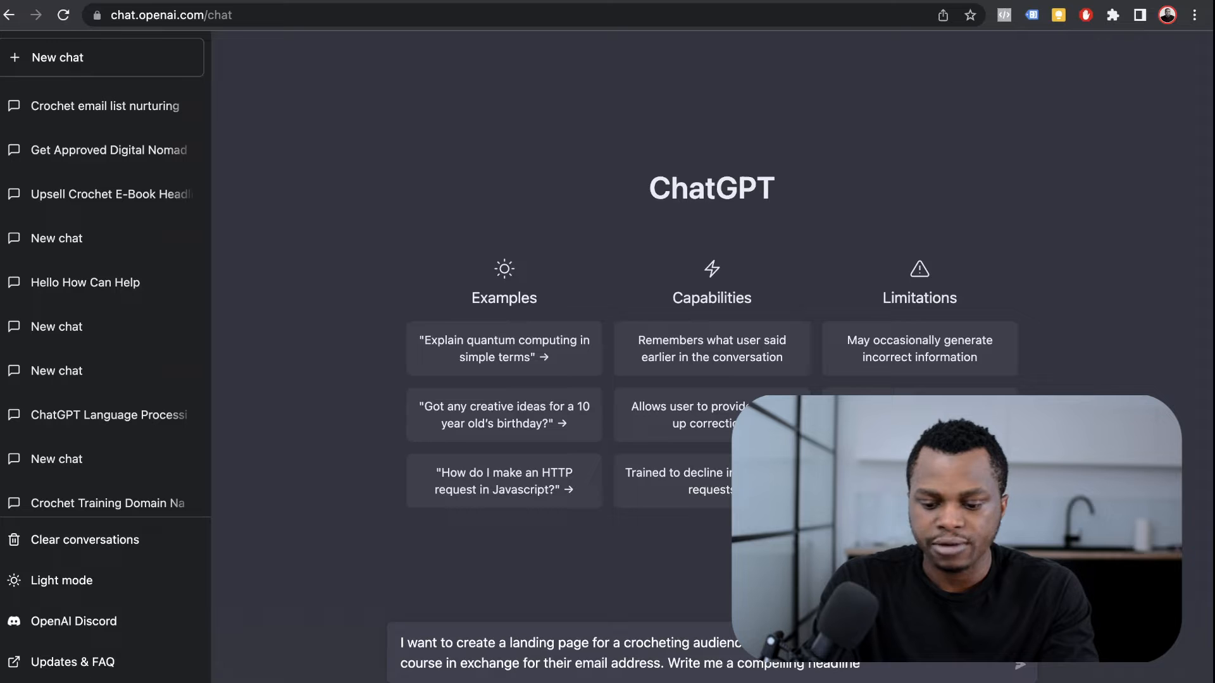
click(442, 663)
text(that teaches them how to)
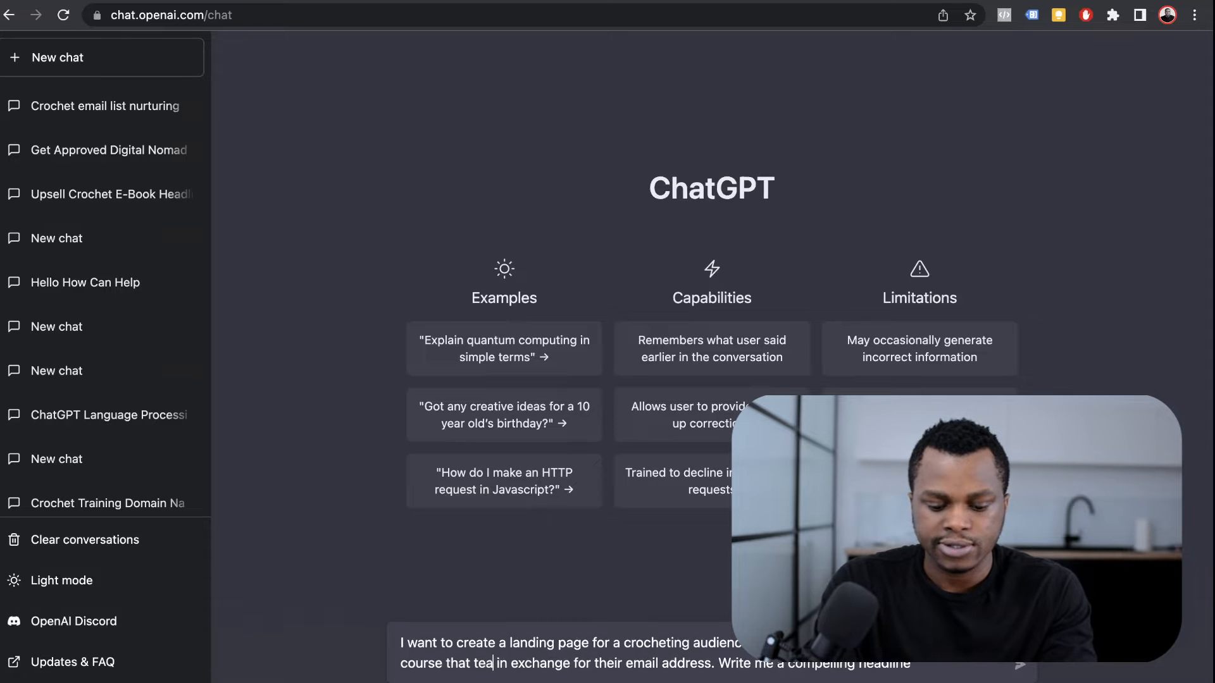
text( master cr)
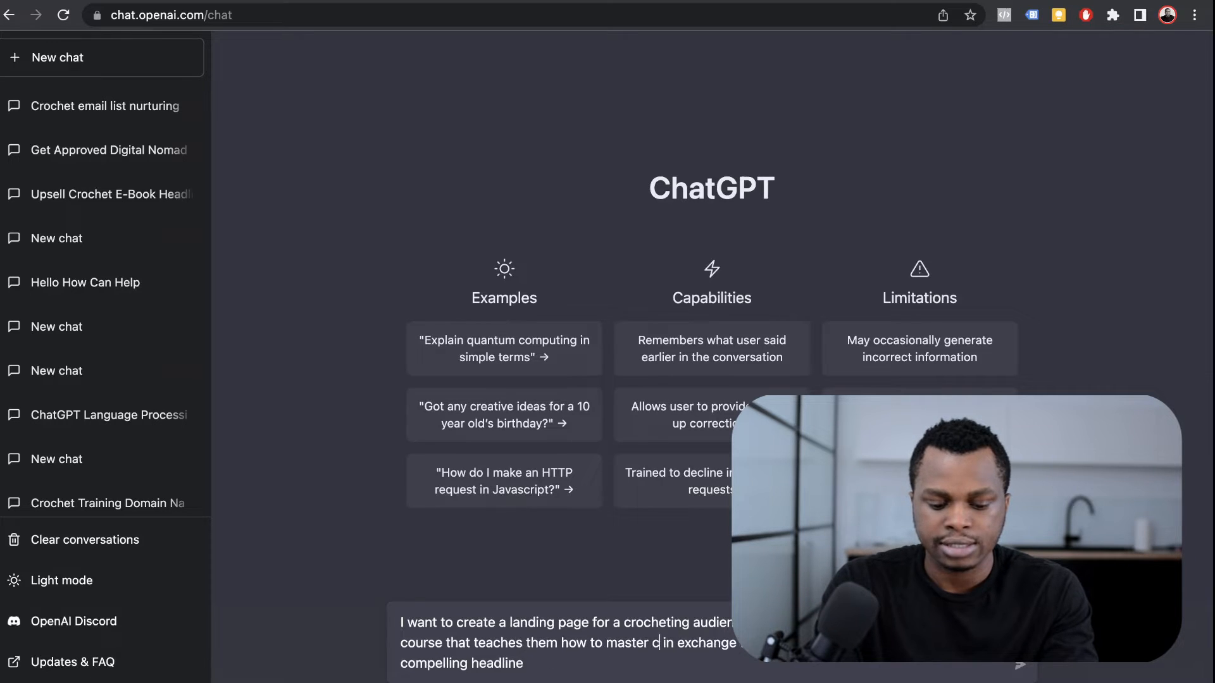
text(ochet in 5 days)
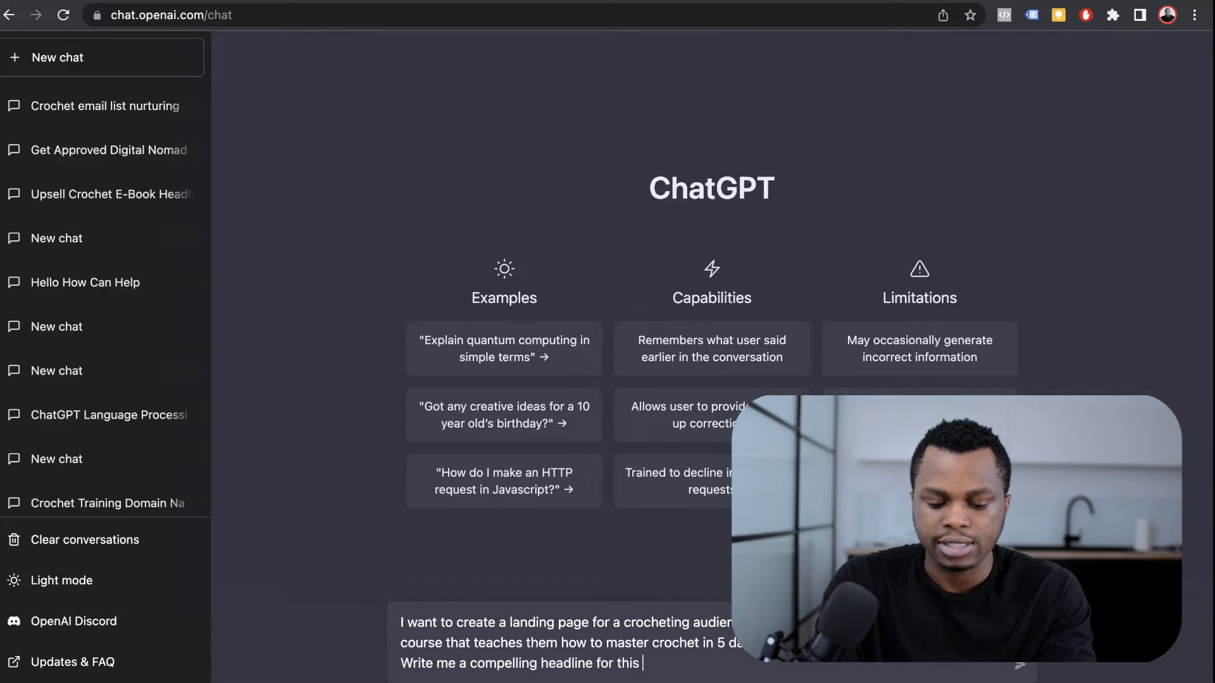
key(BackSpace)
text(ding page)
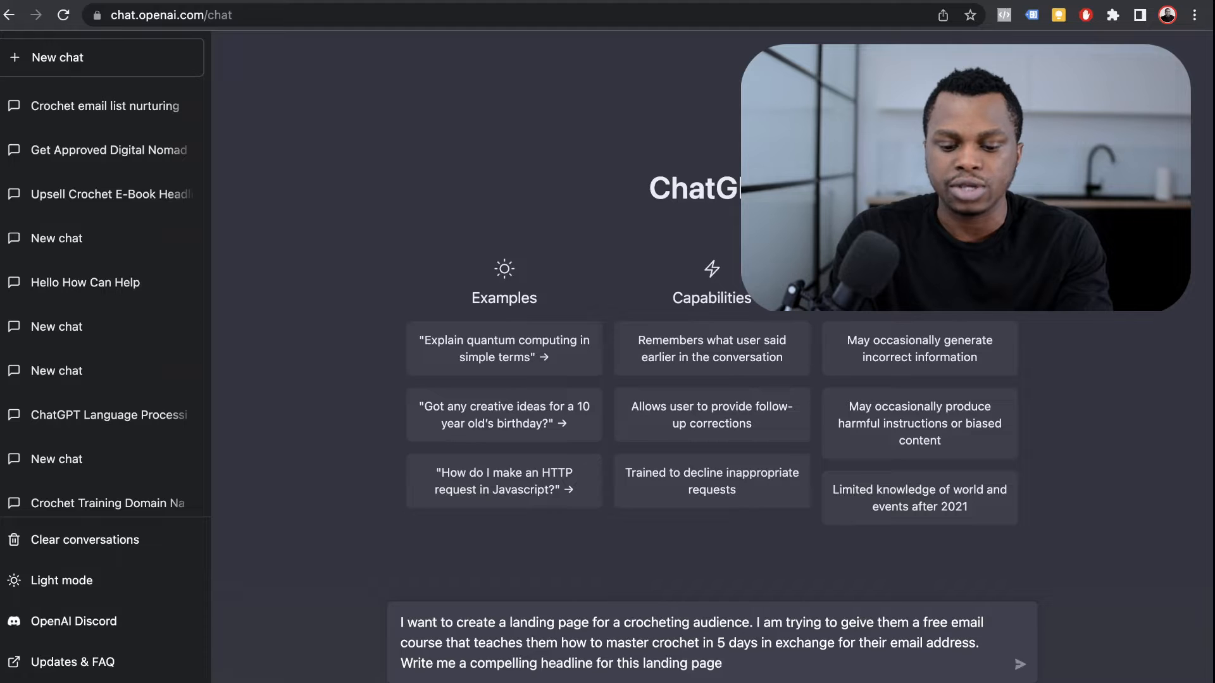
mouse_move(723, 664)
mouse_down()
mouse_move(407, 622)
mouse_move(723, 663)
mouse_up()
key(Return)
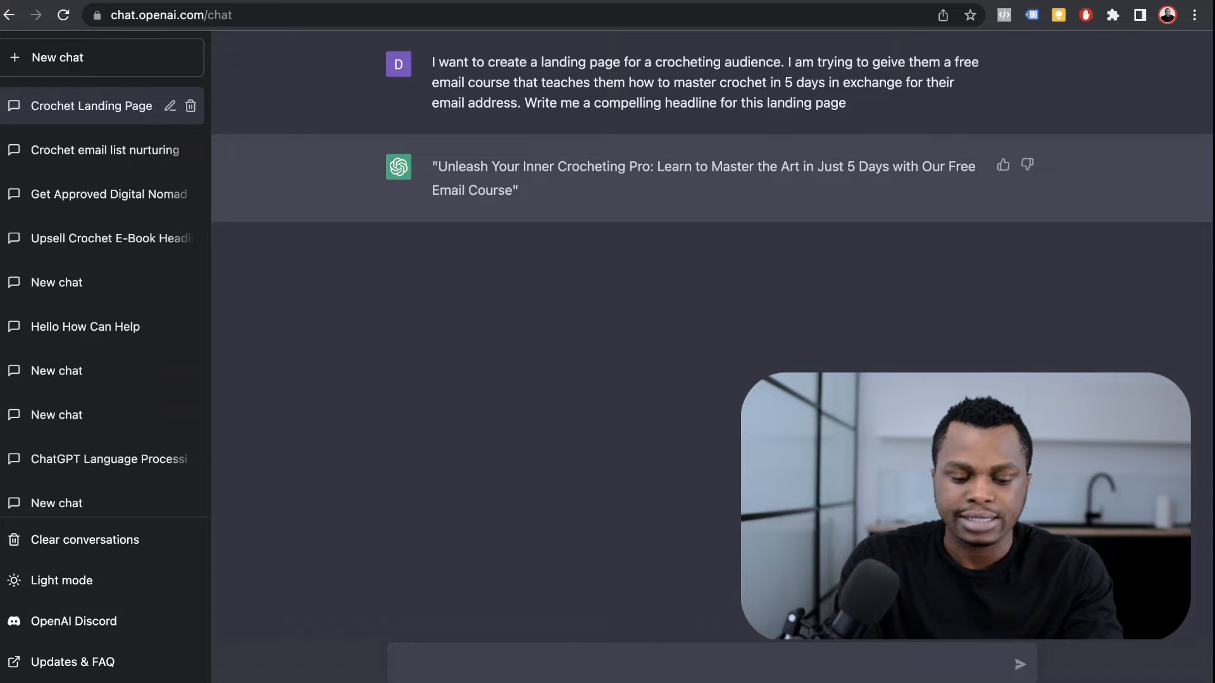
Step: Ask 'Make it a little longer' and select the resulting longer headline
text(Make it a litt)
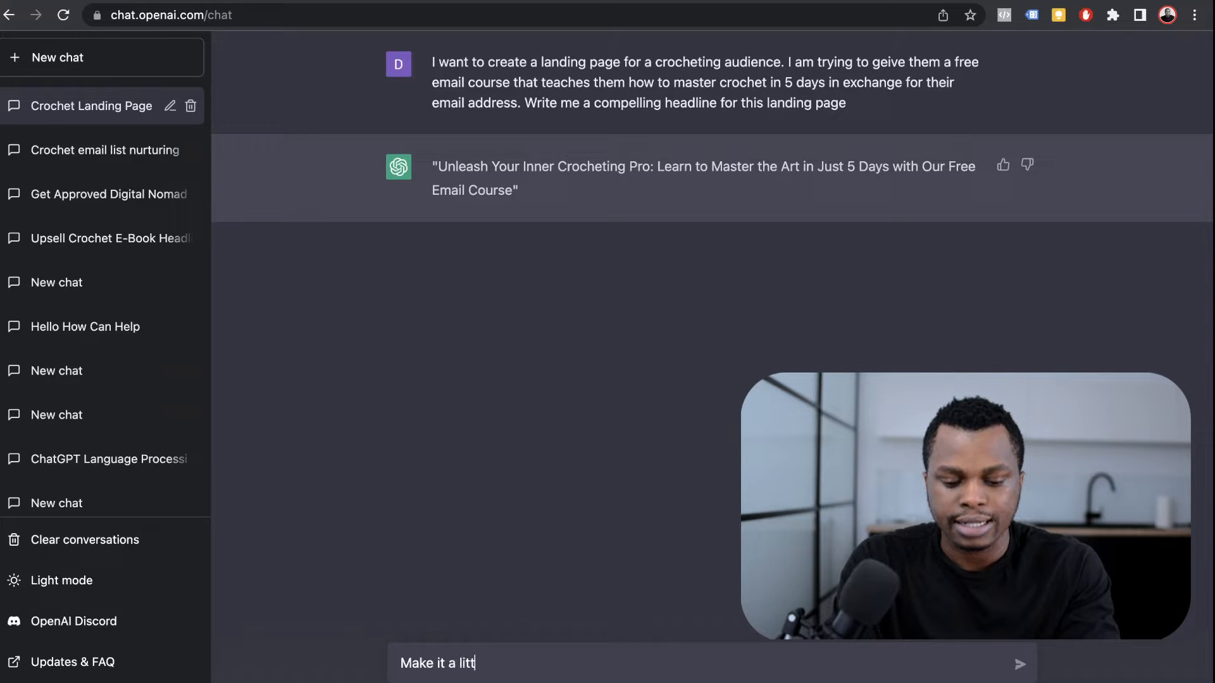
text(le longe)
text(r)
key(Return)
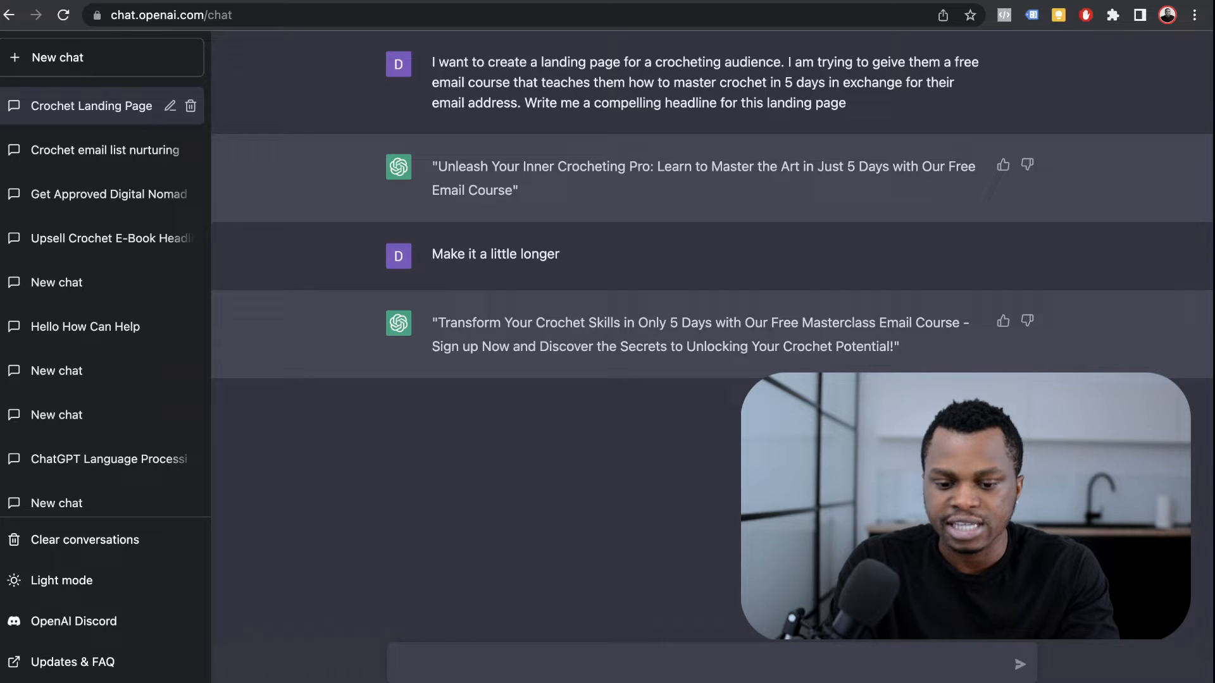
drag(893, 347, 430, 324)
key(super+c)
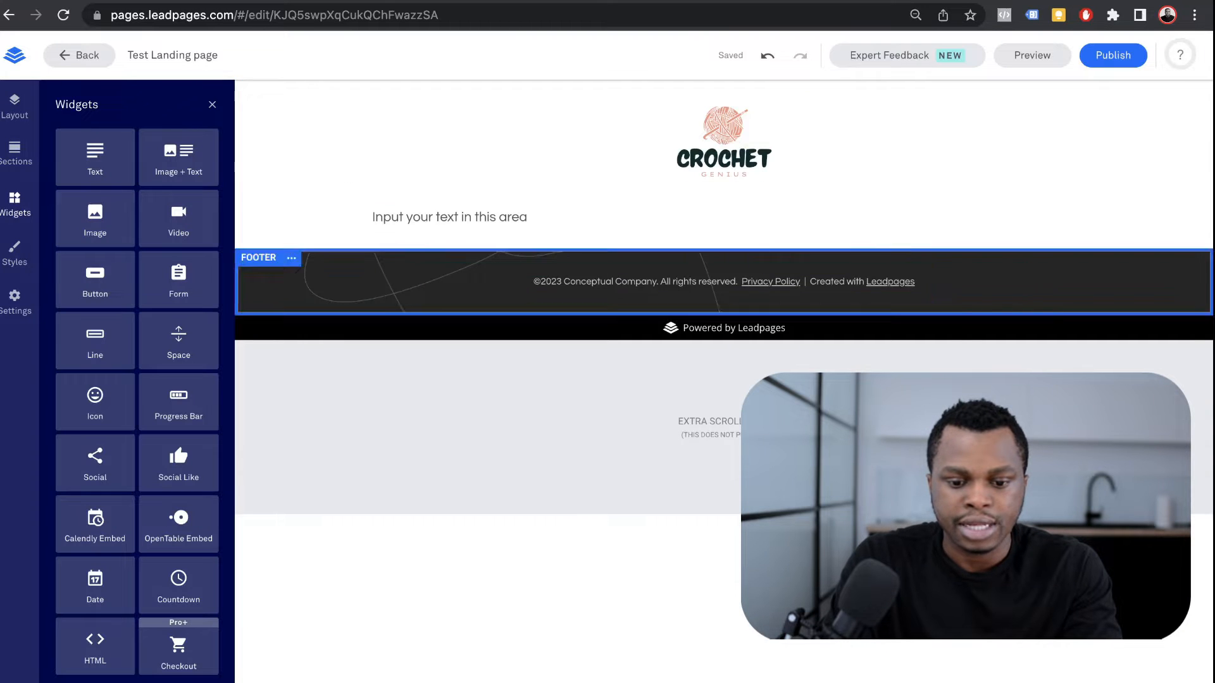
Step: Paste the ChatGPT headline over the header placeholder and make it a bold Headline 2
click(449, 217)
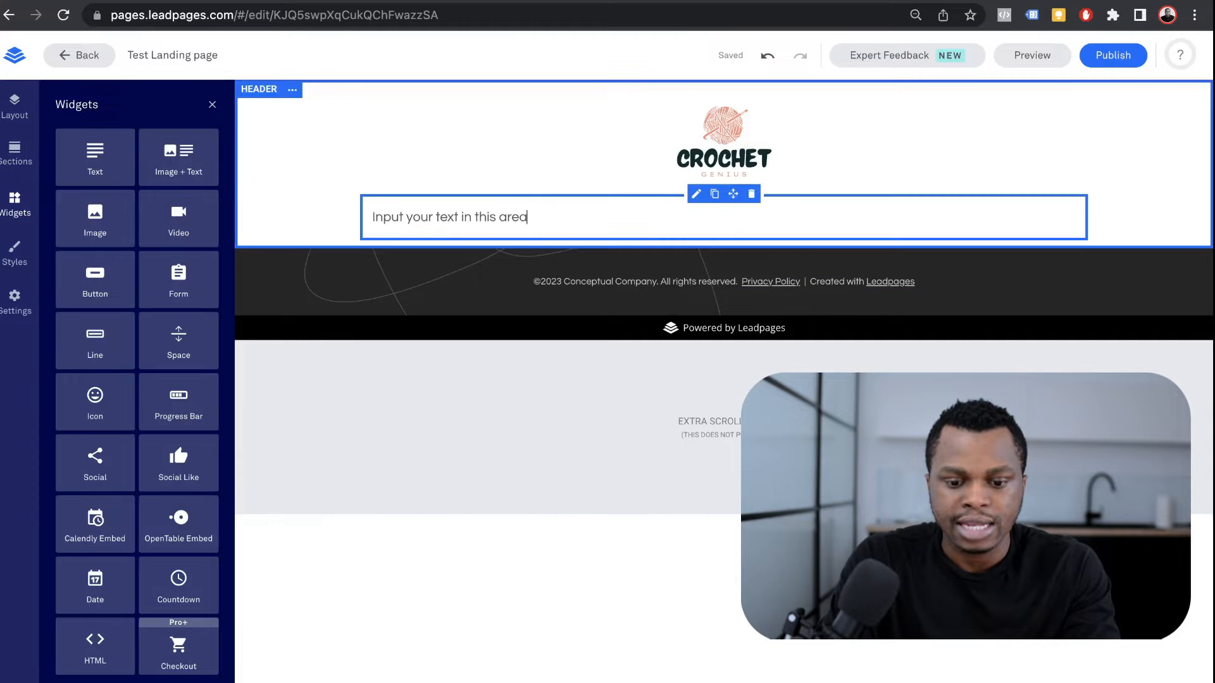
triple_click(449, 217)
key(super+v)
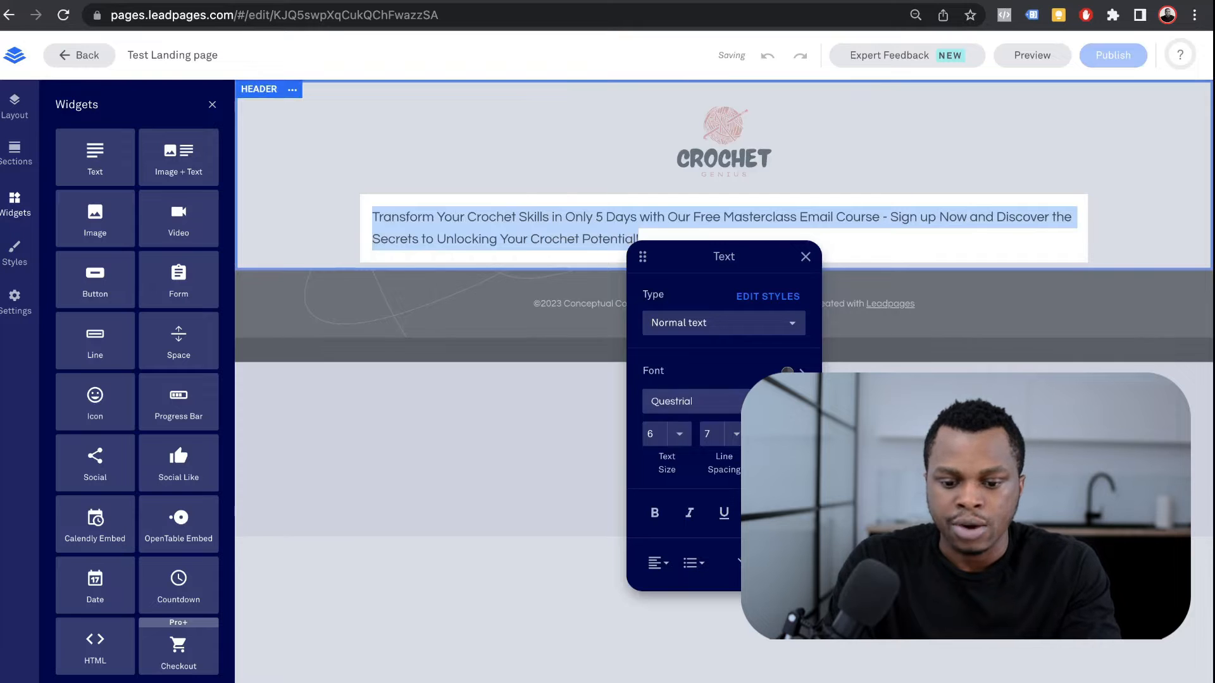
click(724, 323)
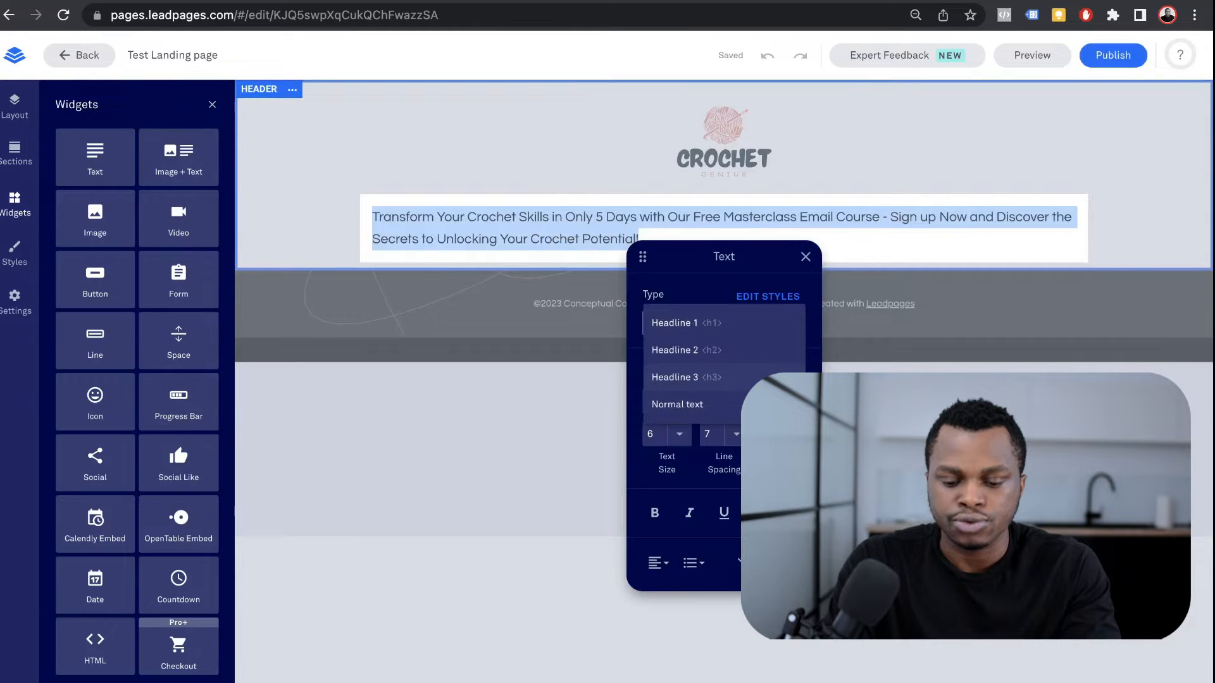
click(715, 378)
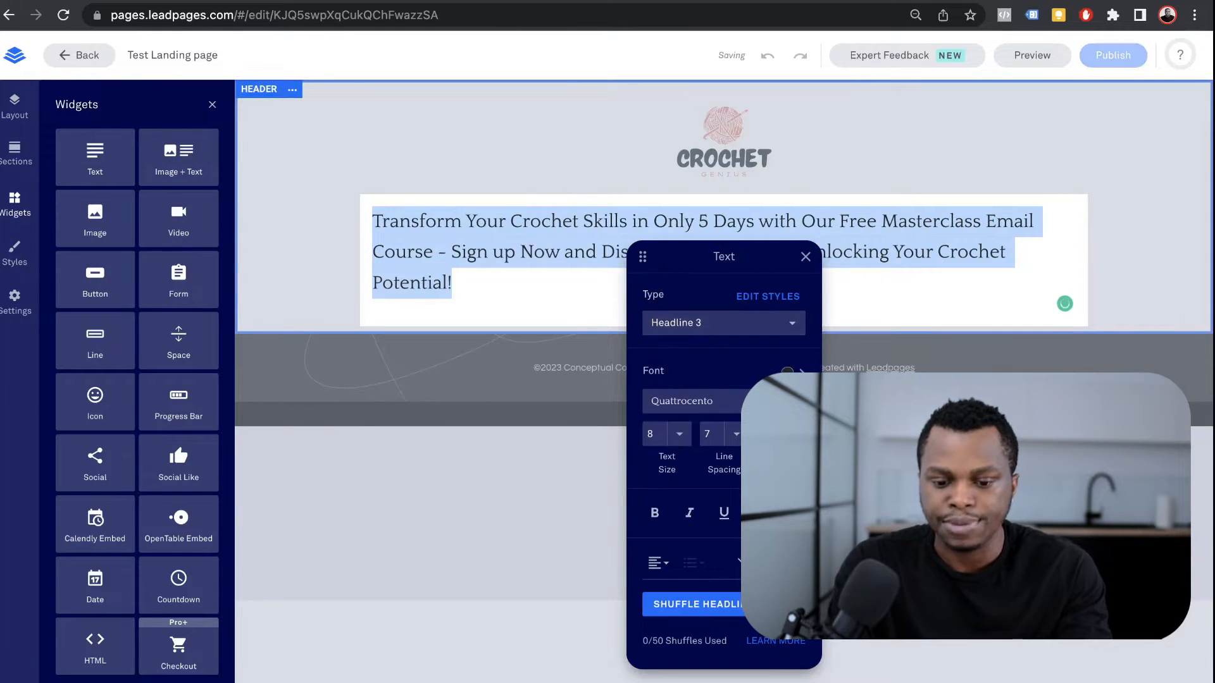
click(724, 323)
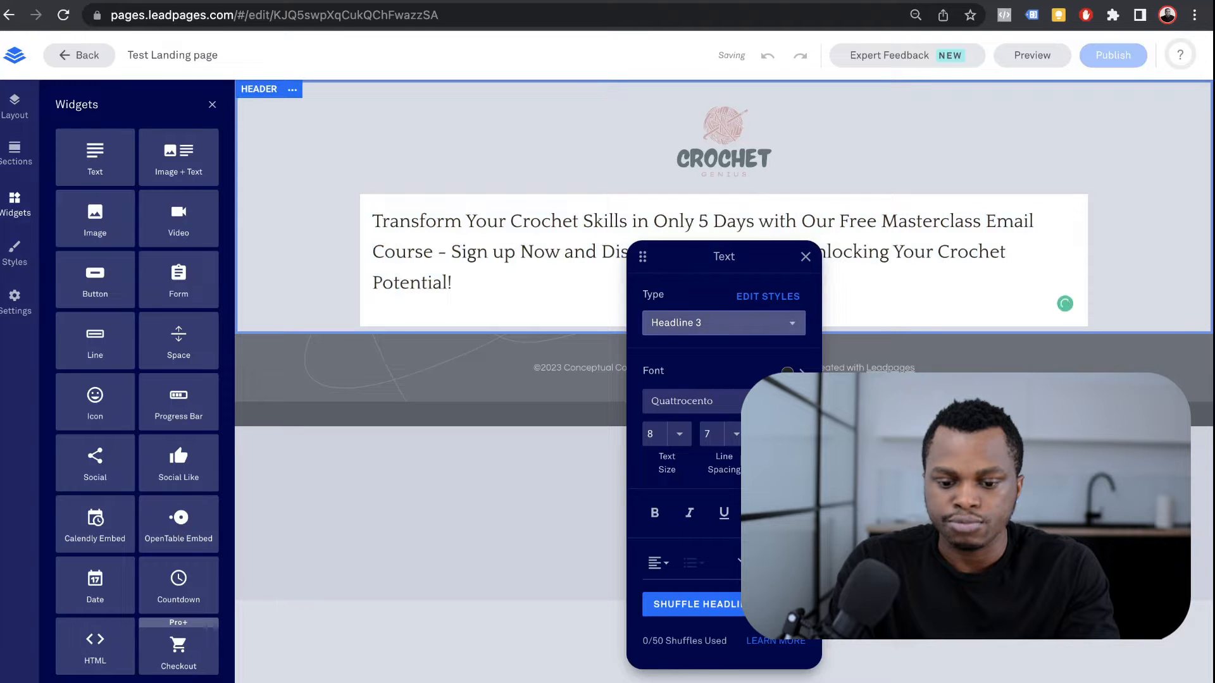
click(724, 322)
click(724, 296)
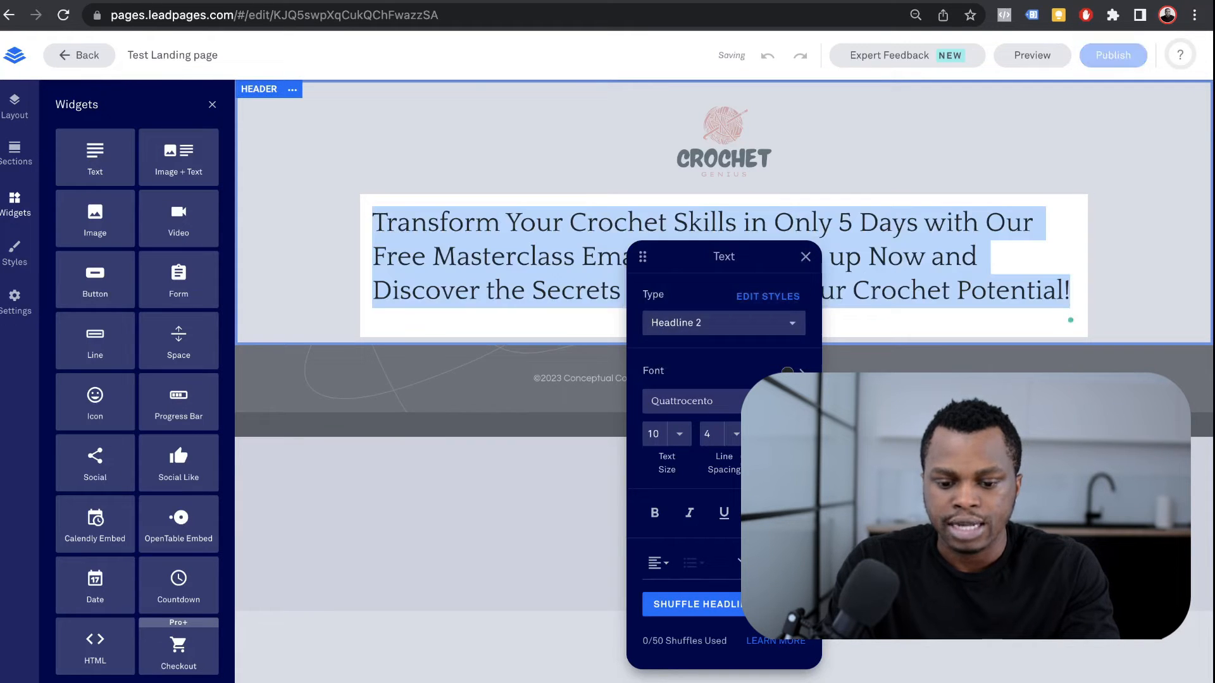
key(super+b)
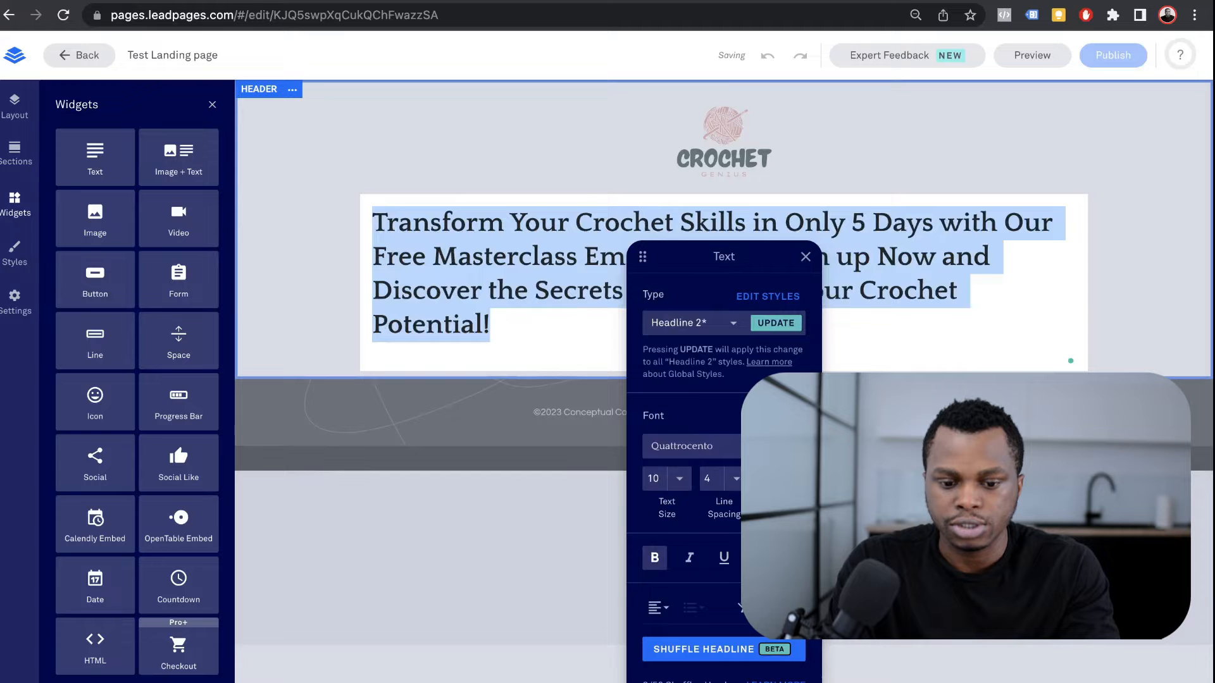
Step: Center-align the headline text
click(658, 608)
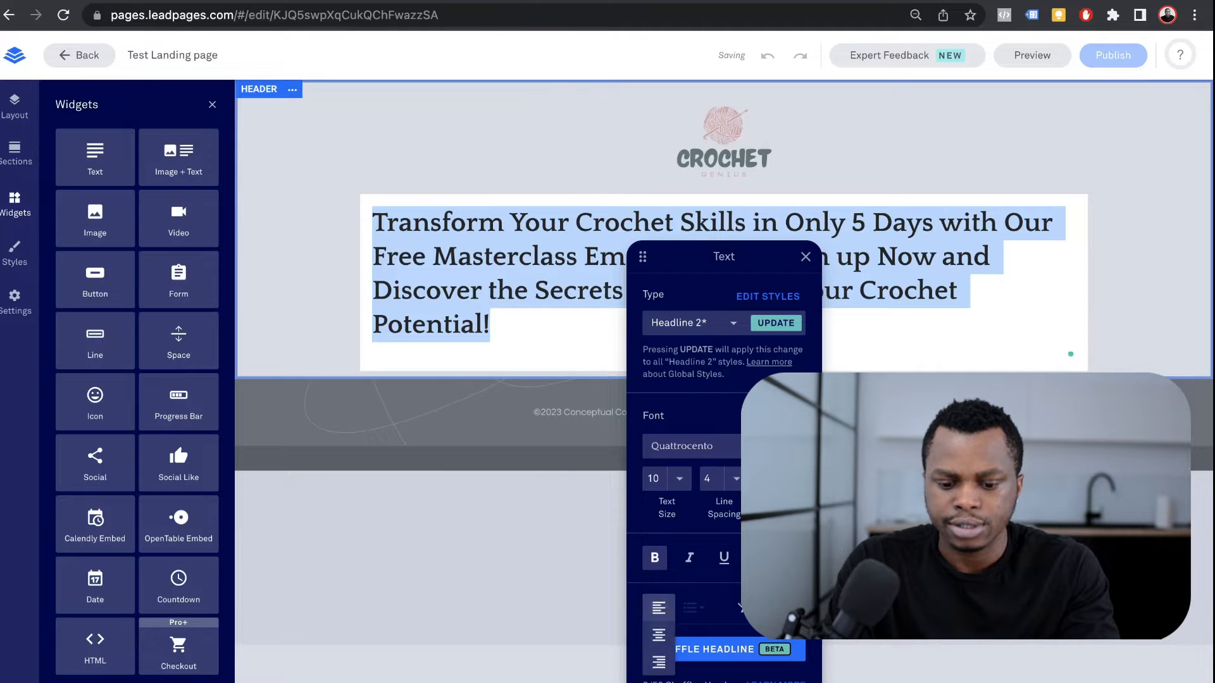
click(658, 635)
click(1038, 258)
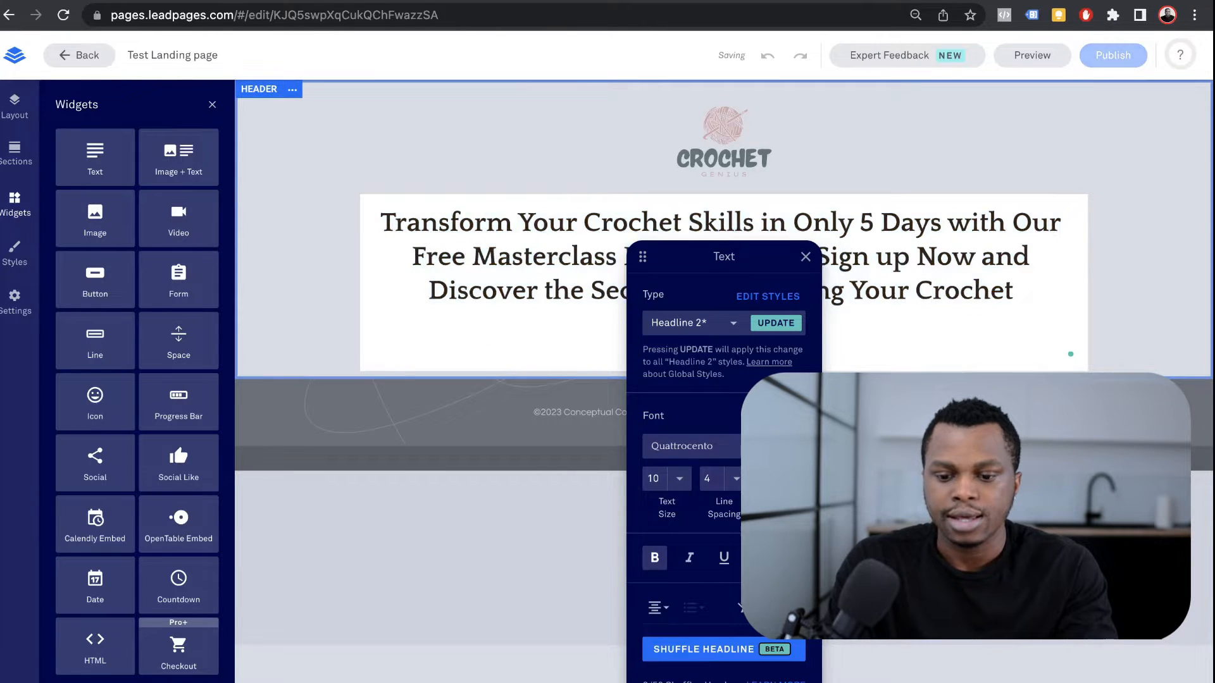
click(1145, 259)
Step: Reduce the headline text size from 10 to 8
click(722, 274)
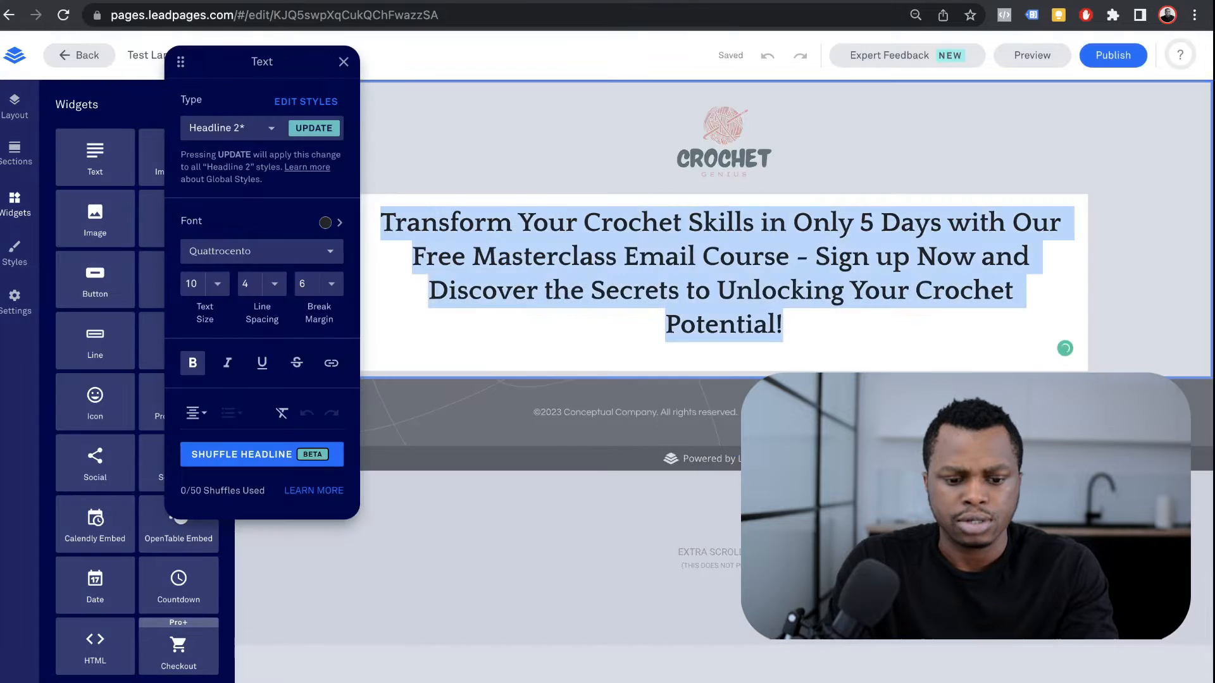
click(217, 284)
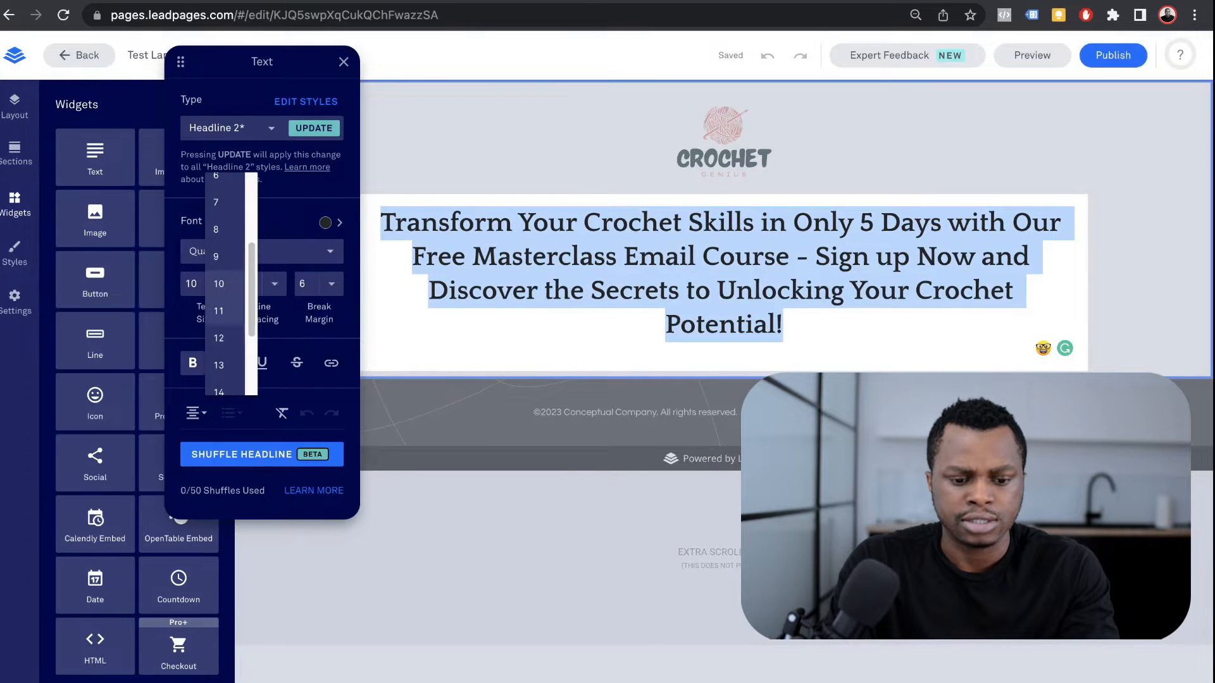
click(217, 230)
click(1144, 258)
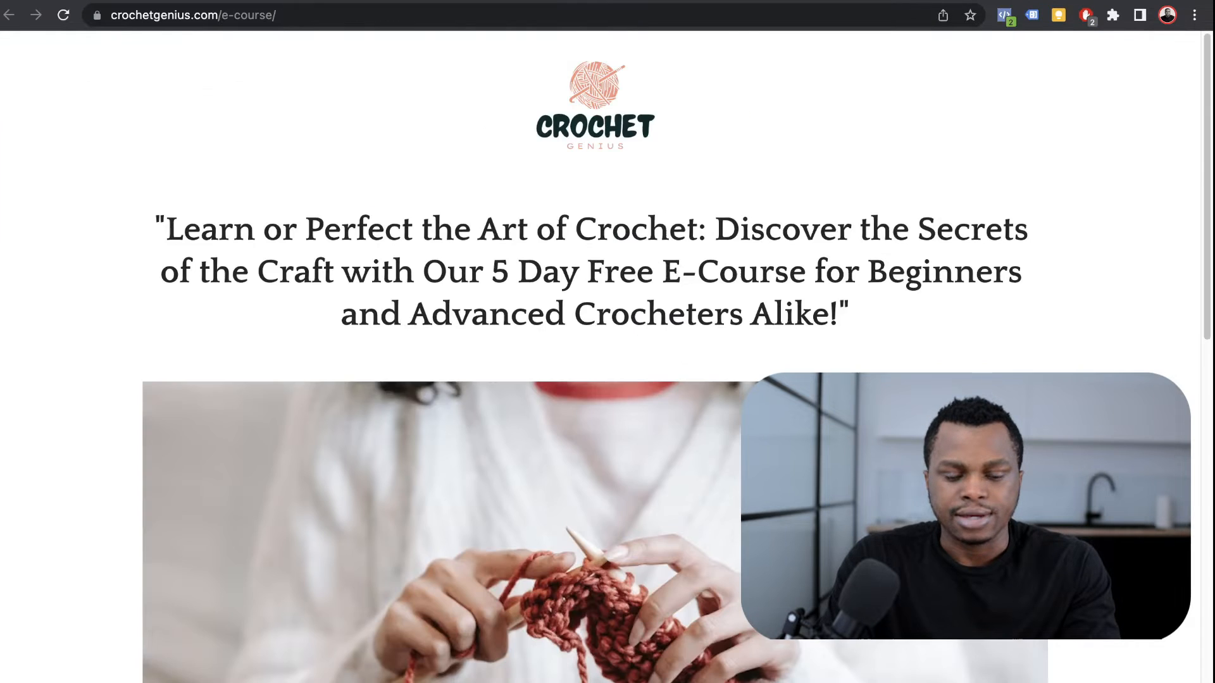
Step: Select the crochetgenius.com headline, scroll past the knitting photo, and open a new tab
drag(167, 230, 839, 315)
scroll(595, 355, down, 4)
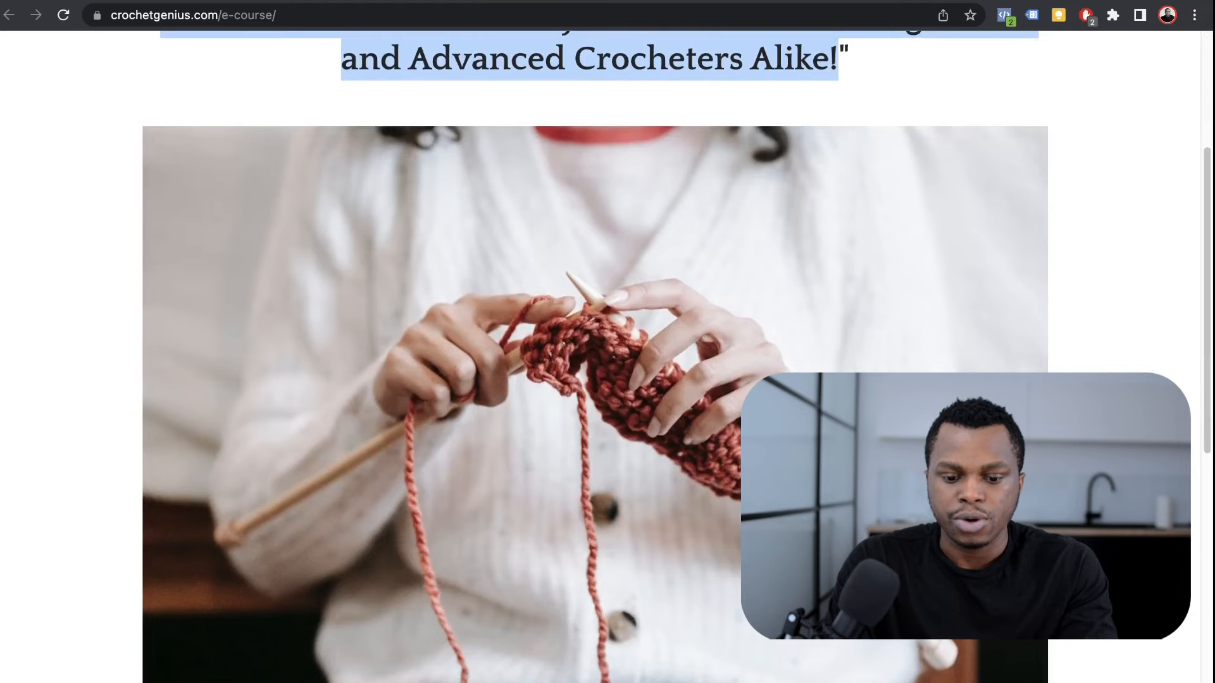
scroll(595, 355, down, 2)
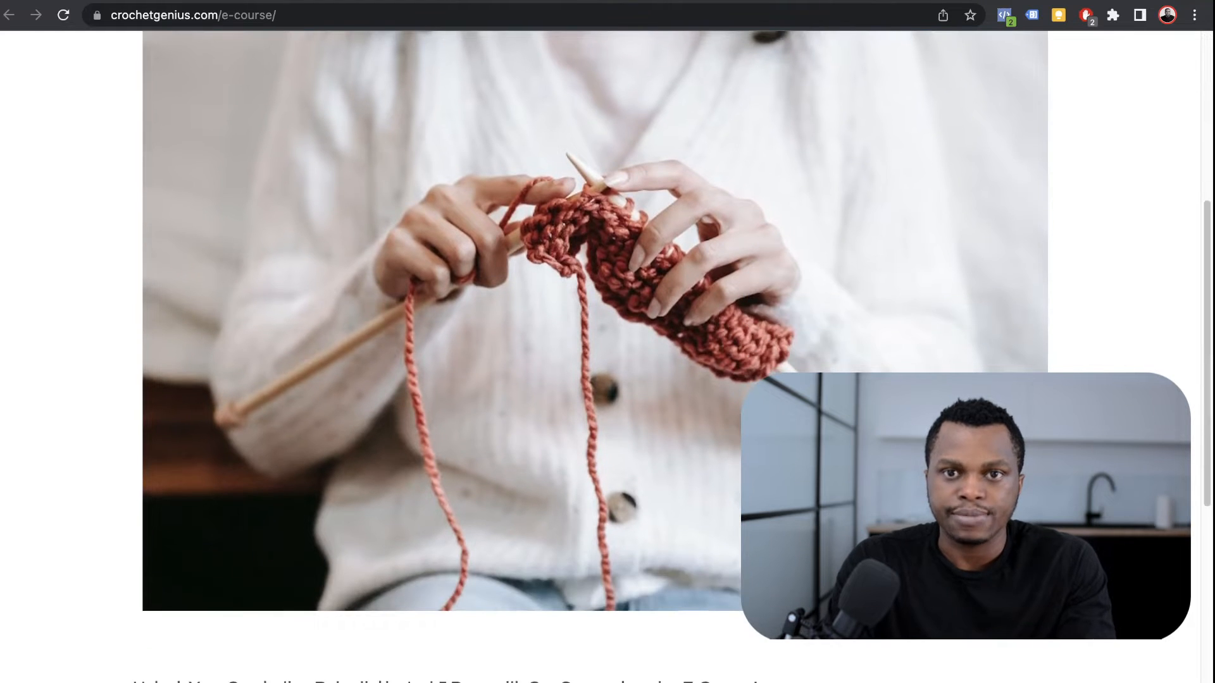
scroll(595, 354, up, 3)
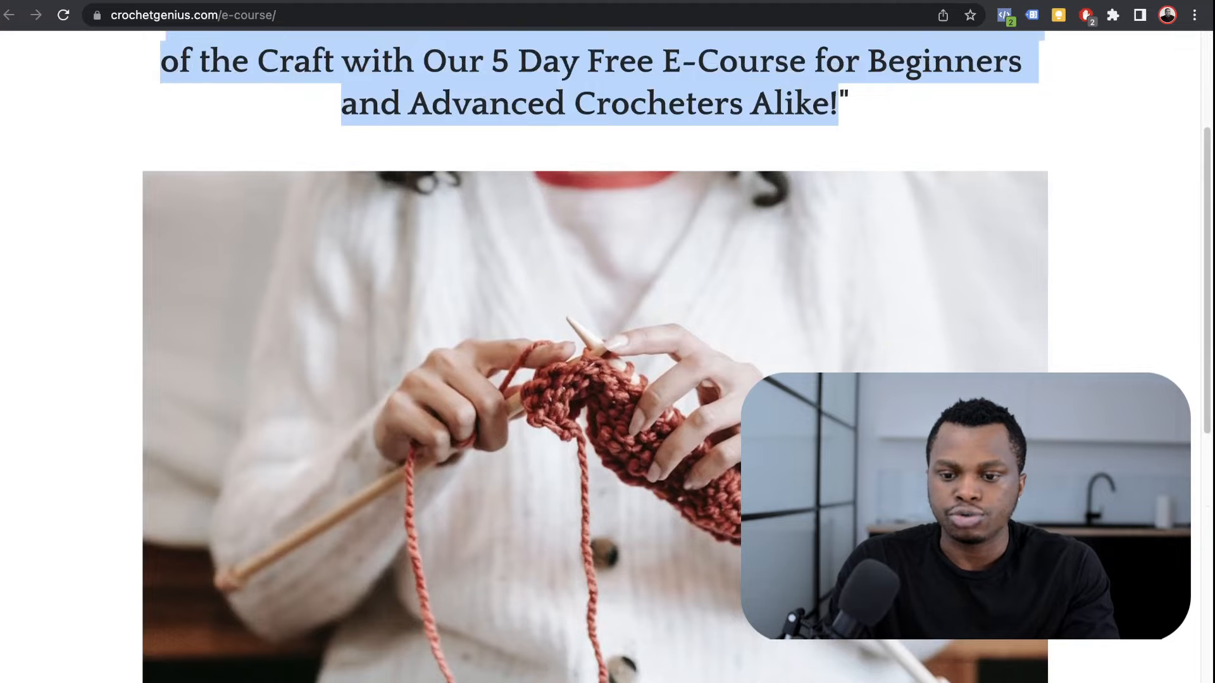
key(super+t)
Step: Load pexels.com and browse its 'crochet' photo results
text(pexels)
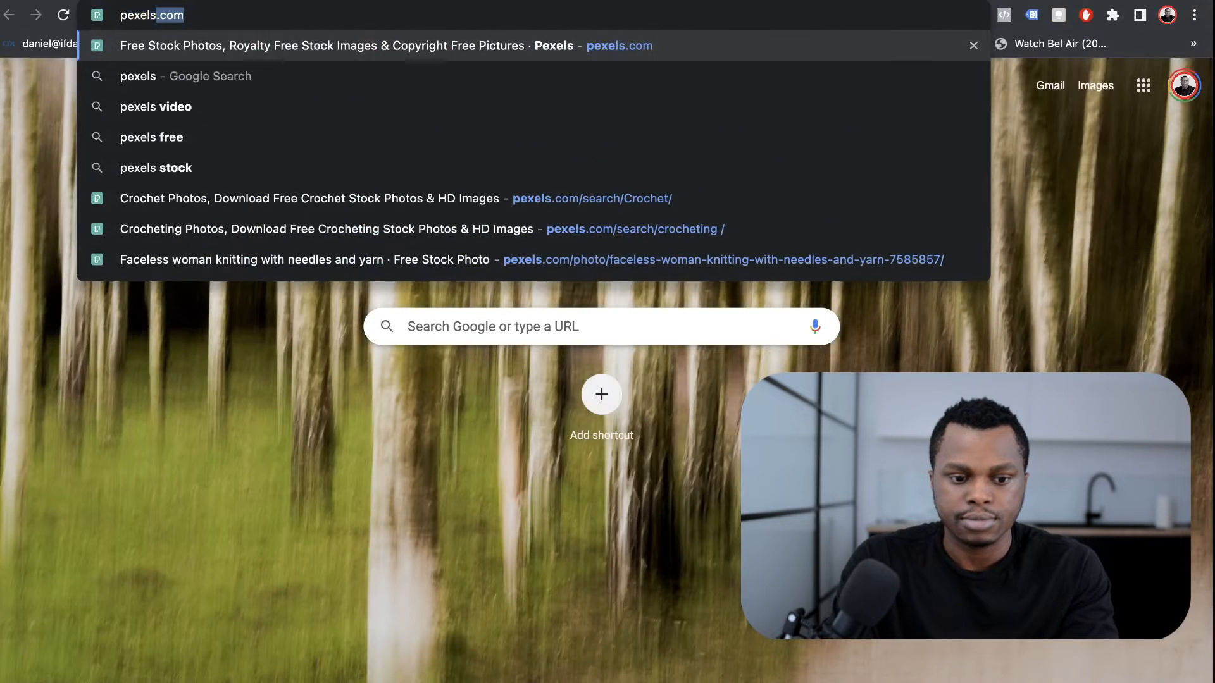
key(Return)
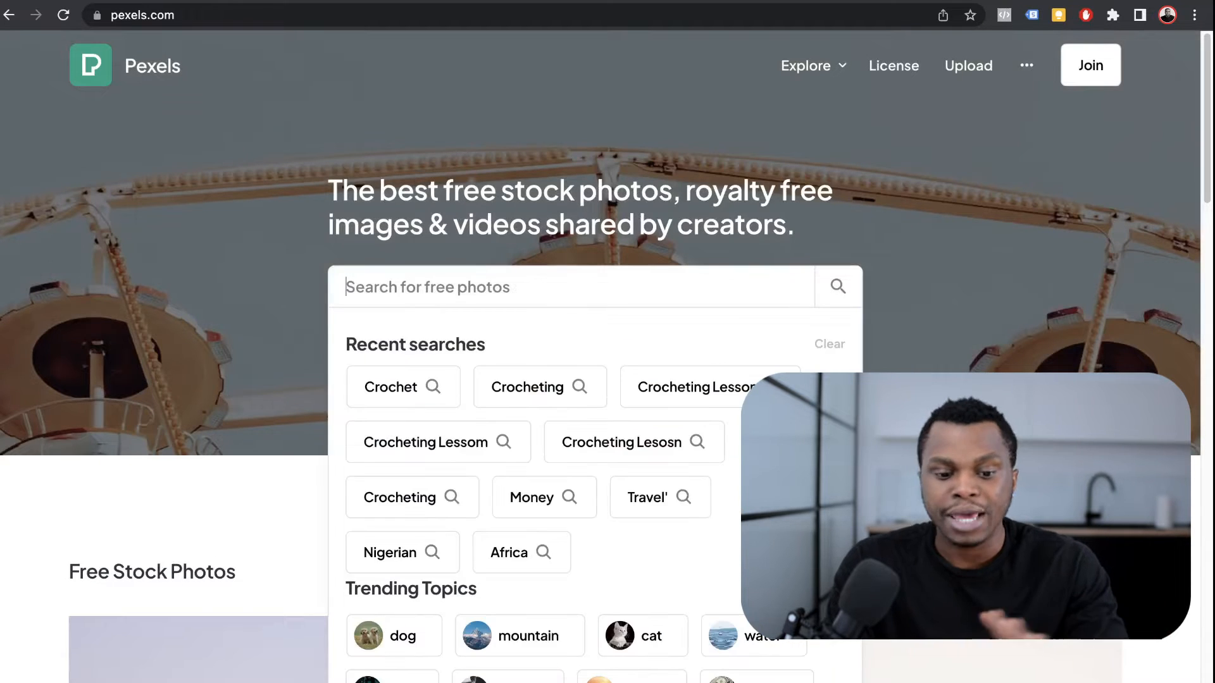
click(571, 286)
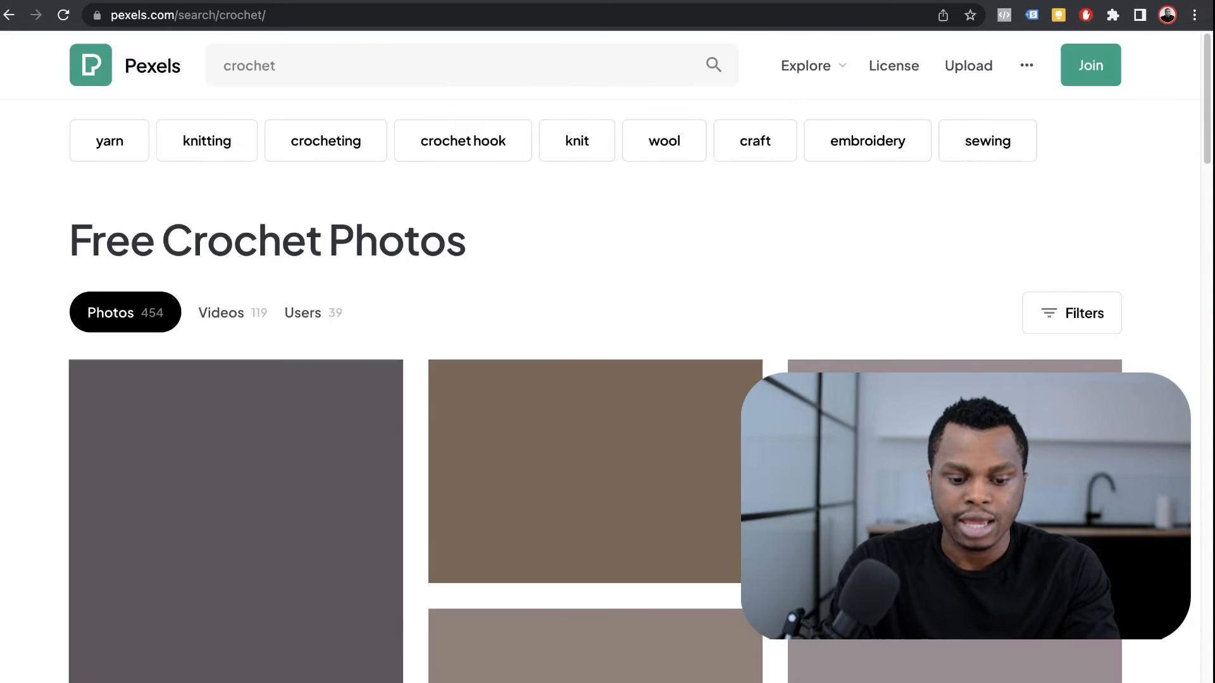
scroll(594, 284, down, 10)
scroll(594, 285, down, 15)
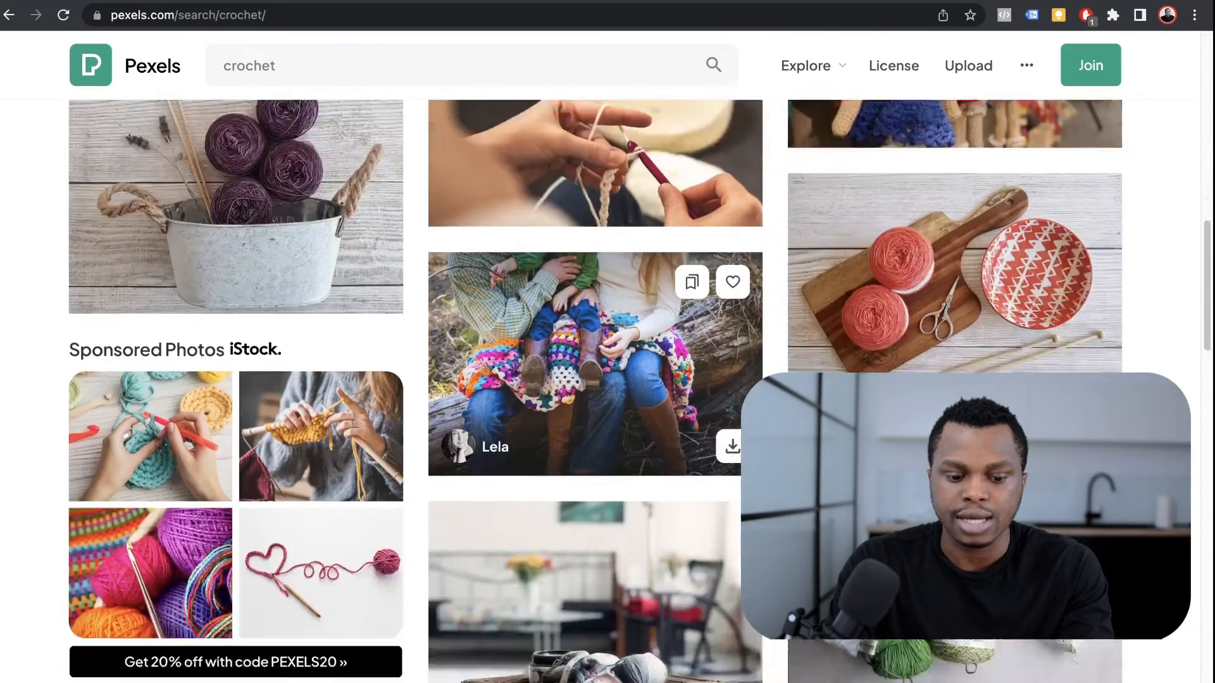
scroll(594, 285, down, 10)
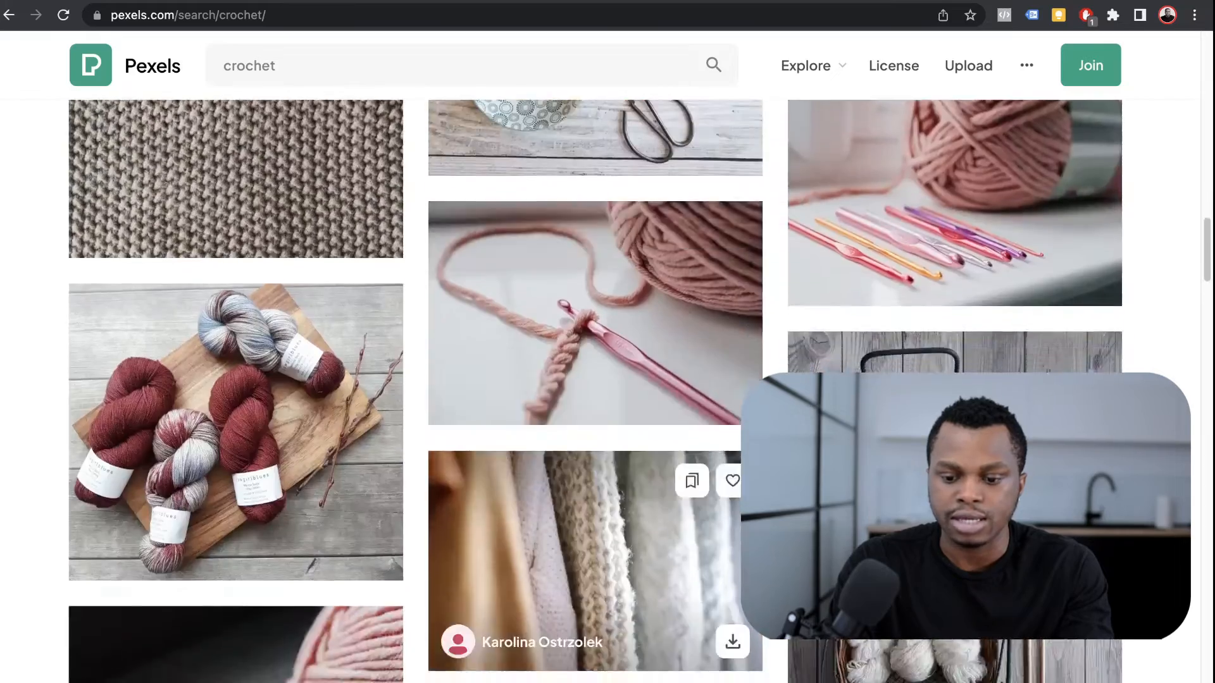
scroll(595, 284, down, 15)
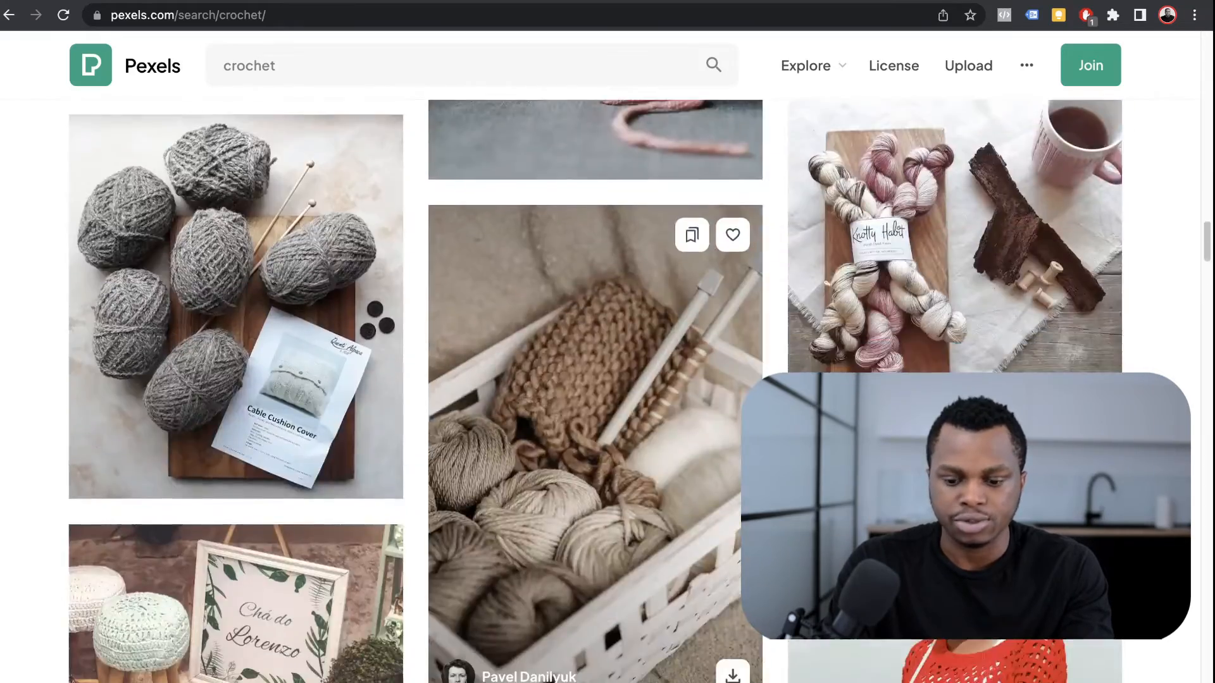
scroll(595, 380, down, 5)
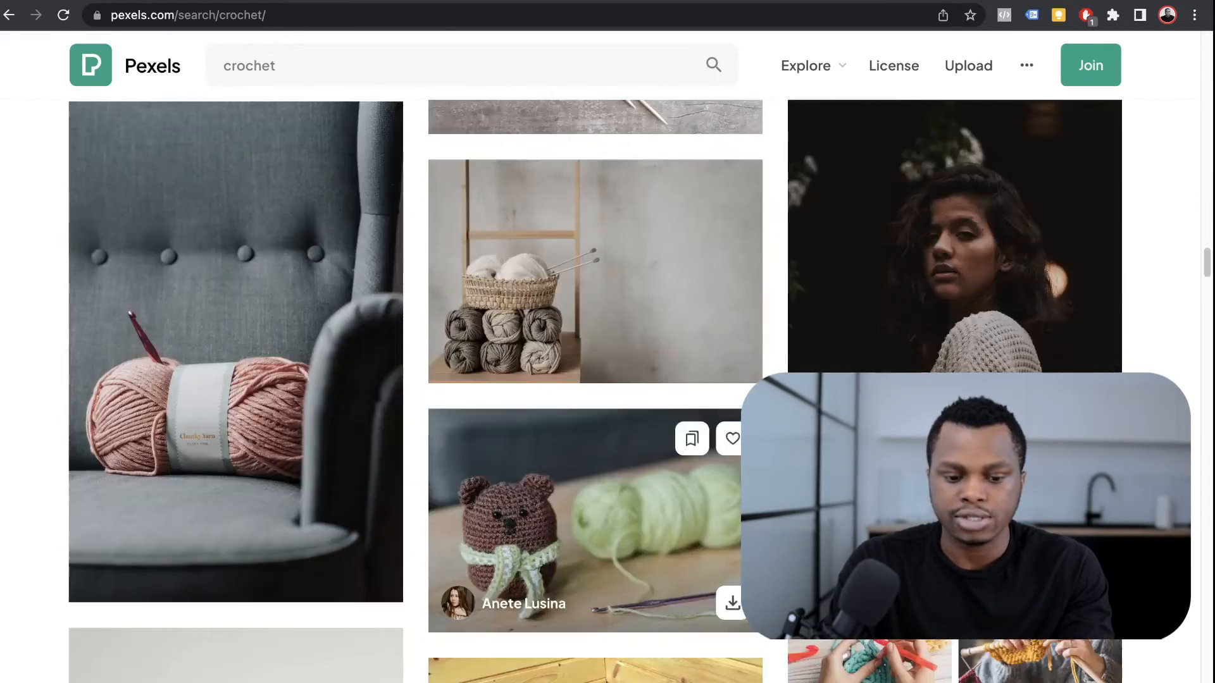
scroll(595, 380, up, 20)
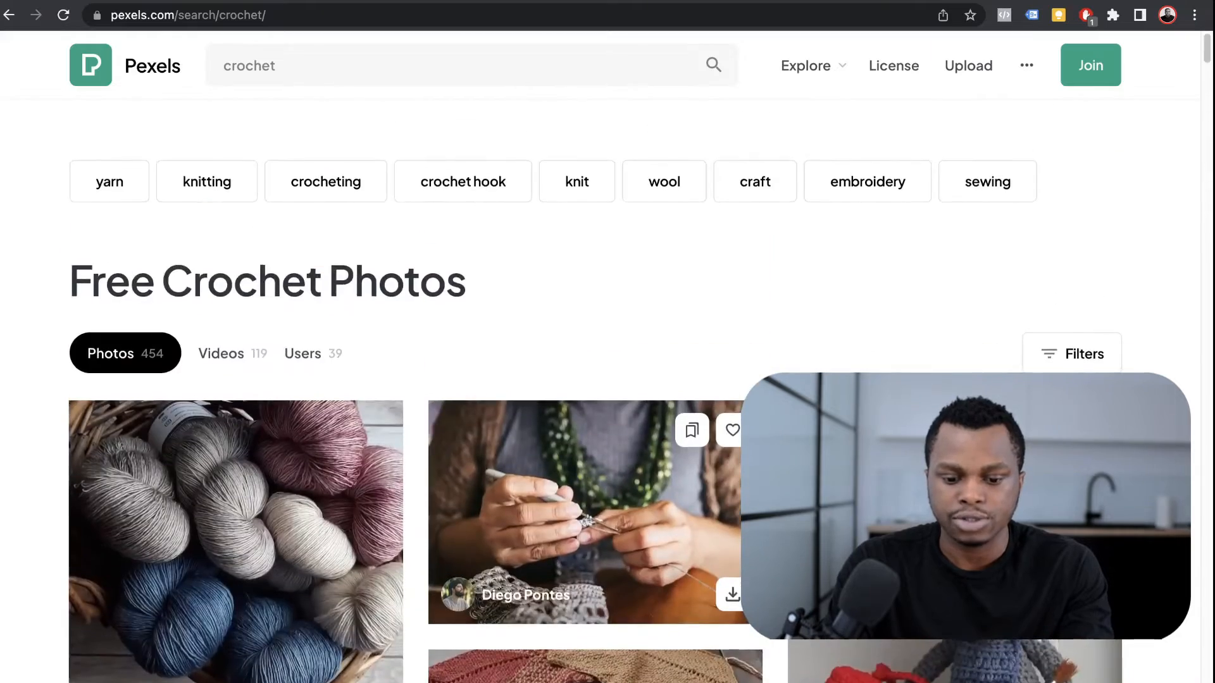
Step: Download the photo of hands holding a crochet hook for free
click(595, 481)
right_click(658, 360)
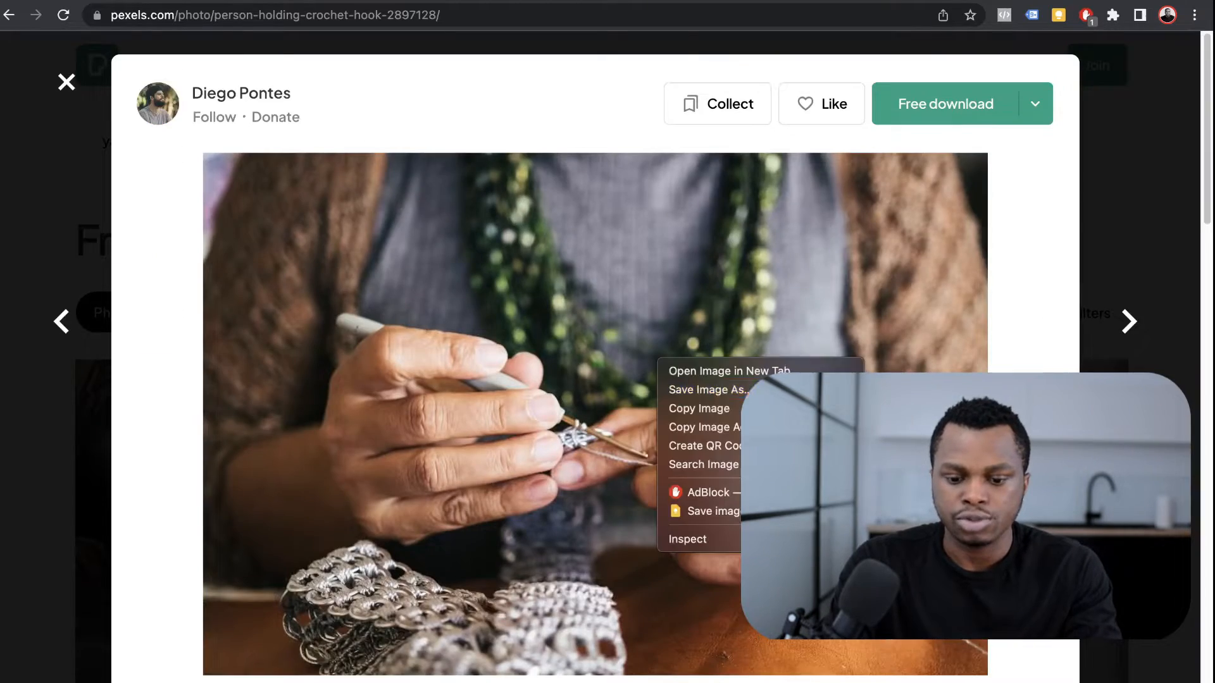
key(Escape)
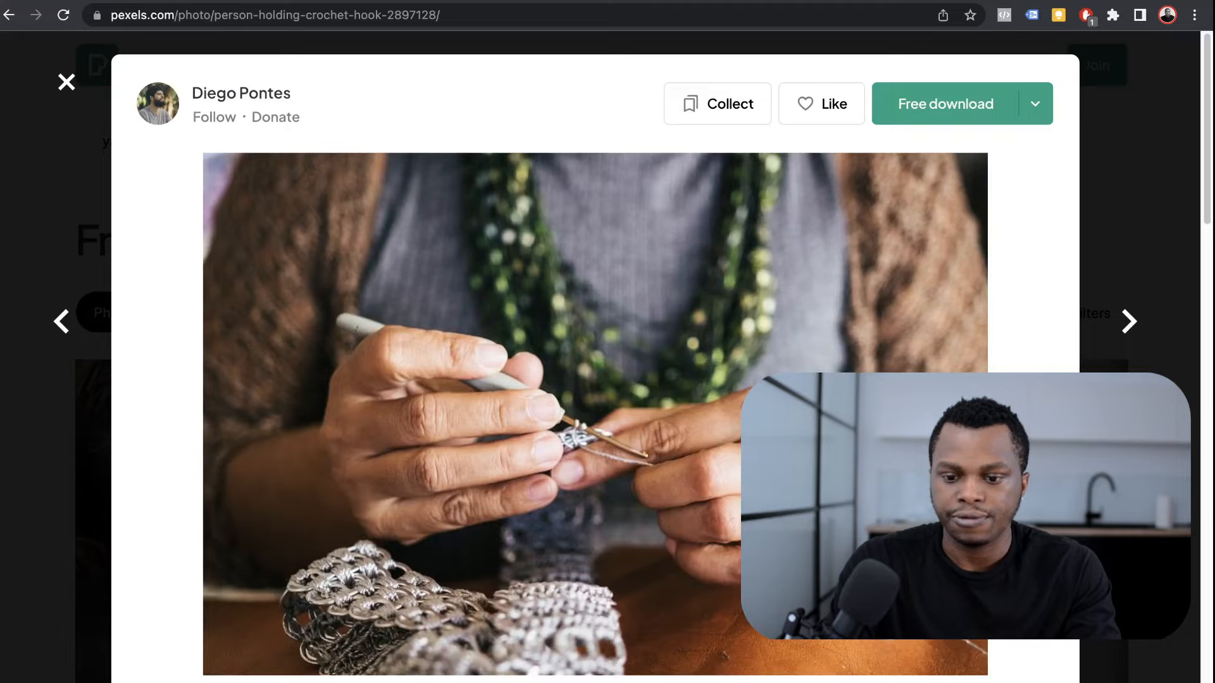
click(945, 104)
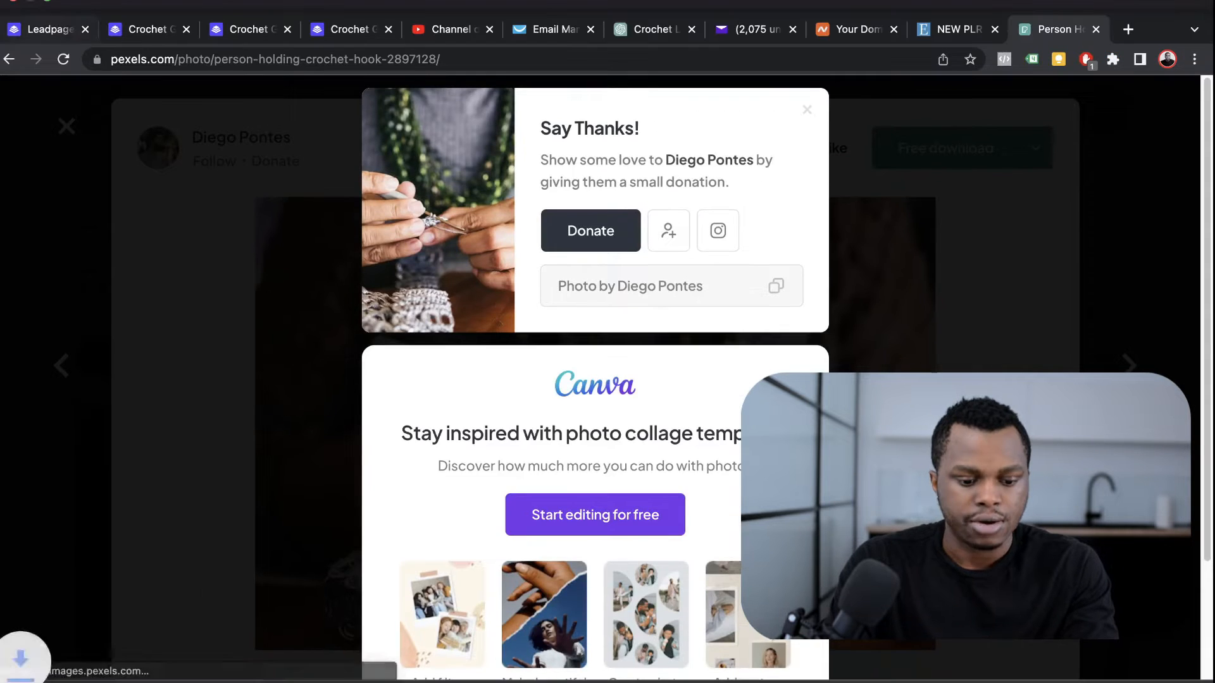
click(44, 29)
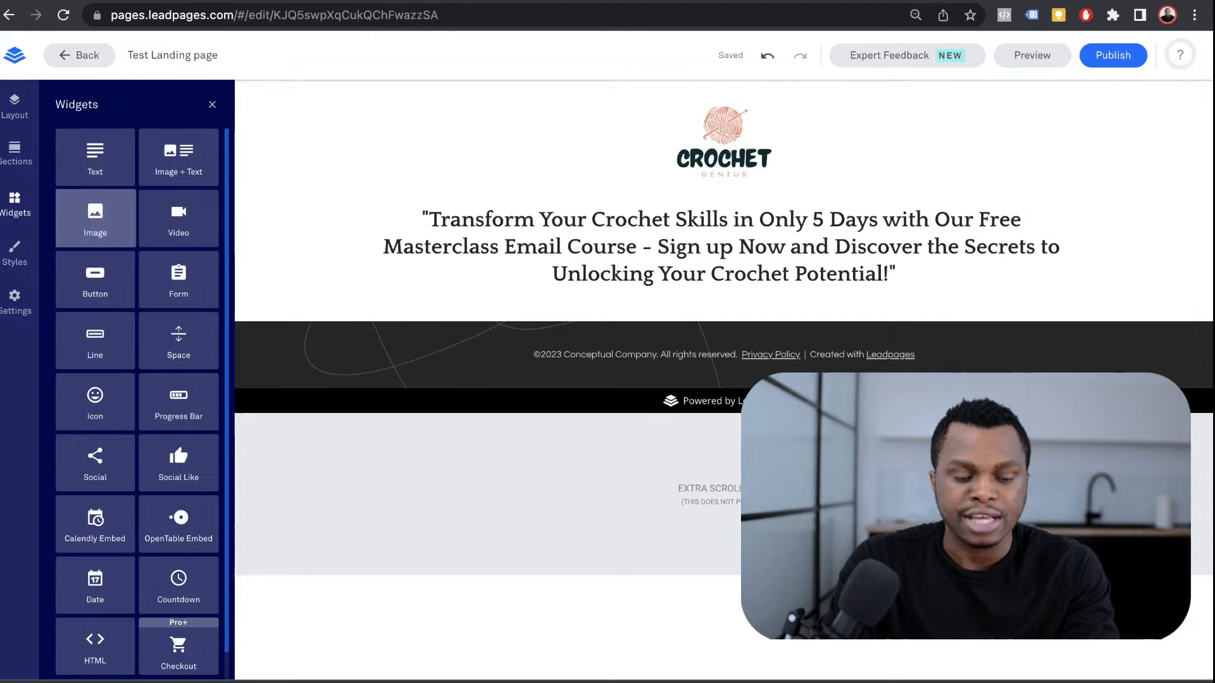
Step: Add an Image block under the headline showing the knitting photo from My Images
drag(95, 215, 732, 358)
scroll(732, 358, down, 4)
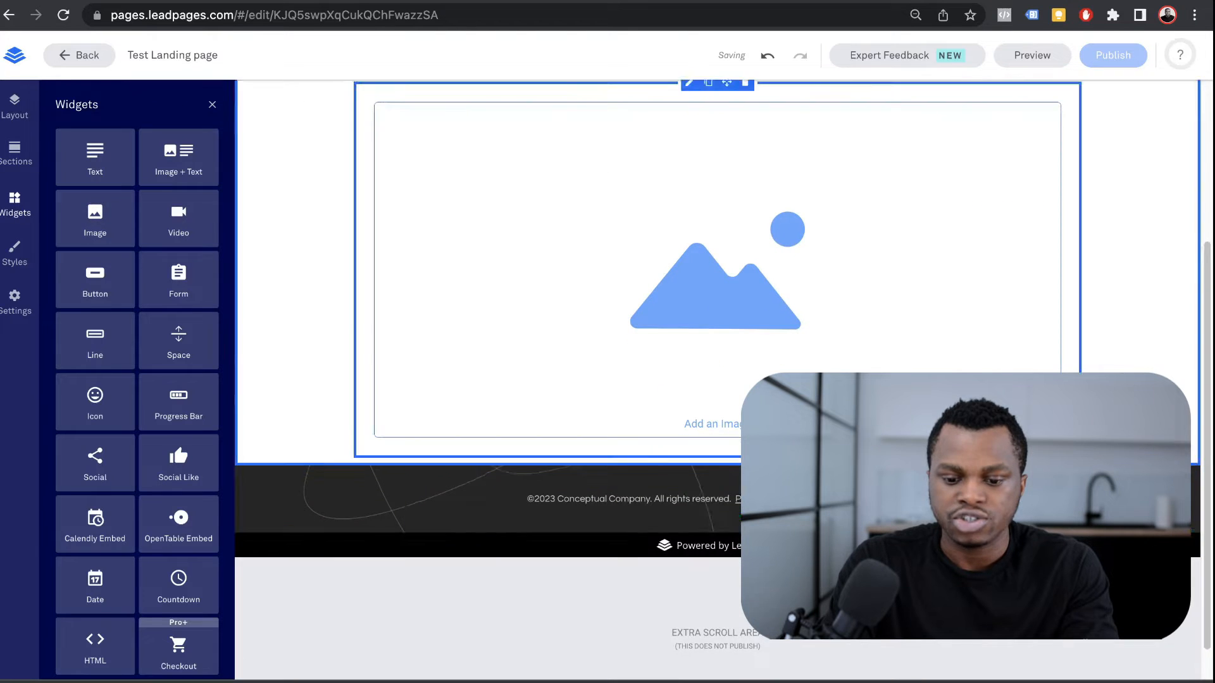
double_click(733, 358)
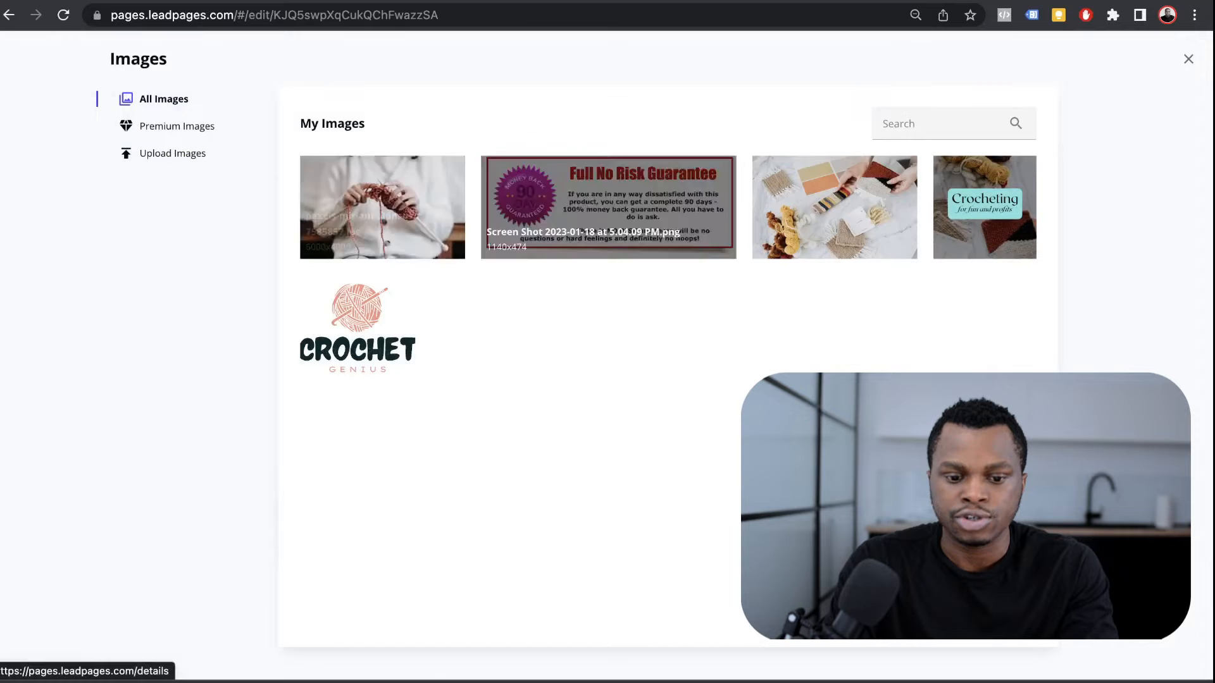
click(382, 208)
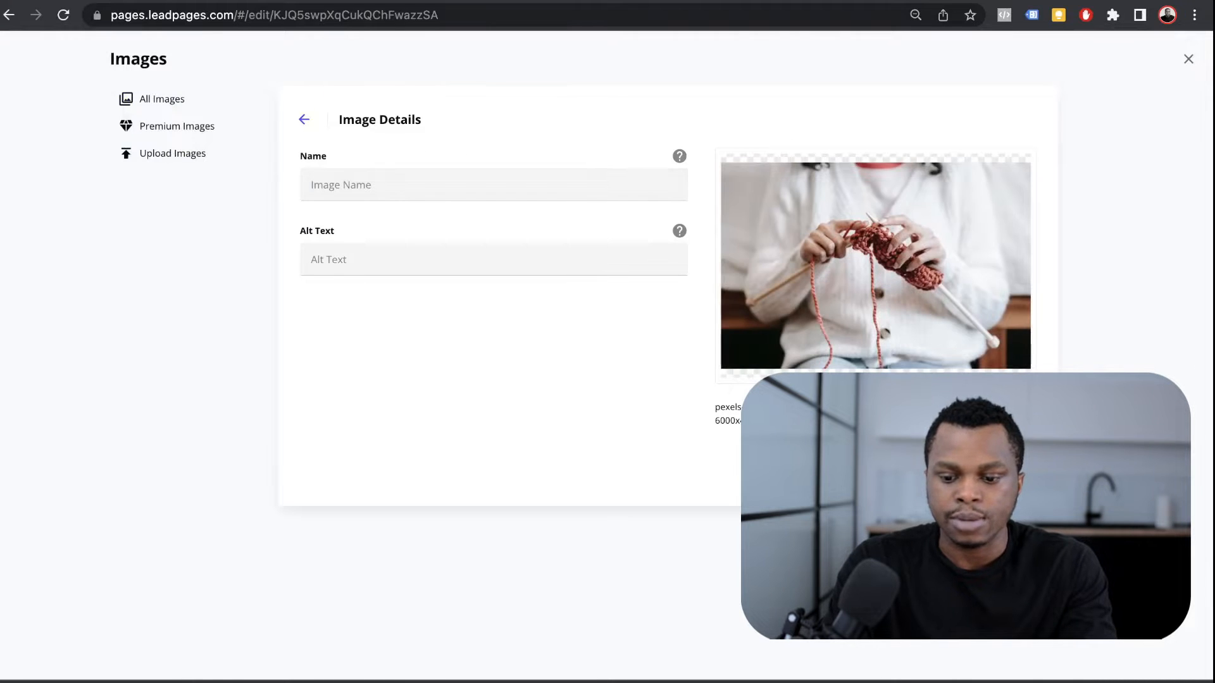
click(988, 467)
Step: Select the e-course body copy on the original crochetgenius.com page
scroll(975, 456, down, 3)
scroll(718, 316, up, 1)
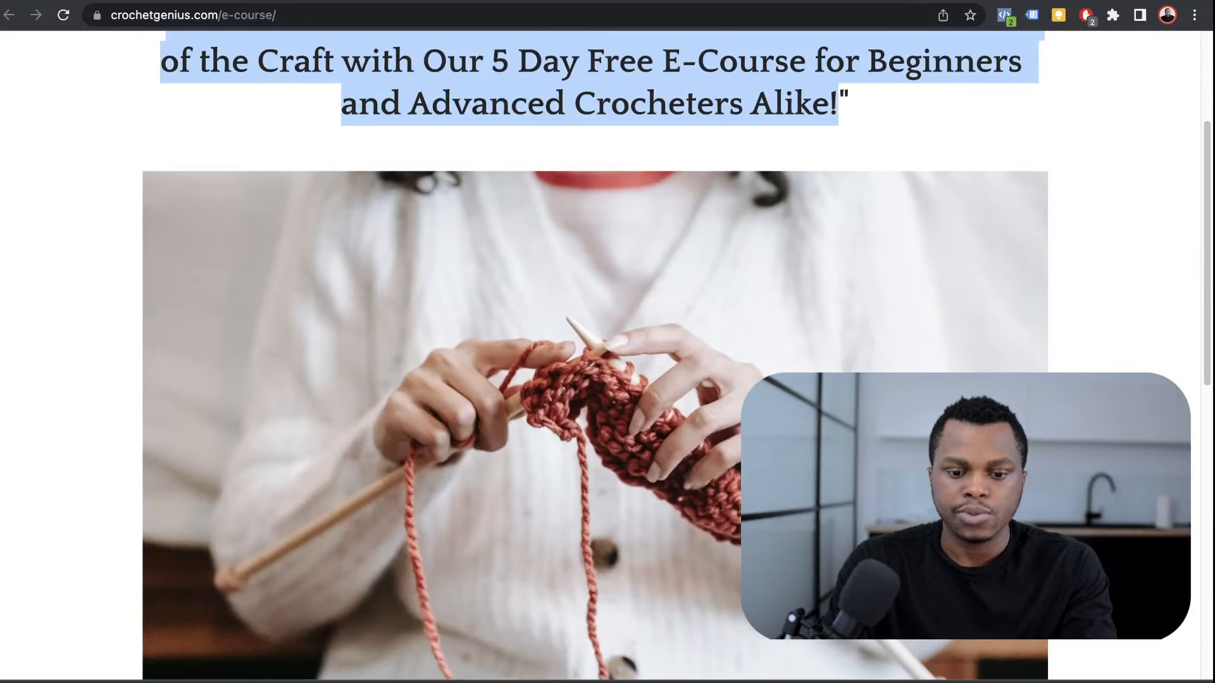
scroll(595, 355, up, 1)
scroll(595, 355, down, 10)
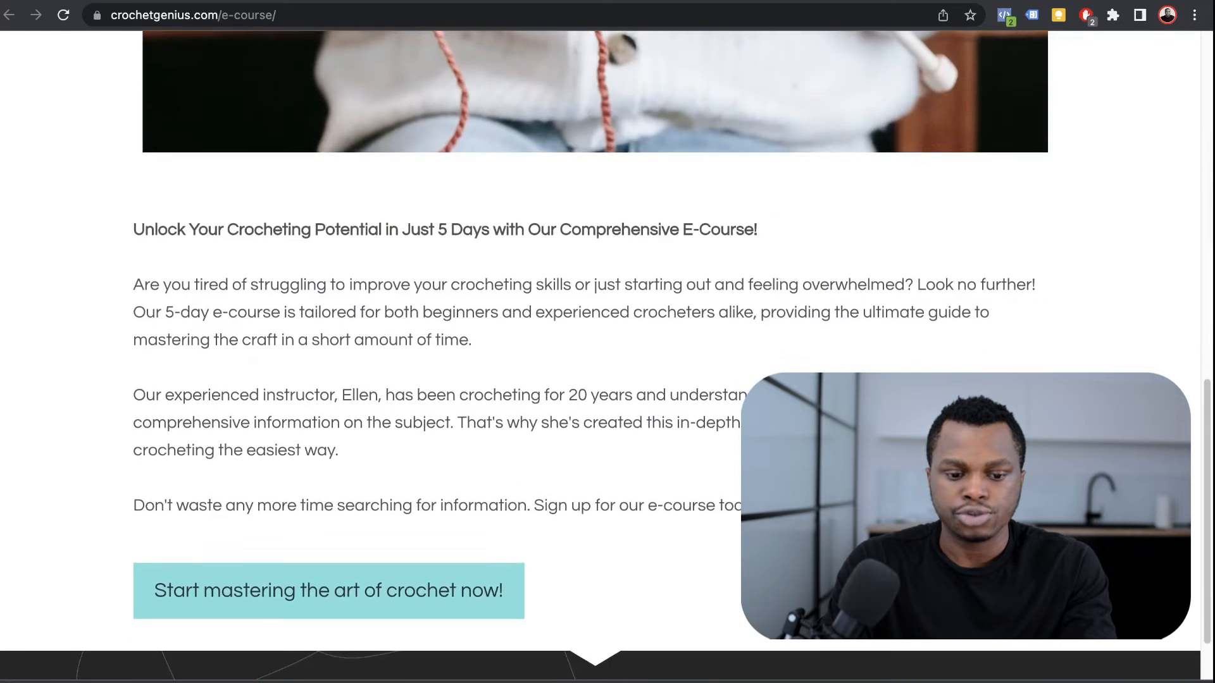
drag(133, 230, 759, 508)
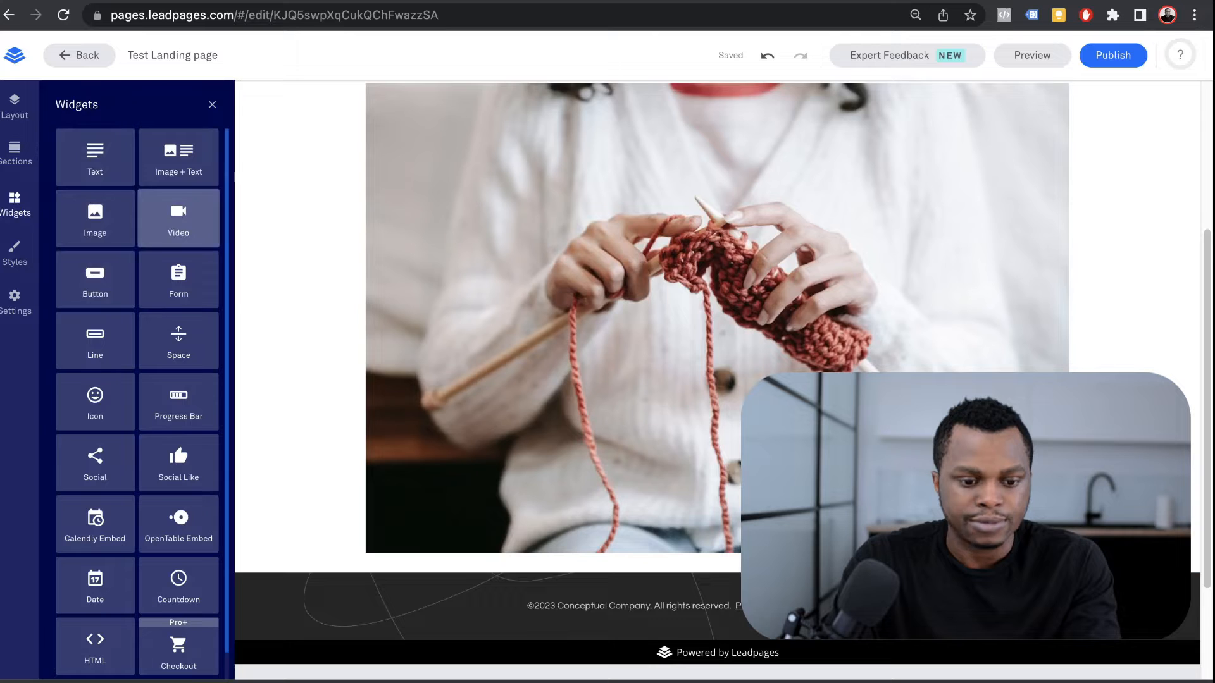
scroll(717, 374, down, 1)
drag(95, 157, 721, 552)
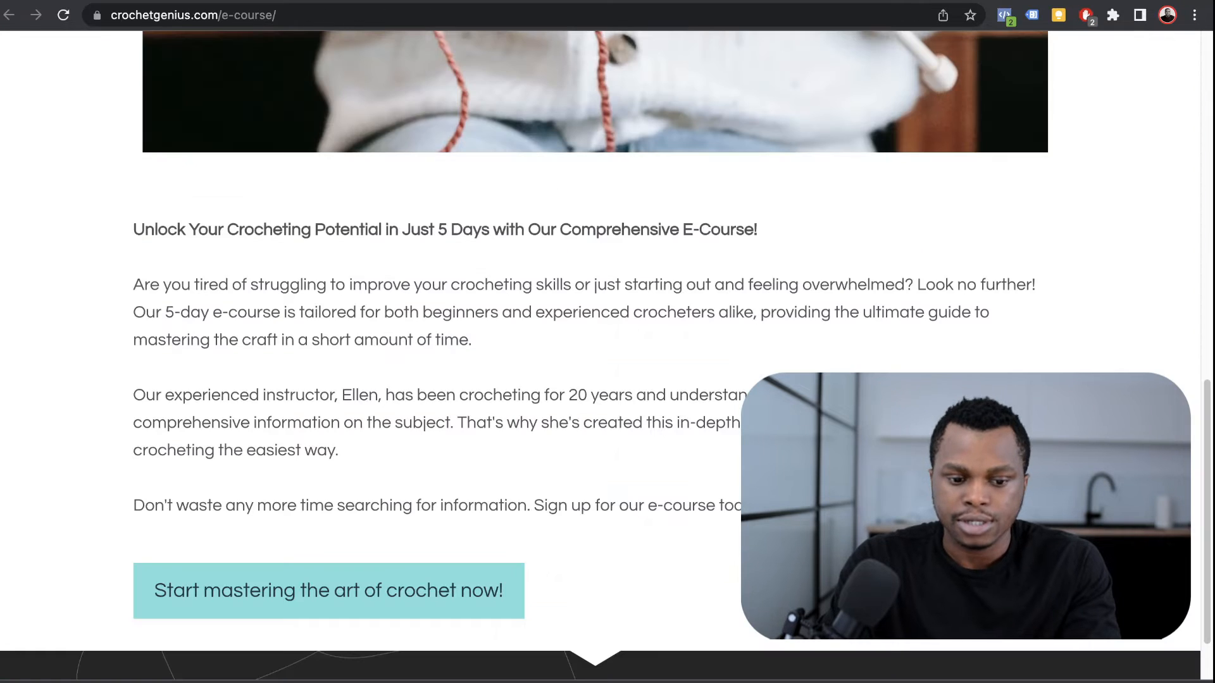
drag(133, 229, 338, 451)
click(785, 506)
drag(785, 506, 133, 229)
key(ctrl+Tab)
key(ctrl+a)
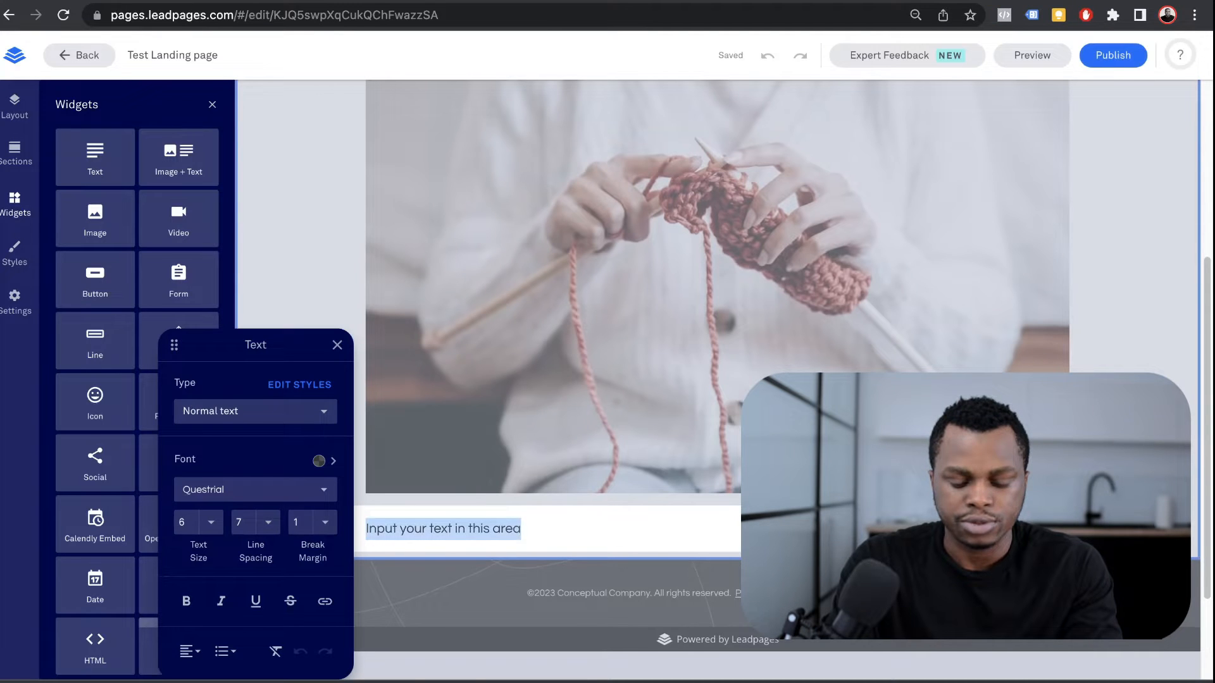
key(ctrl+v)
click(1137, 525)
scroll(1136, 525, down, 3)
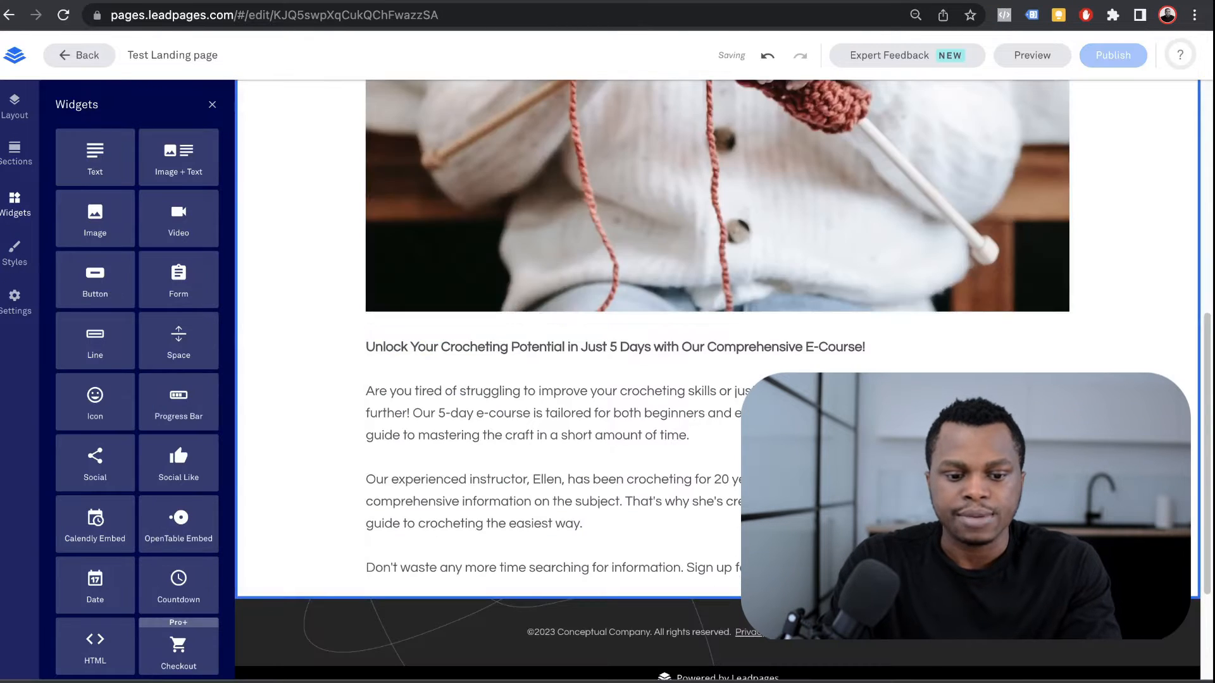
scroll(718, 405, down, 2)
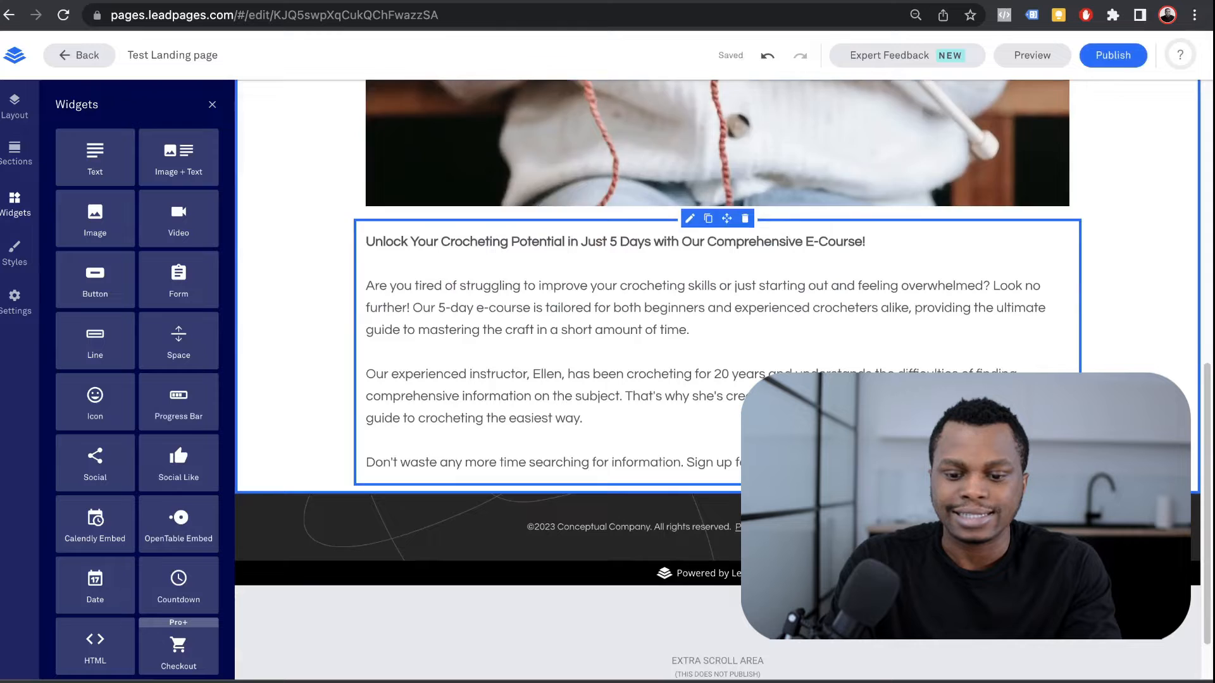
scroll(718, 380, up, 10)
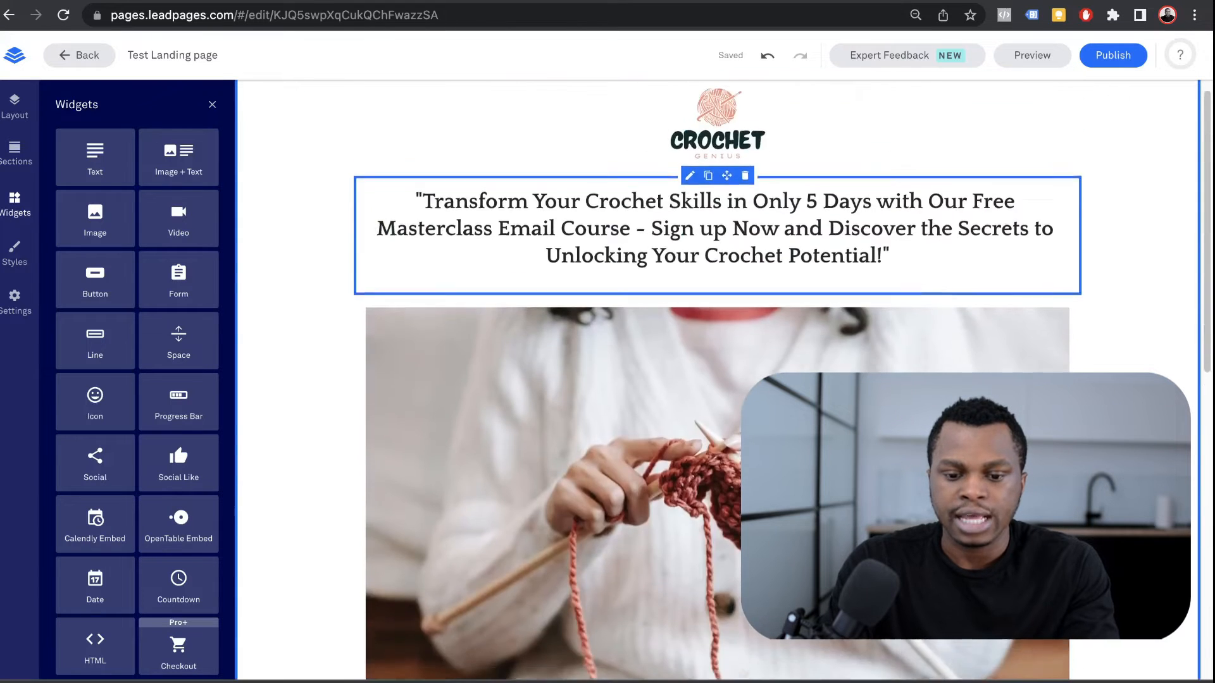
scroll(717, 380, down, 10)
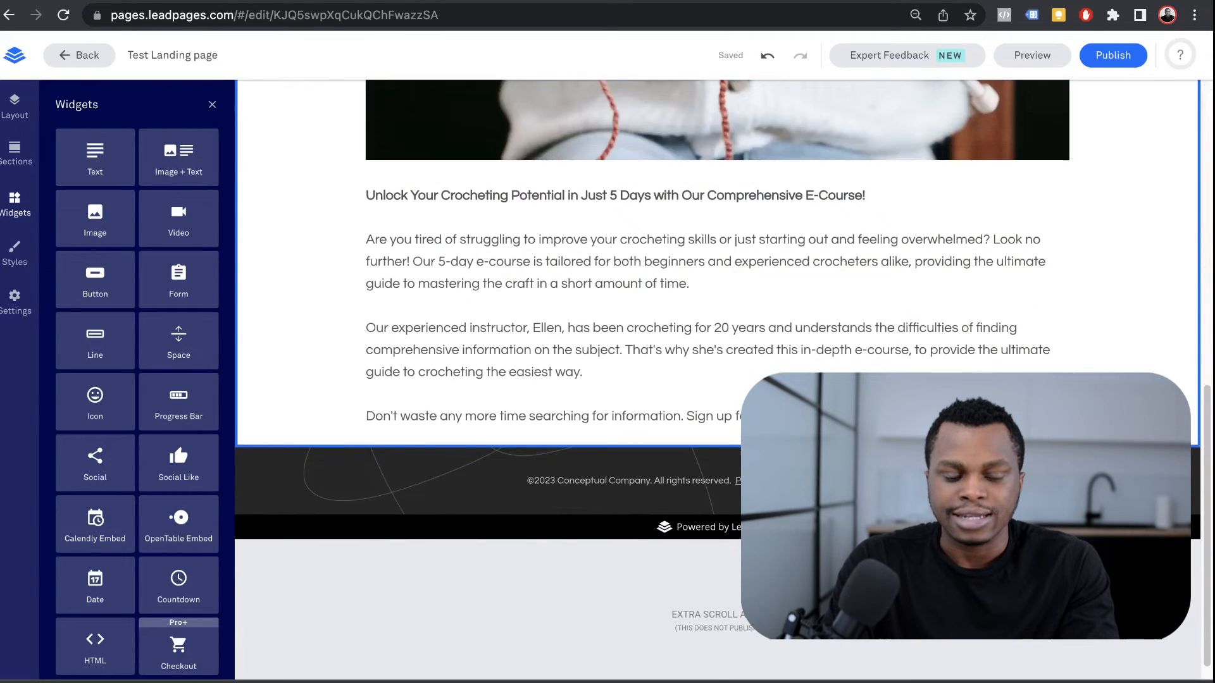
scroll(717, 380, down, 1)
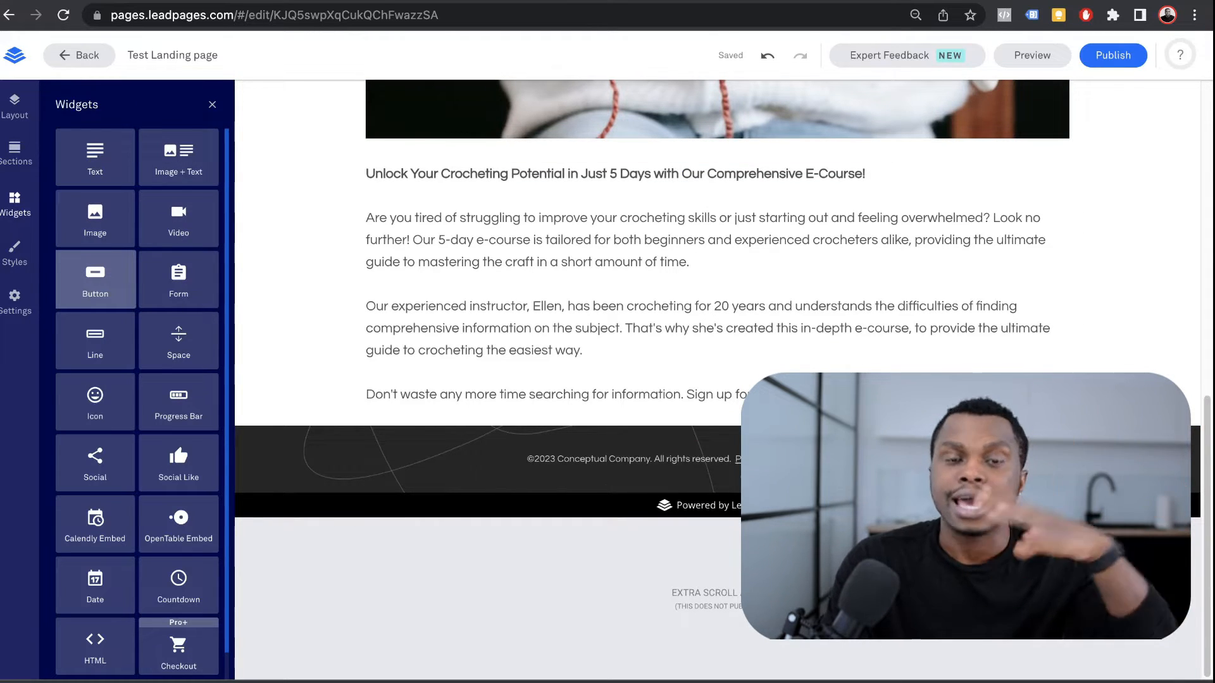
Step: Add a button labelled 'Start your crocheting journey here!' below the body copy and open its click events
drag(95, 279, 536, 463)
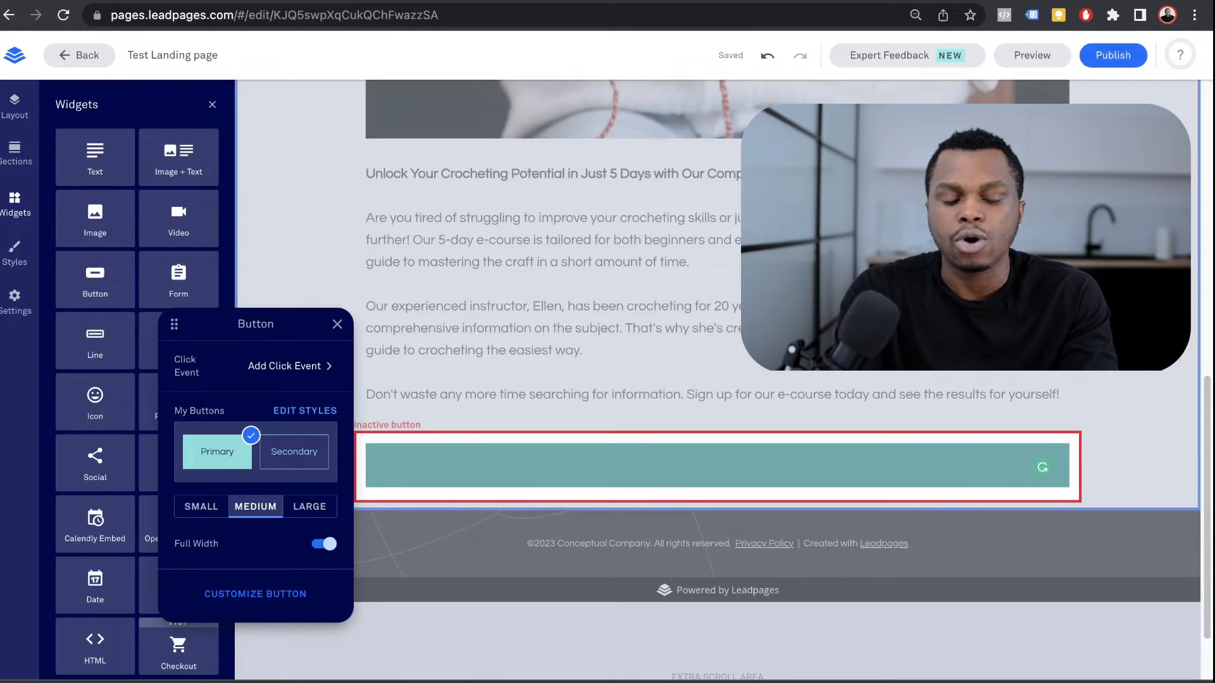
text(Start your cr)
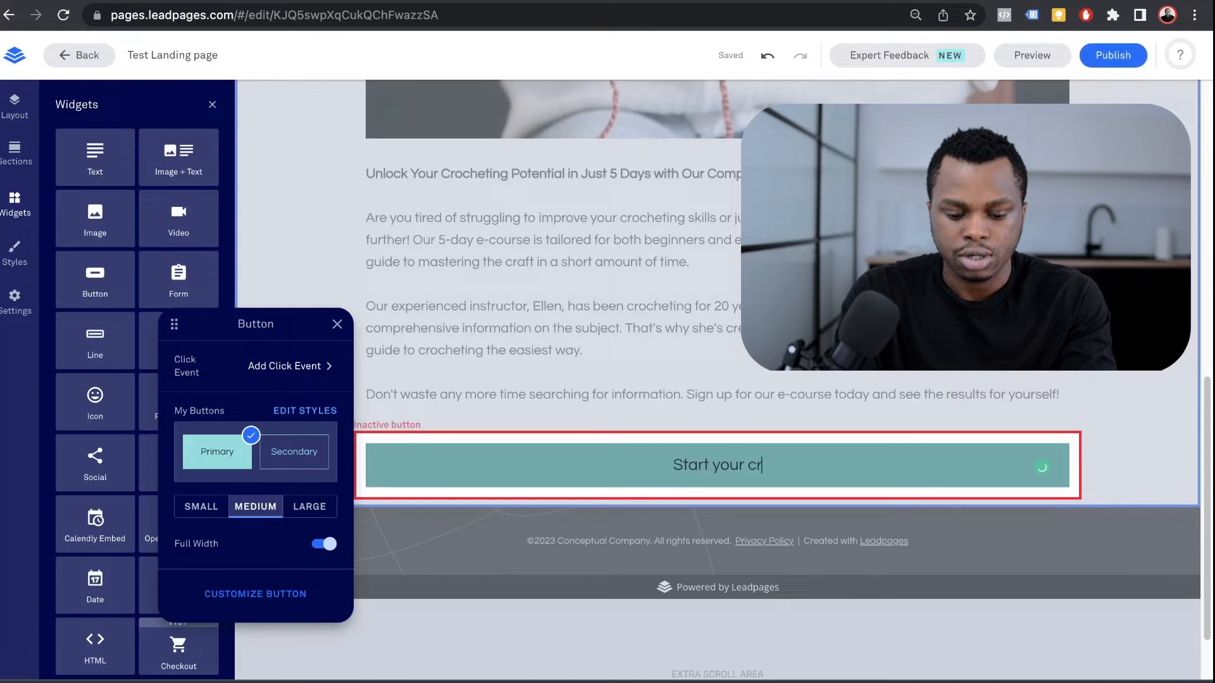
text(ocheting journey here!)
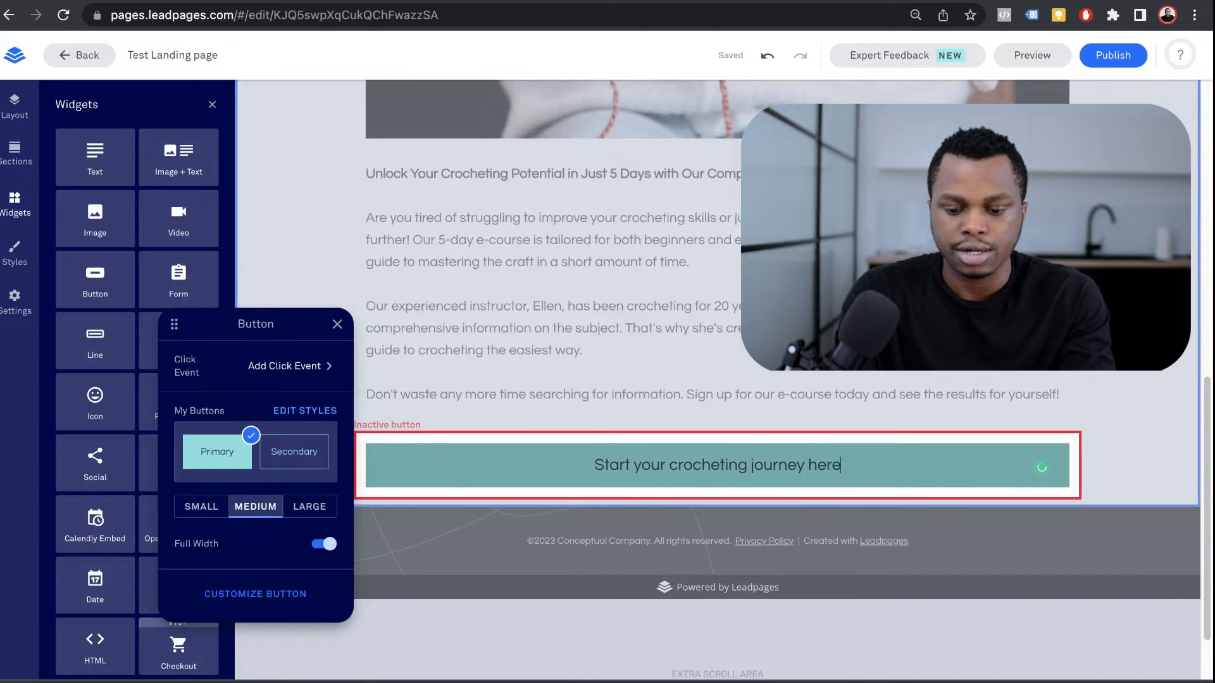
key(Escape)
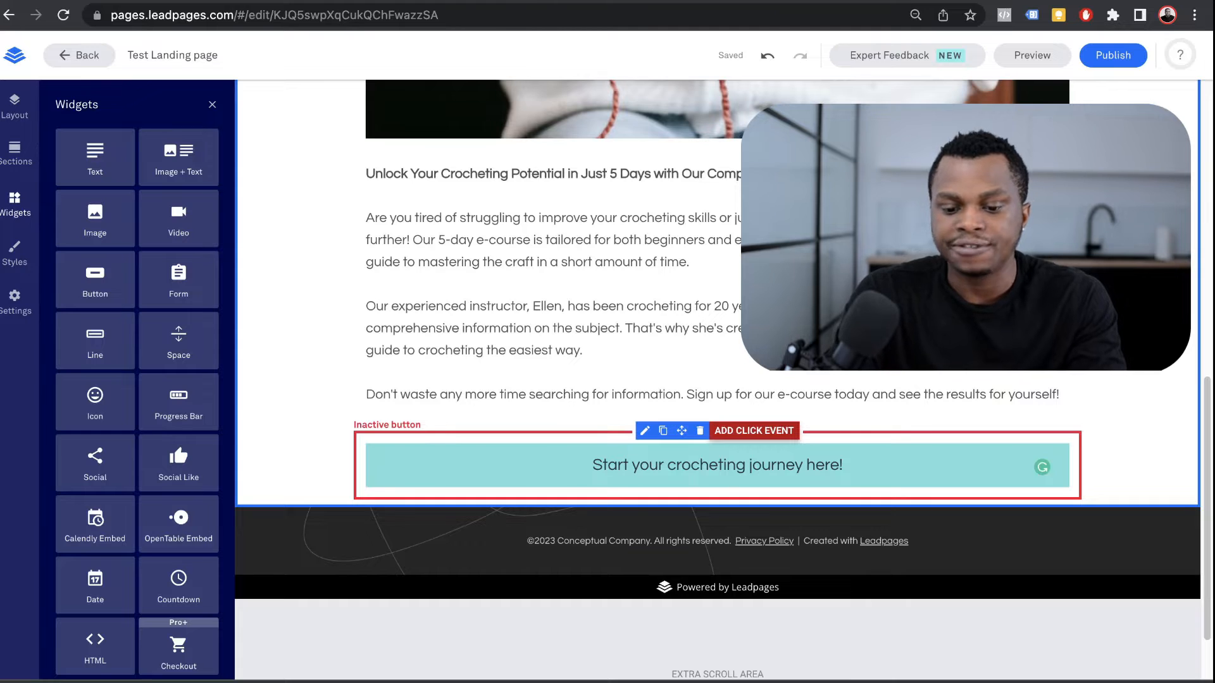
click(754, 431)
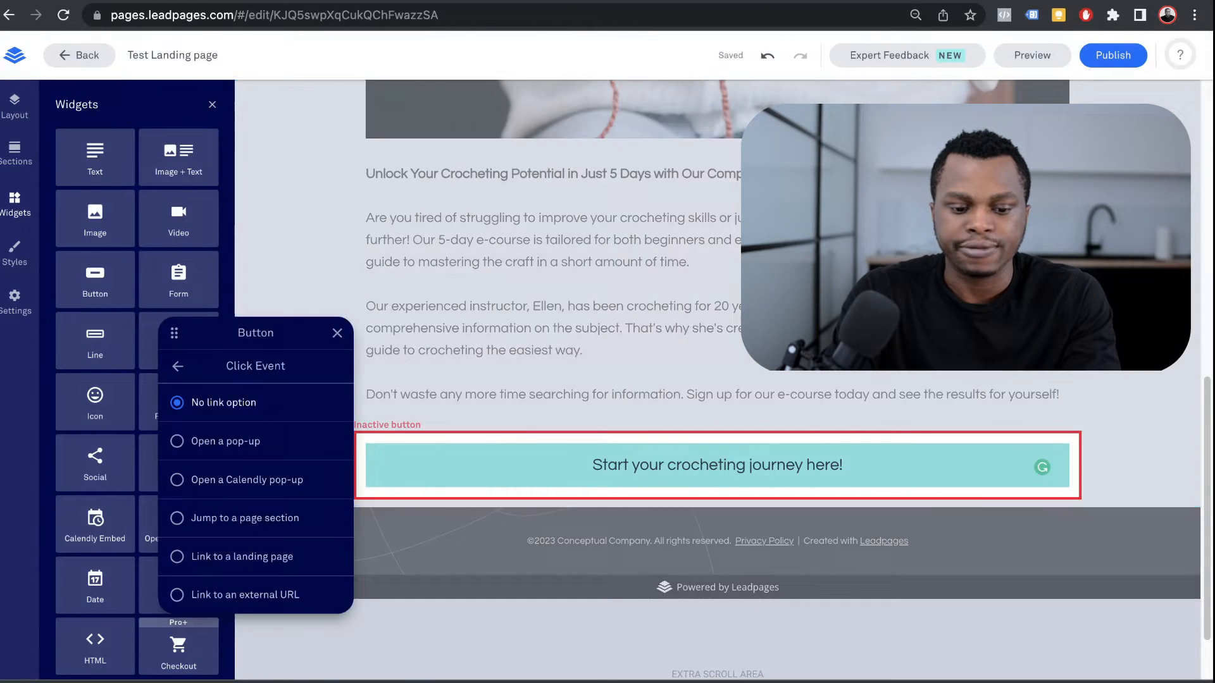
Step: Set the button's click event to Open a pop-up, checking the reference site's pop-up
click(177, 442)
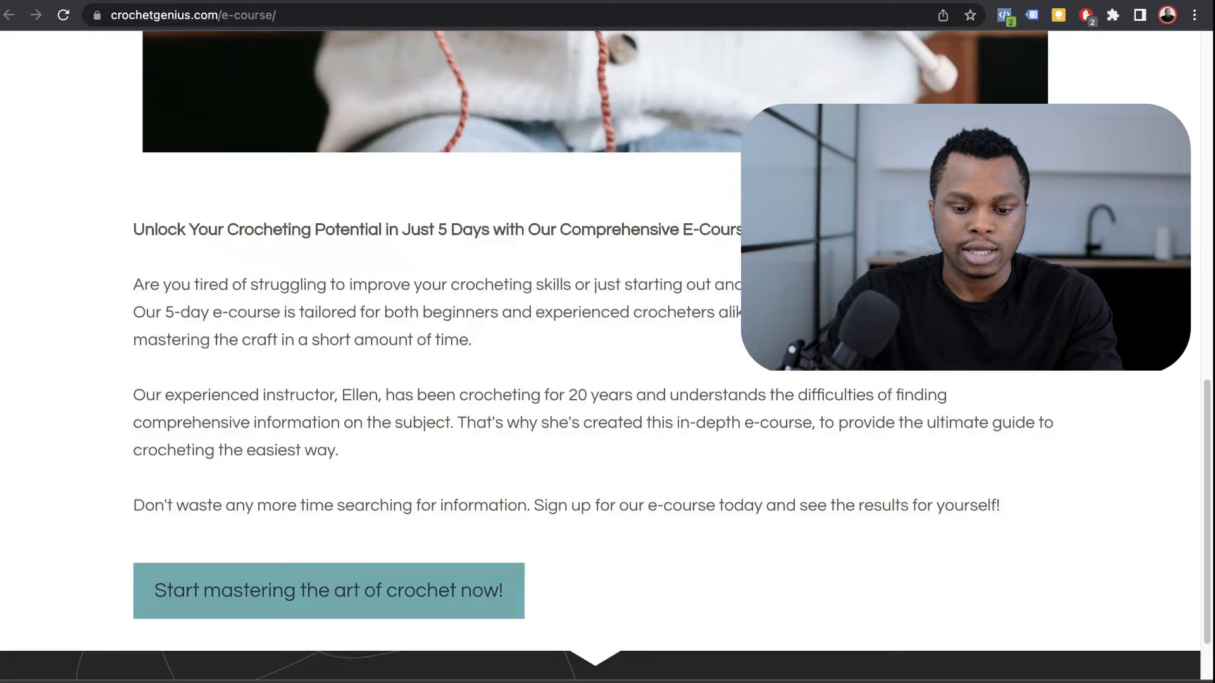
click(328, 590)
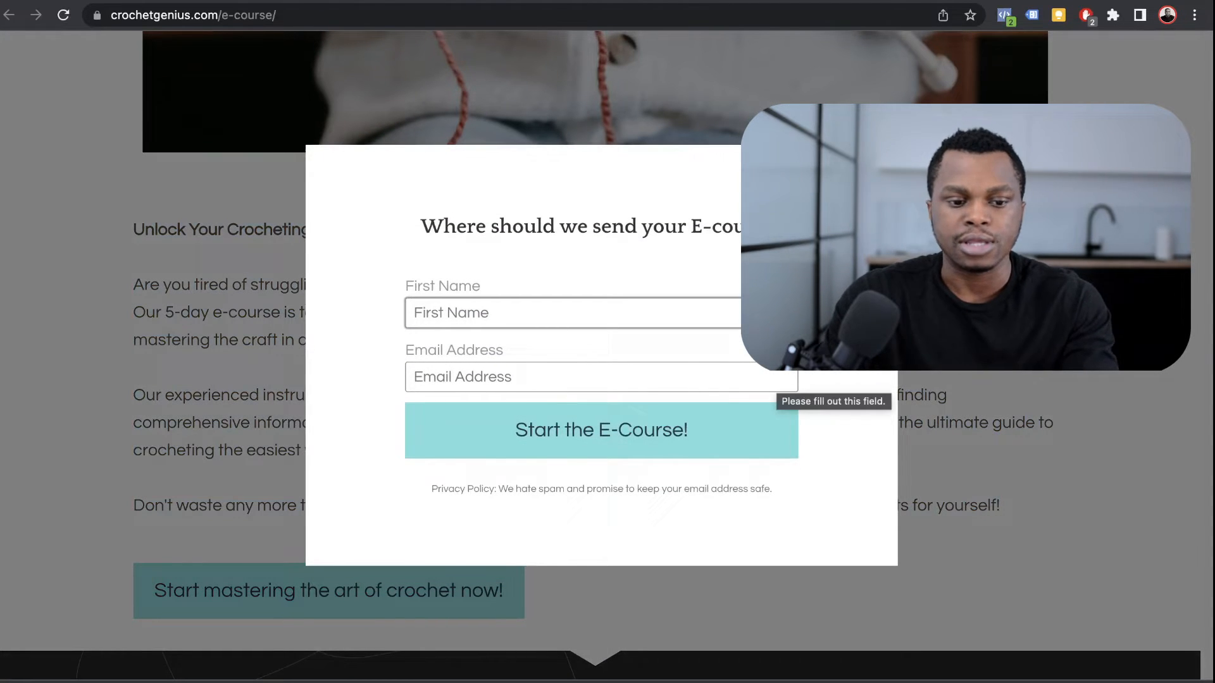
key(ctrl+Tab)
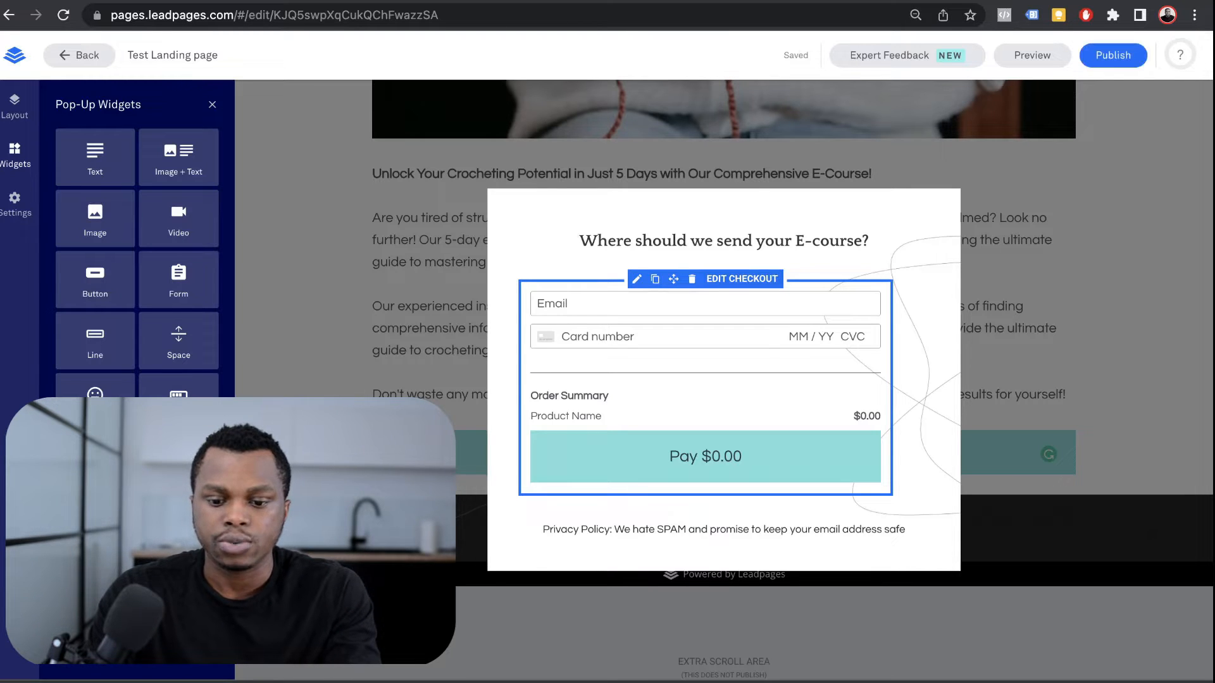
Step: Replace the pop-up's checkout widget with a Form under the heading
click(741, 279)
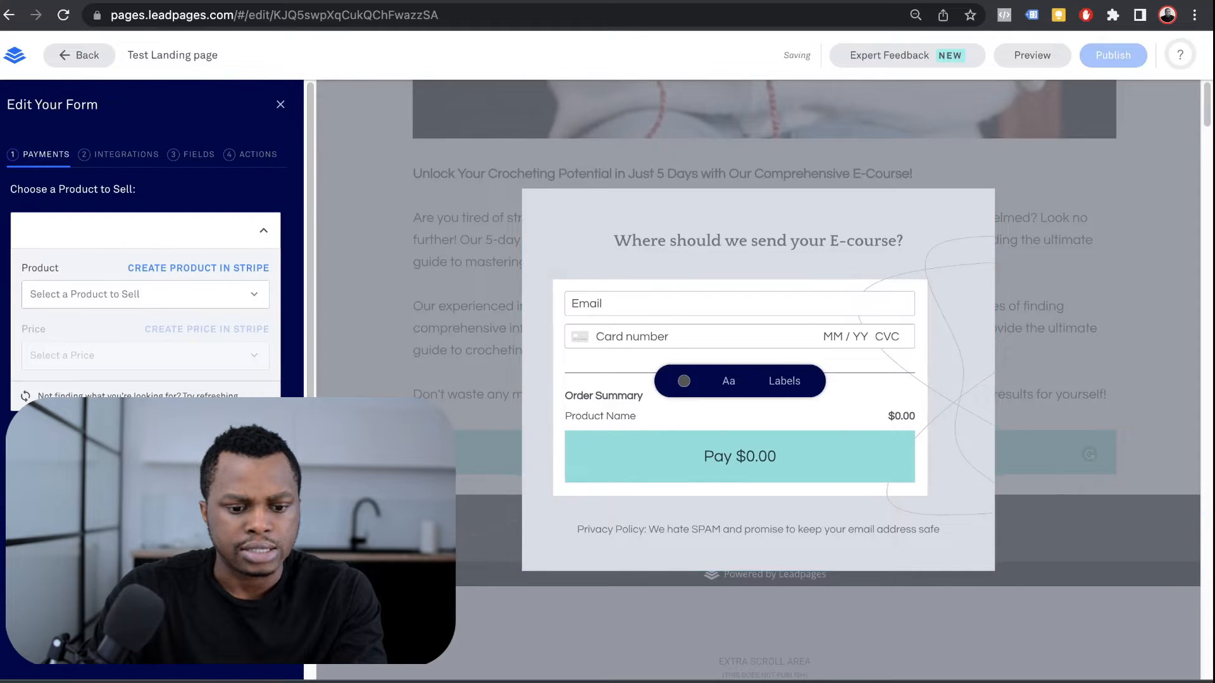
click(747, 248)
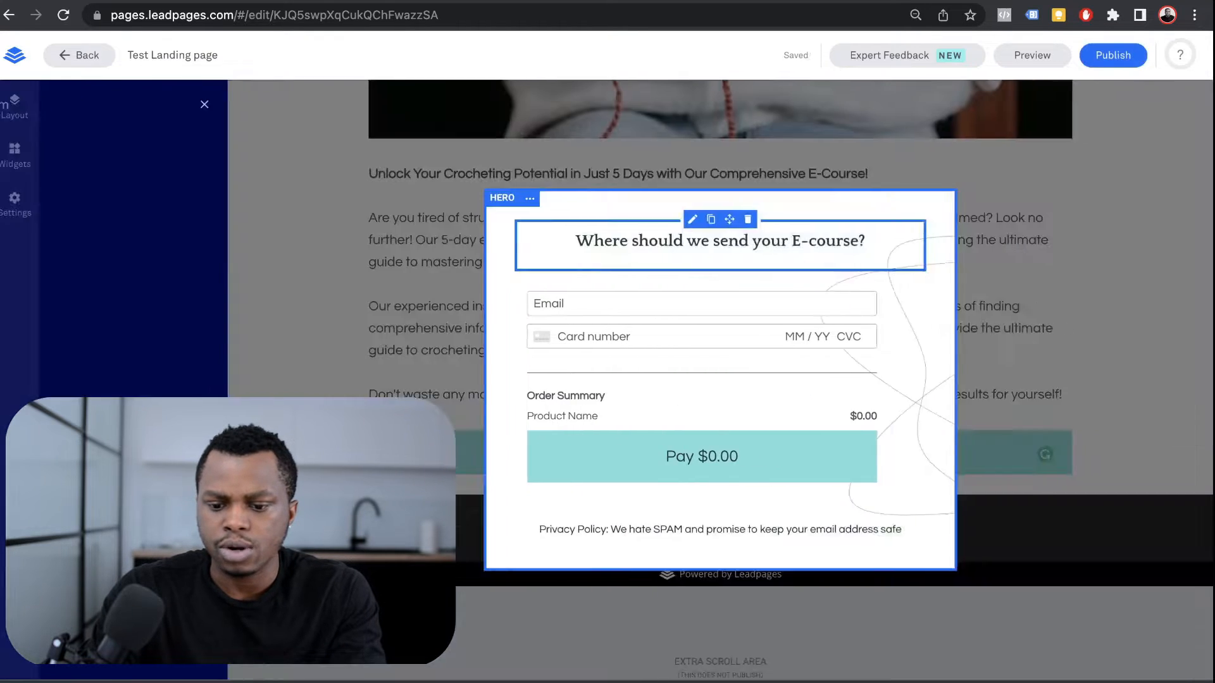
click(594, 279)
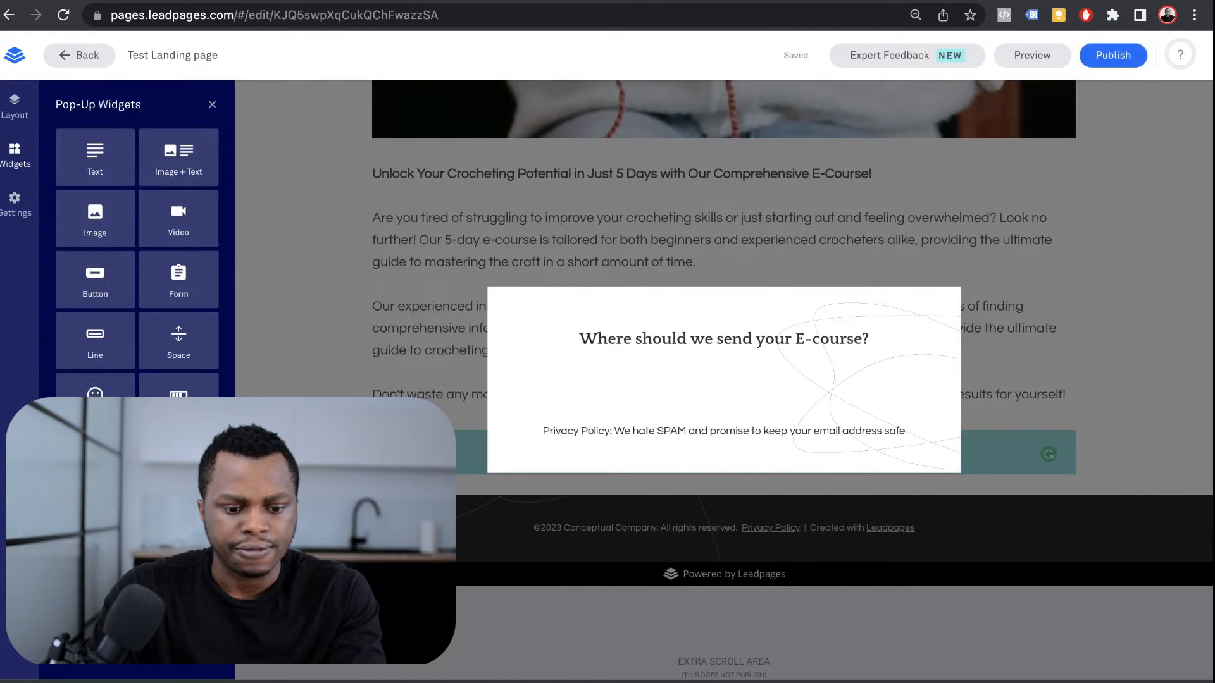
drag(178, 279, 726, 383)
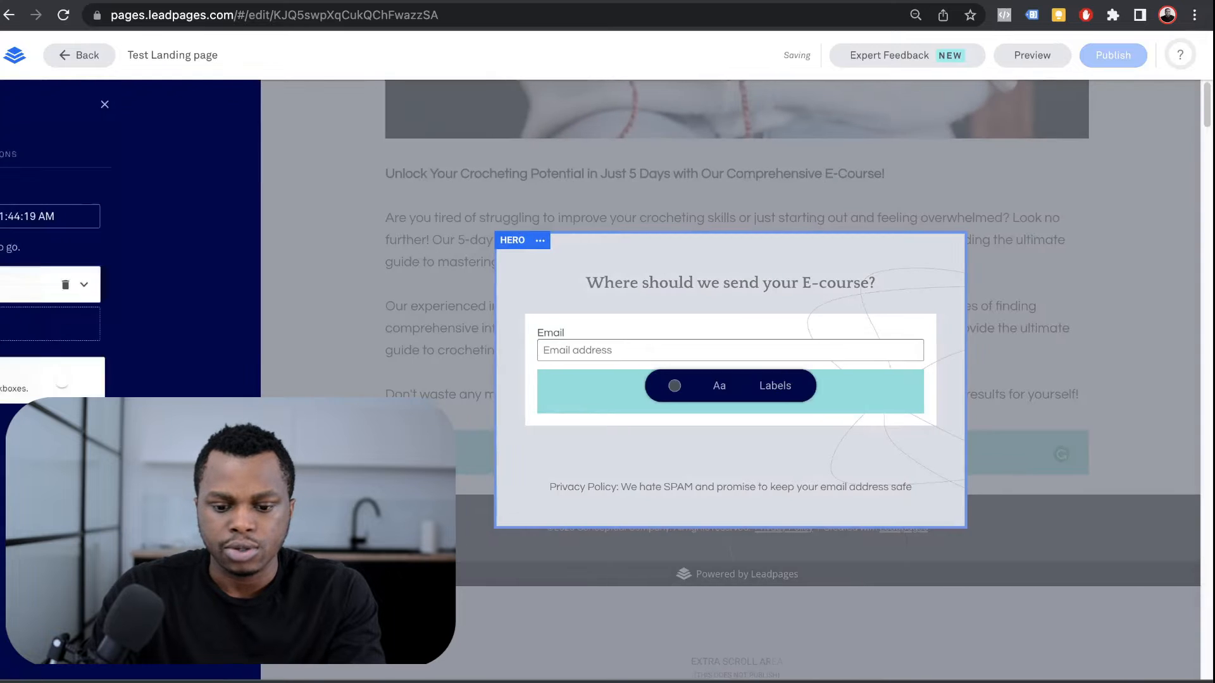
Step: Add a First Name field to the form, placed above Email
click(127, 155)
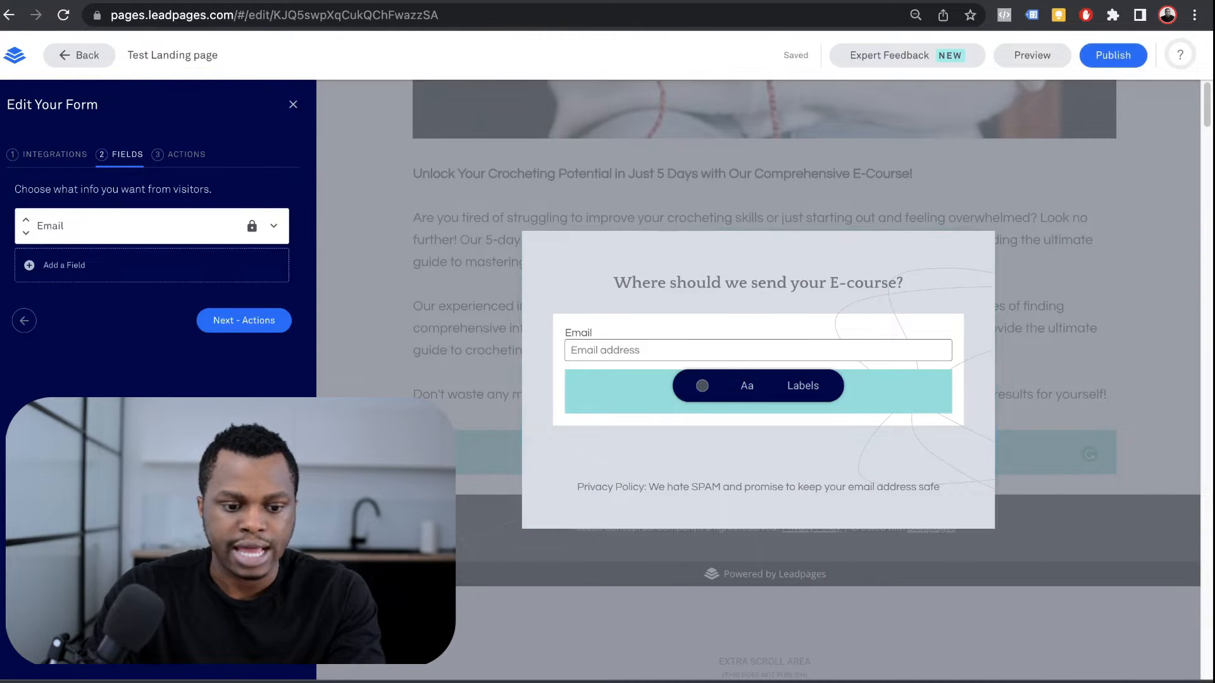
click(64, 265)
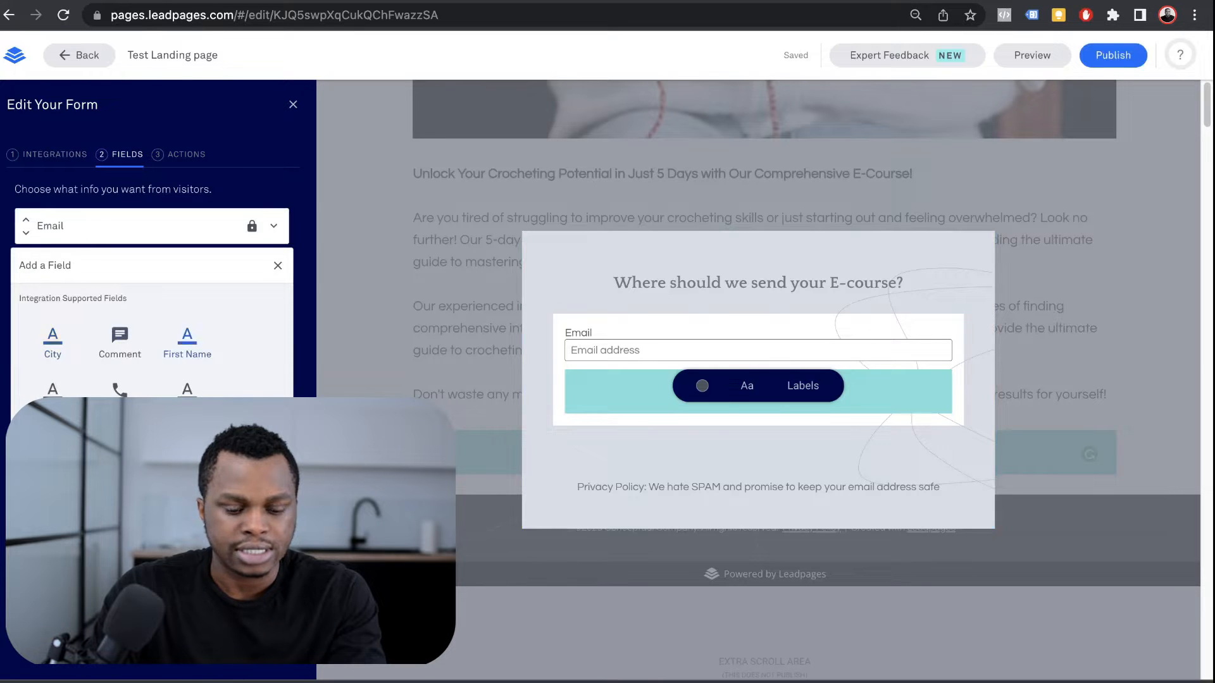
click(187, 342)
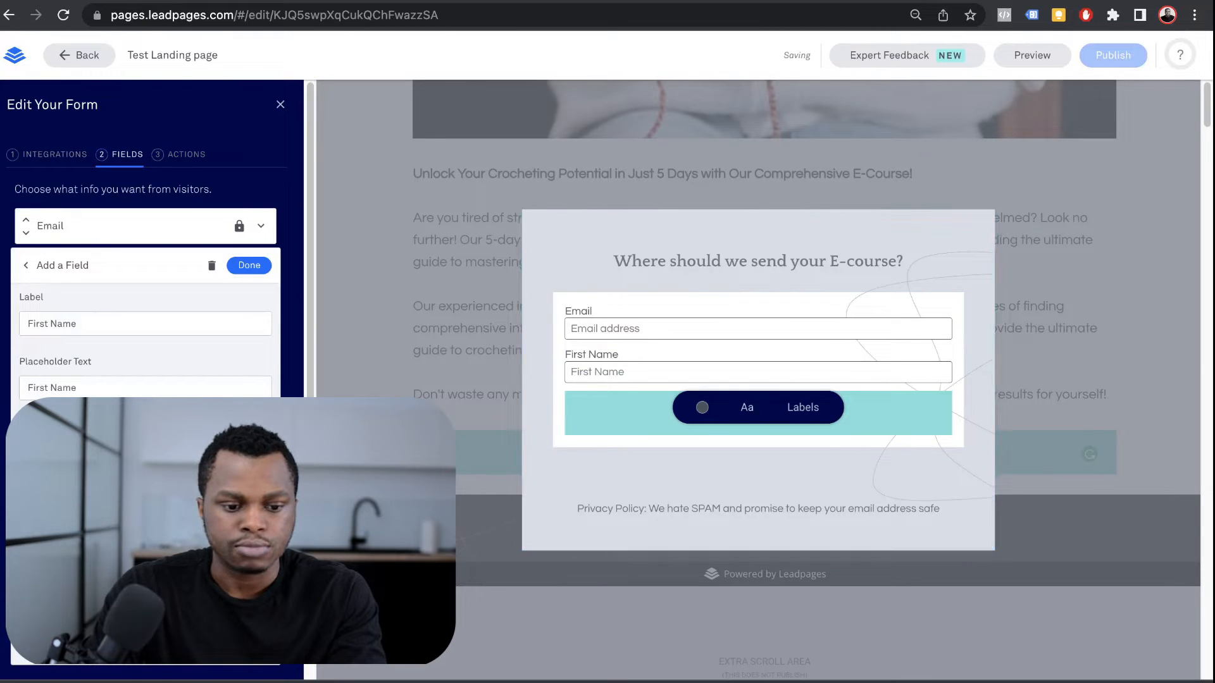
click(248, 265)
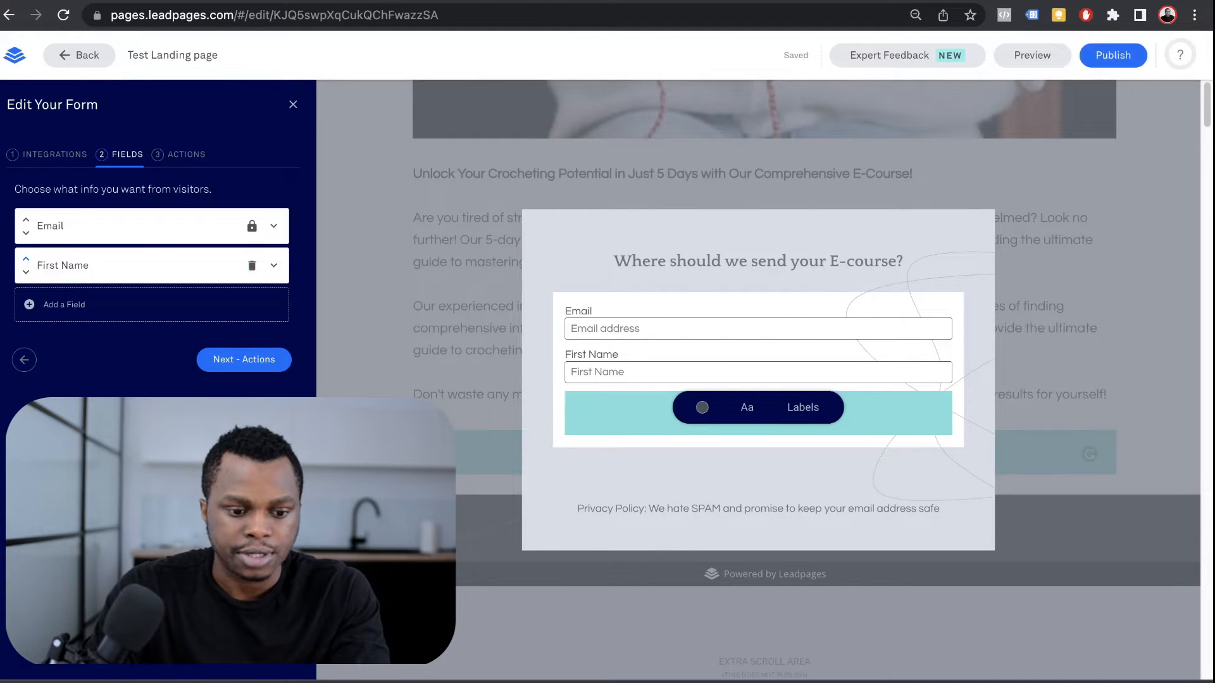
click(25, 259)
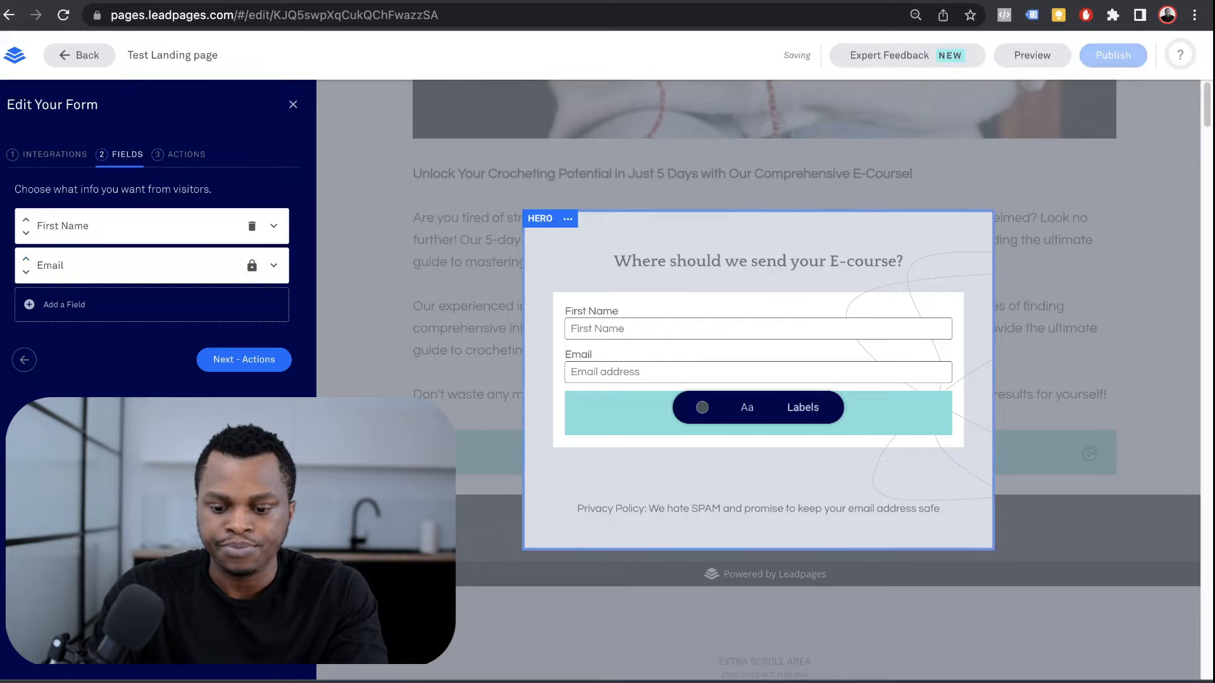
click(813, 471)
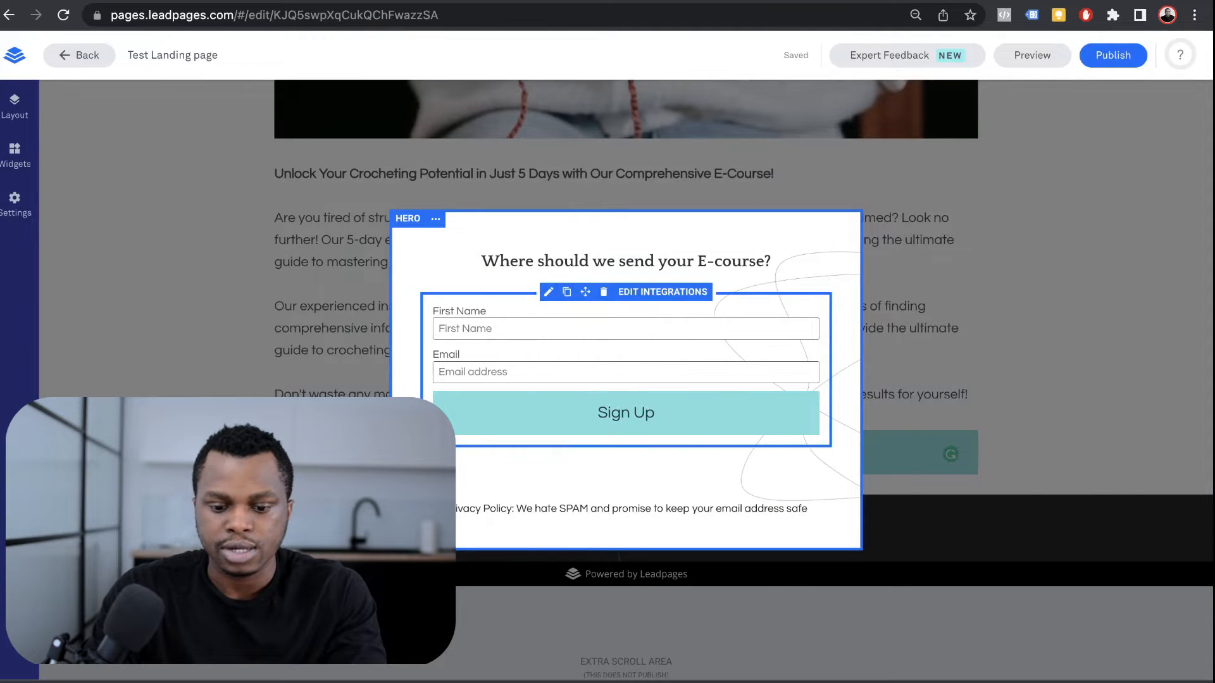
Step: Rename the form button to 'Start E-Course' and close the pop-up
click(625, 412)
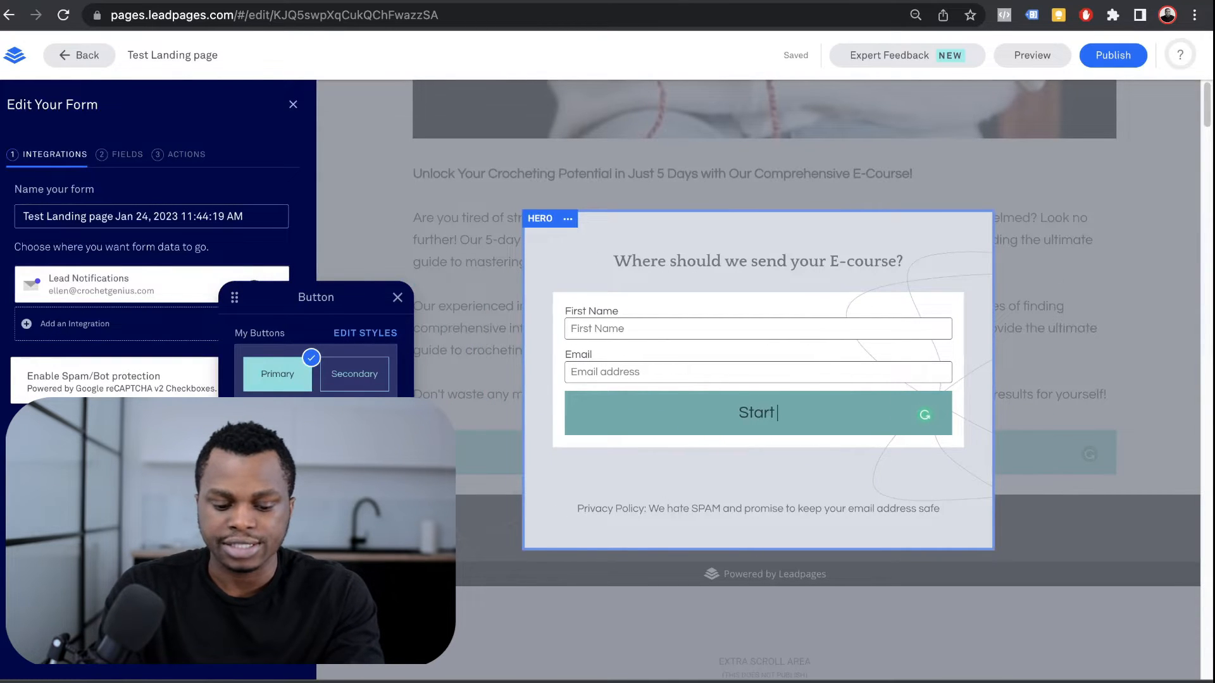
text(Start E-)
text(Course)
key(Escape)
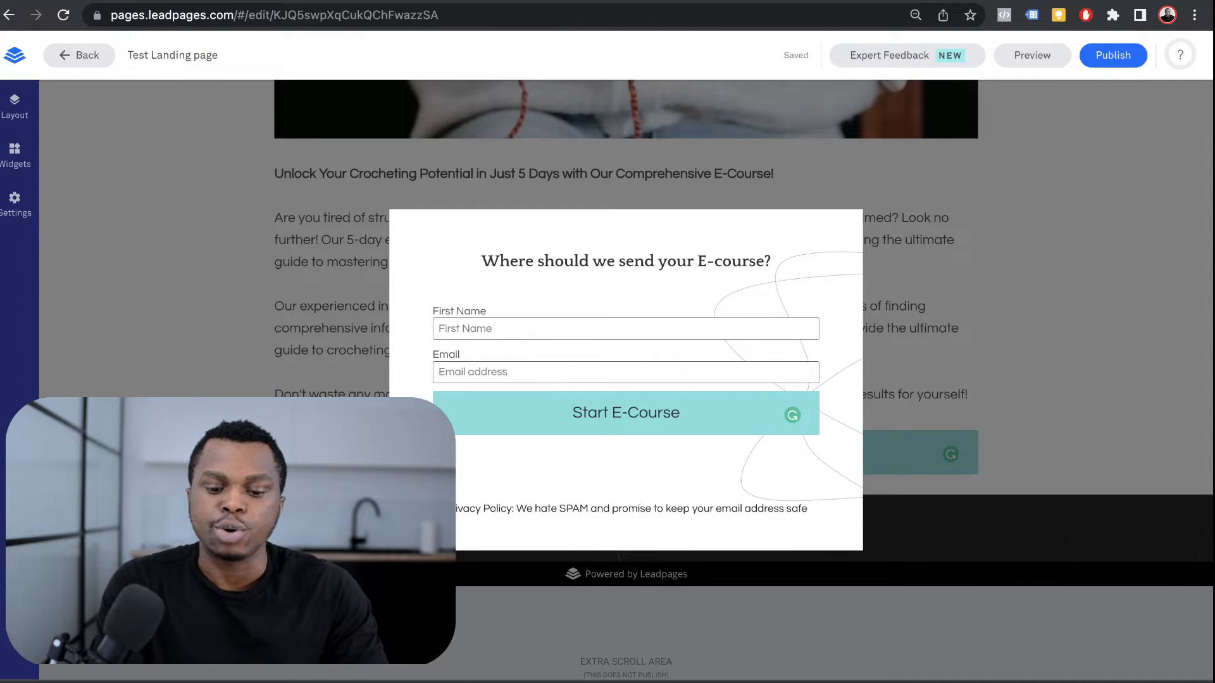
key(Escape)
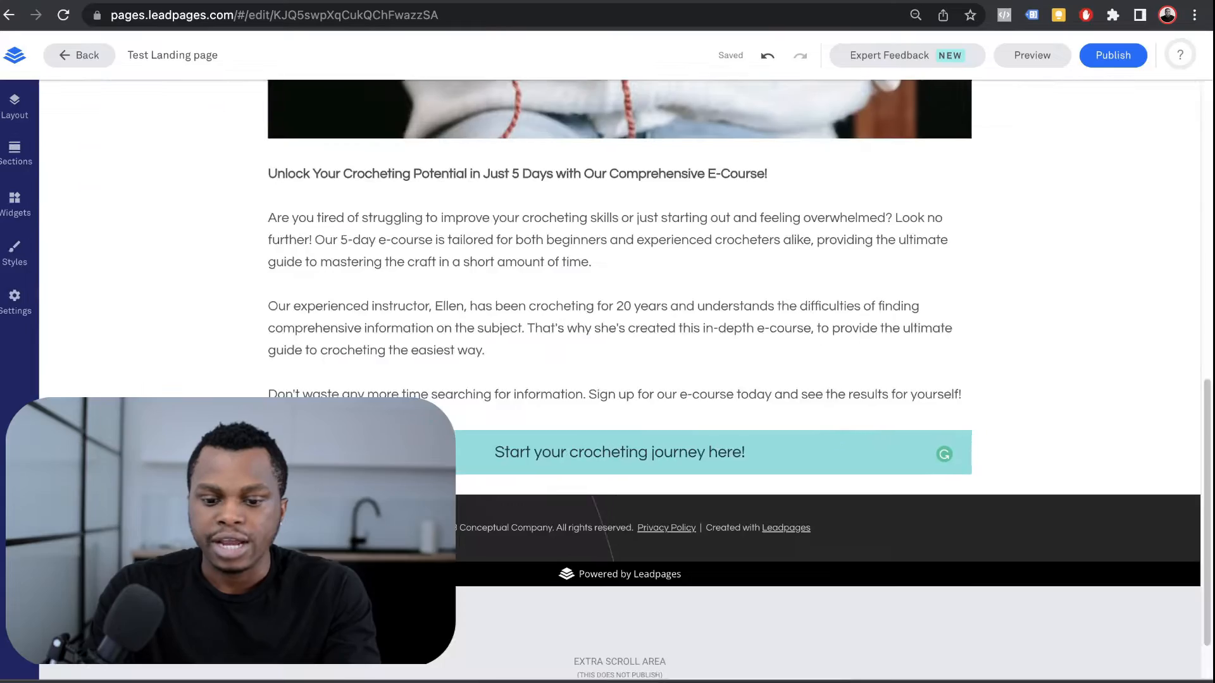
Step: Preview the landing page and compare it with the live crochetgenius.com sign-up pop-up
scroll(620, 380, up, 8)
scroll(620, 380, up, 1)
click(1032, 56)
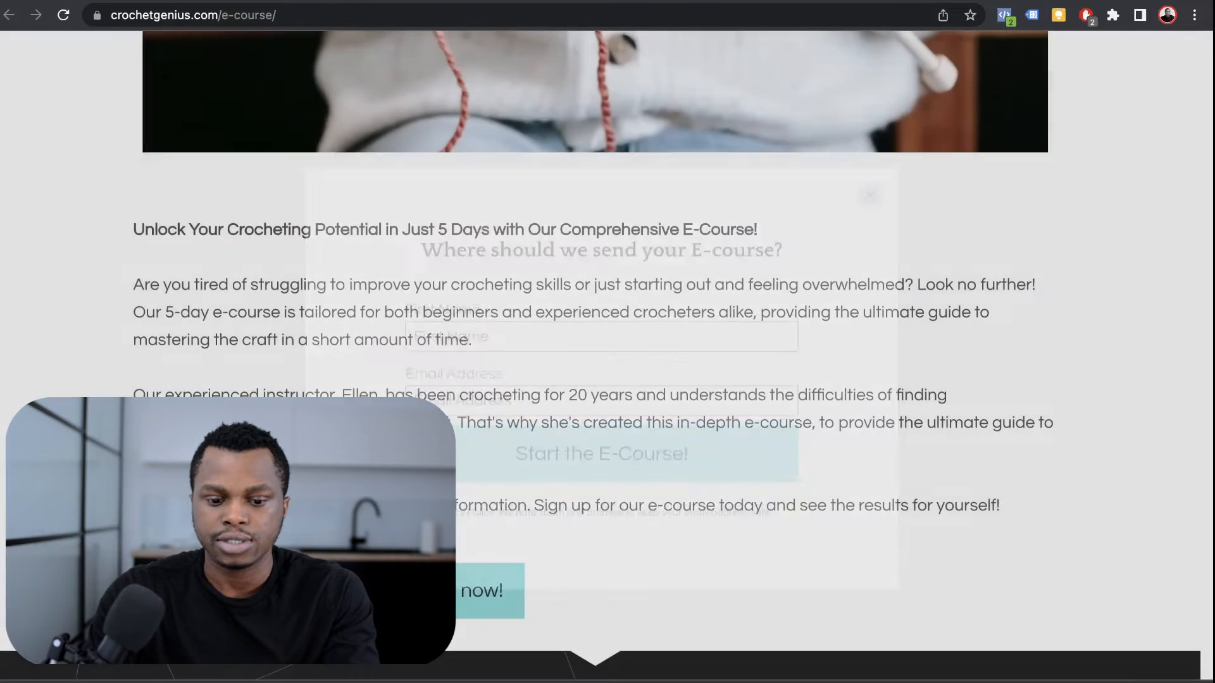
scroll(595, 354, up, 13)
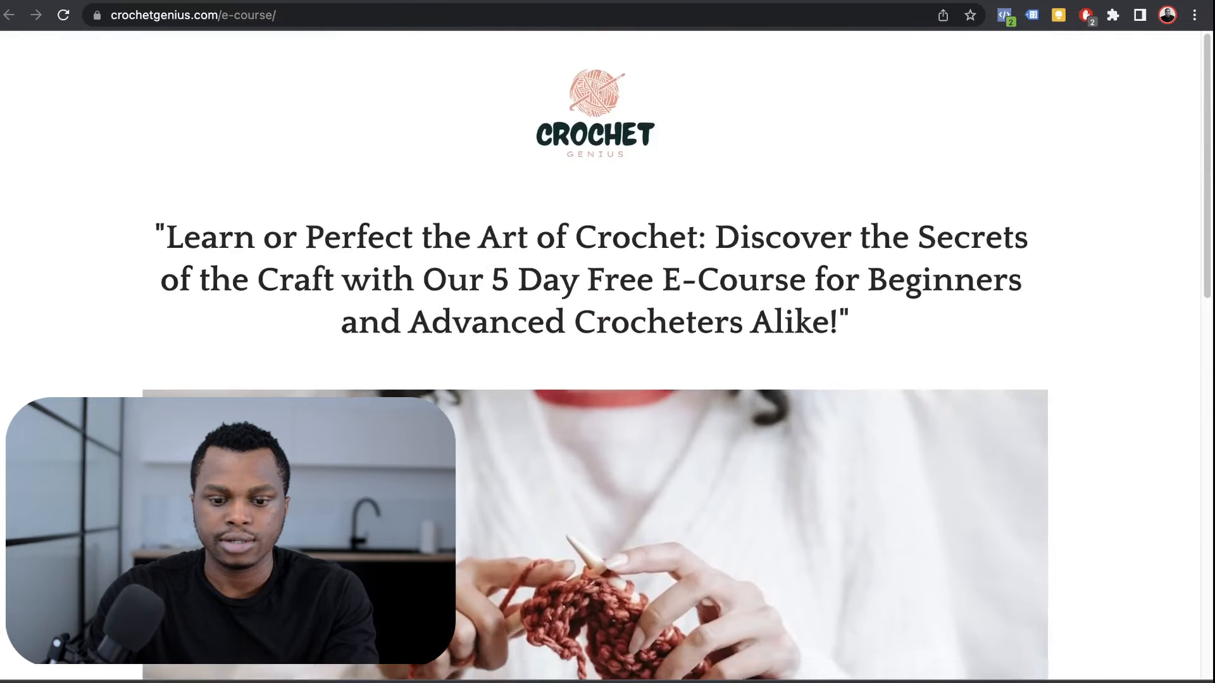
scroll(594, 354, down, 5)
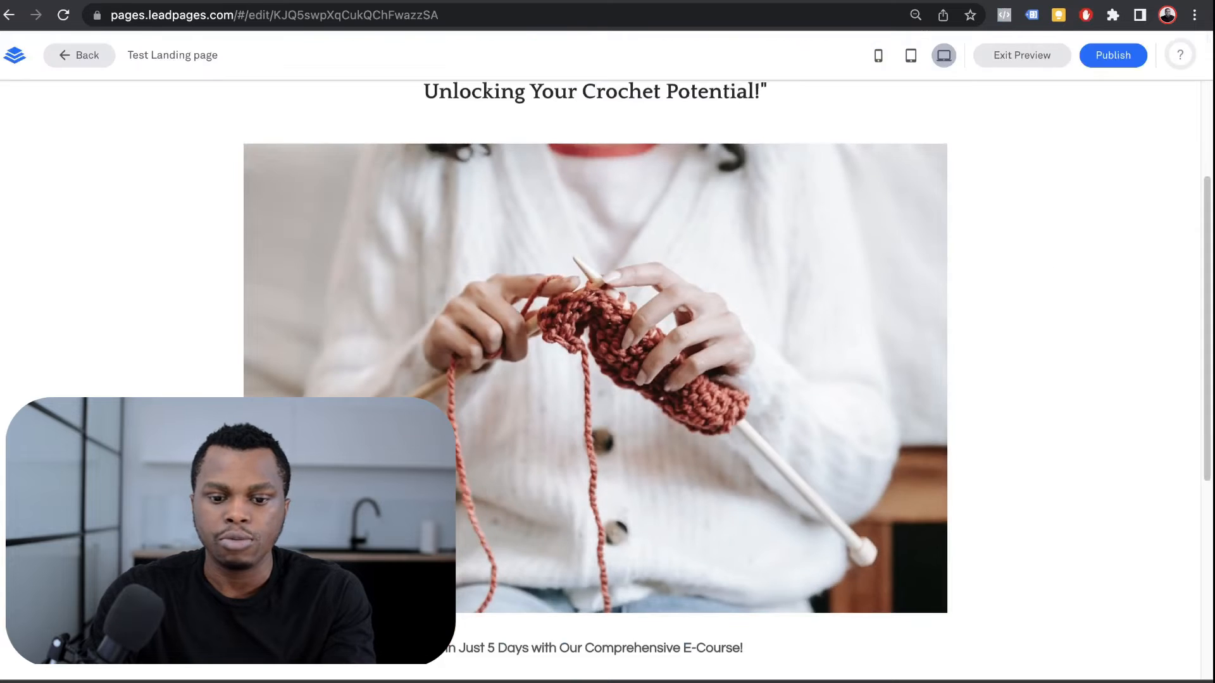
scroll(595, 355, down, 5)
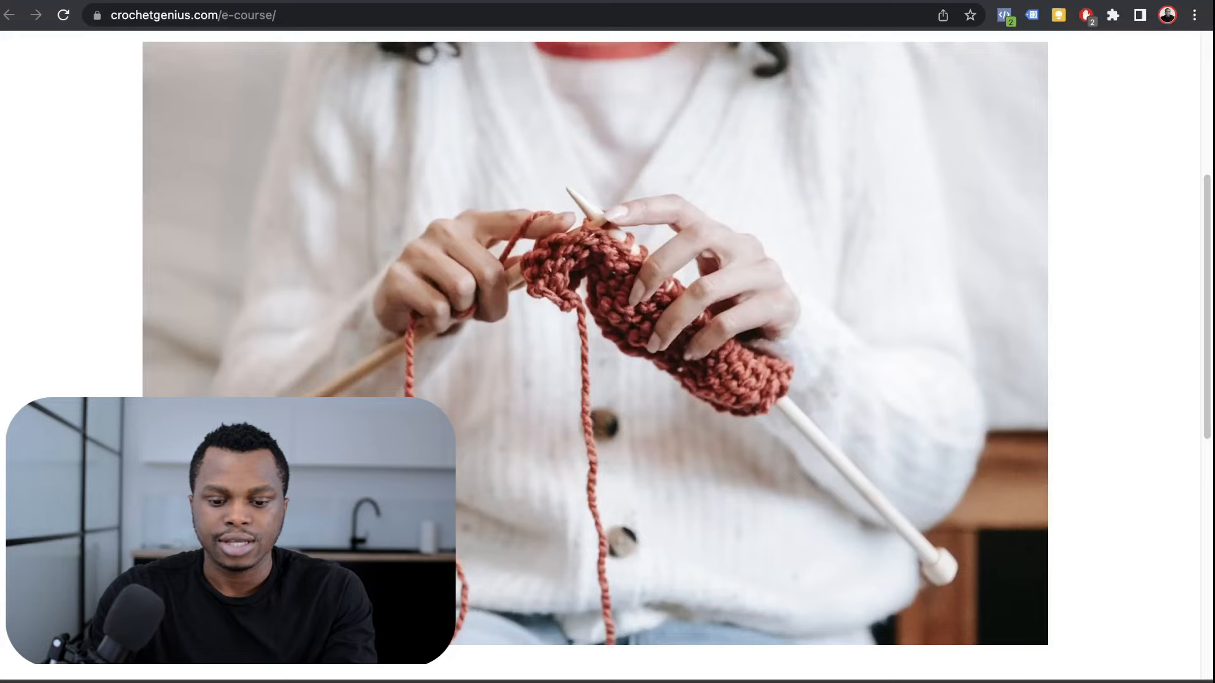
scroll(595, 355, down, 9)
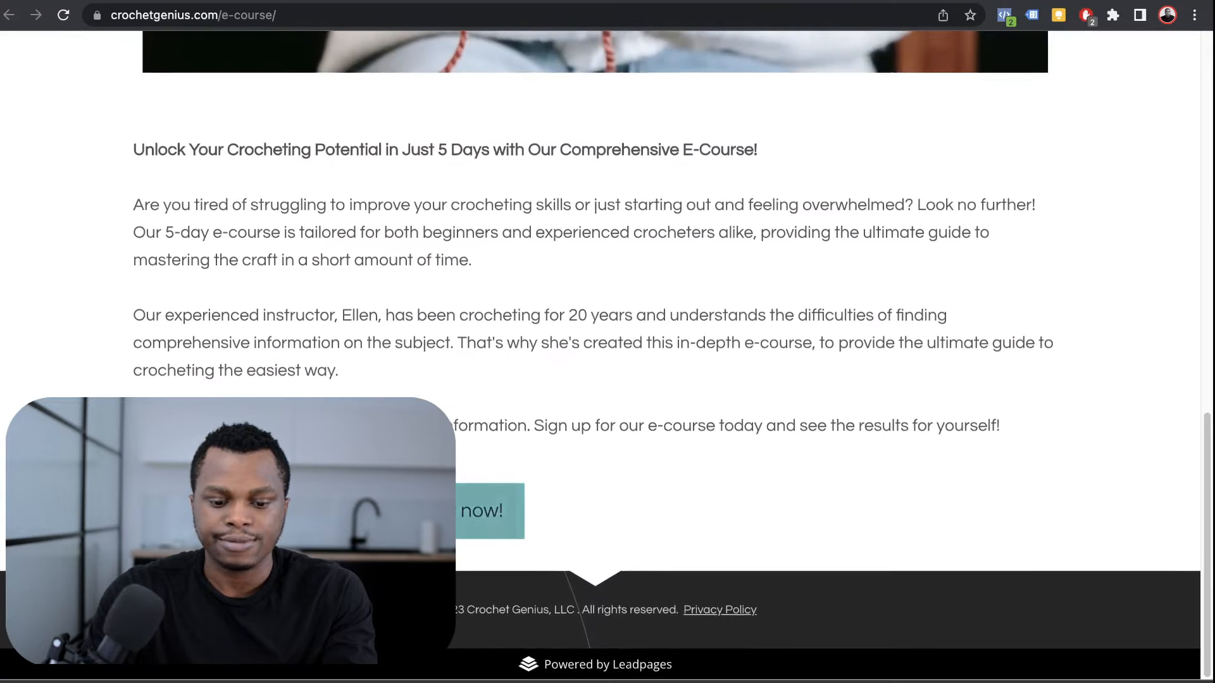
click(487, 510)
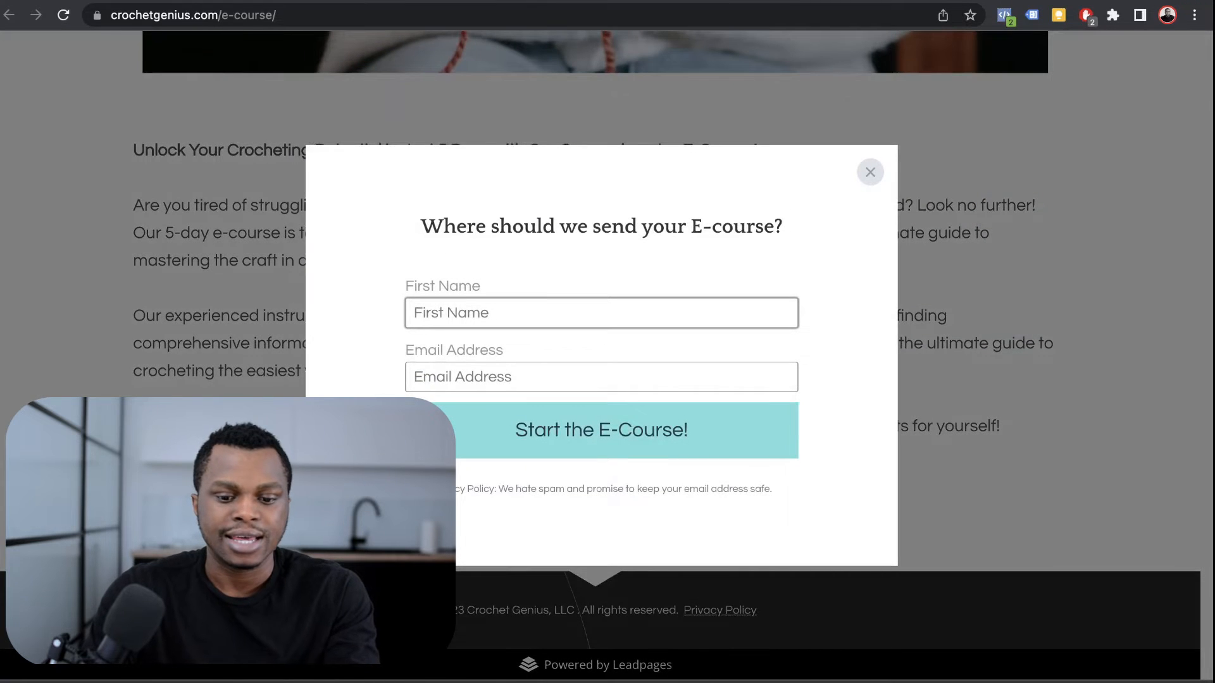
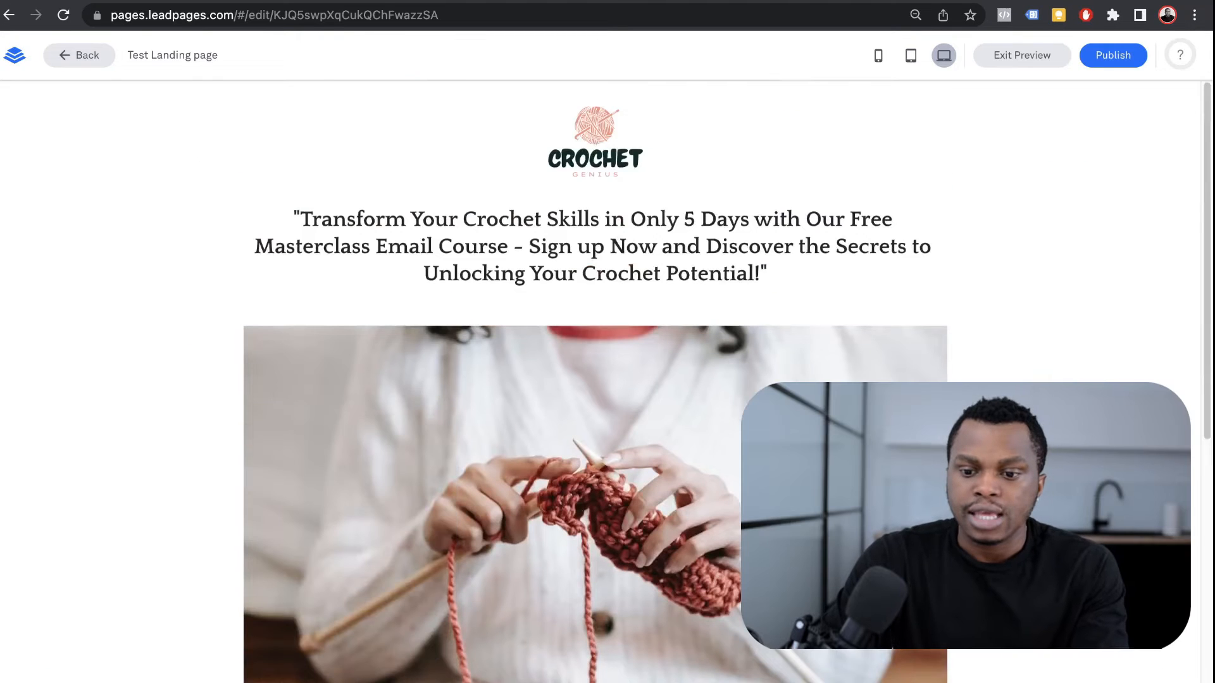
Step: Exit the Test Landing page preview and return to the Leadpages dashboard
click(1021, 55)
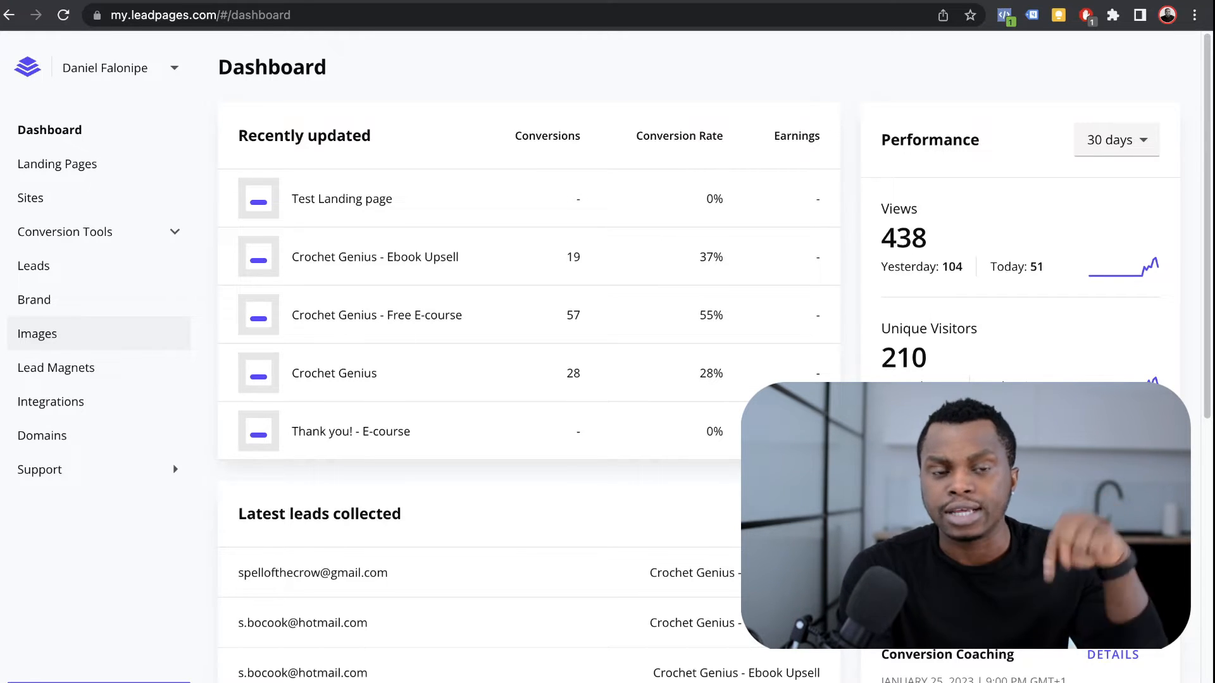
Step: Delete ifdanieldid.com from Domains after acknowledging all three warnings, then start connecting a new domain
click(42, 436)
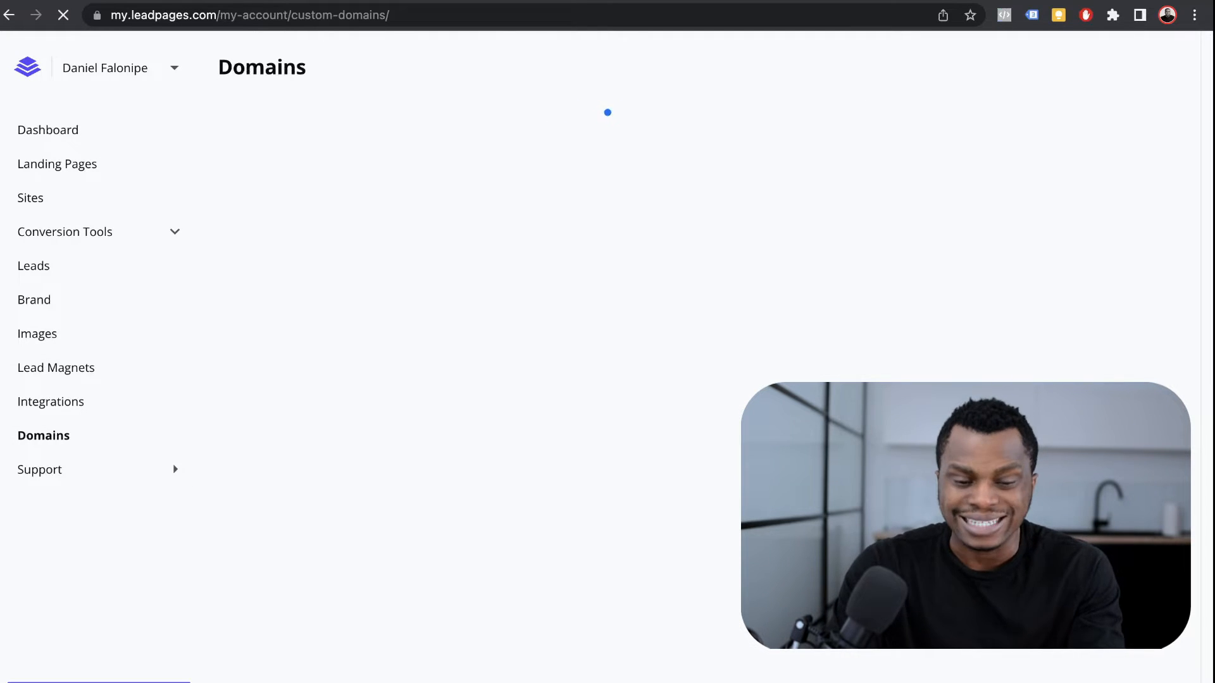
scroll(588, 316, down, 2)
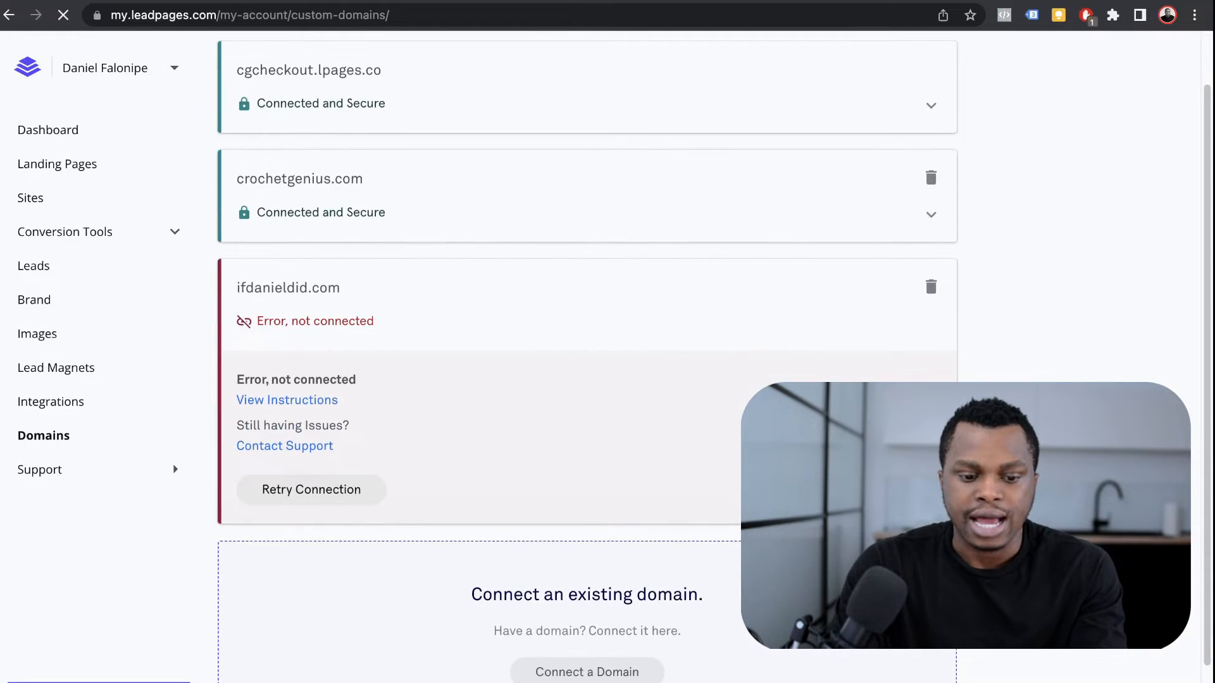
scroll(587, 316, up, 2)
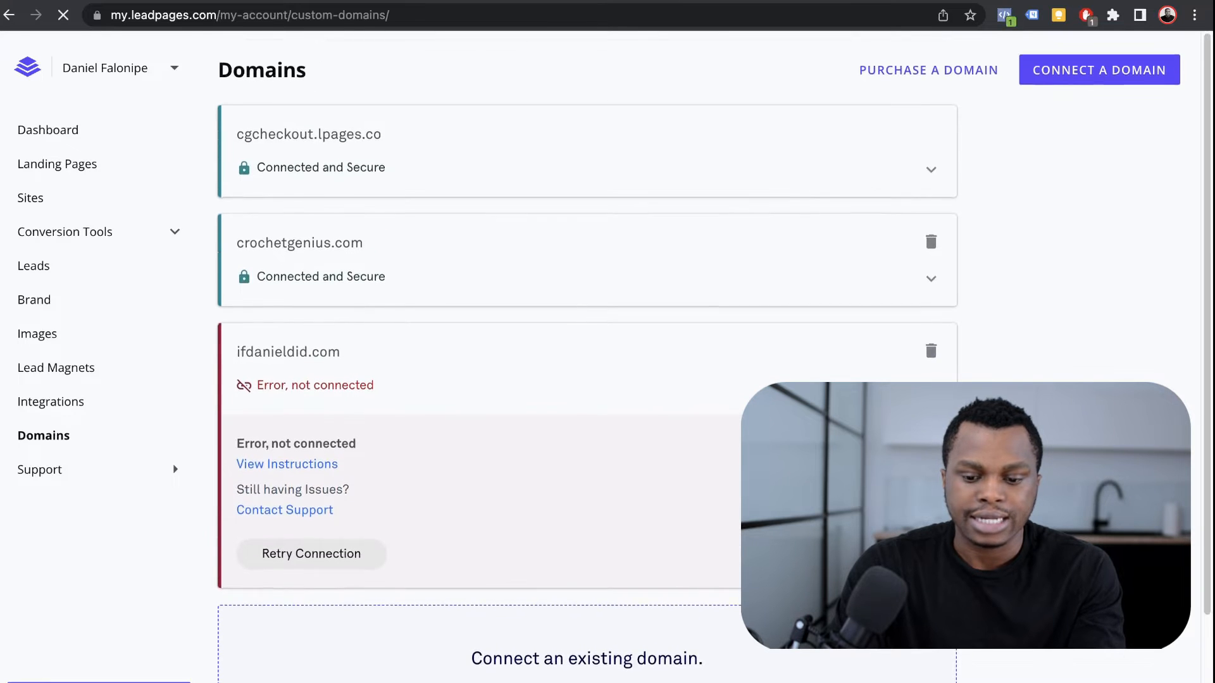
click(931, 348)
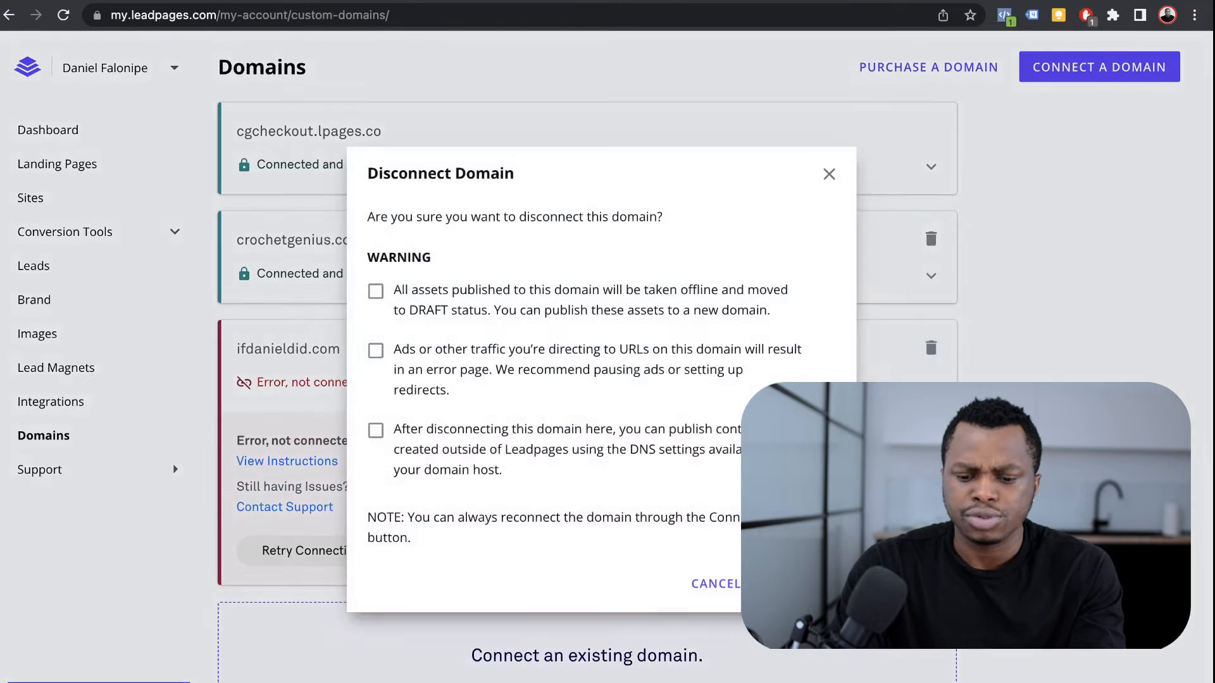
click(376, 430)
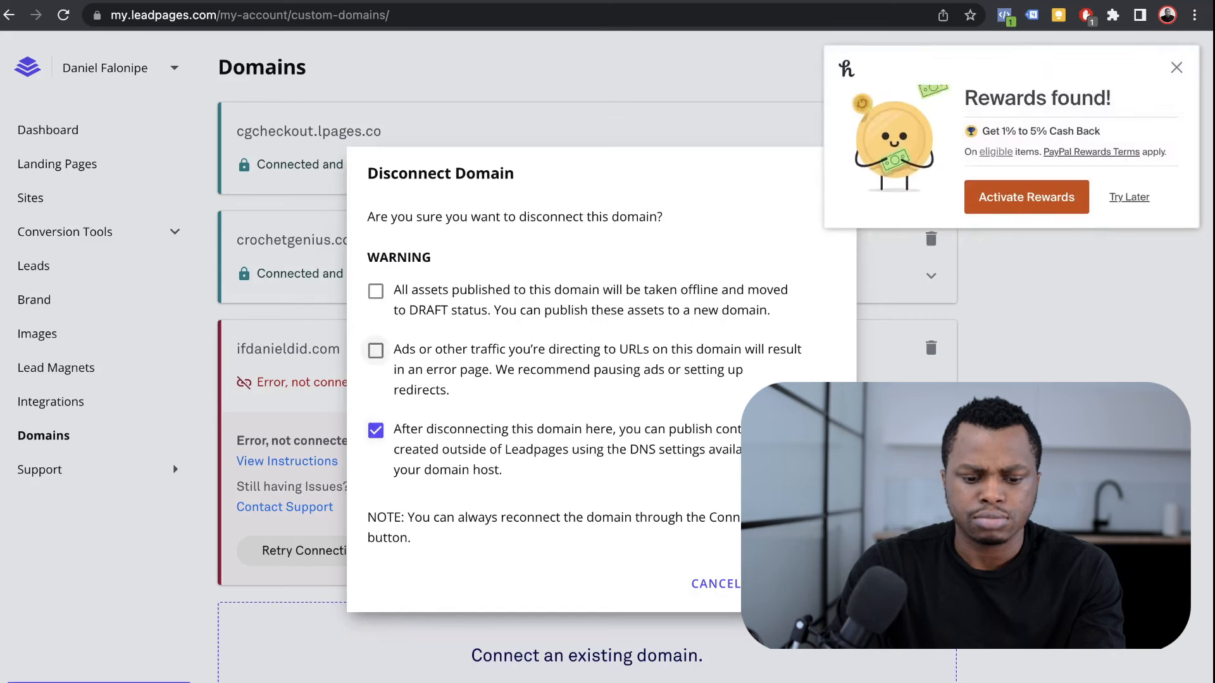
click(375, 350)
click(376, 291)
click(793, 584)
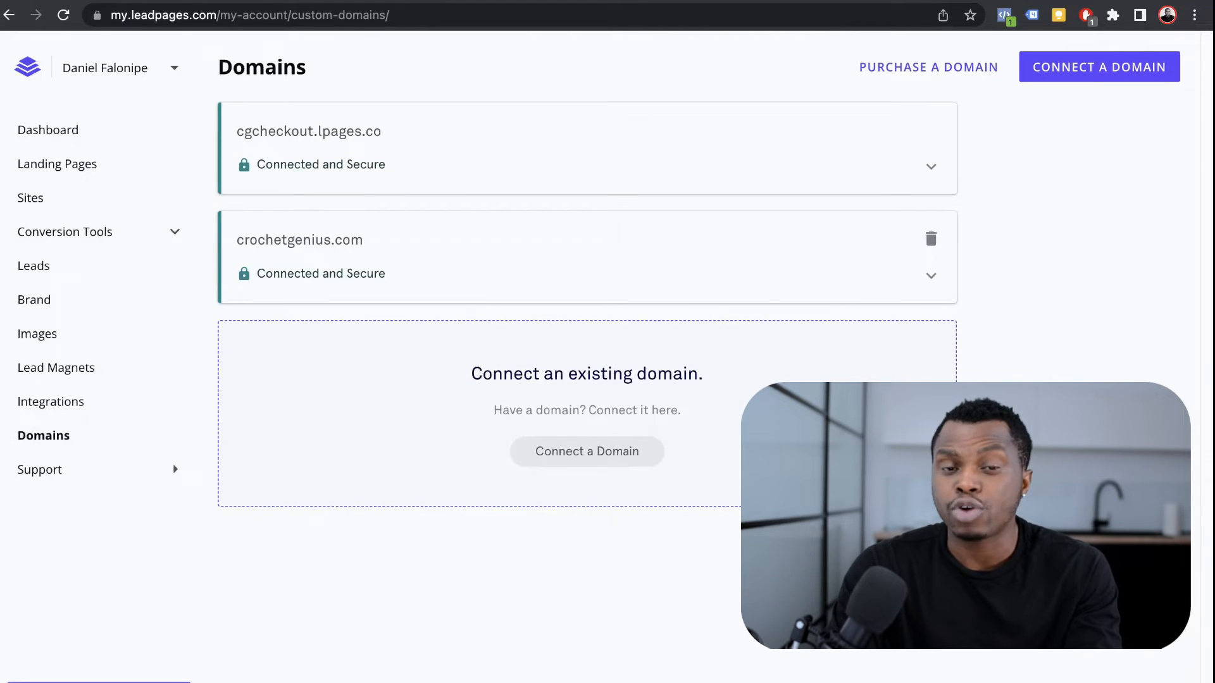
click(1099, 67)
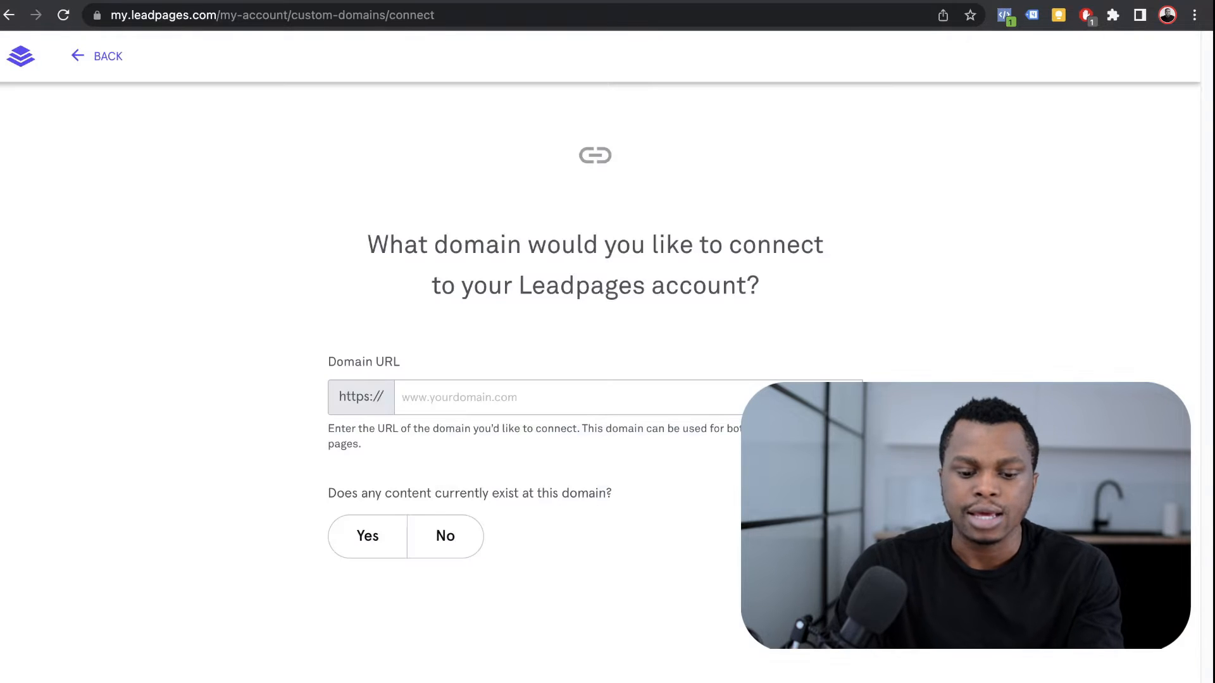
Step: Open the Advanced DNS settings for solemncovers.com in the Namecheap domain list
click(849, 30)
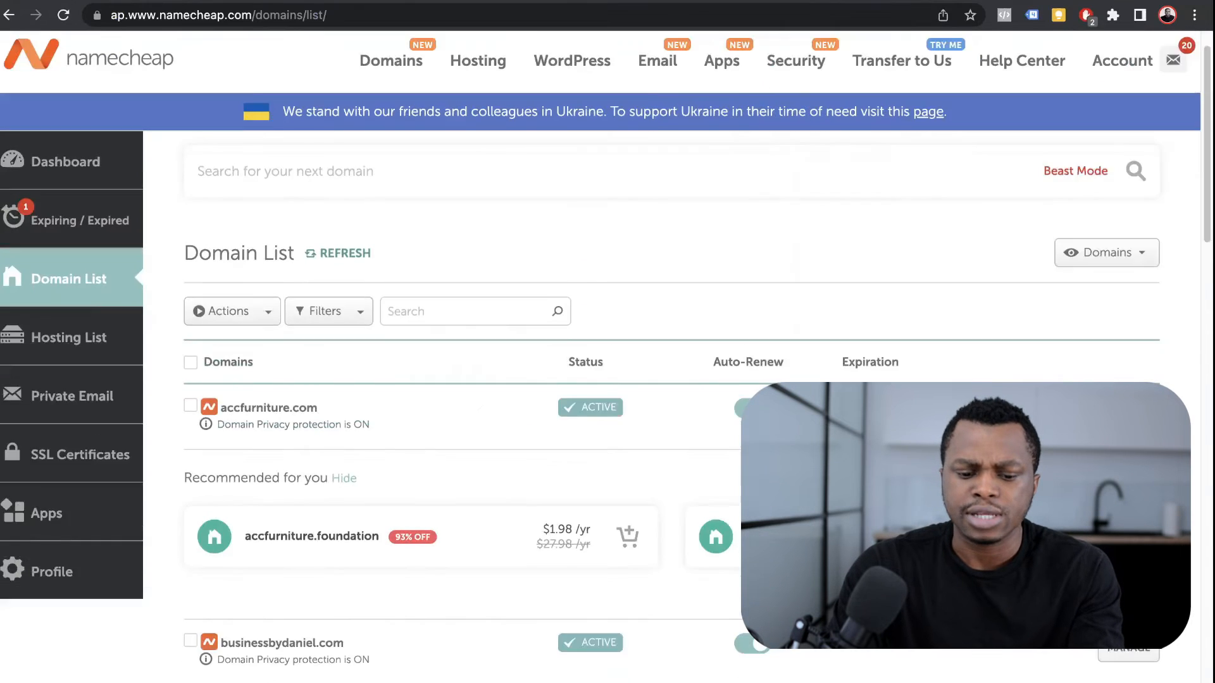
scroll(608, 342, down, 4)
scroll(607, 342, down, 6)
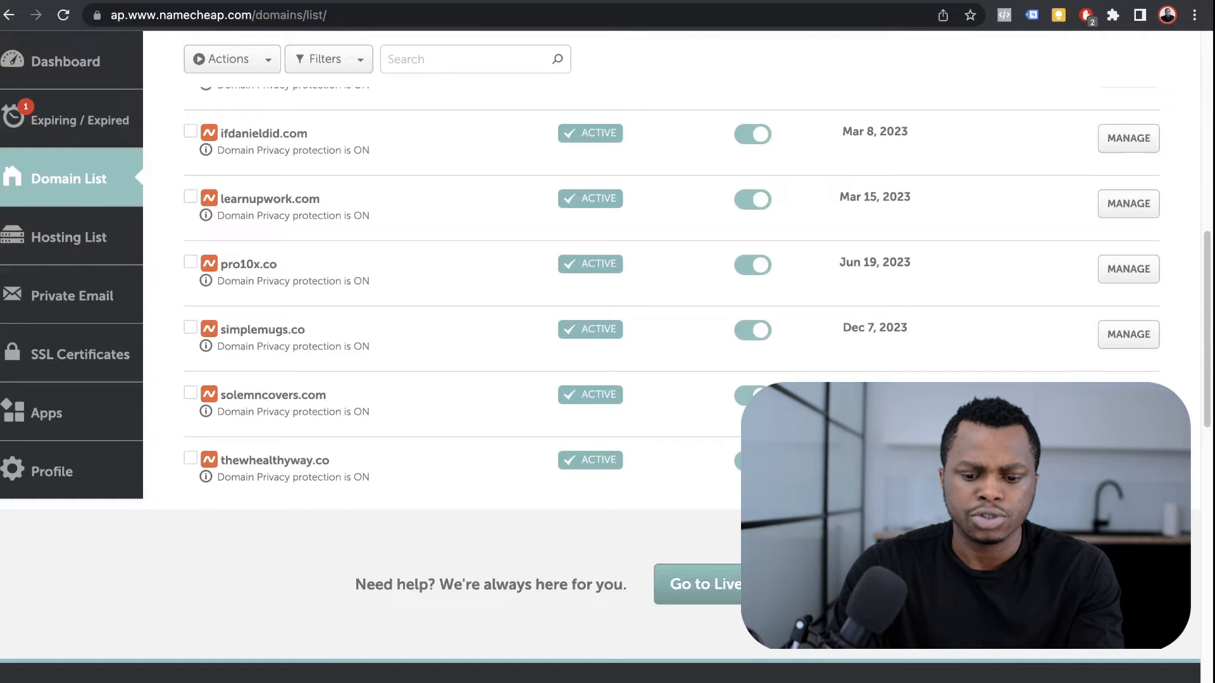
click(1128, 400)
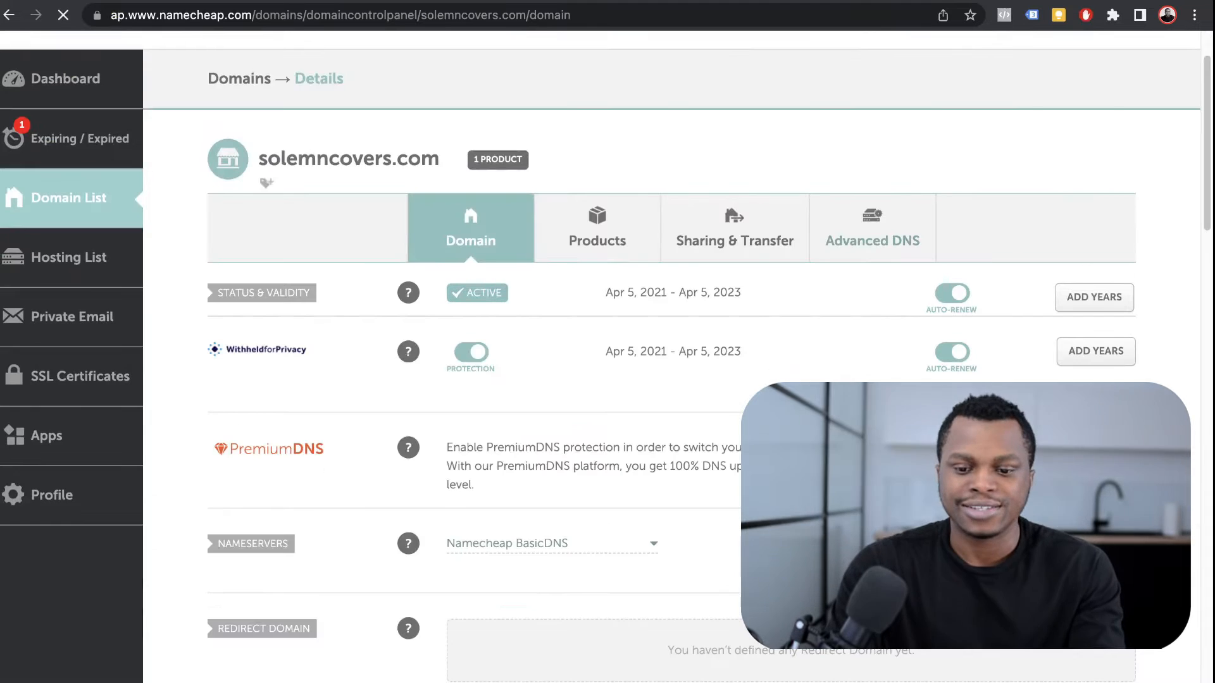
click(872, 229)
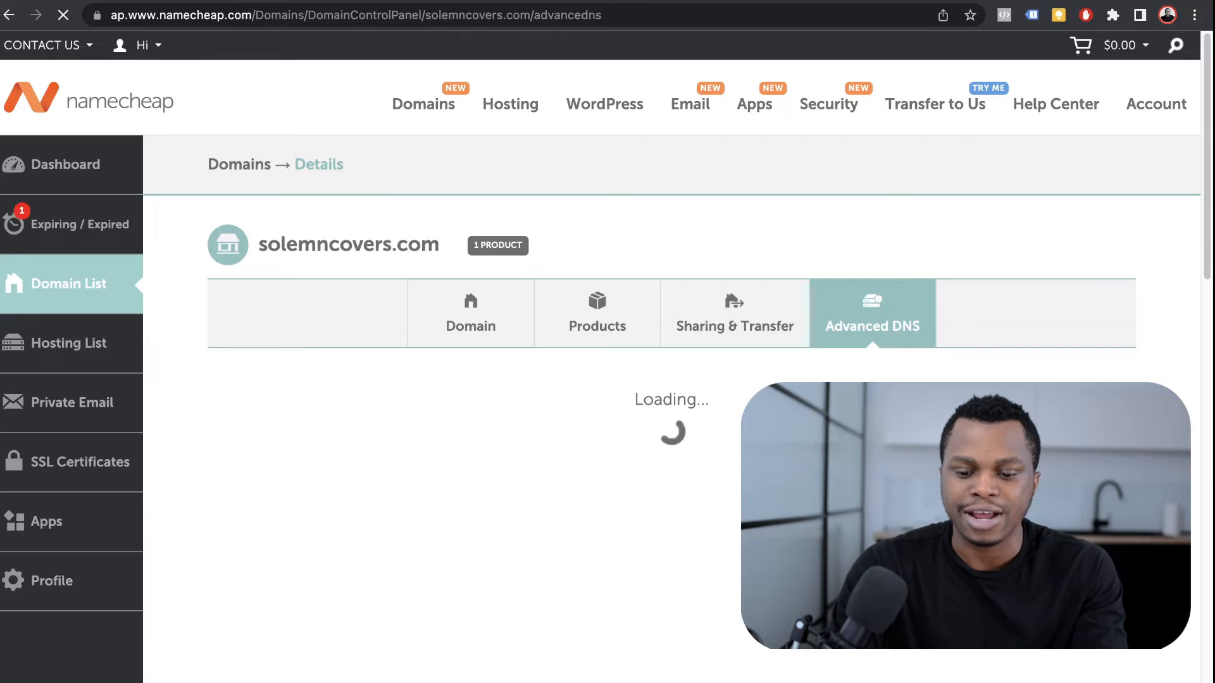
scroll(671, 355, down, 5)
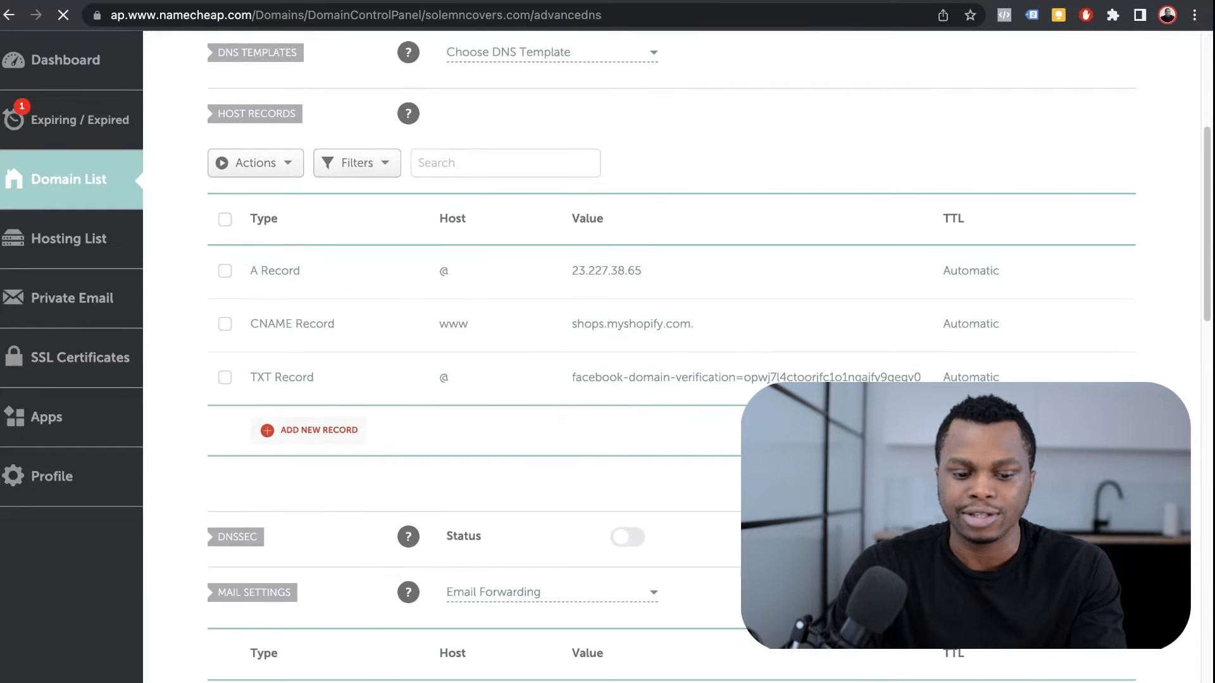
Step: Delete the CNAME, A and TXT host records
click(1112, 324)
click(1015, 400)
click(1112, 271)
click(1036, 347)
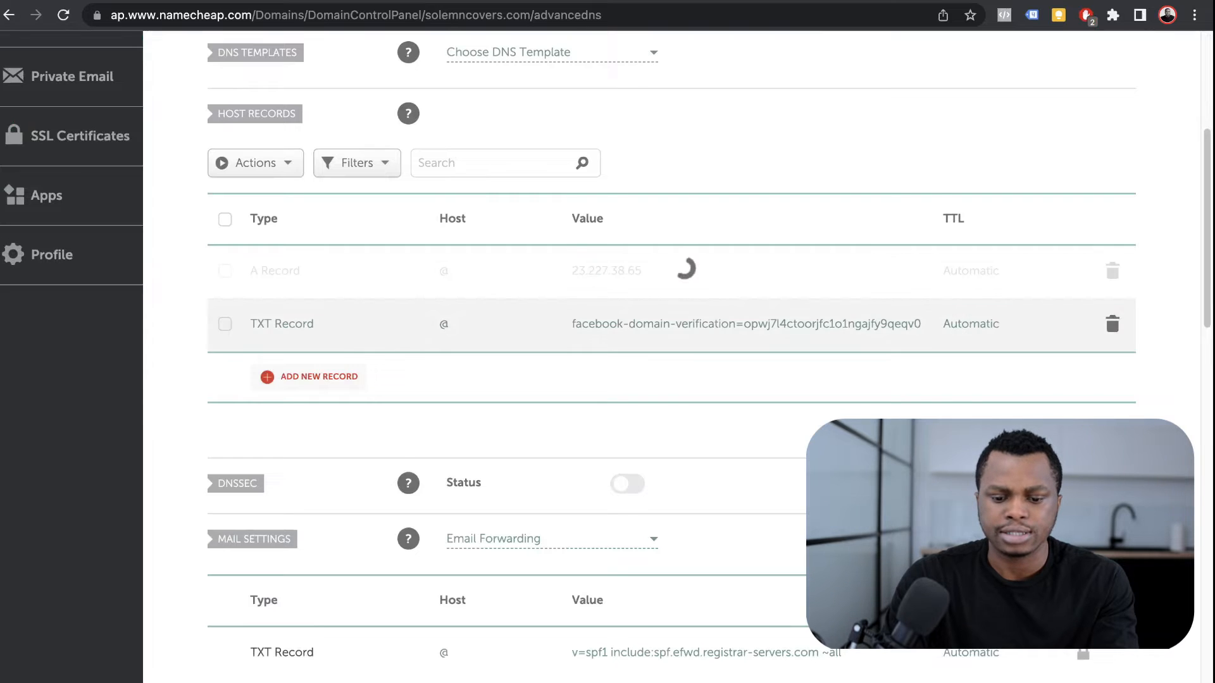
click(1113, 271)
click(1036, 348)
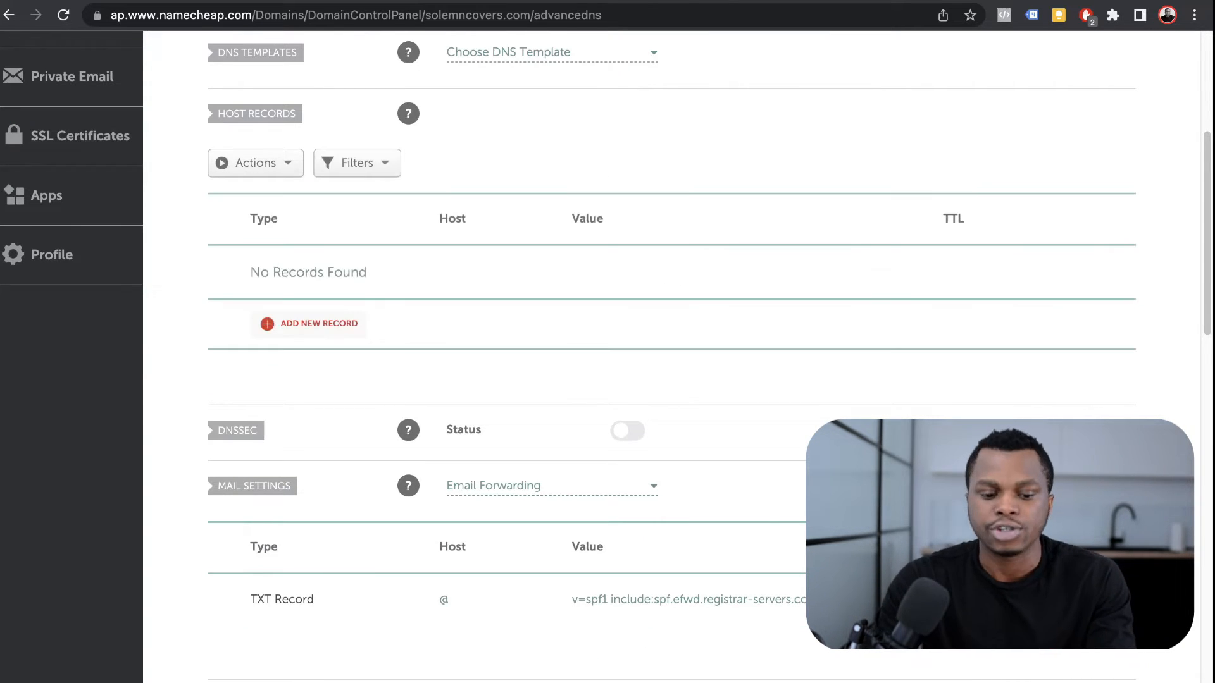
Step: Copy solemncovers.com from Namecheap into the Leadpages Domain URL field
key(ctrl+Tab)
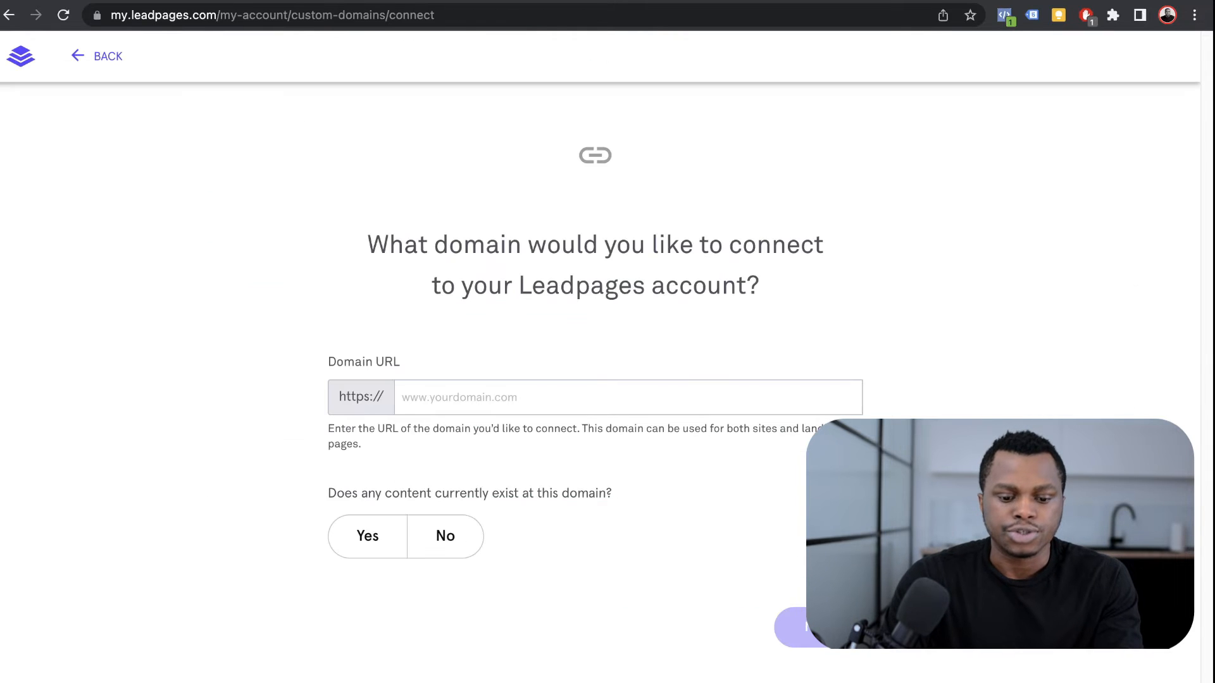
key(ctrl+shift+Tab)
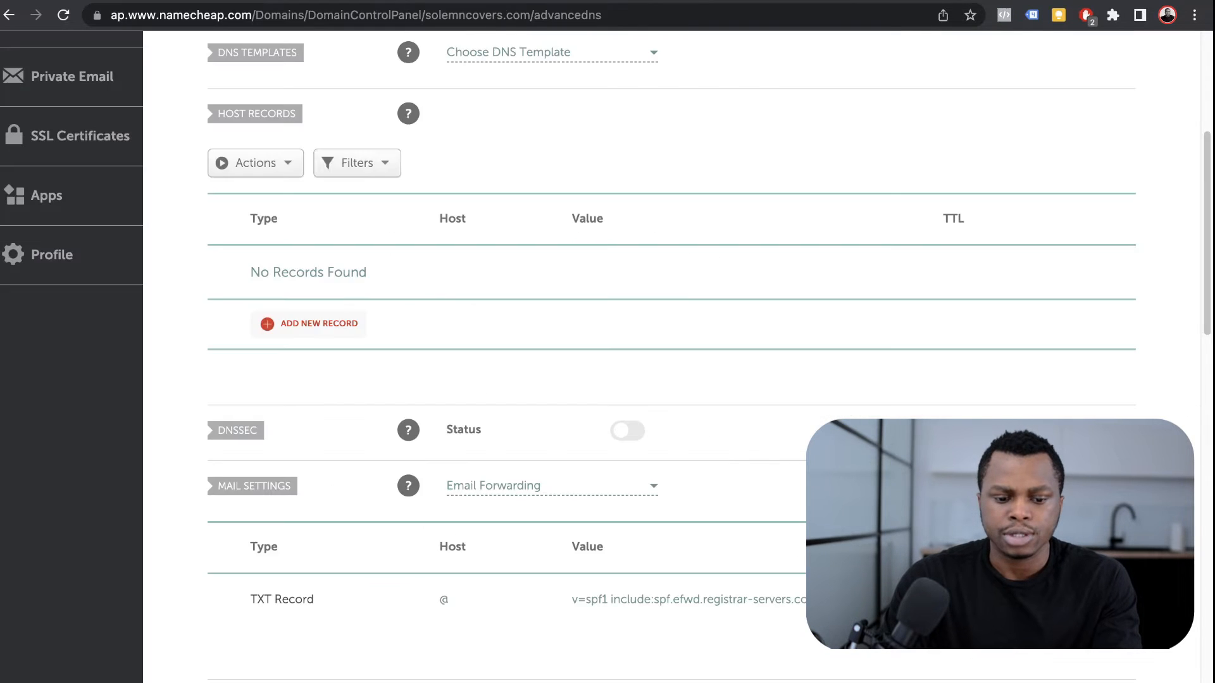
scroll(607, 380, up, 5)
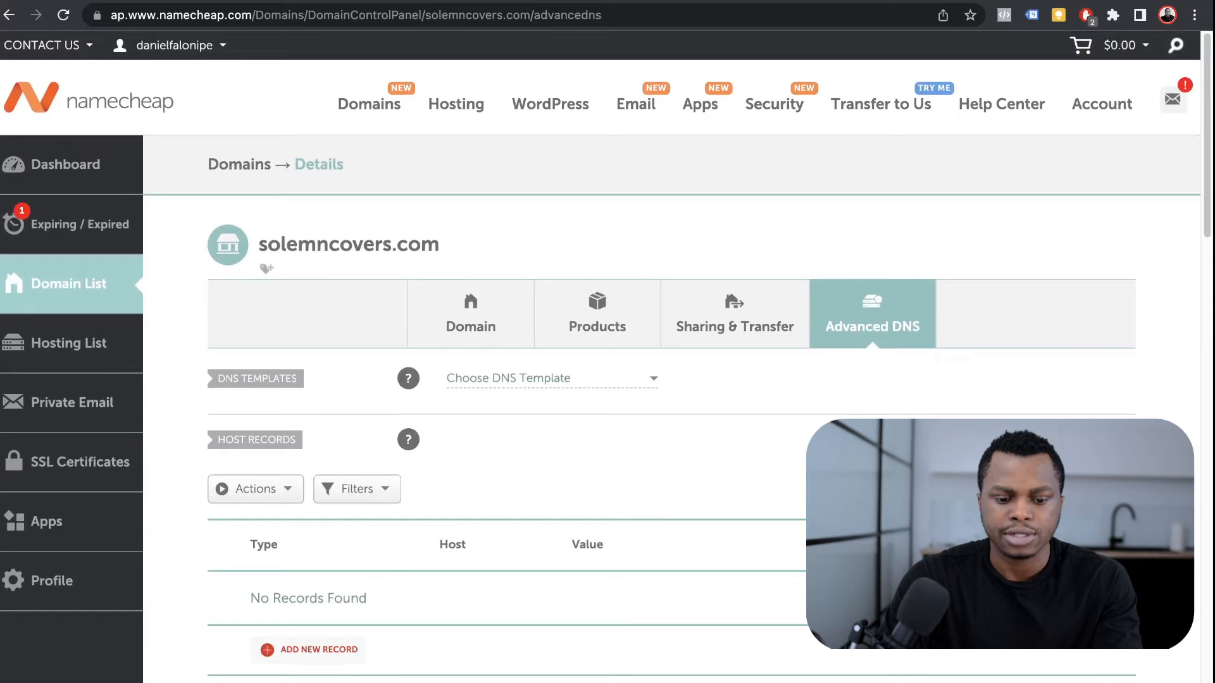
double_click(386, 246)
key(super+c)
key(ctrl+Tab)
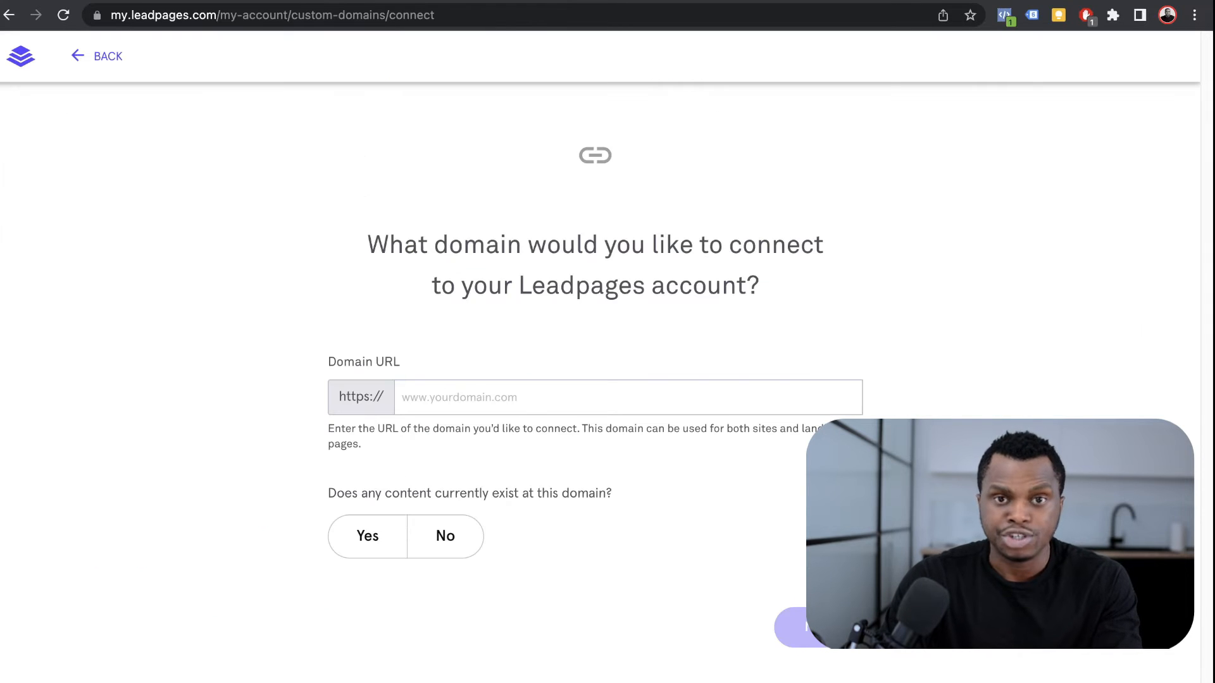
click(507, 398)
key(super+v)
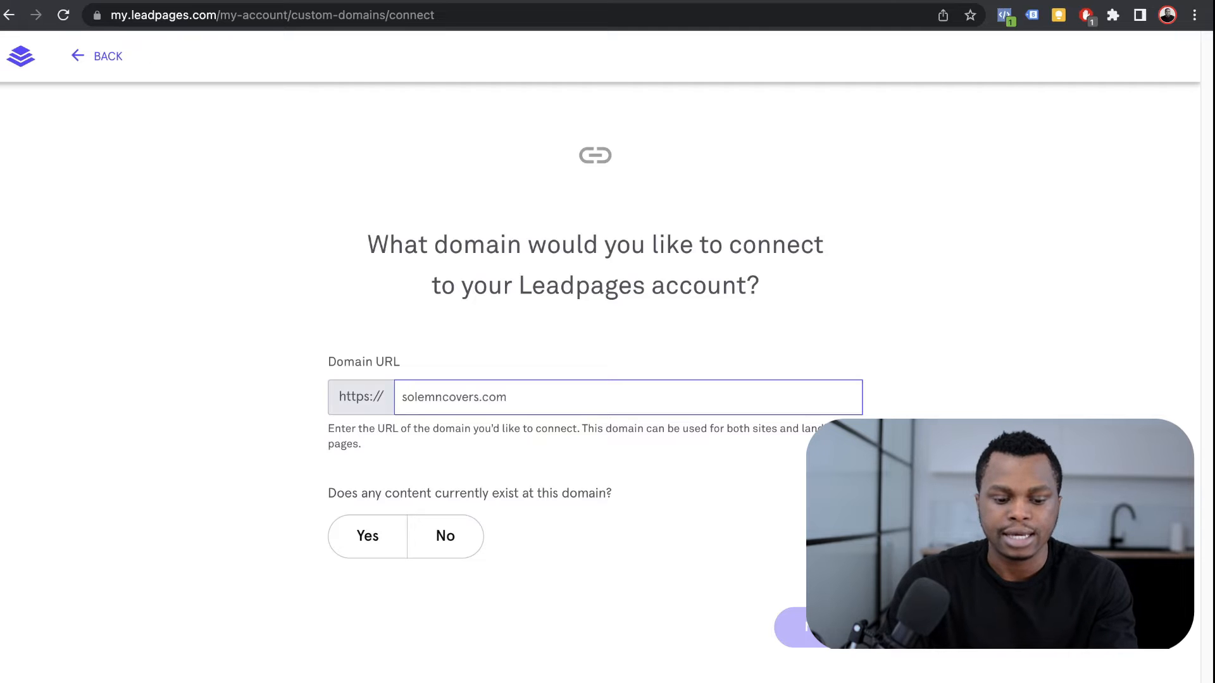
Step: Answer No to existing content and continue to the setup instructions
drag(327, 494, 612, 494)
click(612, 495)
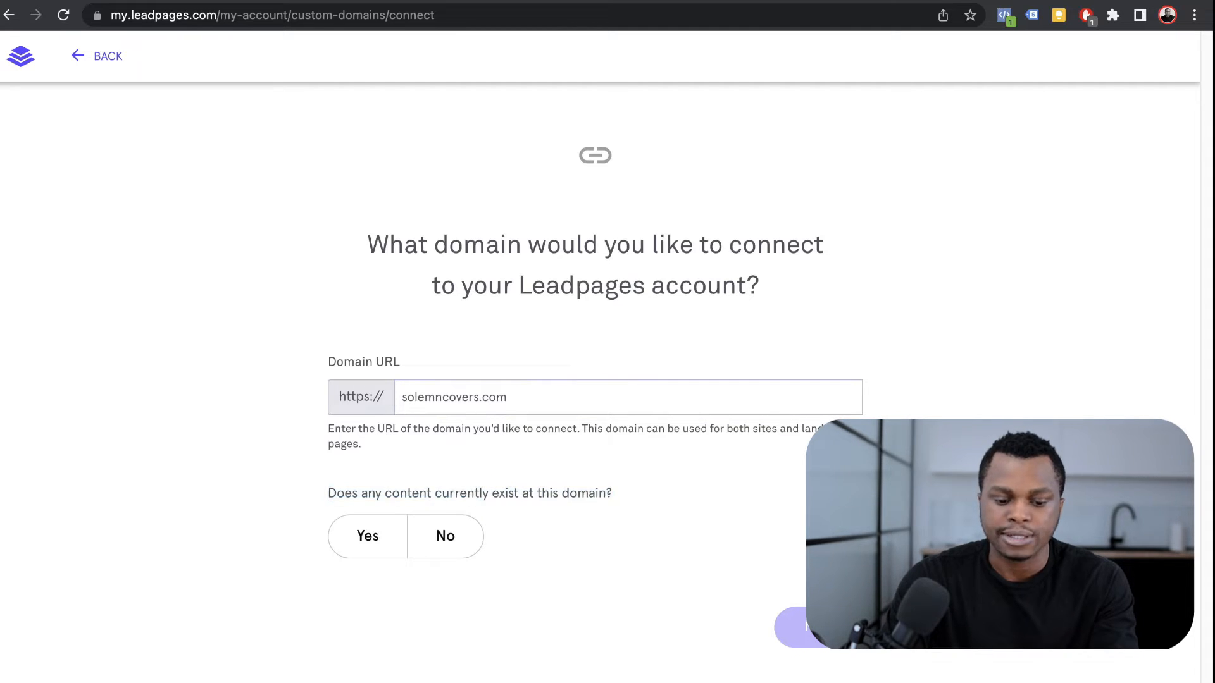
click(445, 537)
click(817, 628)
Step: Read the Leadpages A record instructions alongside the Namecheap DNS settings
scroll(595, 355, down, 3)
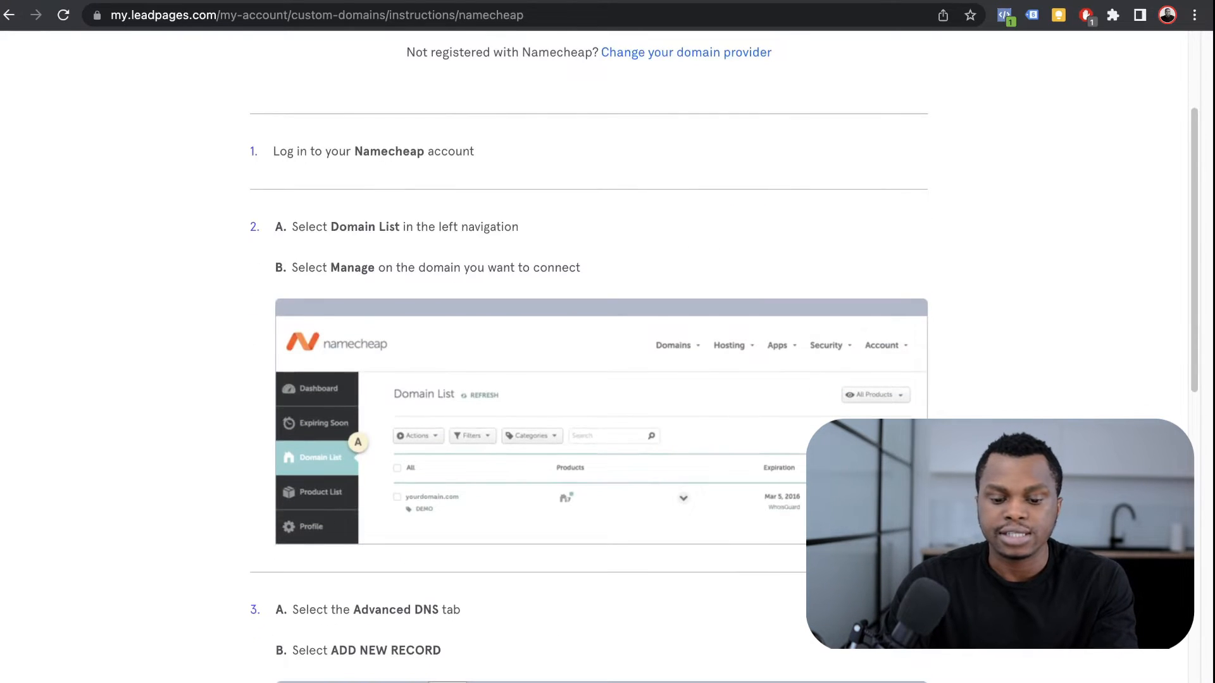
scroll(595, 355, up, 1)
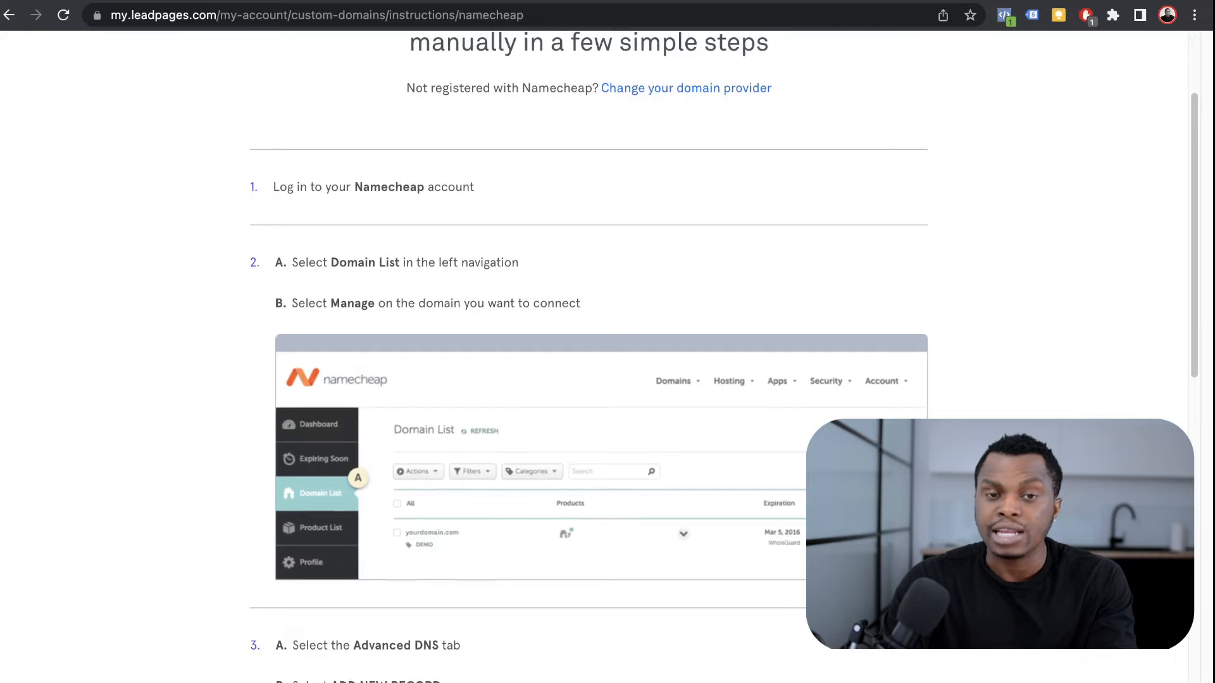
scroll(595, 354, down, 1)
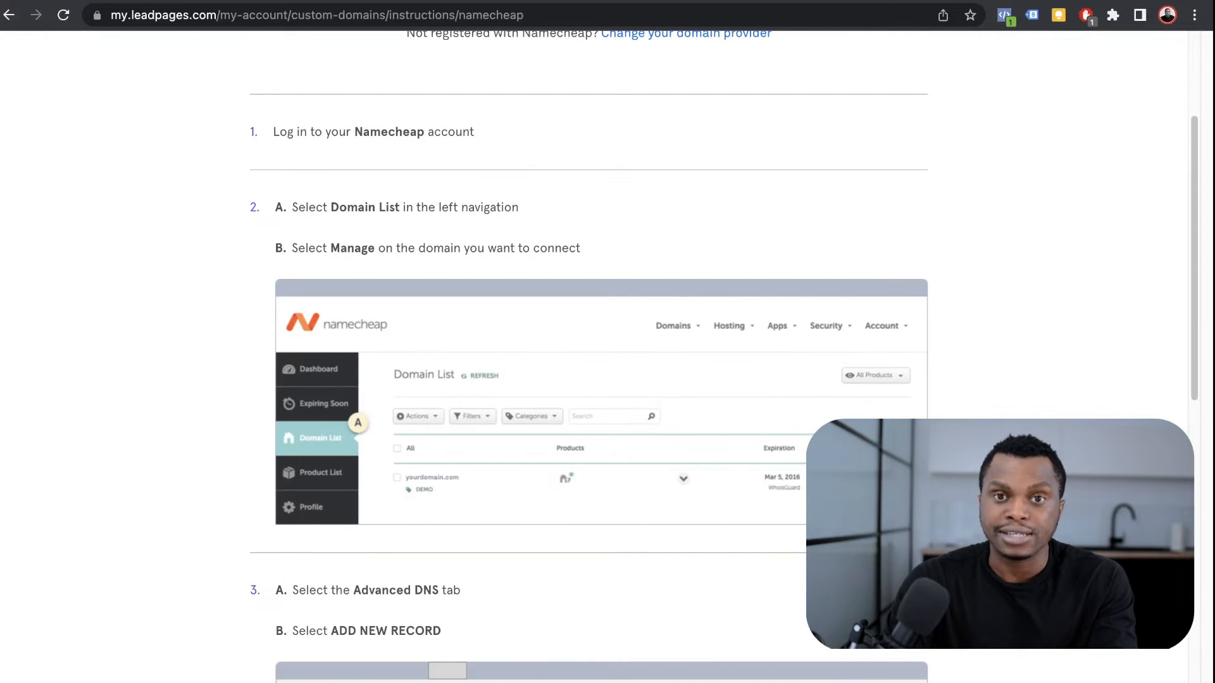
scroll(595, 355, down, 7)
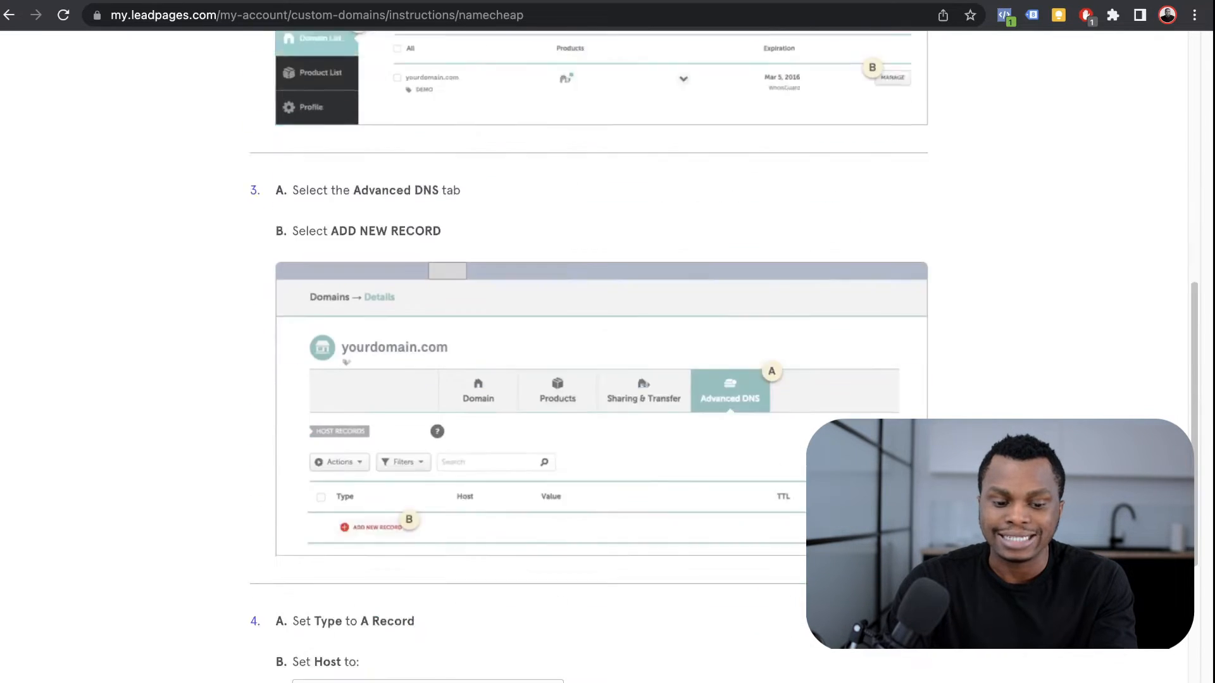
scroll(594, 354, up, 6)
scroll(595, 355, up, 1)
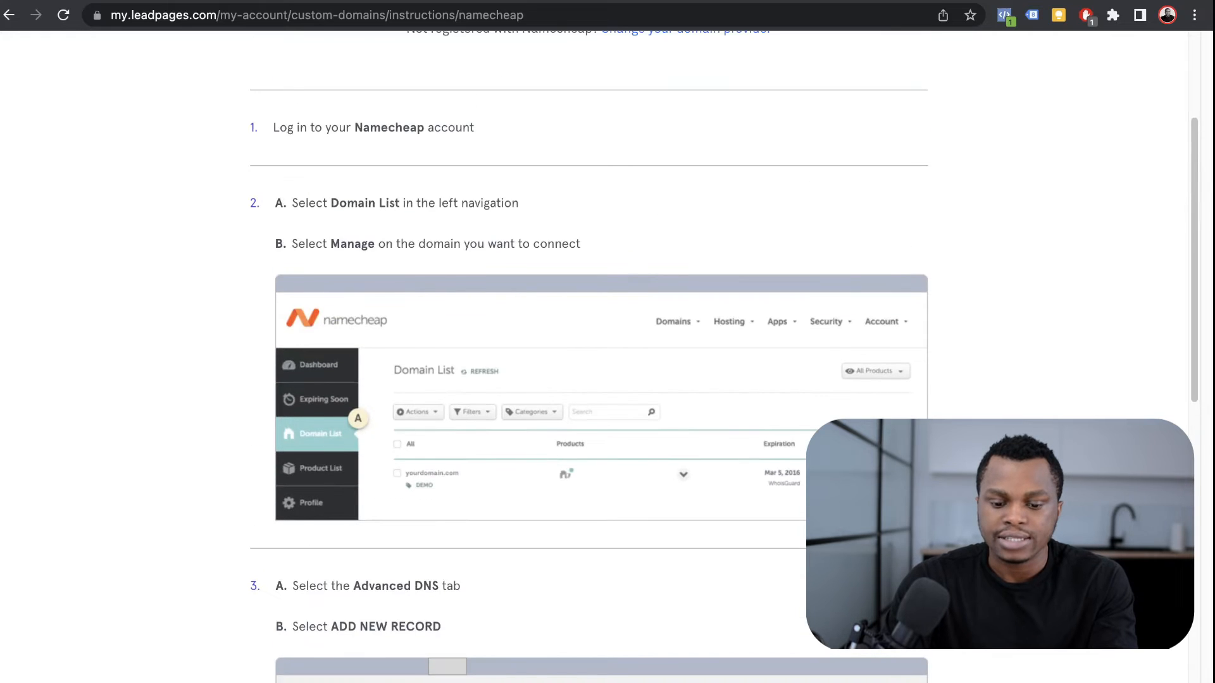
scroll(595, 354, down, 6)
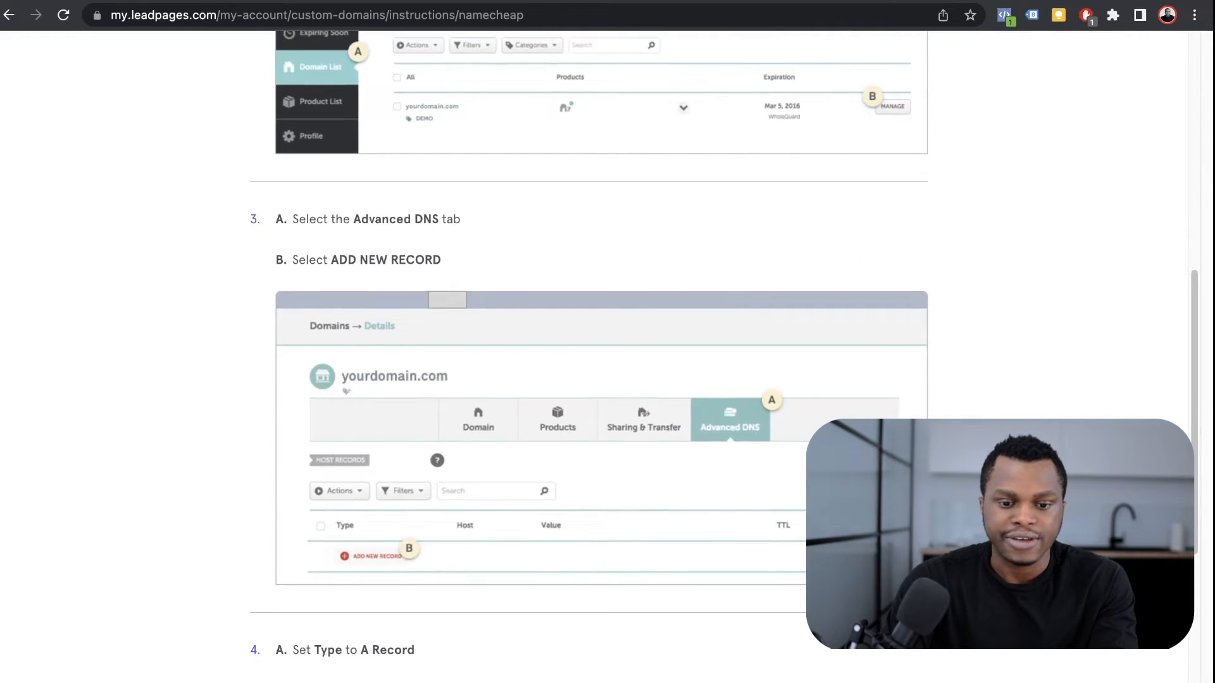
key(ctrl+Tab)
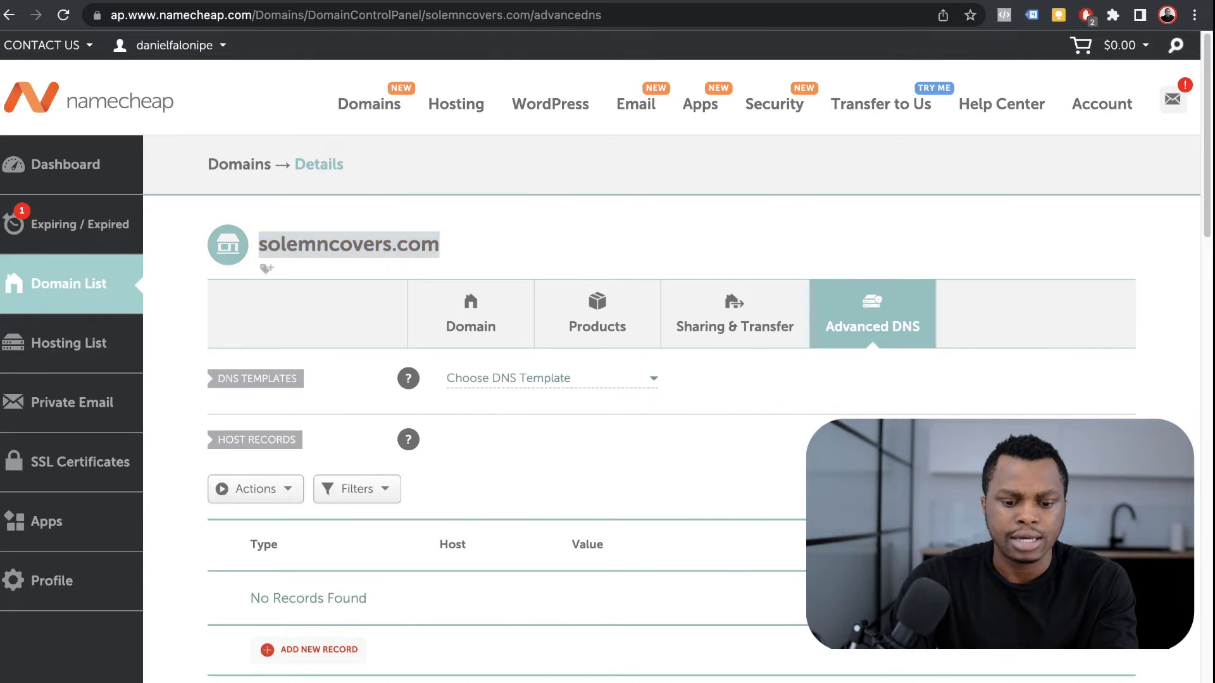
key(ctrl+shift+Tab)
scroll(595, 354, down, 3)
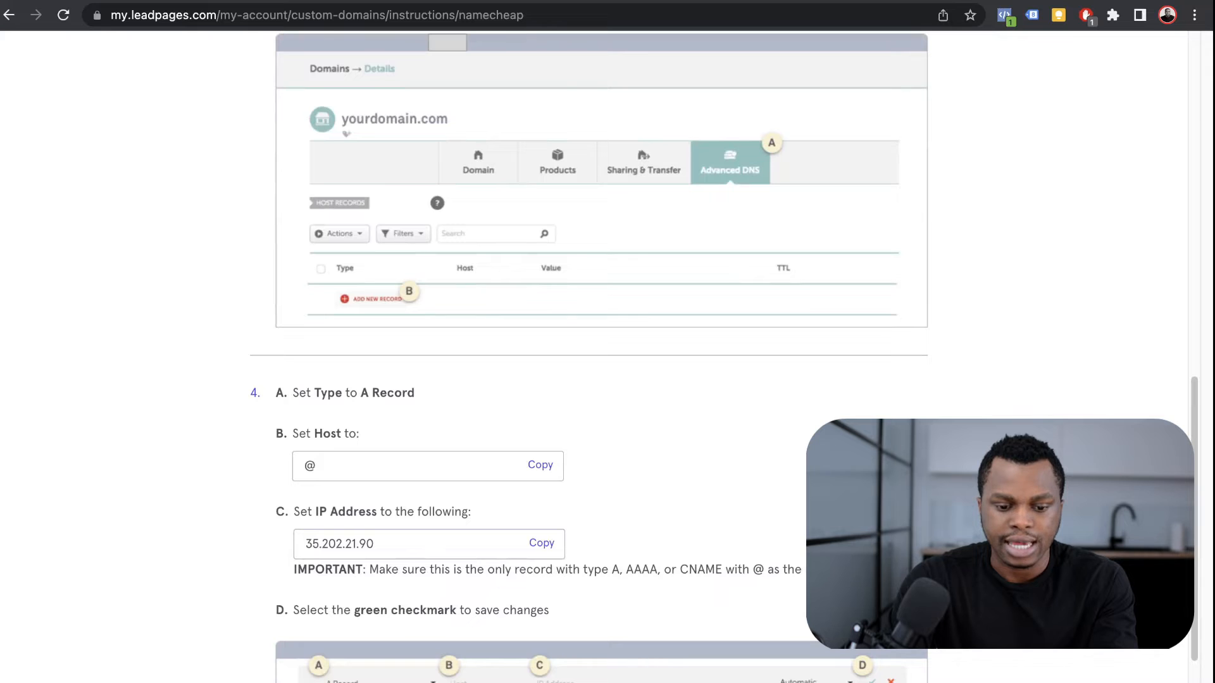
key(ctrl+Tab)
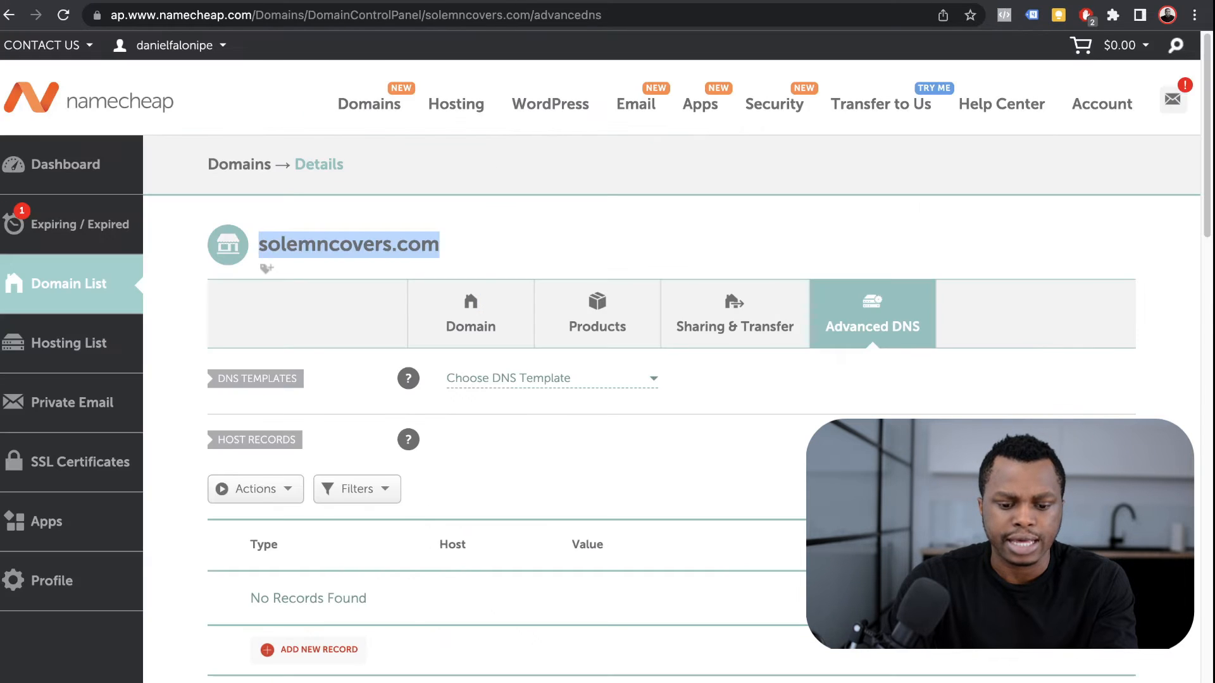
scroll(608, 354, down, 5)
Step: Add an A record with host @ pointing to 35.202.21.90, then continue in Leadpages
click(310, 269)
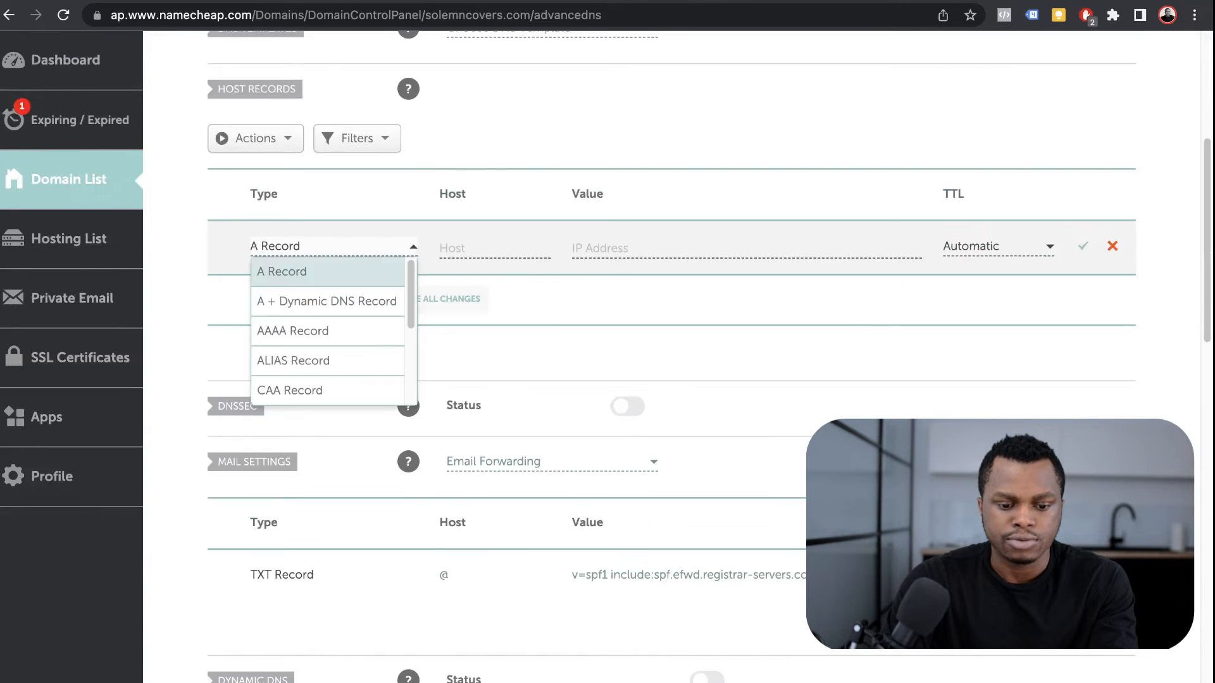
key(ctrl+shift+Tab)
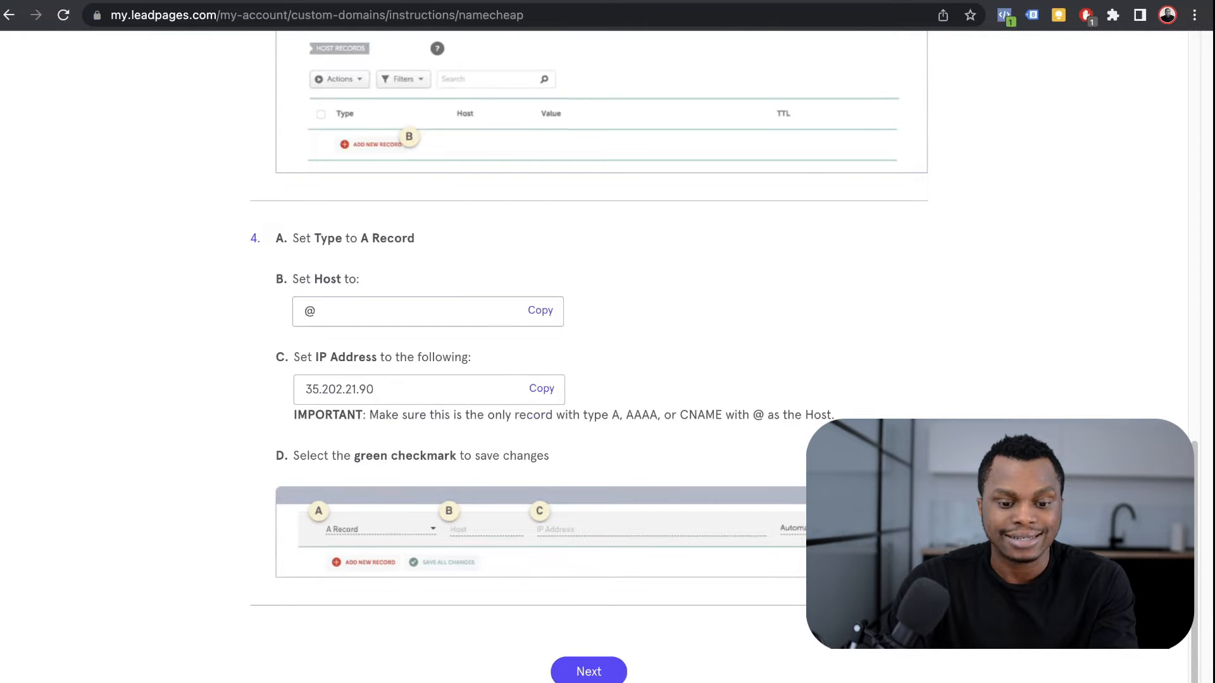
key(ctrl+Tab)
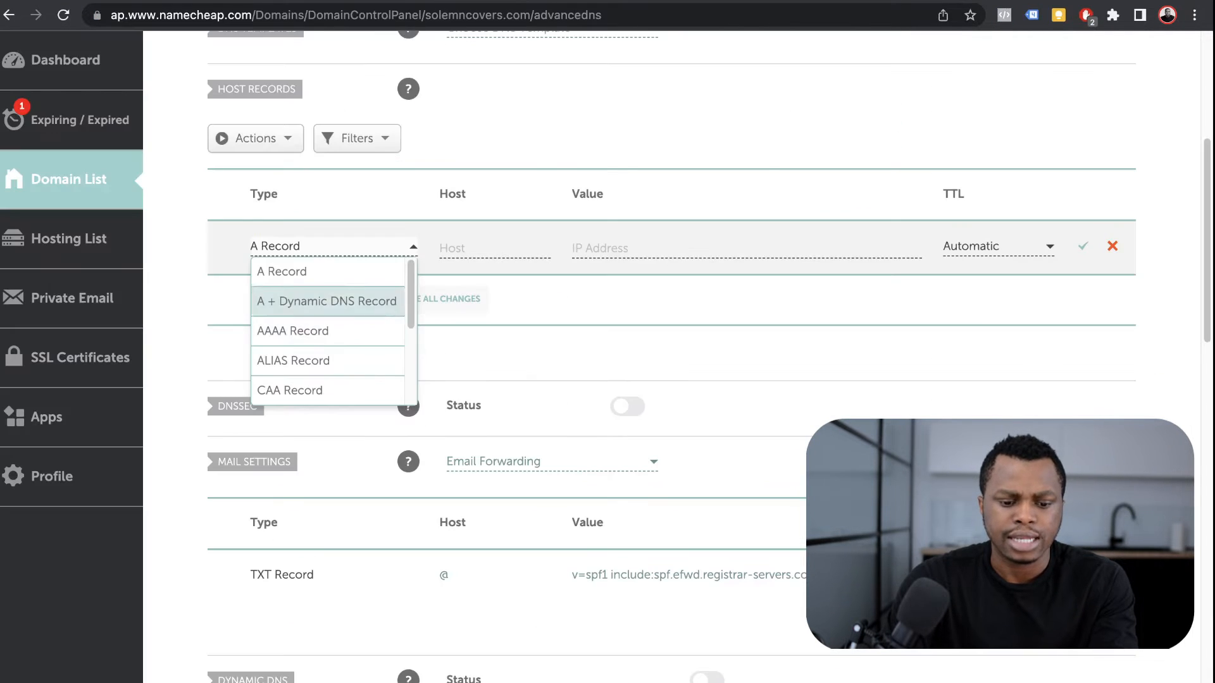
key(Tab)
text(@)
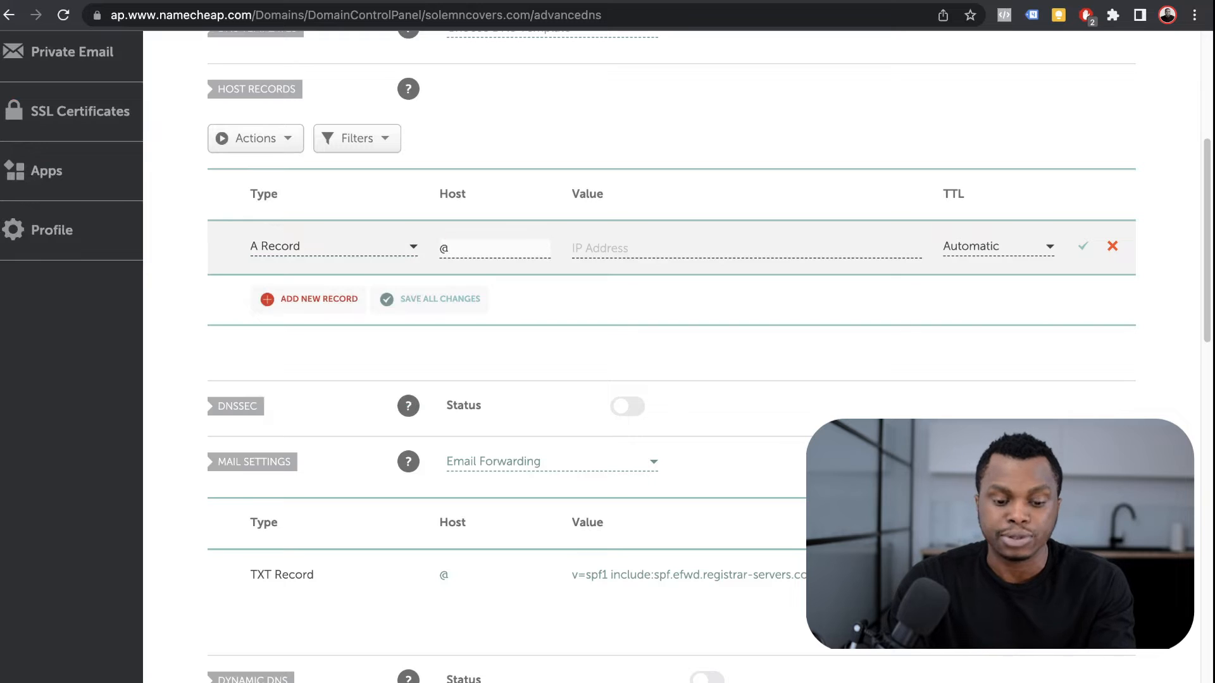
key(ctrl+Tab)
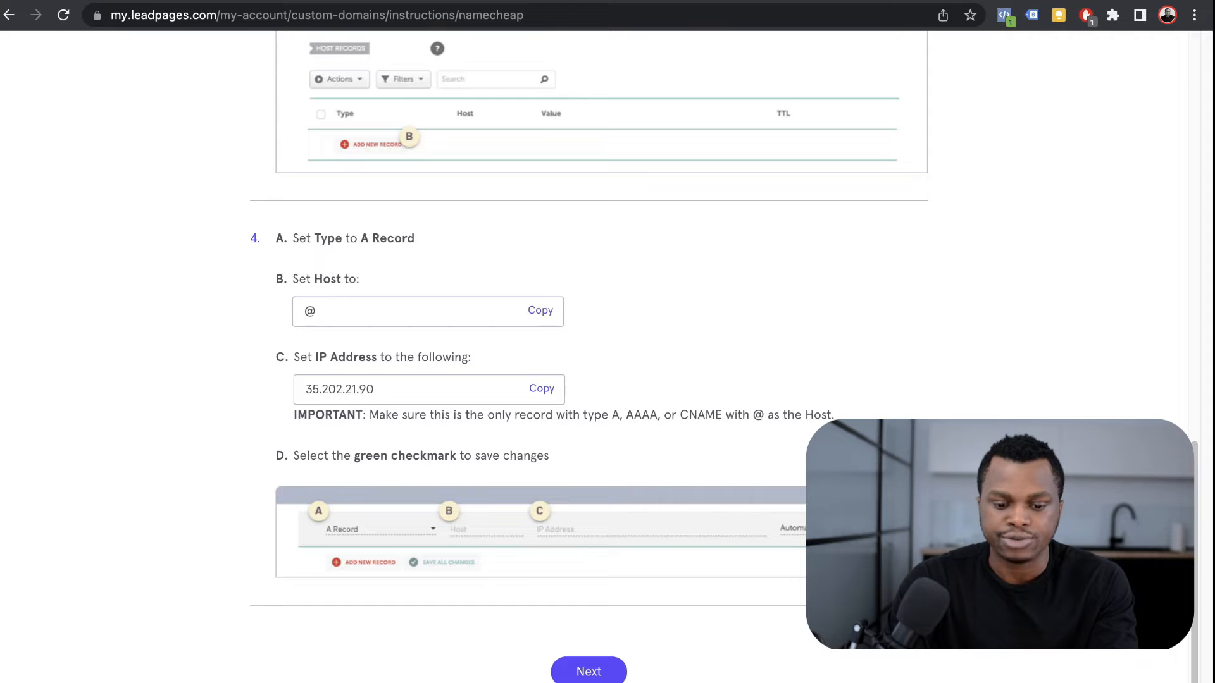
double_click(340, 390)
key(super+c)
key(ctrl+shift+Tab)
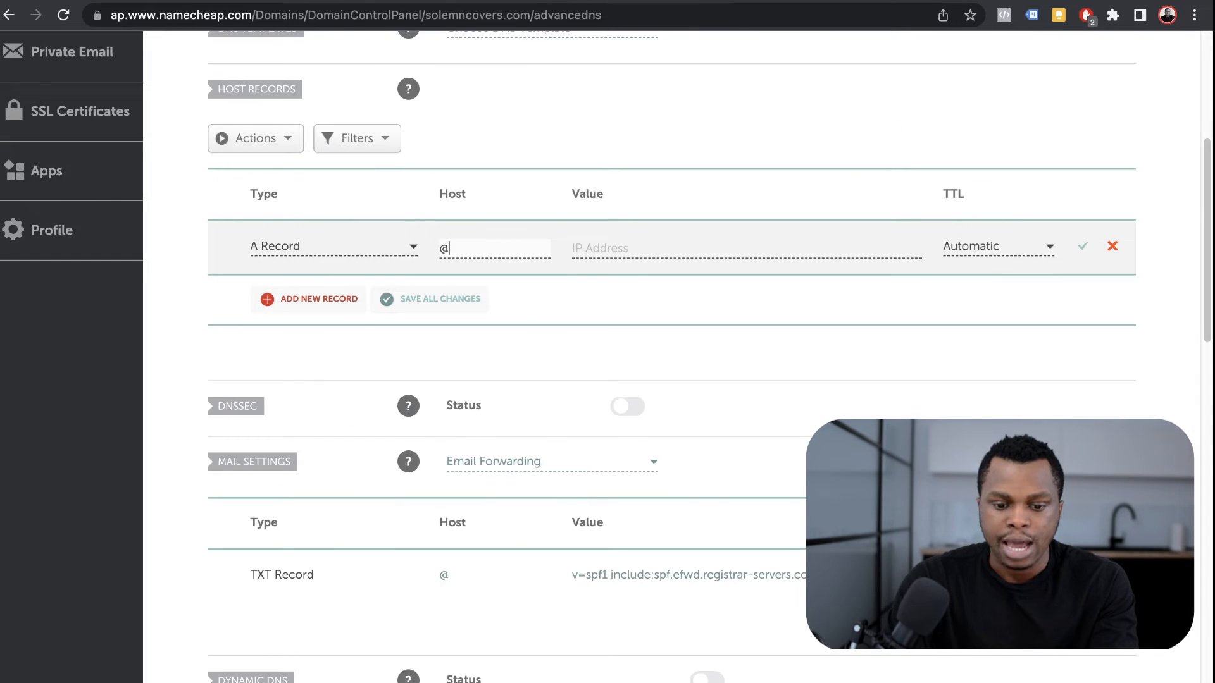
key(super+v)
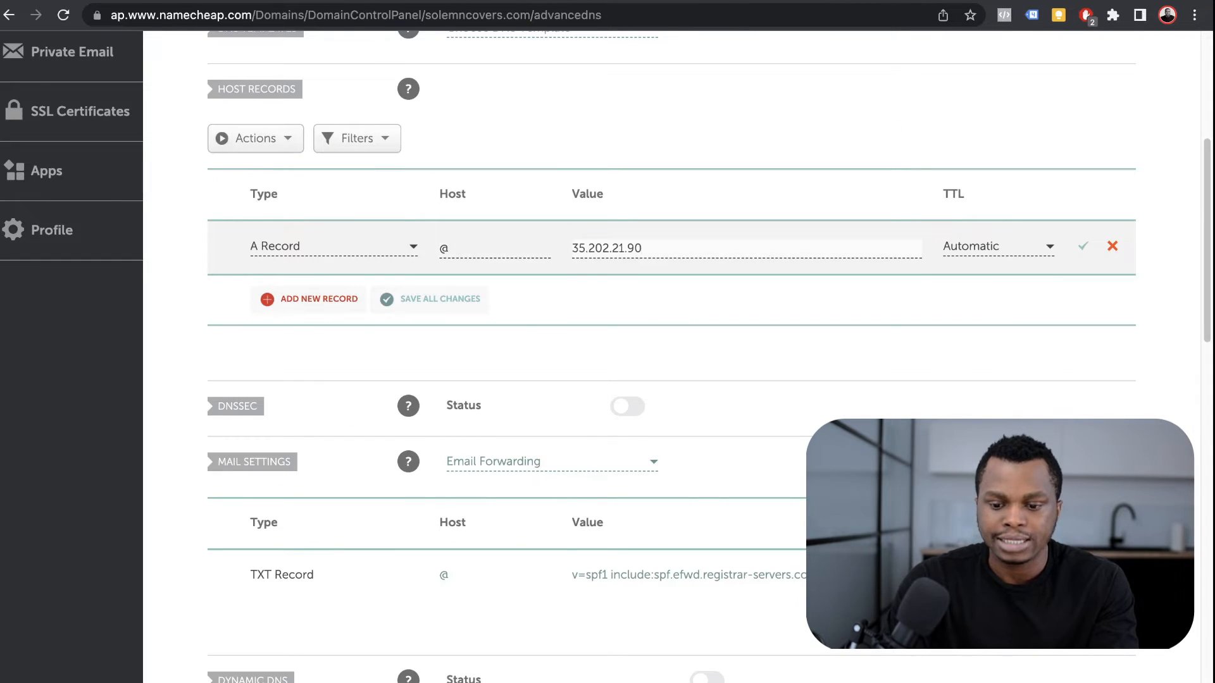
click(1083, 246)
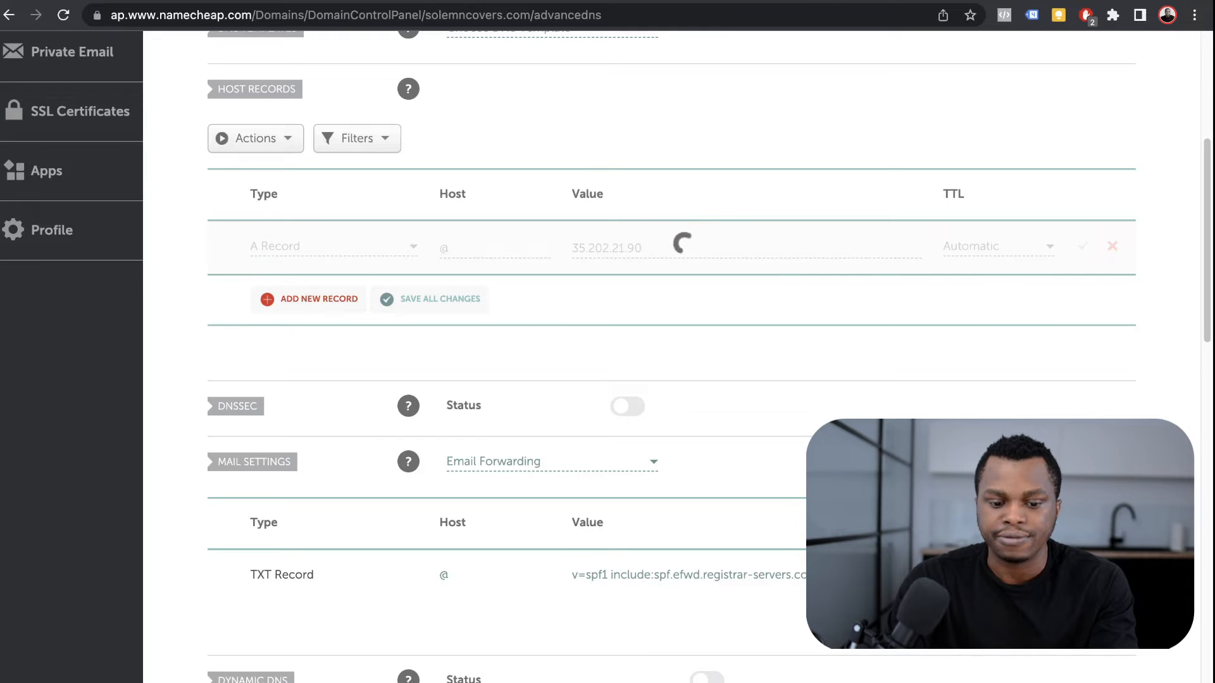
key(ctrl+Tab)
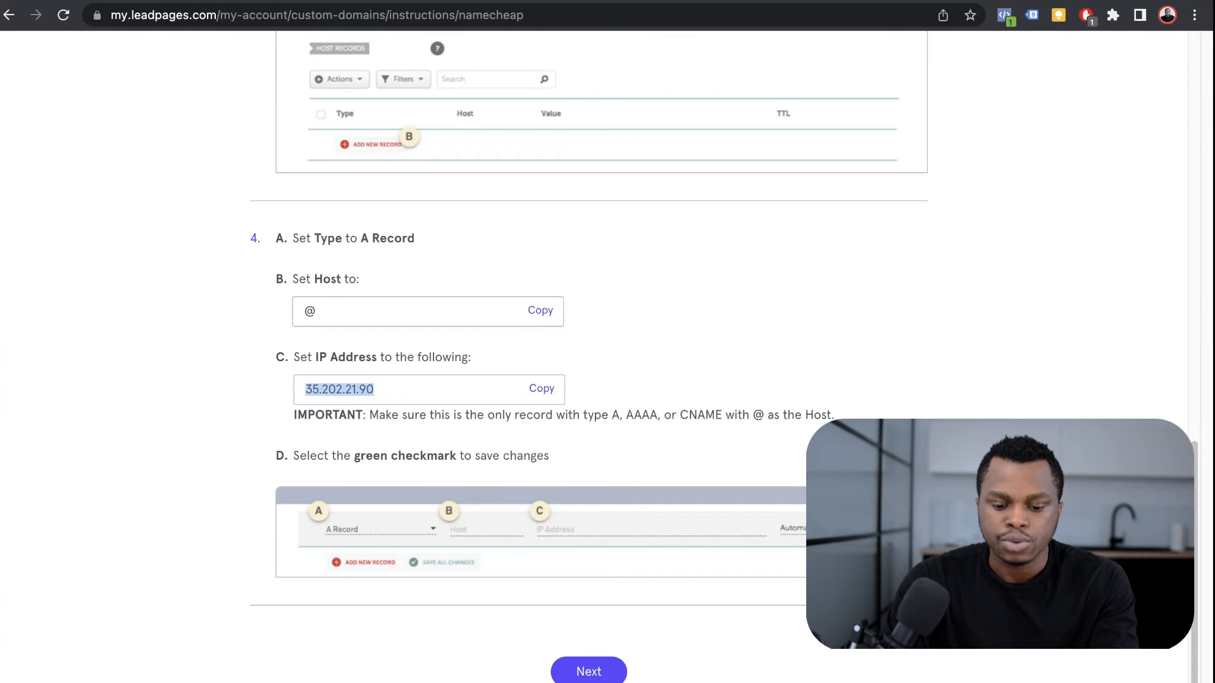
click(588, 671)
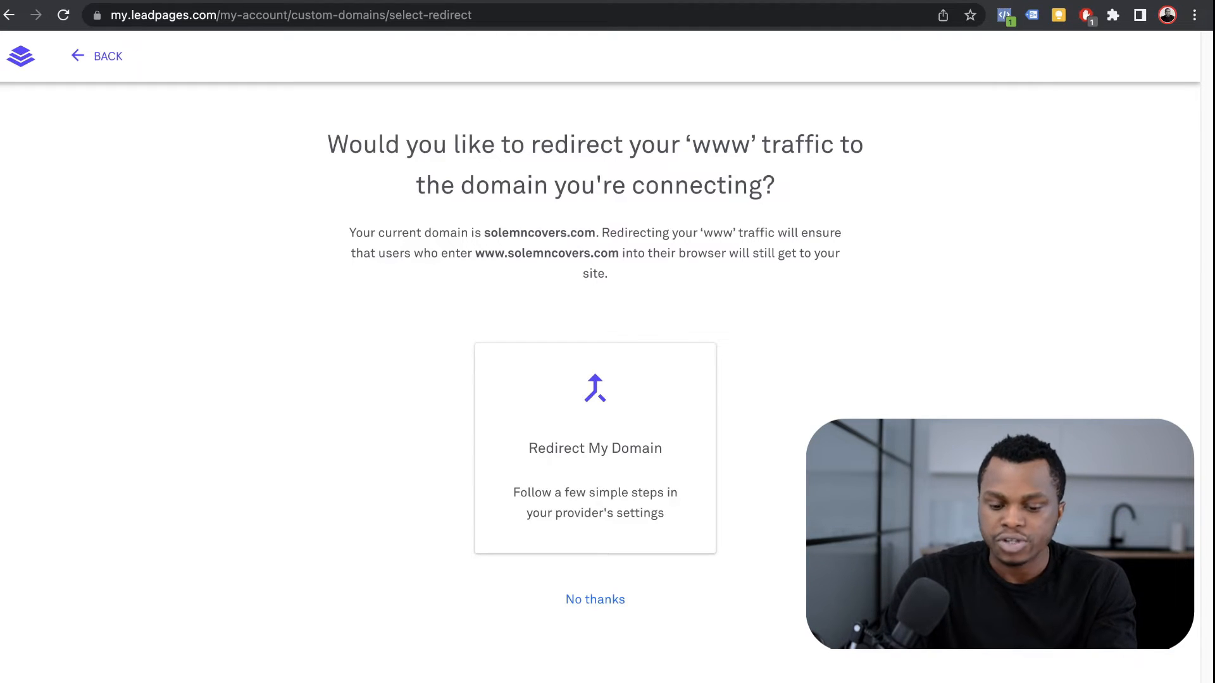
Step: Choose Redirect My Domain for www traffic
click(595, 449)
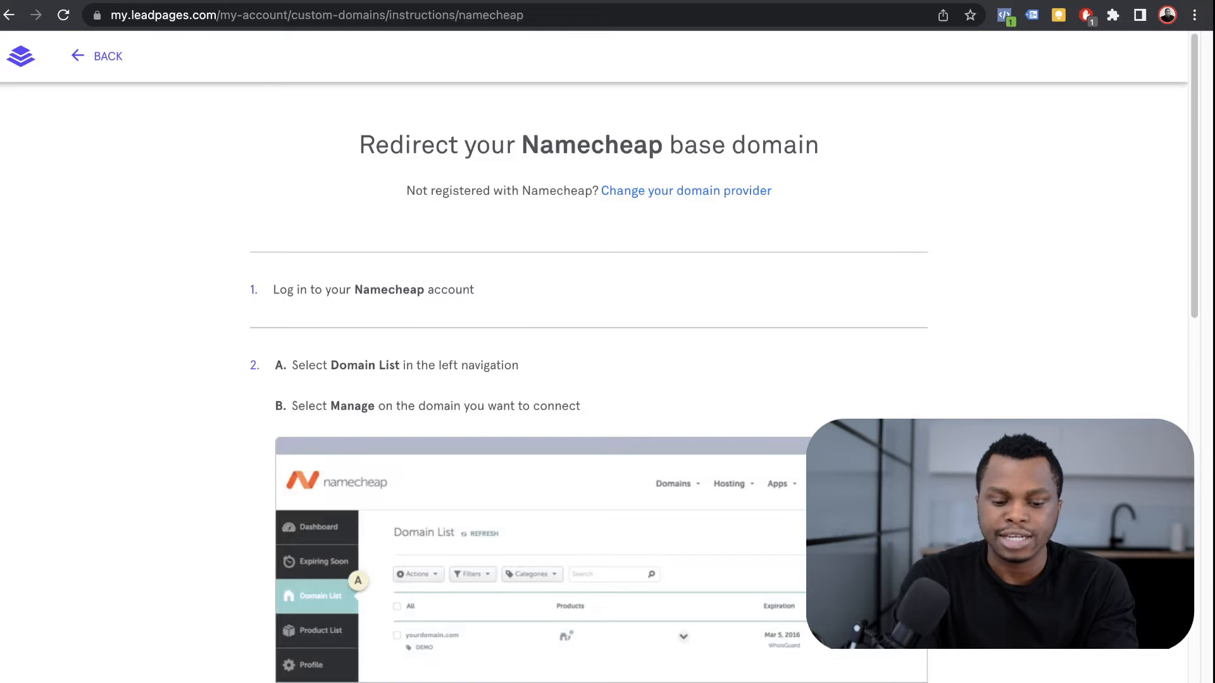
scroll(589, 354, down, 7)
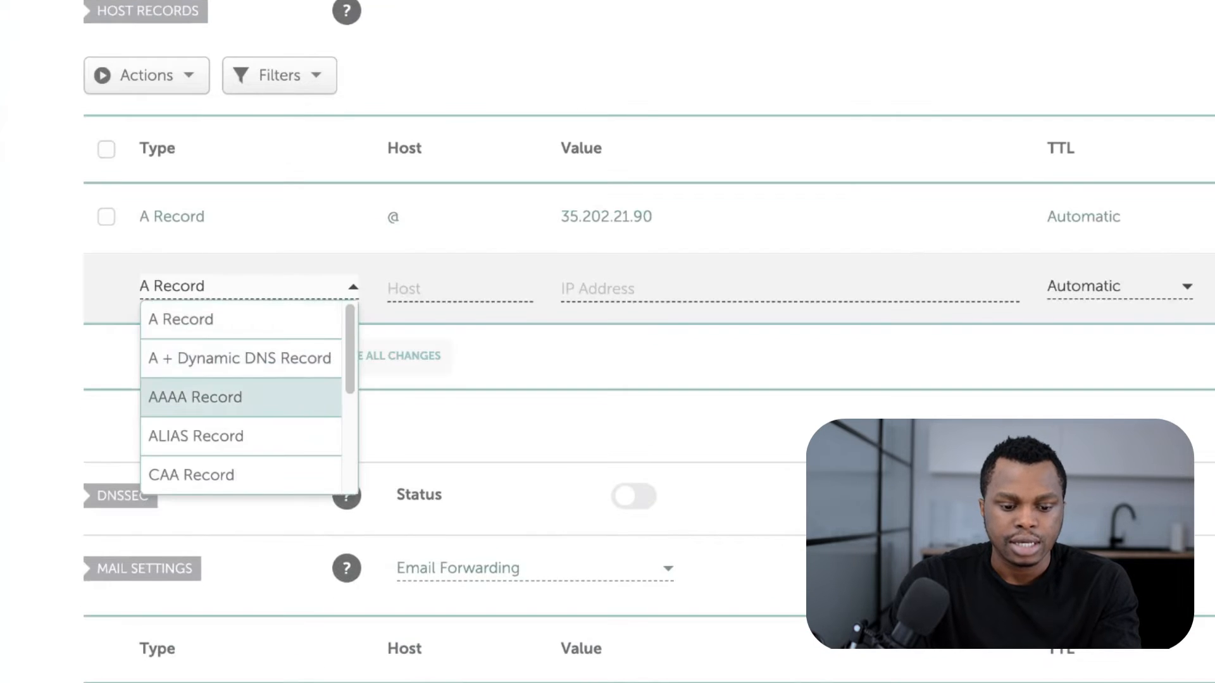
scroll(240, 395, down, 2)
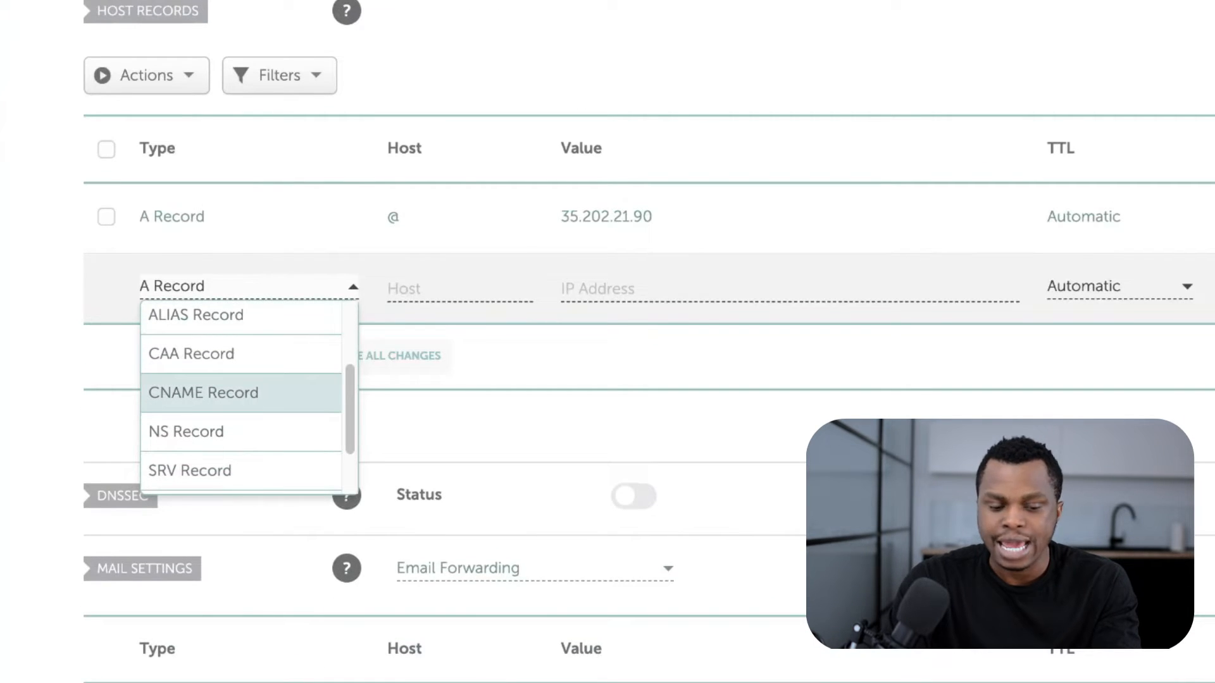
Step: Add a CNAME record with host www targeting custom-proxy.leadpages.net
click(204, 393)
click(460, 289)
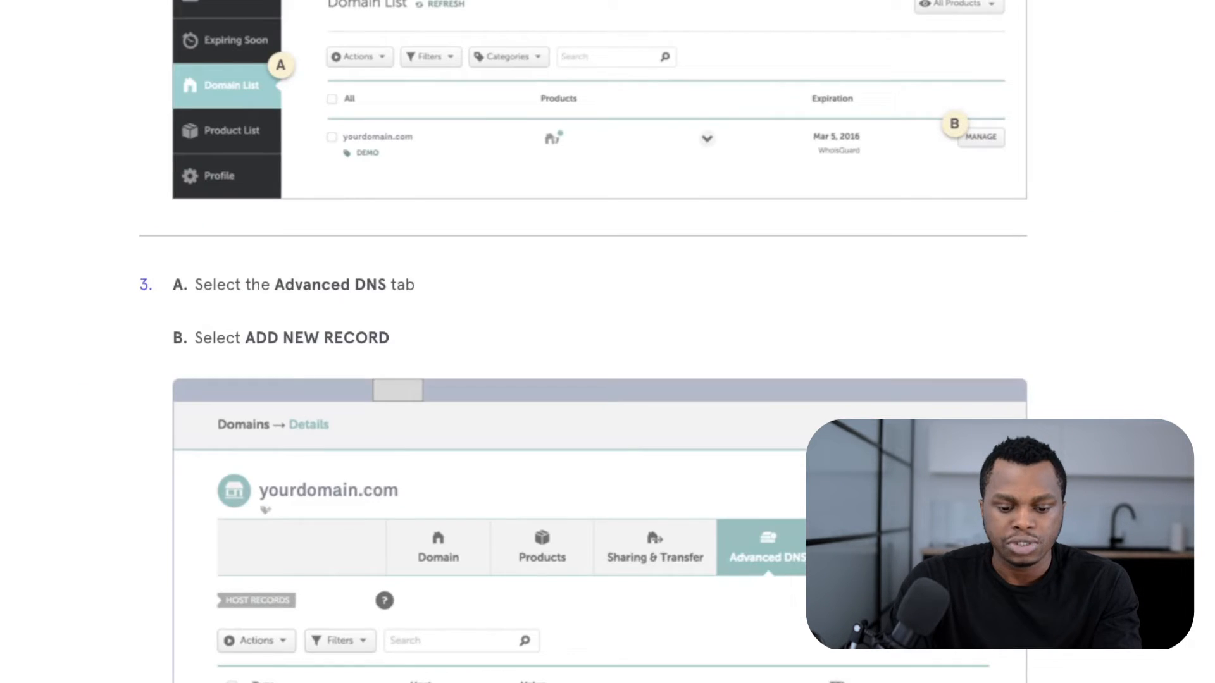
scroll(600, 342, down, 8)
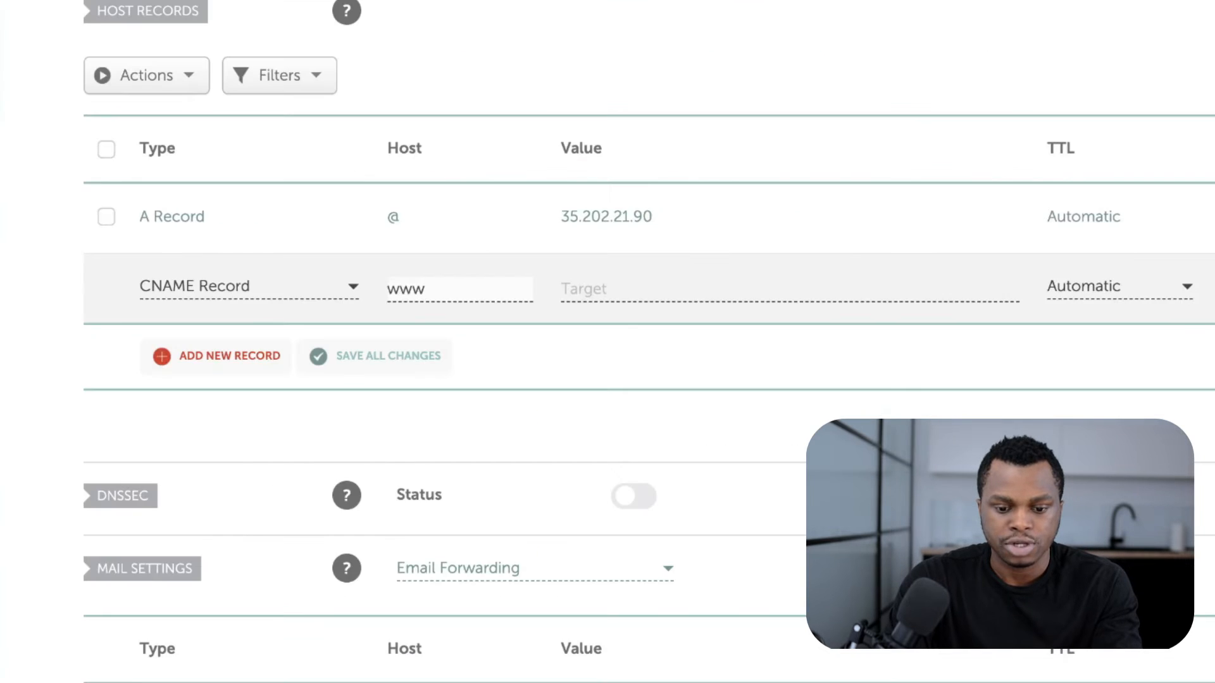
click(632, 289)
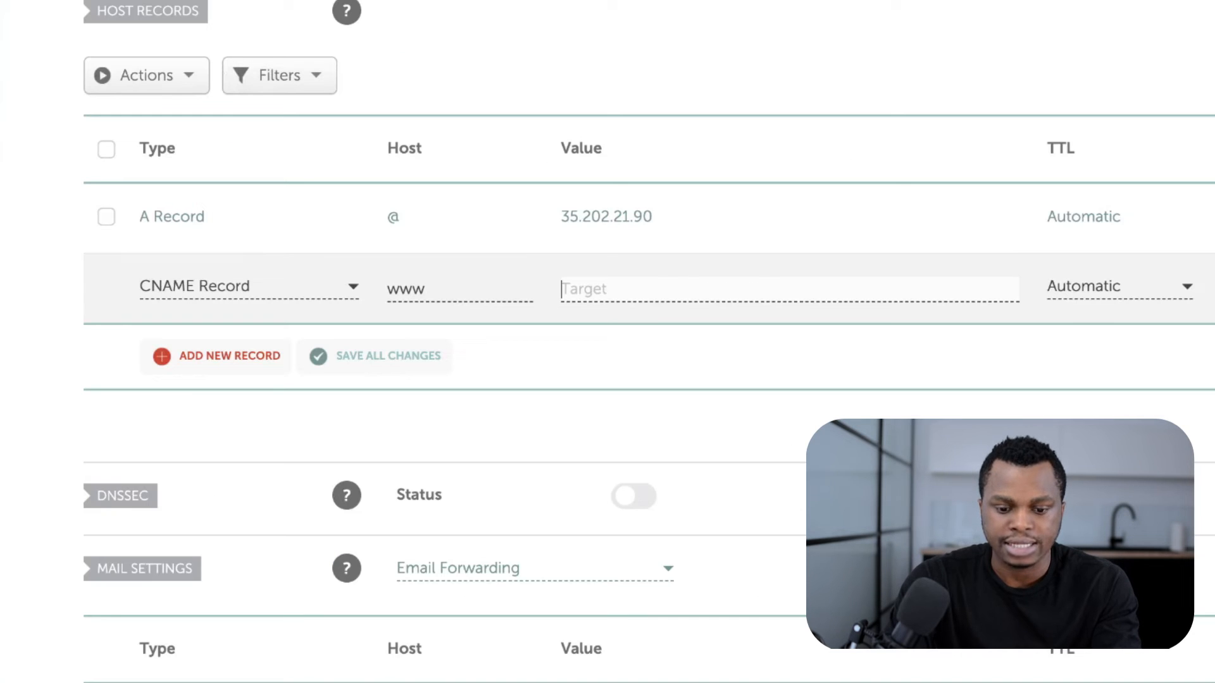
text(custom-proxy.leadpages.net.)
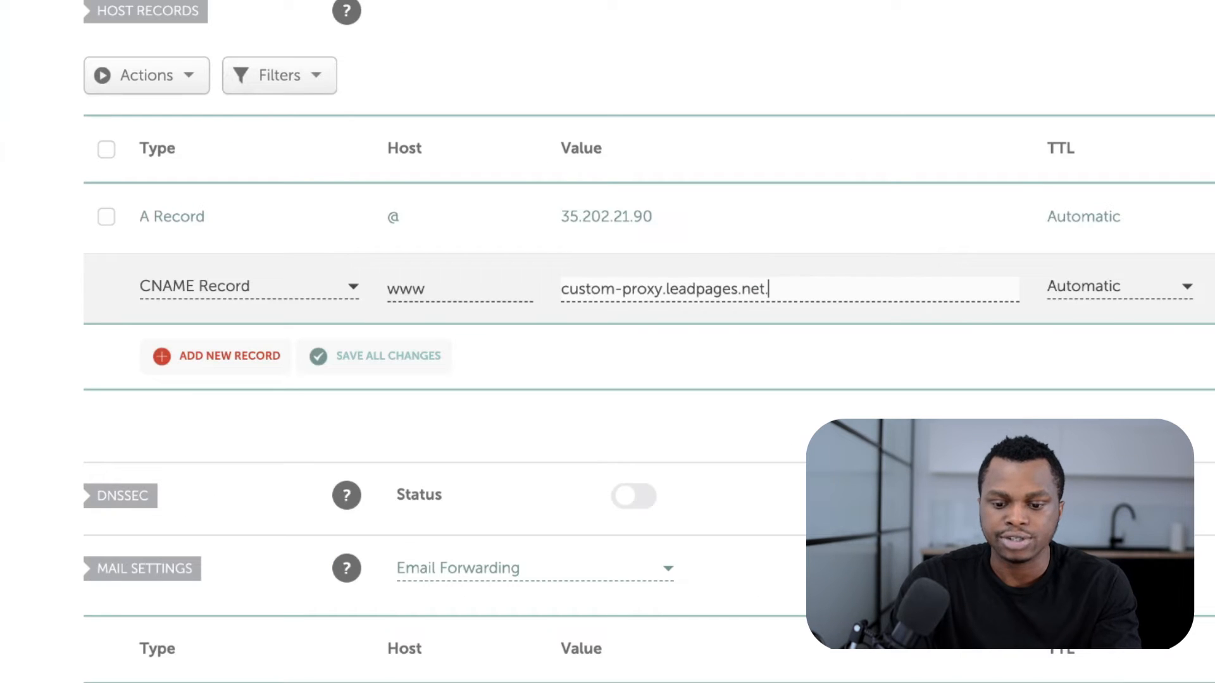
click(1202, 296)
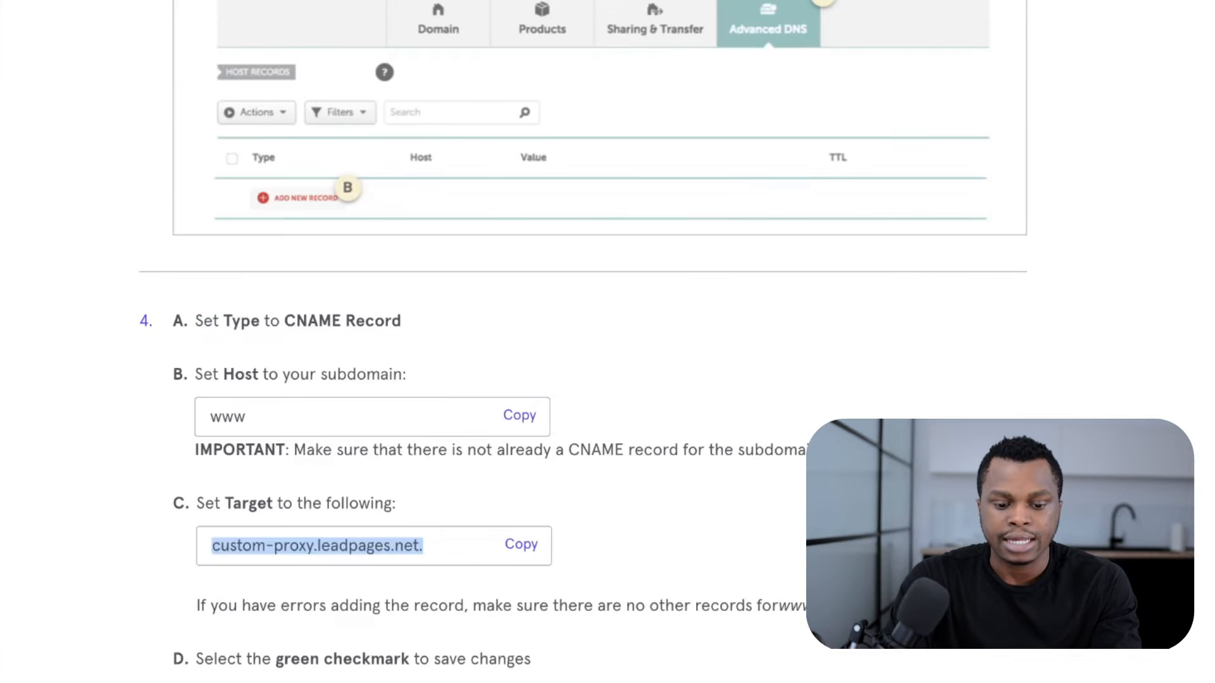
scroll(608, 342, down, 3)
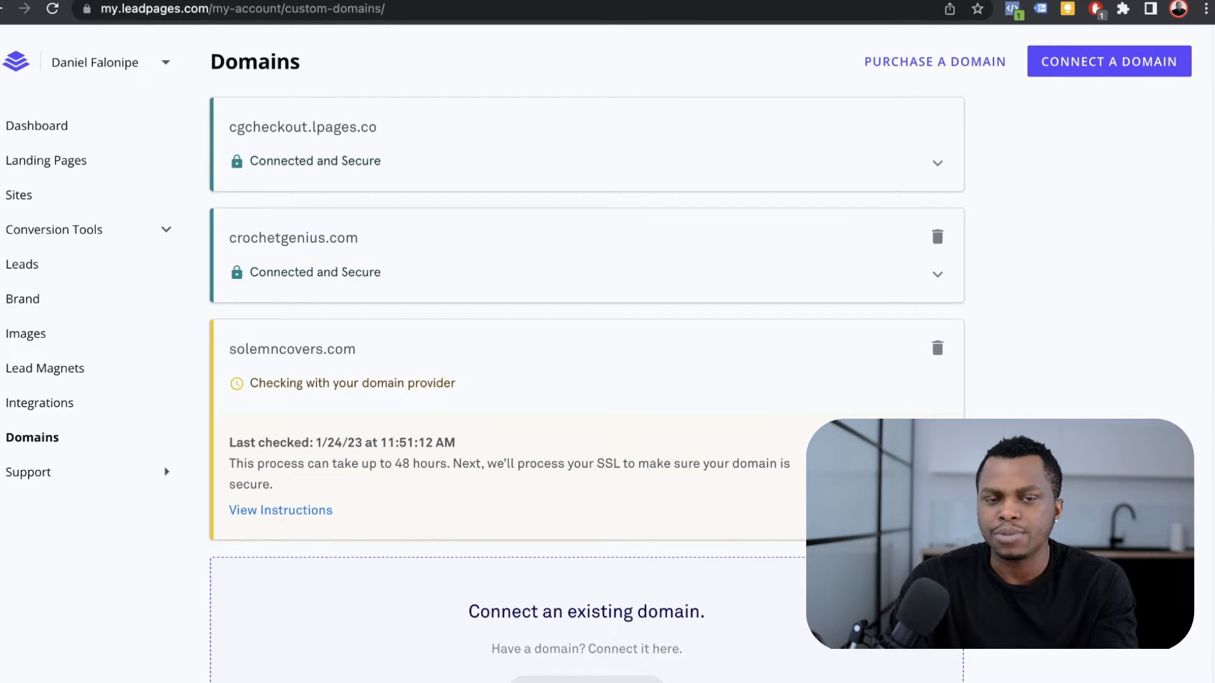
Step: Go from the Domains list to the Landing Pages list
scroll(586, 355, down, 2)
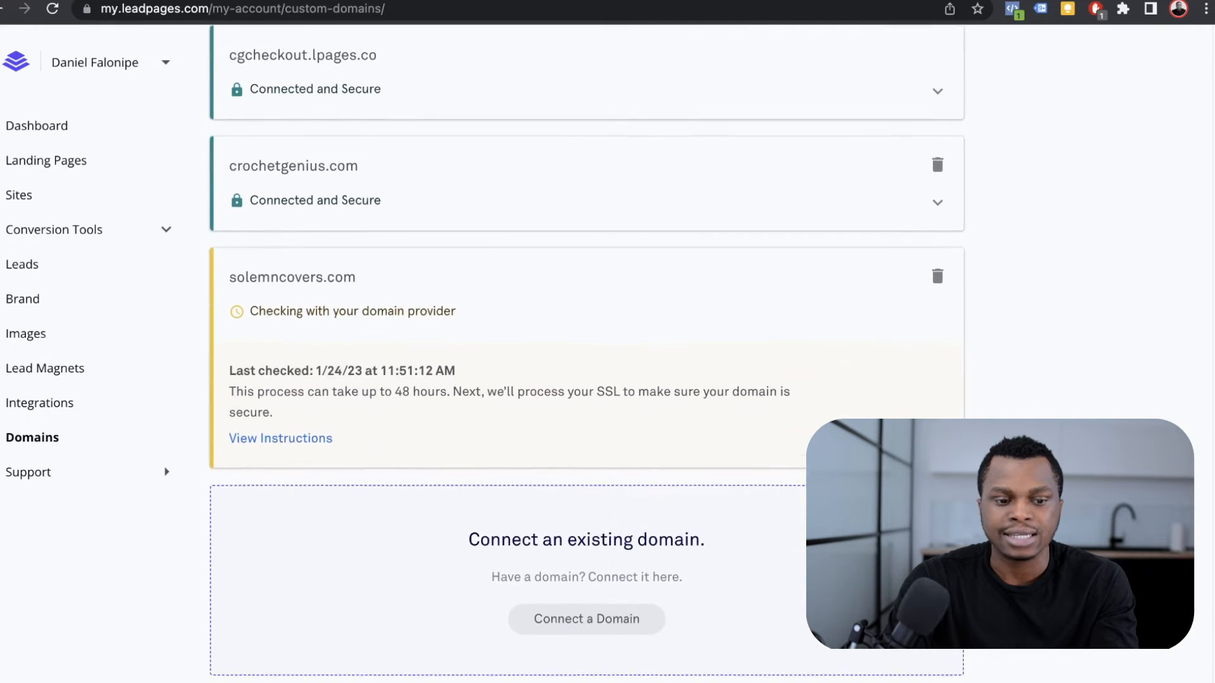
scroll(587, 354, down, 1)
scroll(586, 354, up, 3)
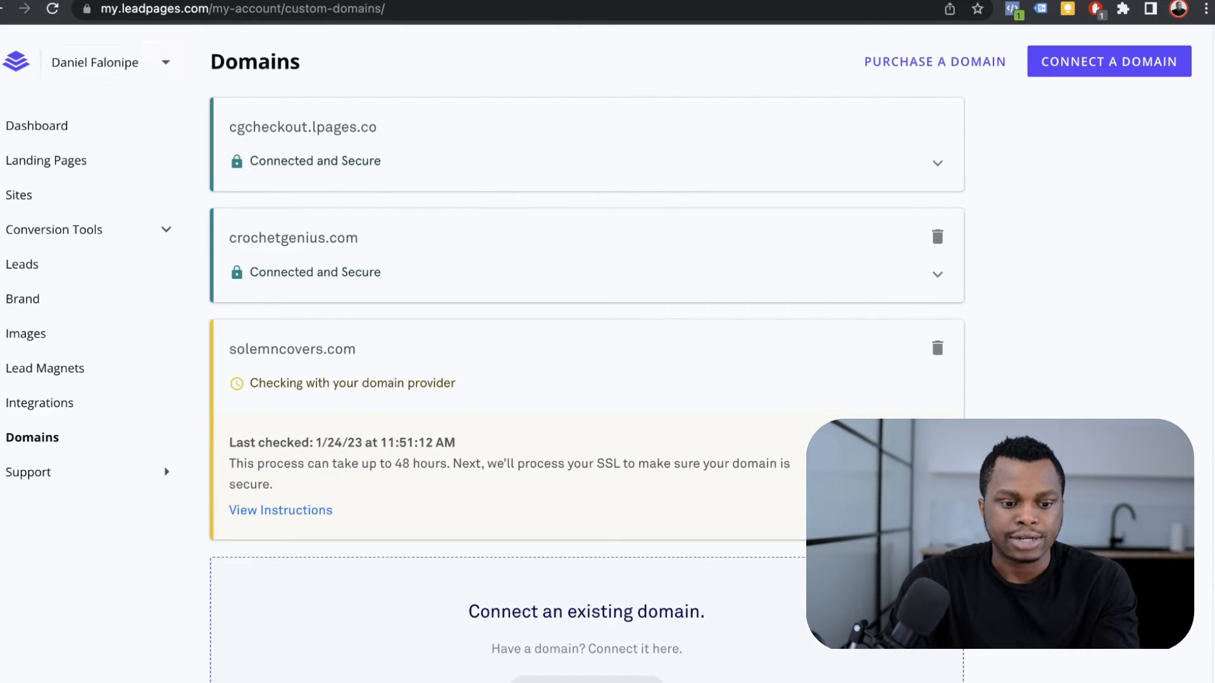
click(46, 160)
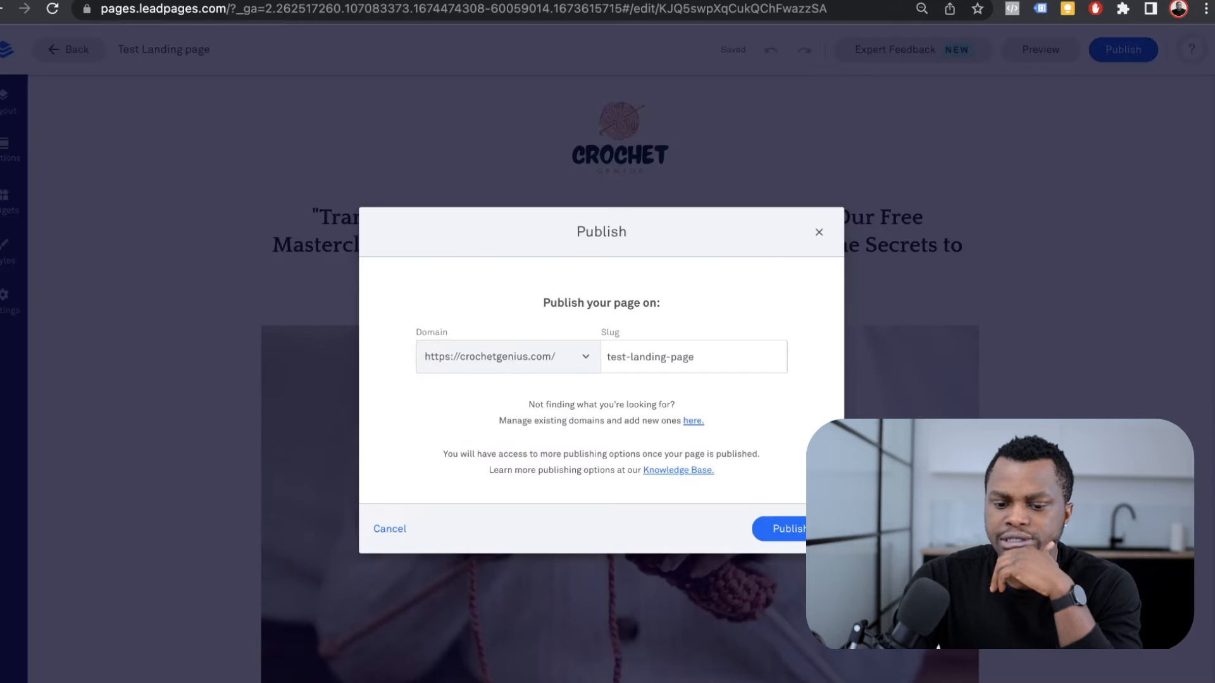
Step: Keep crochetgenius.com as the domain, change the slug to 'testpage', and publish
click(508, 357)
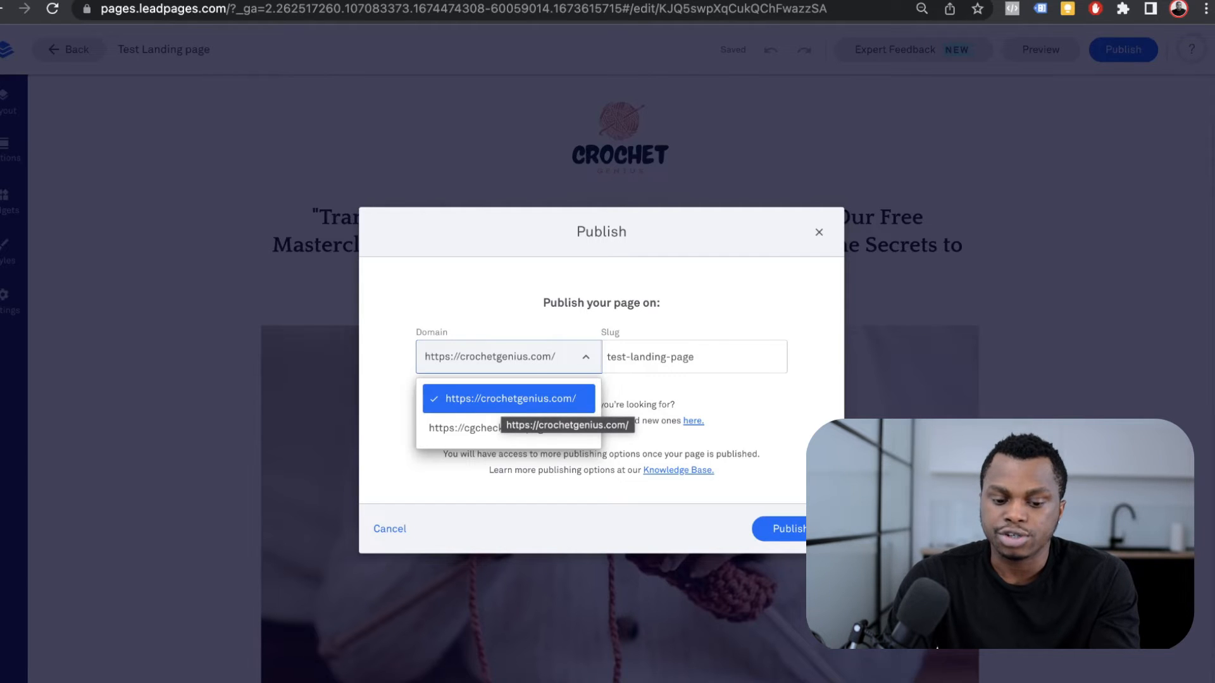
click(502, 403)
triple_click(683, 357)
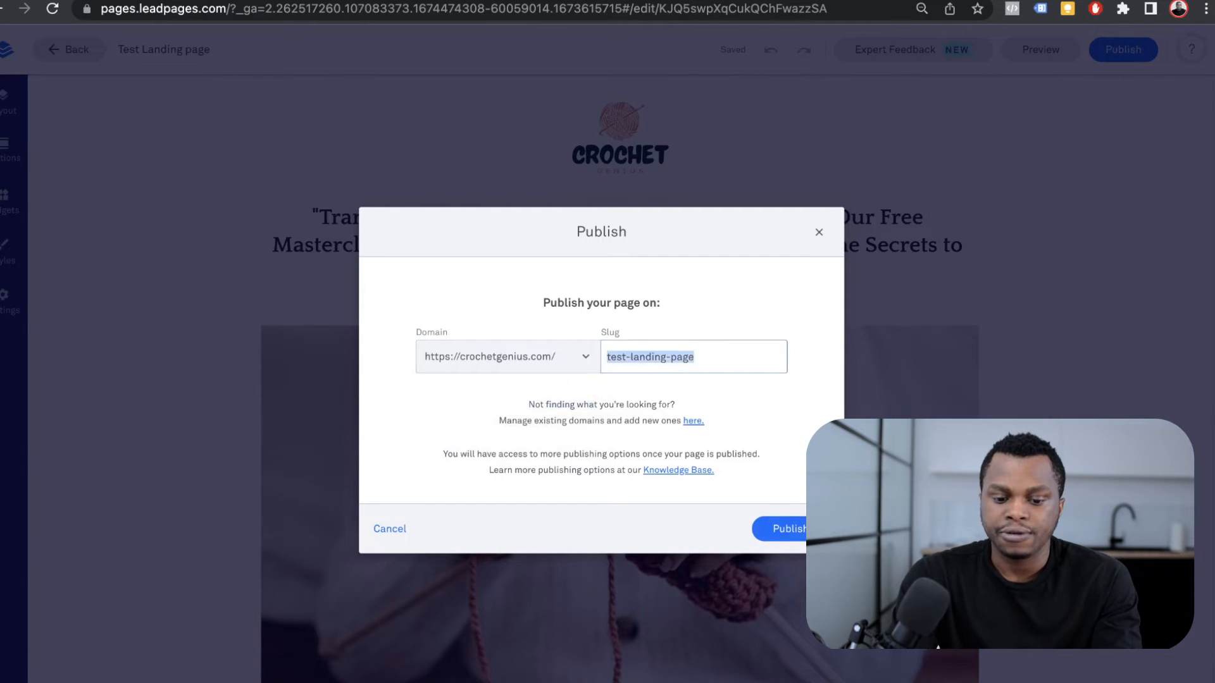
key(BackSpace)
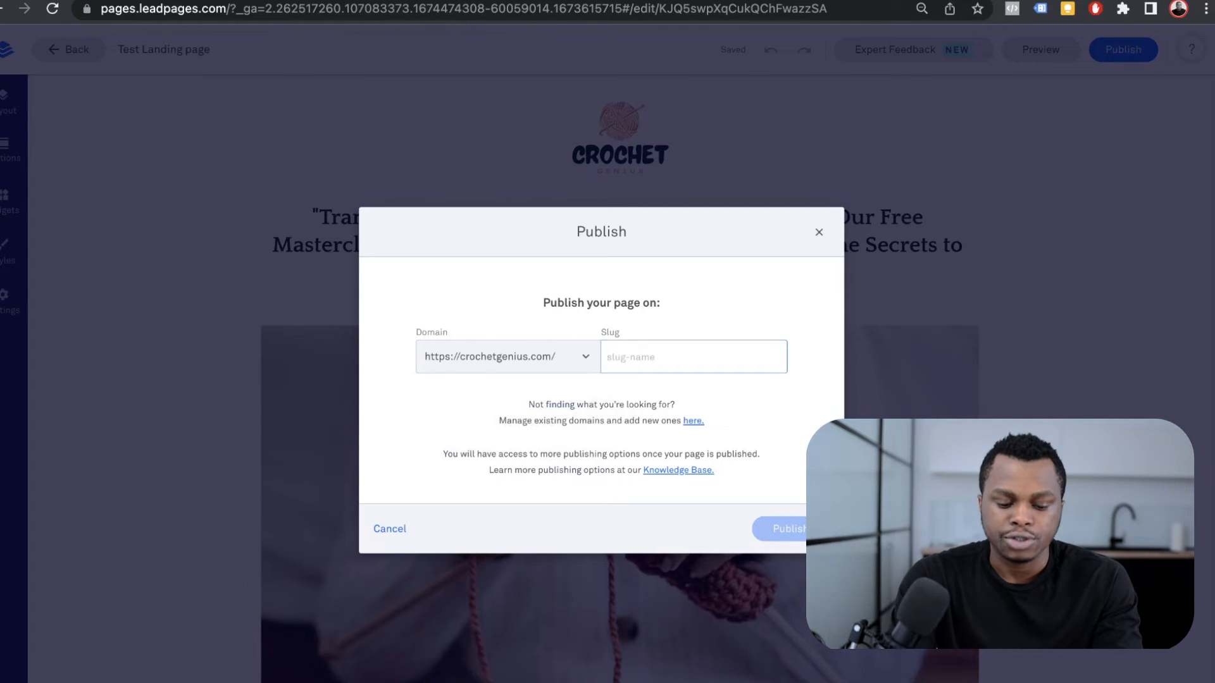
text(test)
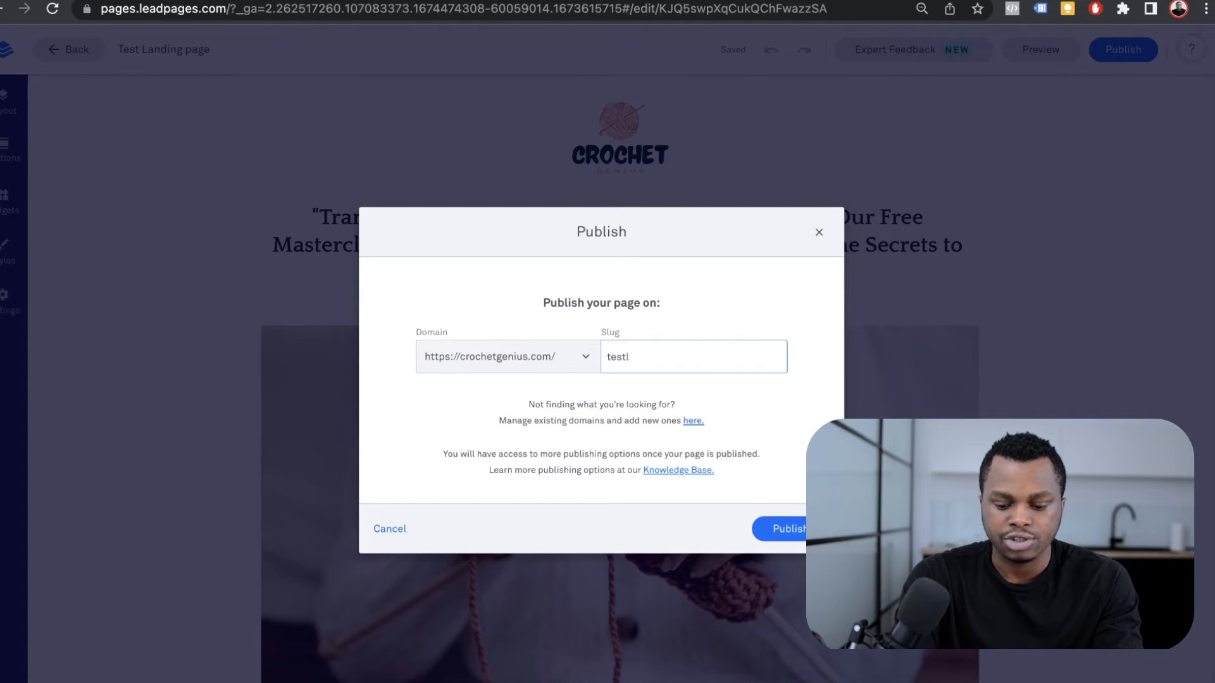
text(page)
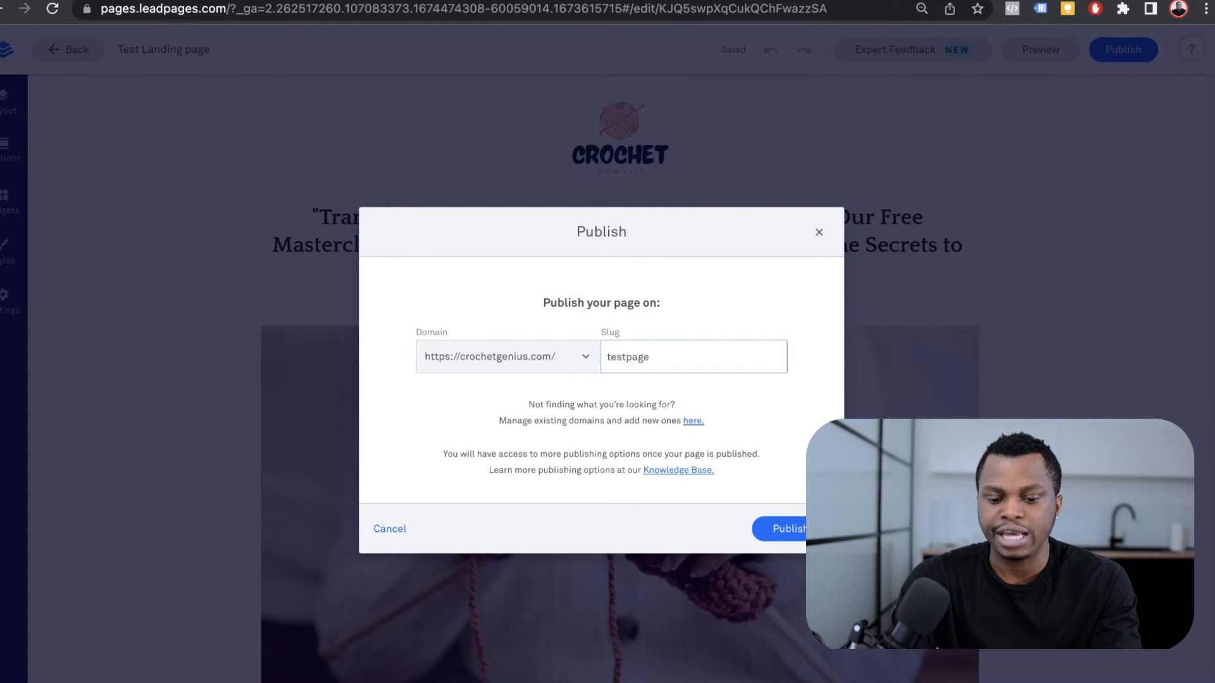
click(810, 531)
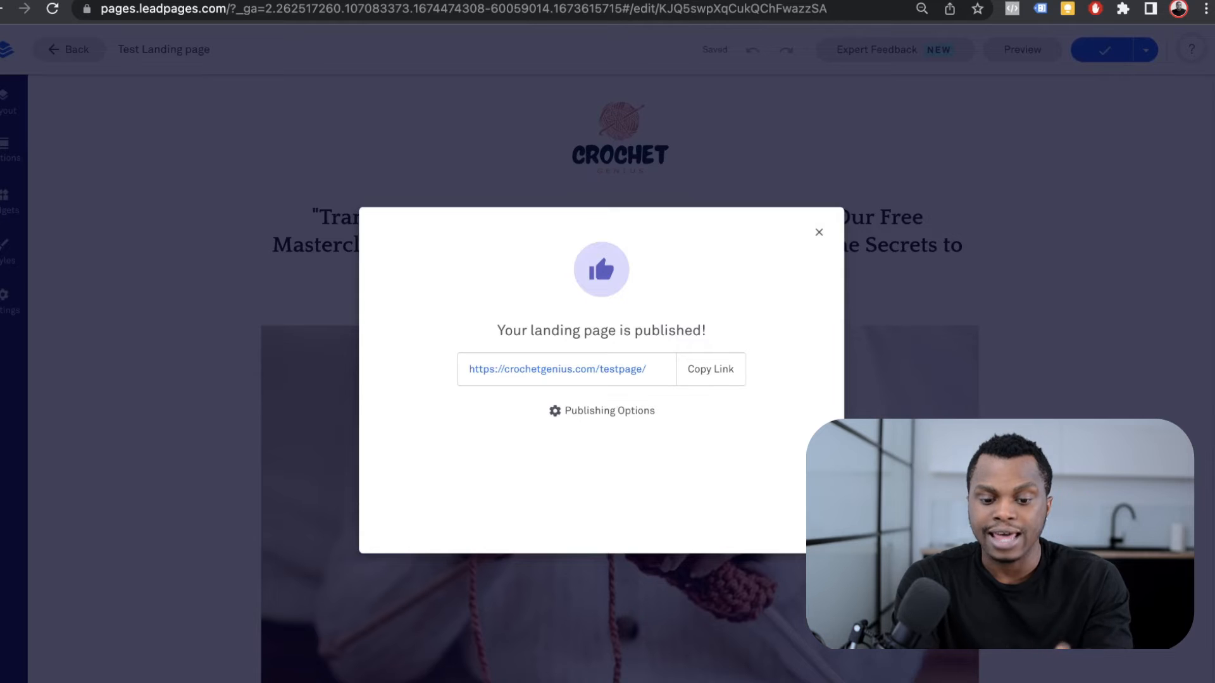
click(711, 370)
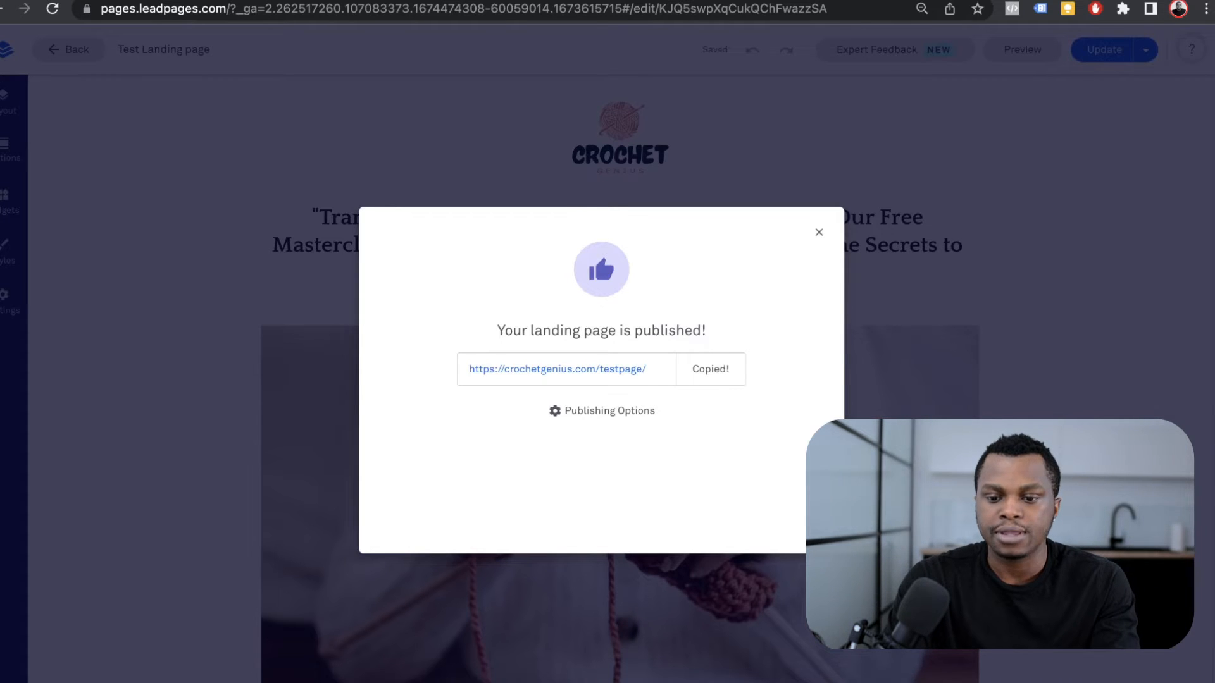
key(ctrl+t)
key(ctrl+v)
key(Return)
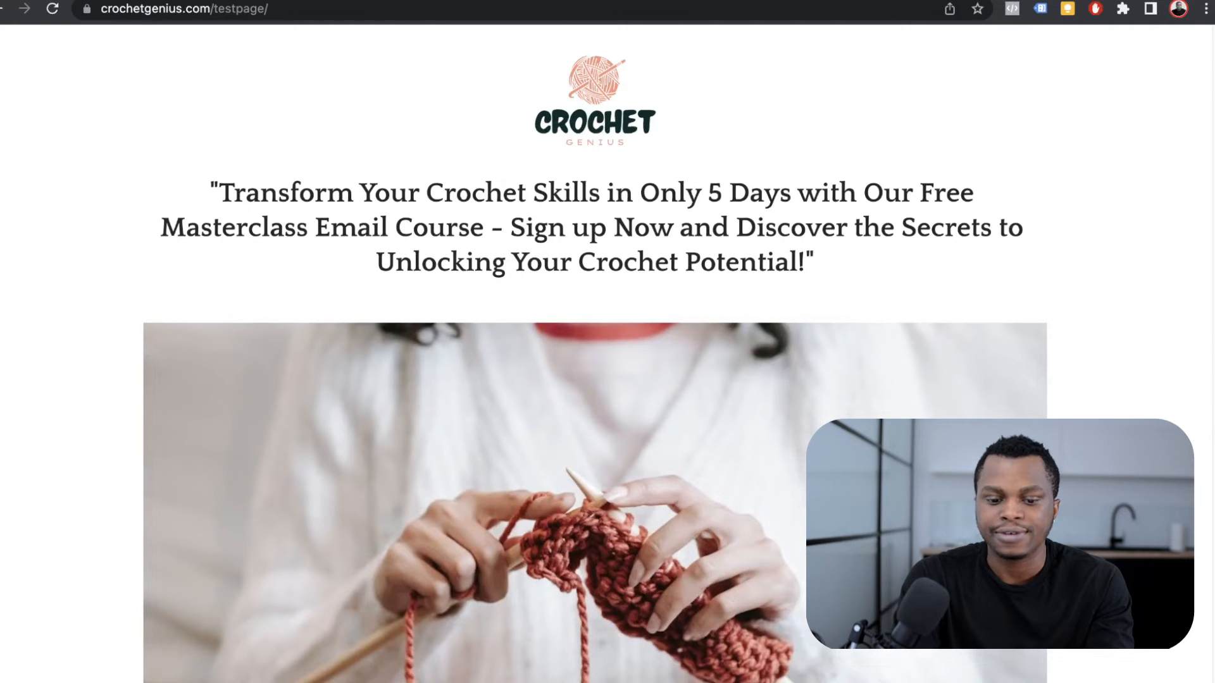
scroll(595, 354, down, 3)
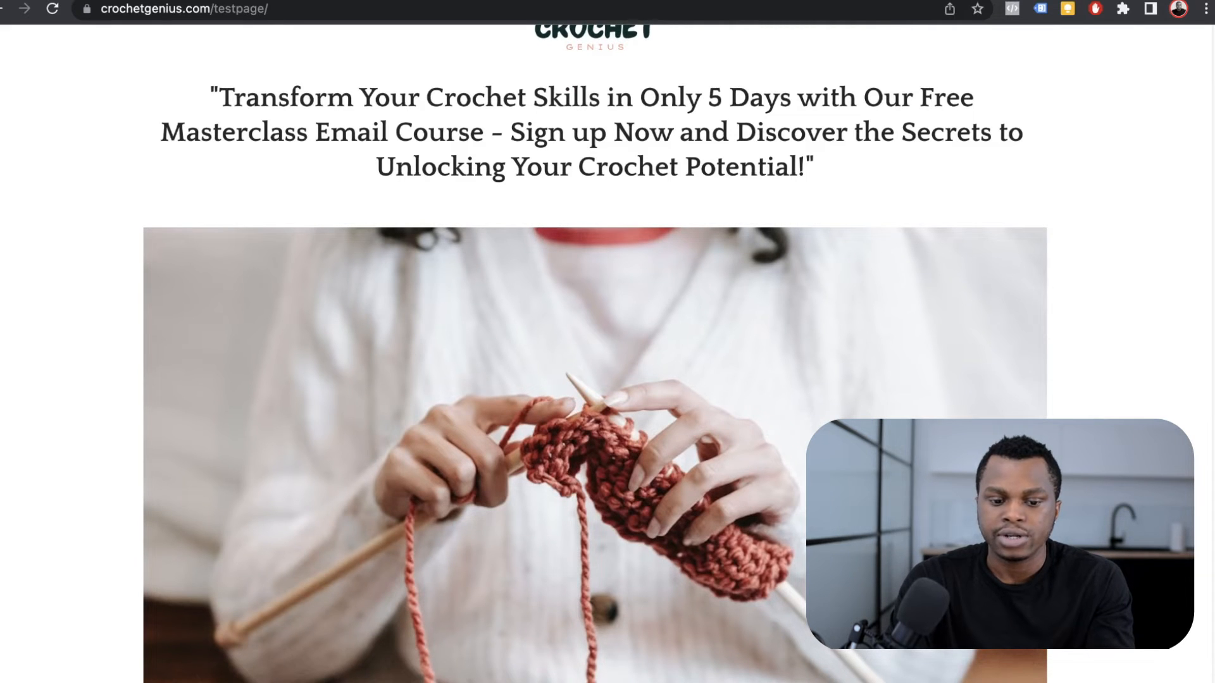
scroll(595, 354, down, 10)
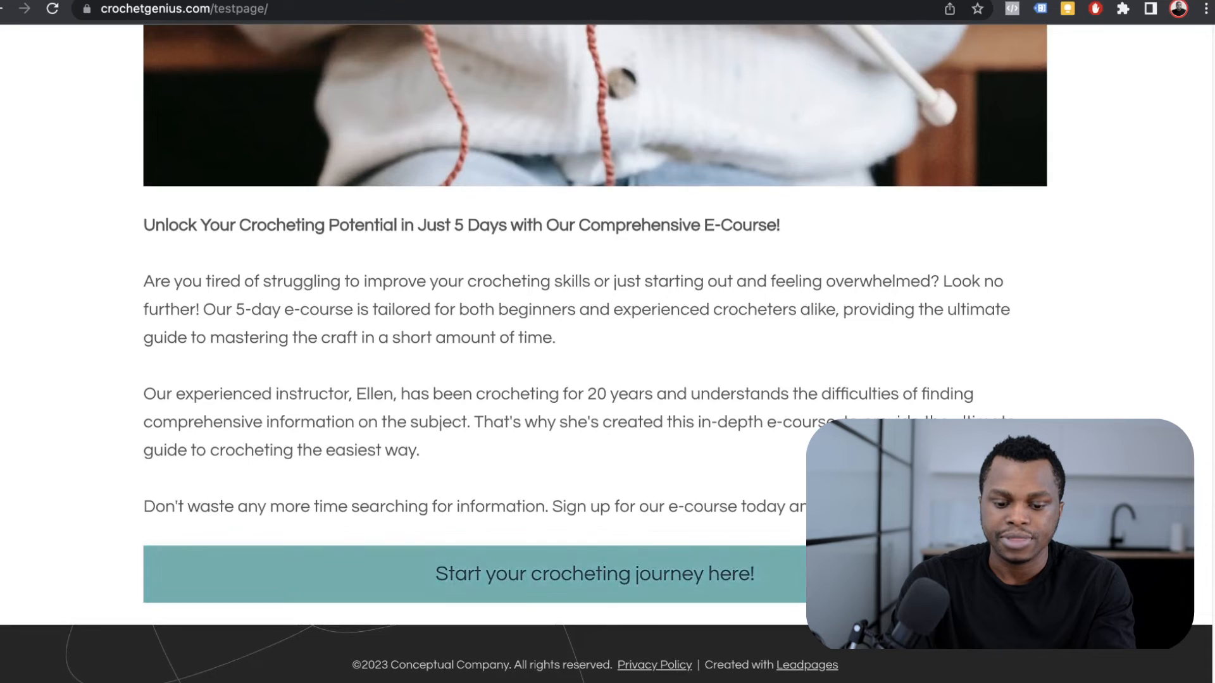
click(595, 574)
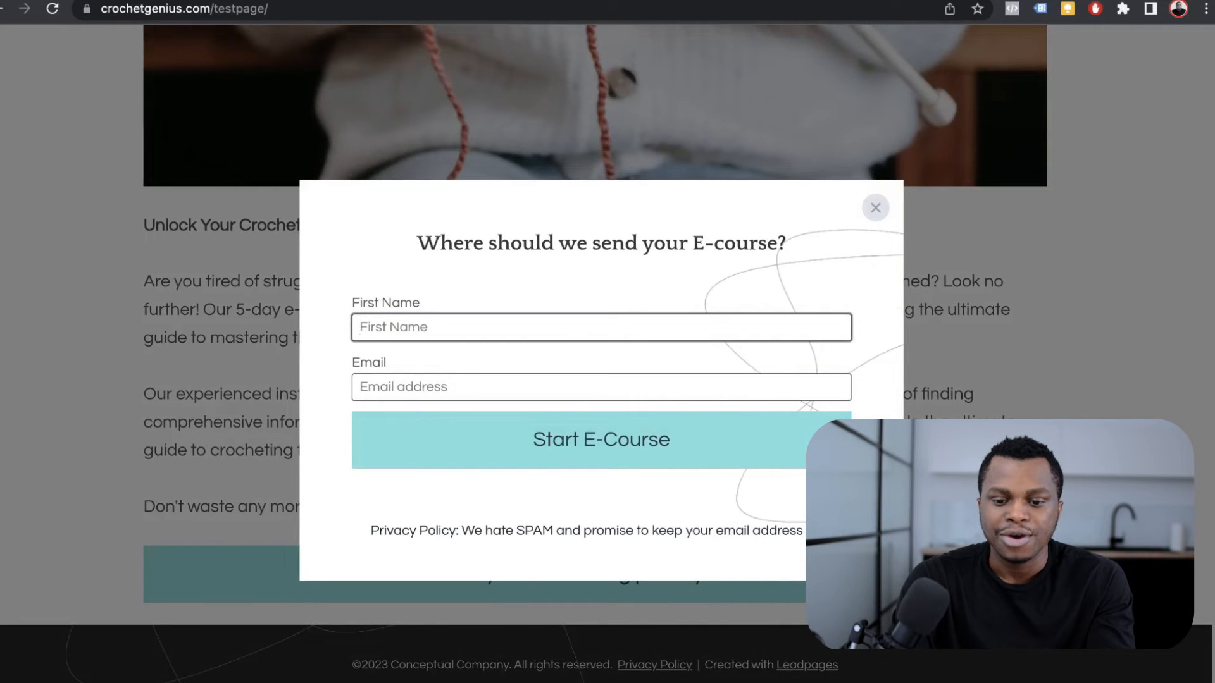
key(Escape)
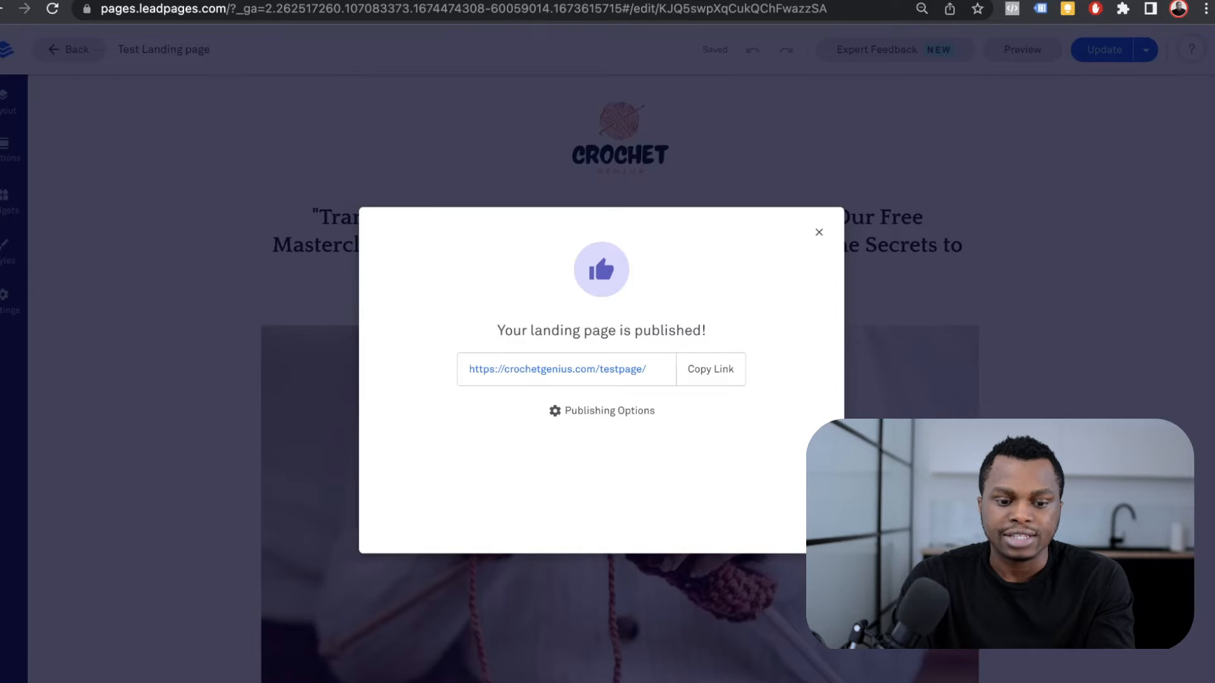
Step: Dismiss the publish confirmation and show the Landing Pages list
click(818, 233)
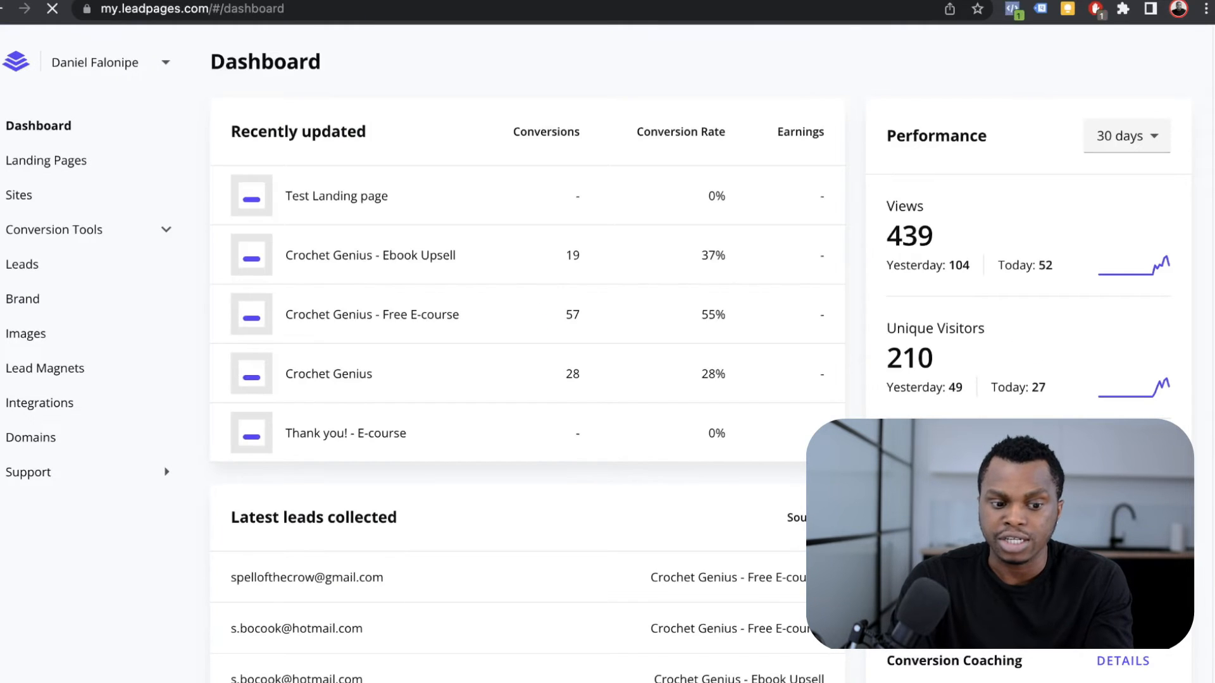
click(48, 161)
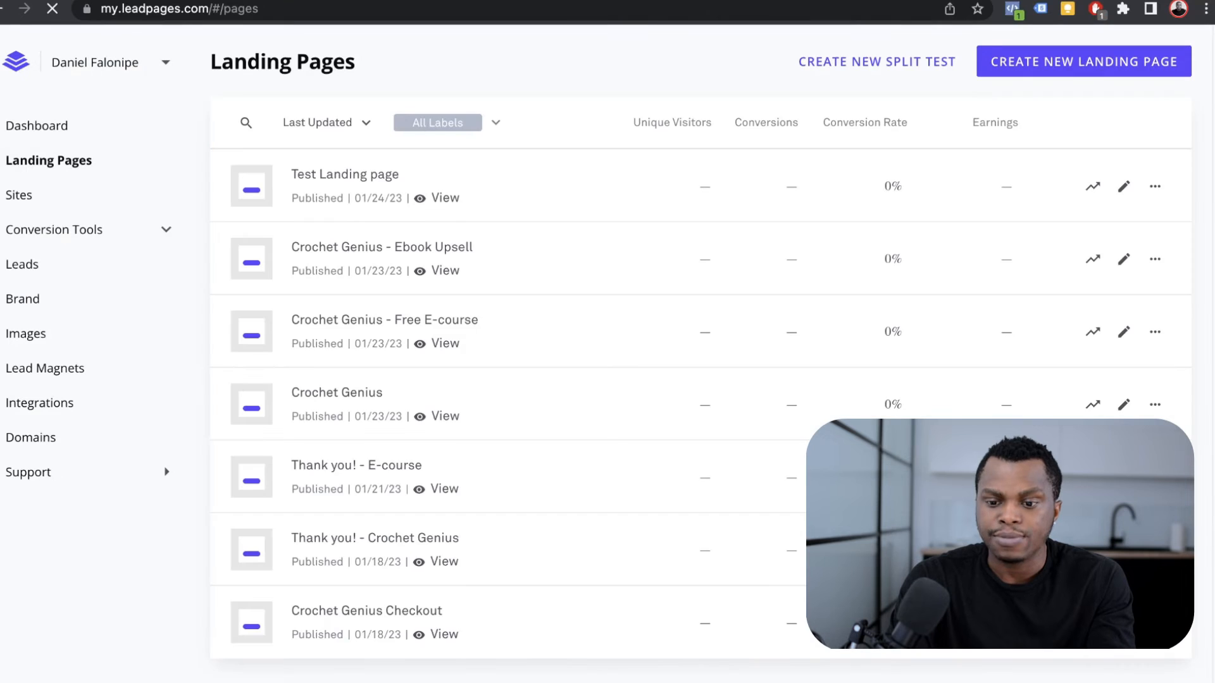
Step: Create a new landing page, filtering templates to Thank You & Confirmation
click(1083, 61)
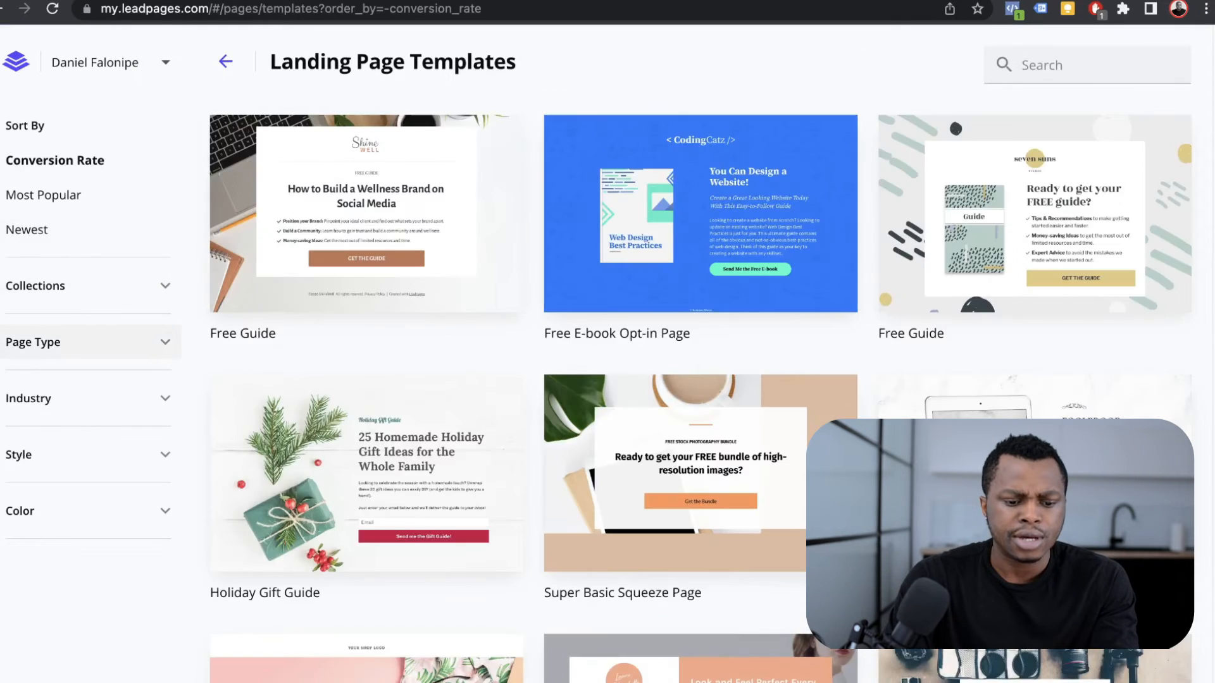
click(89, 342)
scroll(89, 538, down, 4)
click(85, 537)
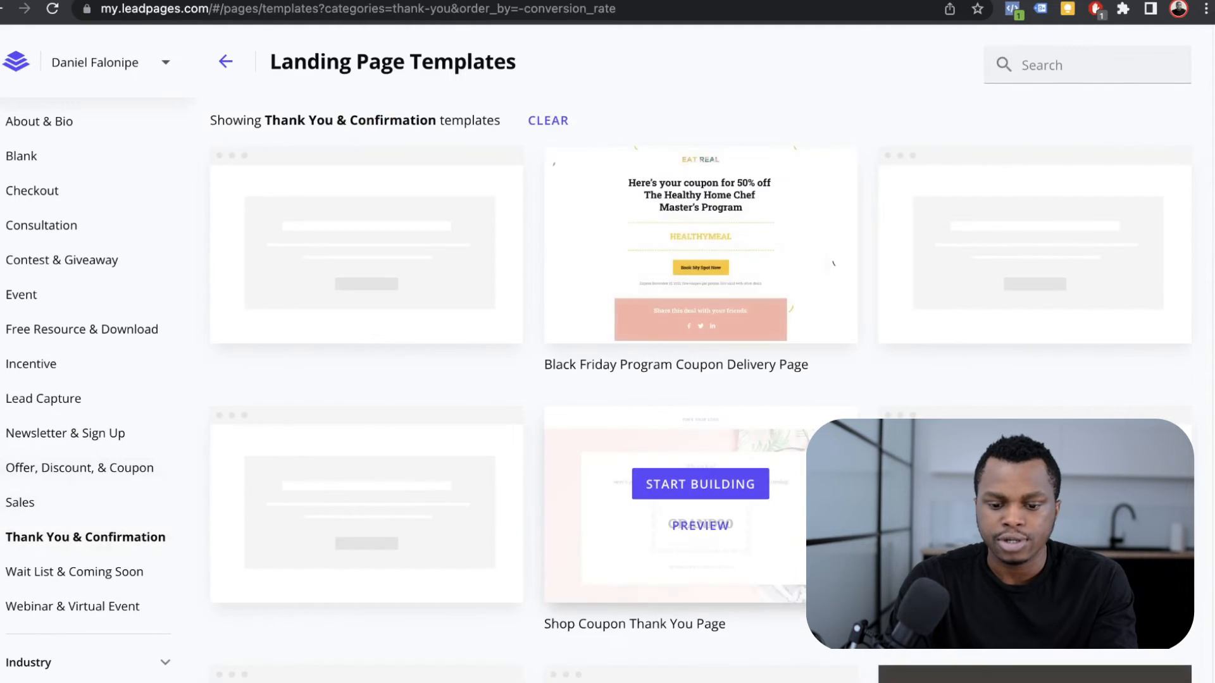
scroll(1035, 285, down, 3)
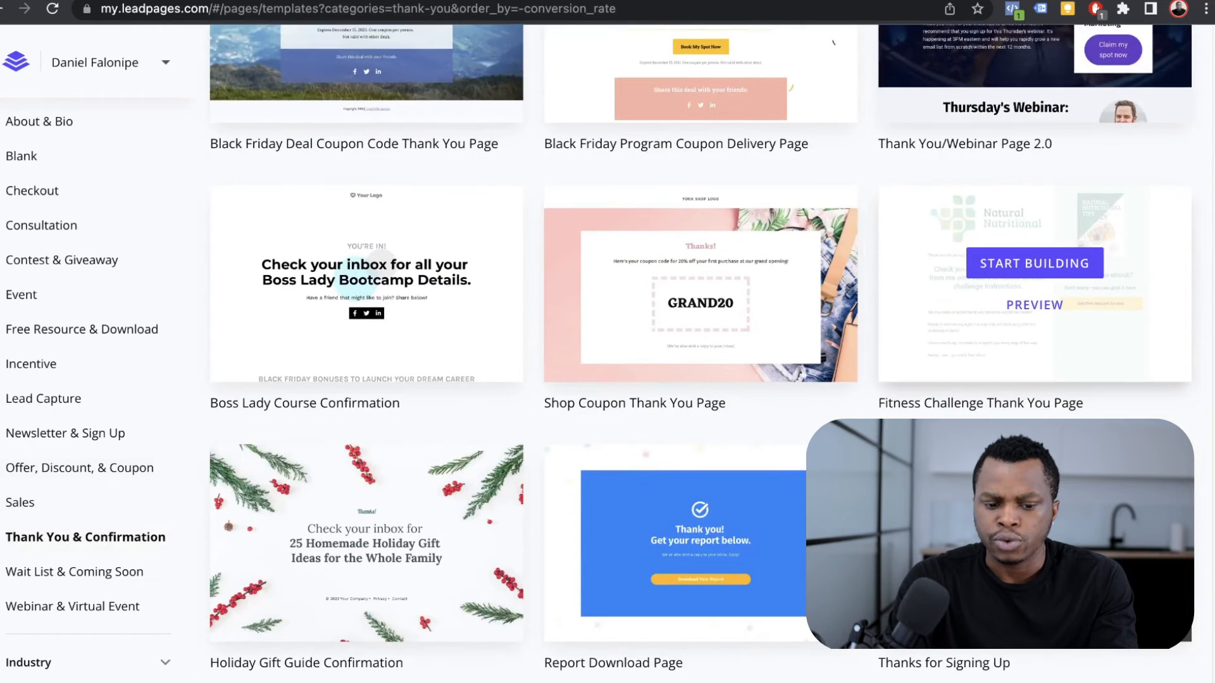
scroll(1035, 316, down, 2)
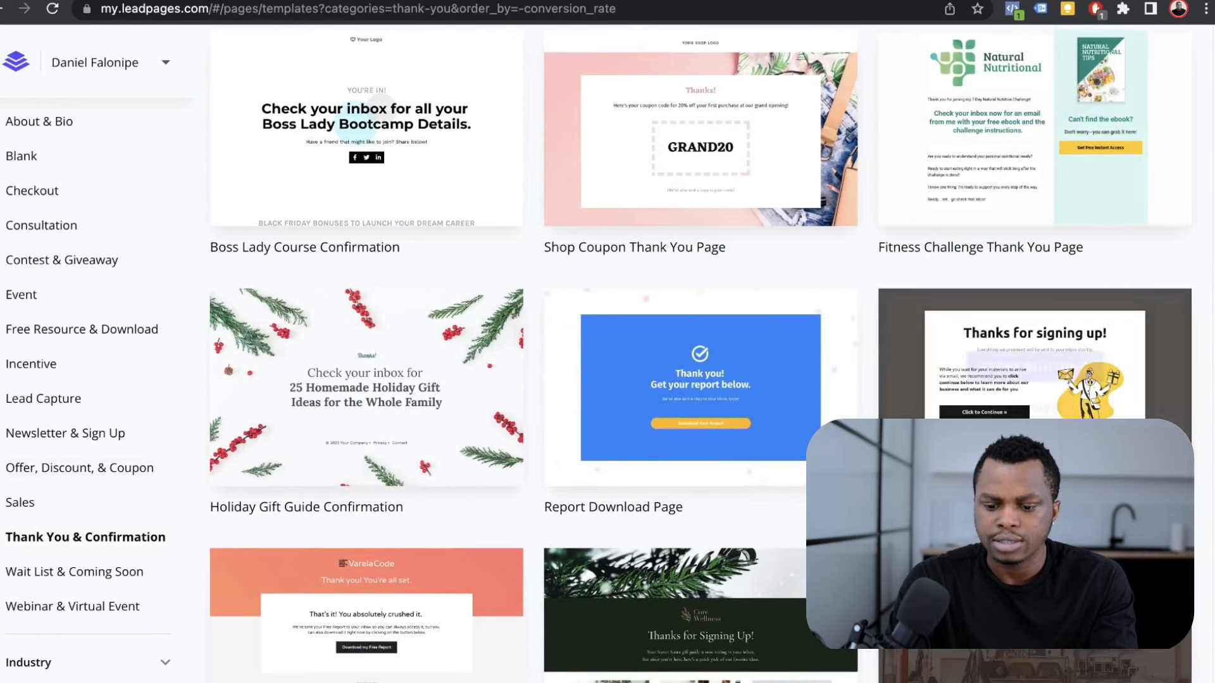
scroll(1034, 373, down, 3)
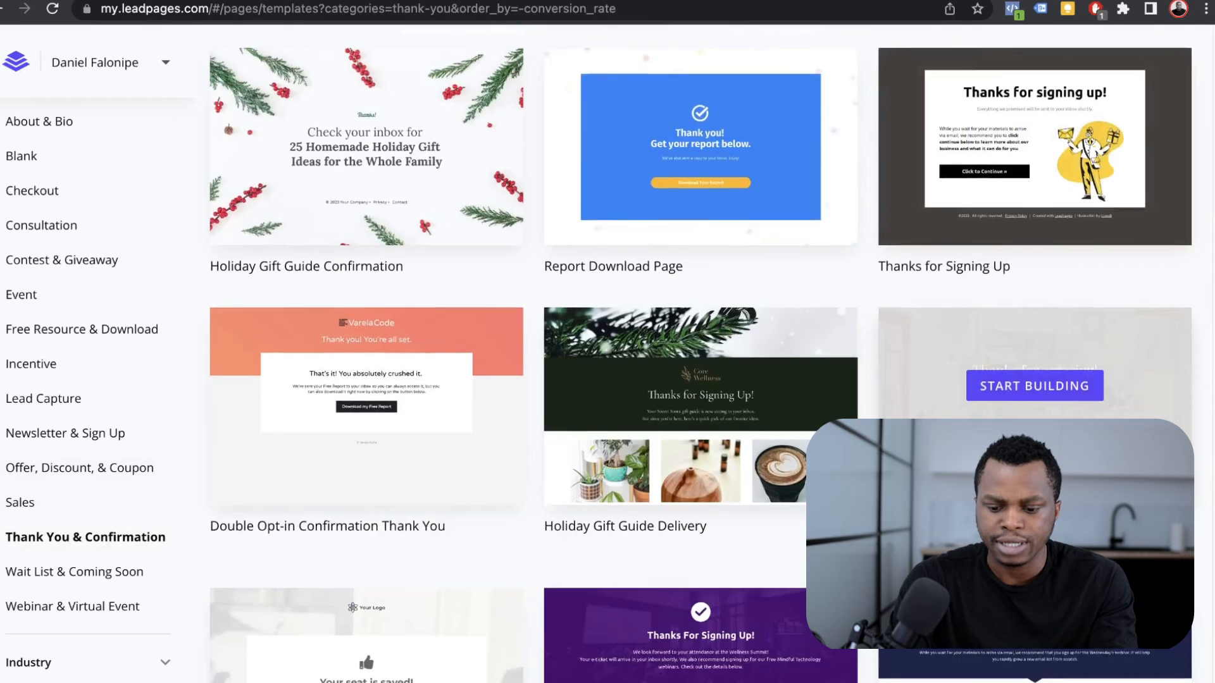
scroll(1035, 373, up, 1)
scroll(701, 355, up, 4)
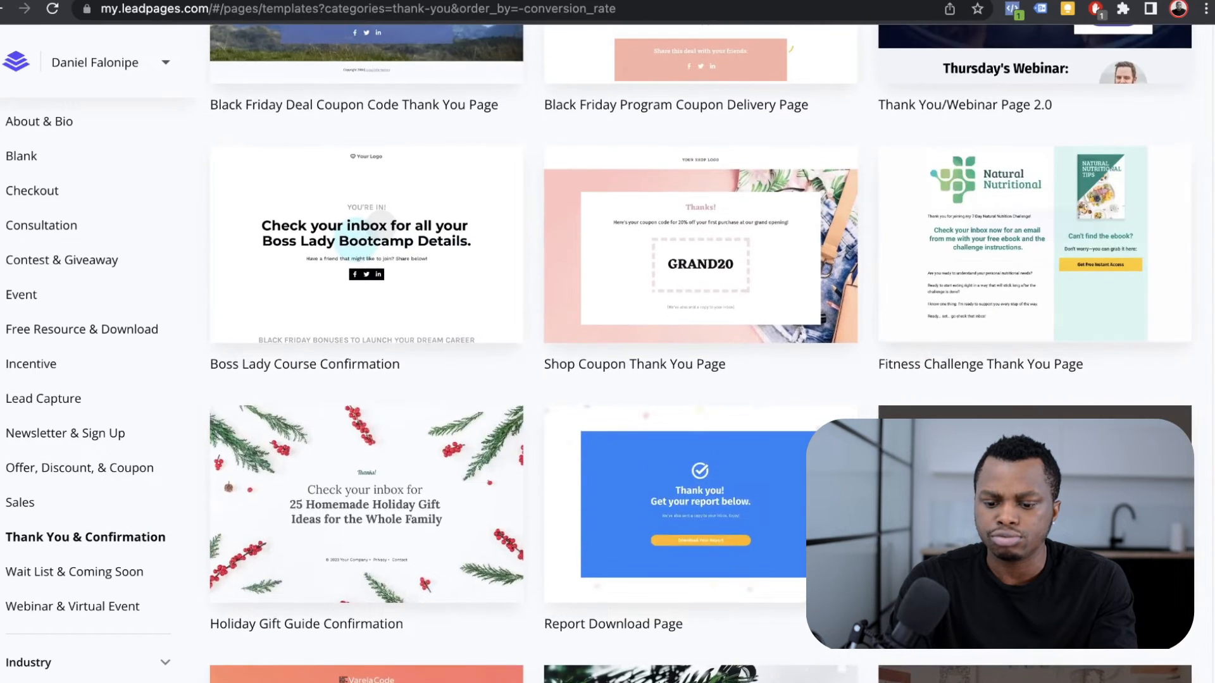
Step: Start building from a thank-you template named 'Test-Thank you'
click(1035, 491)
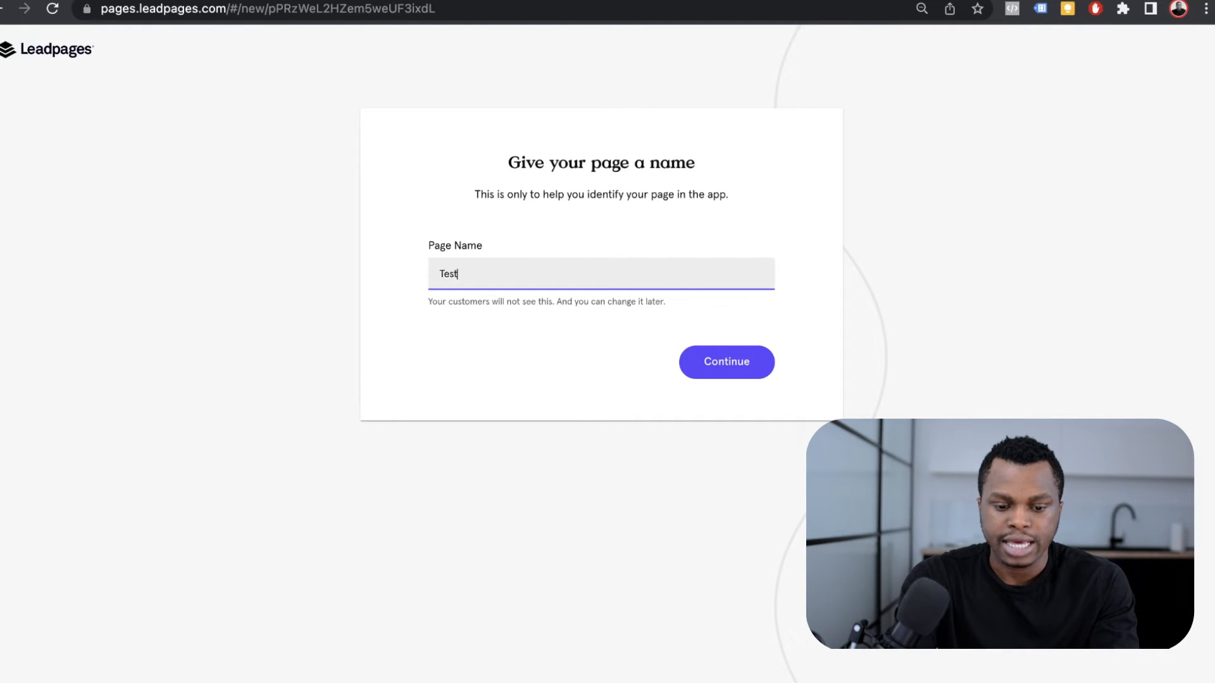
text(Test-Thank you)
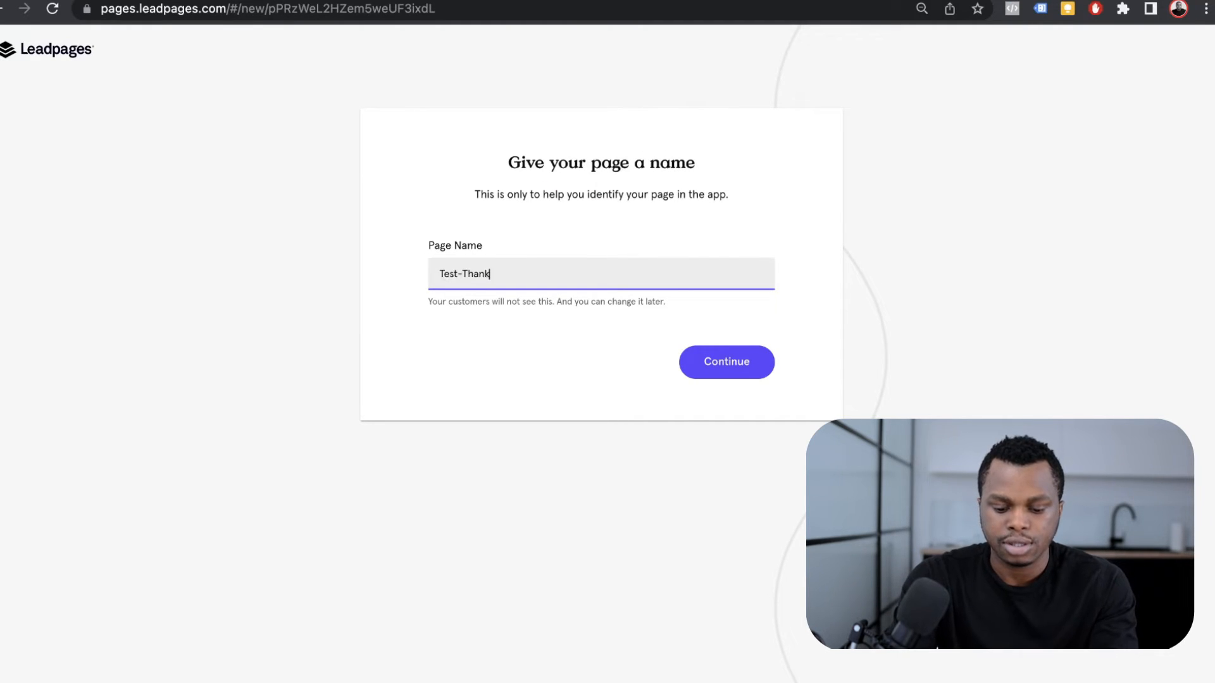
key(Return)
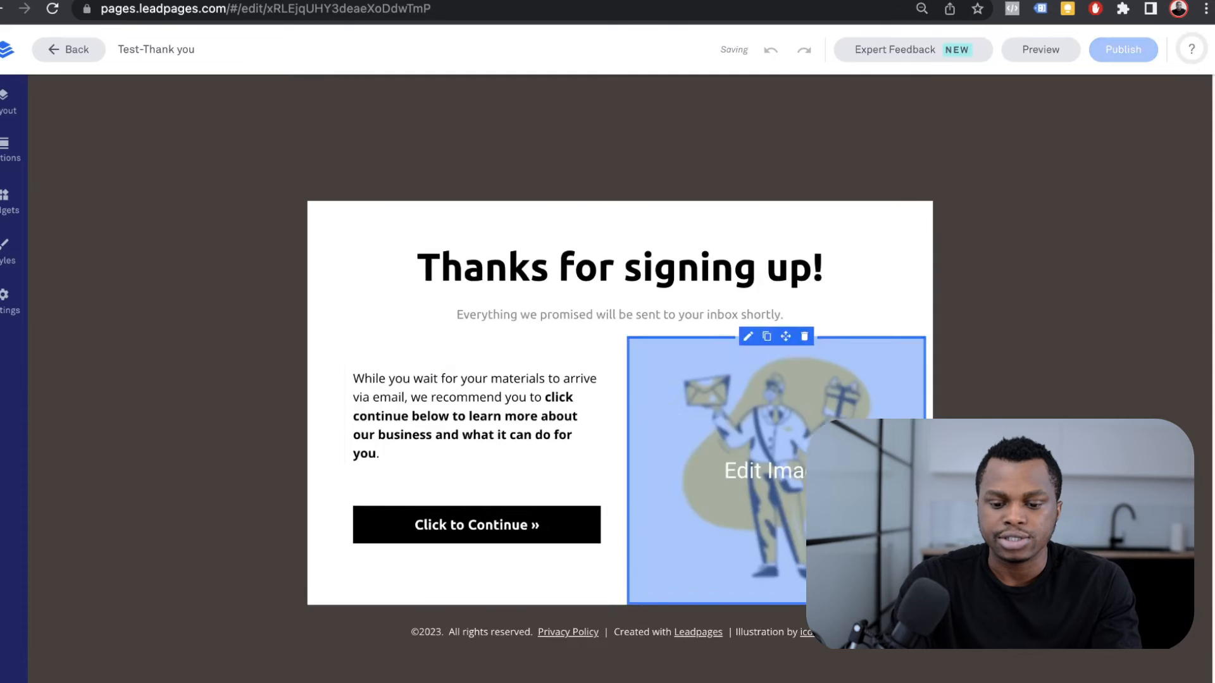
Step: Delete all the paragraph text beneath the thank-you page's subheading
scroll(791, 443, down, 4)
scroll(791, 380, up, 4)
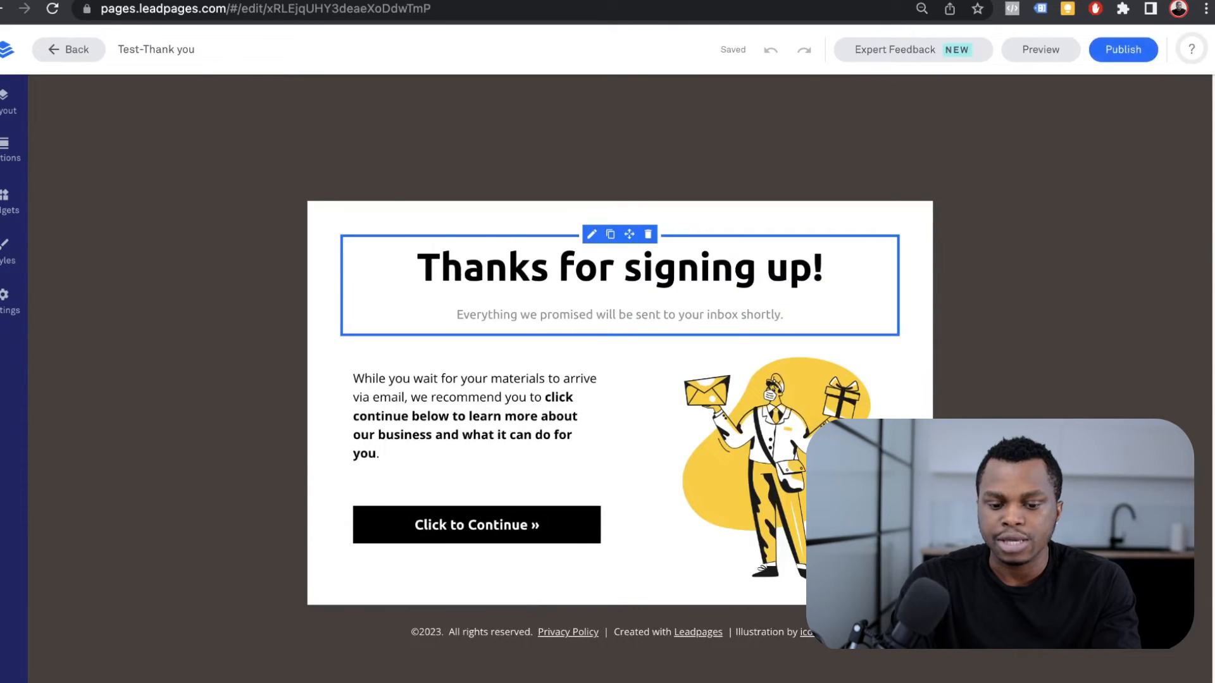
click(535, 401)
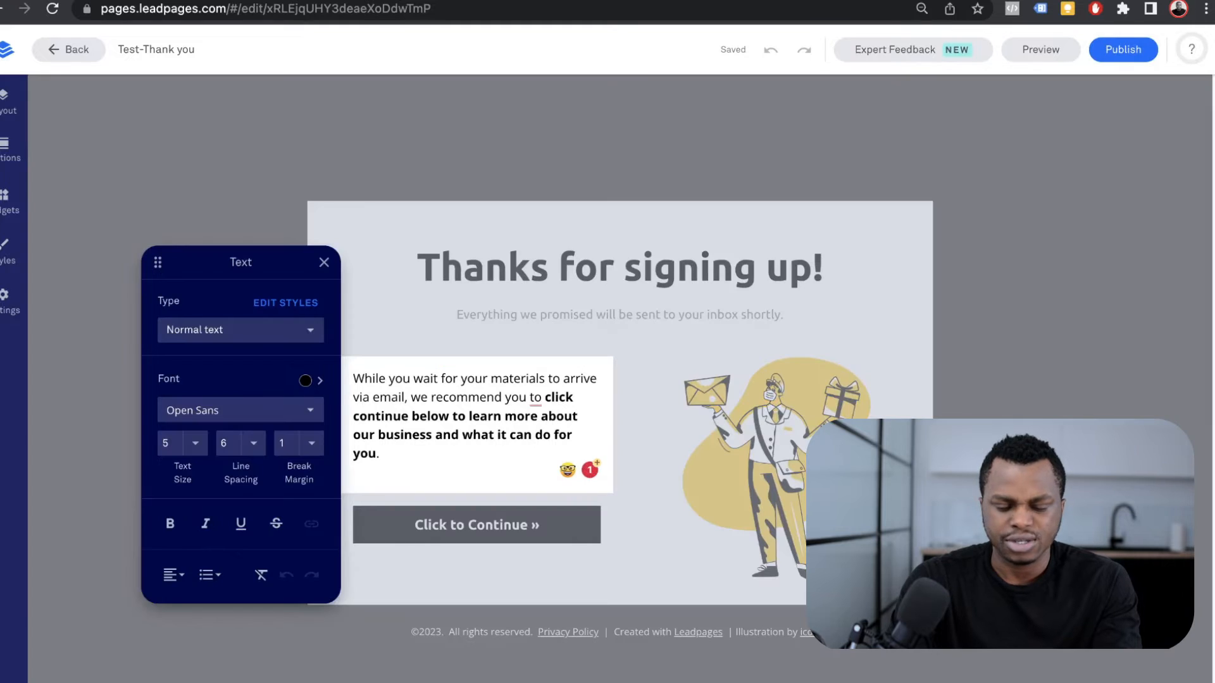
key(super+a)
key(BackSpace)
click(675, 443)
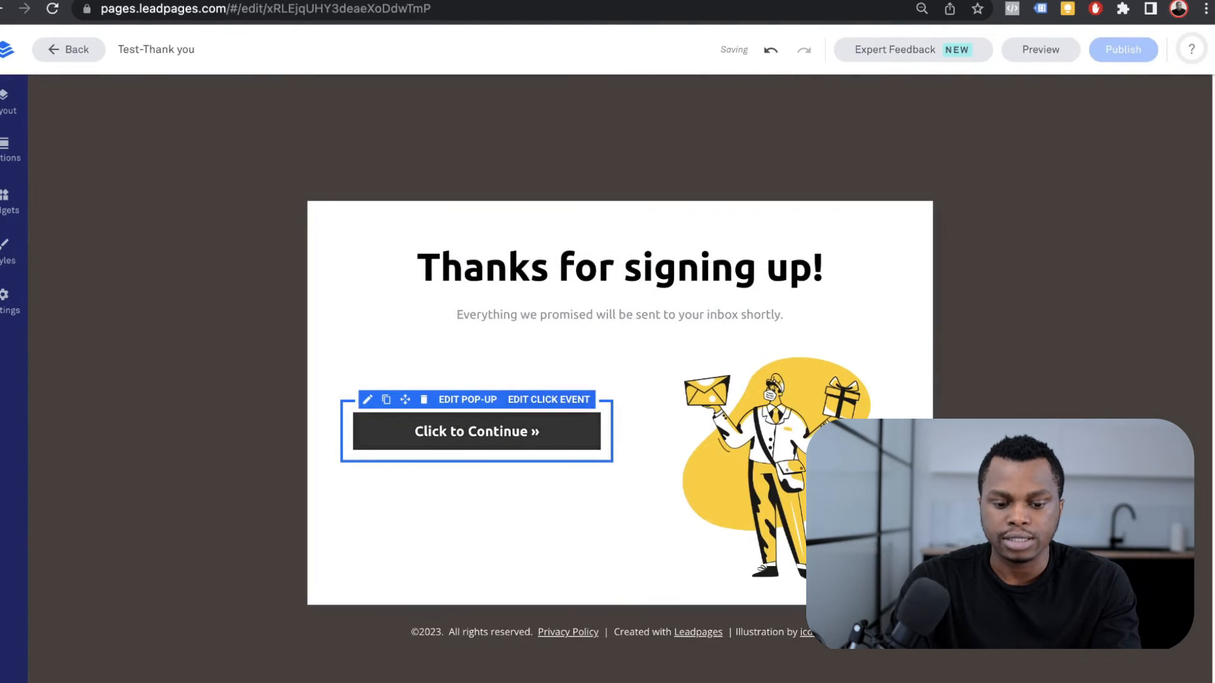
Step: Remove the Click to Continue button and the illustration from the page
click(424, 400)
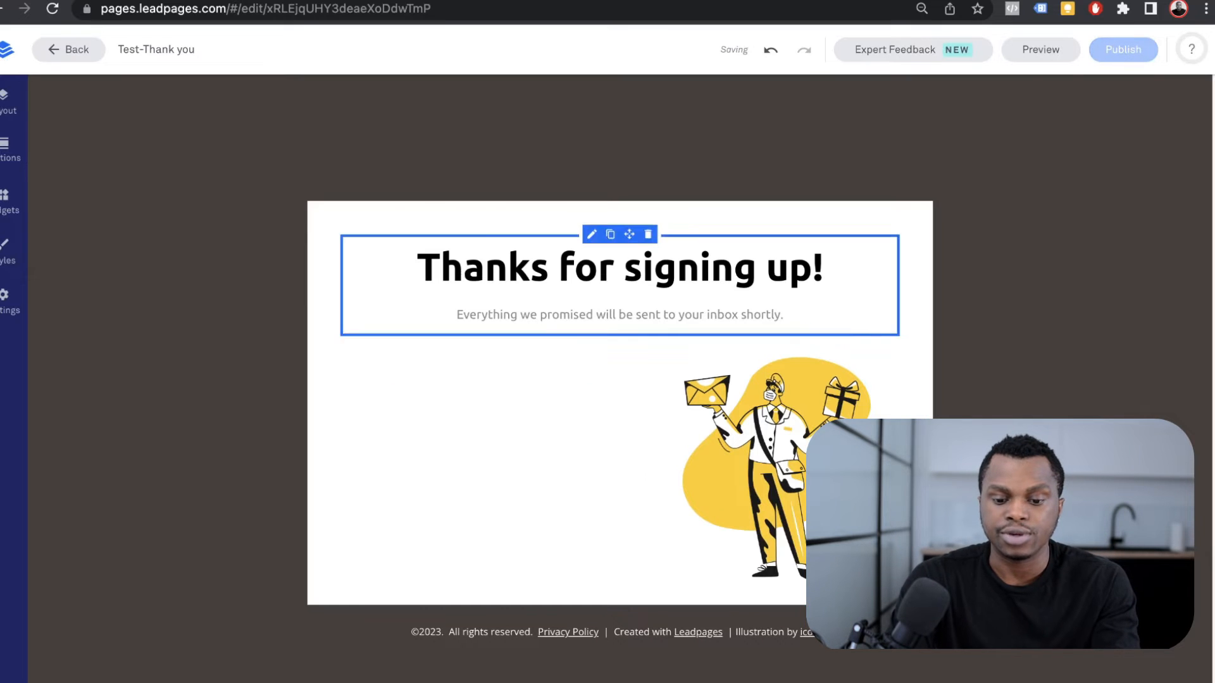
click(753, 436)
click(715, 303)
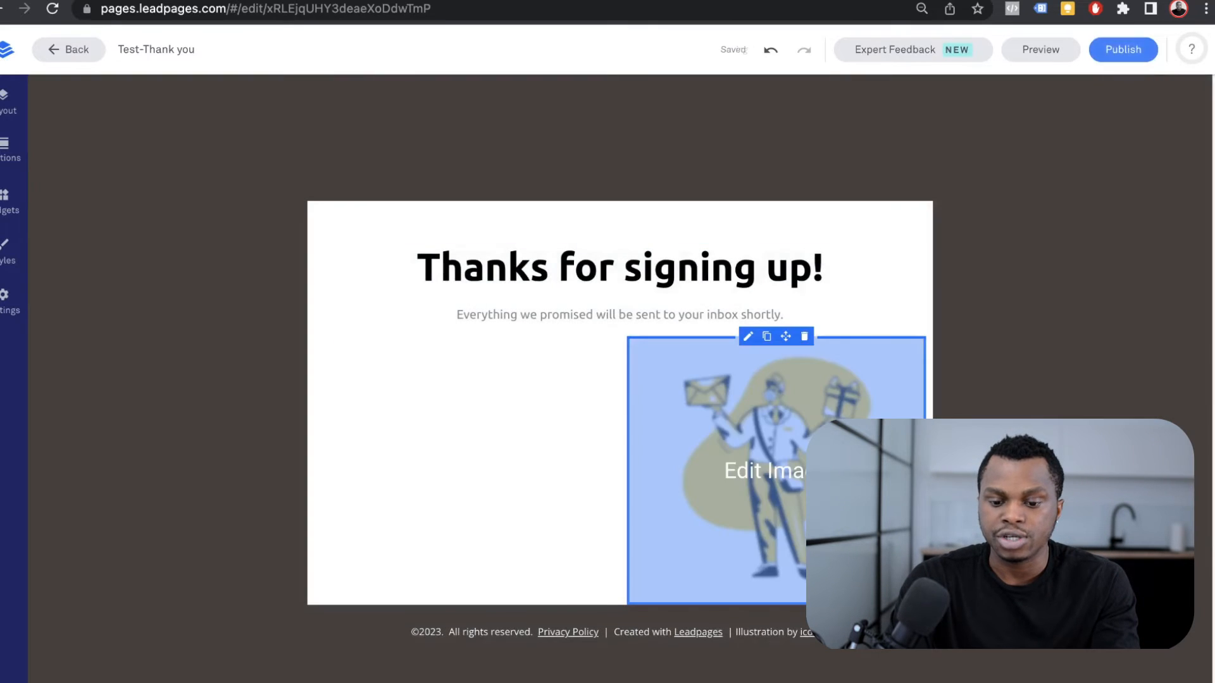
click(805, 336)
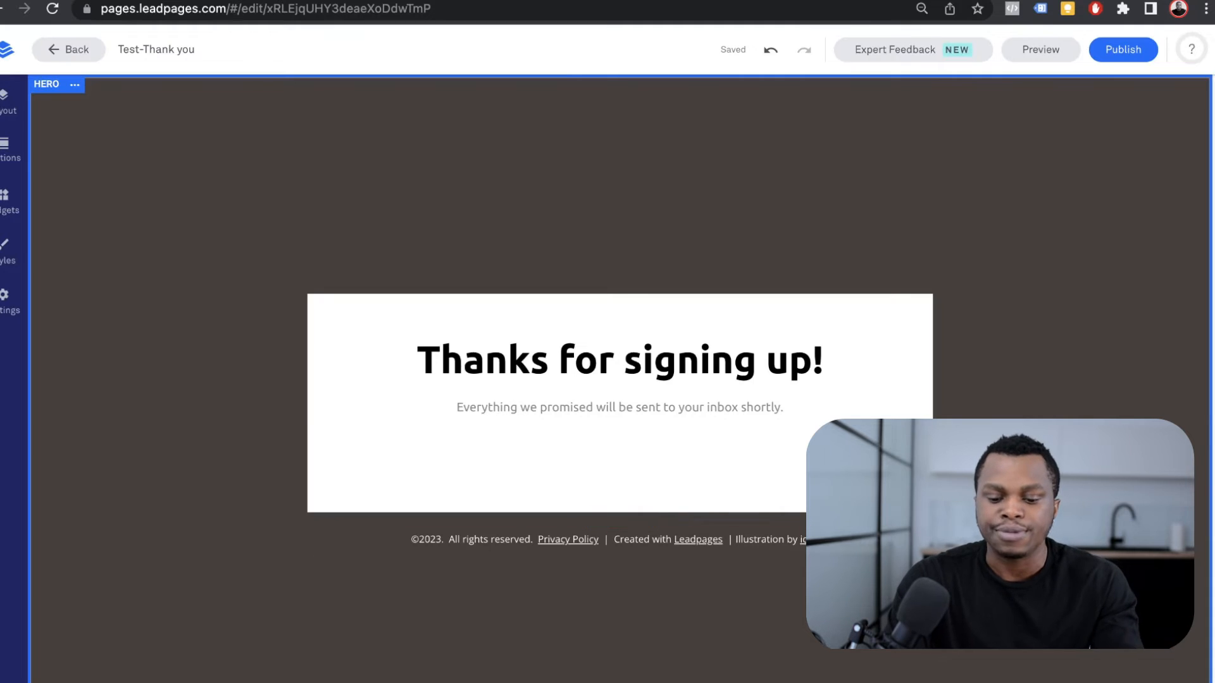
Step: Publish the Test-Thank you page at crochetgenius.com/test-thank-you and dismiss the confirmation
click(620, 539)
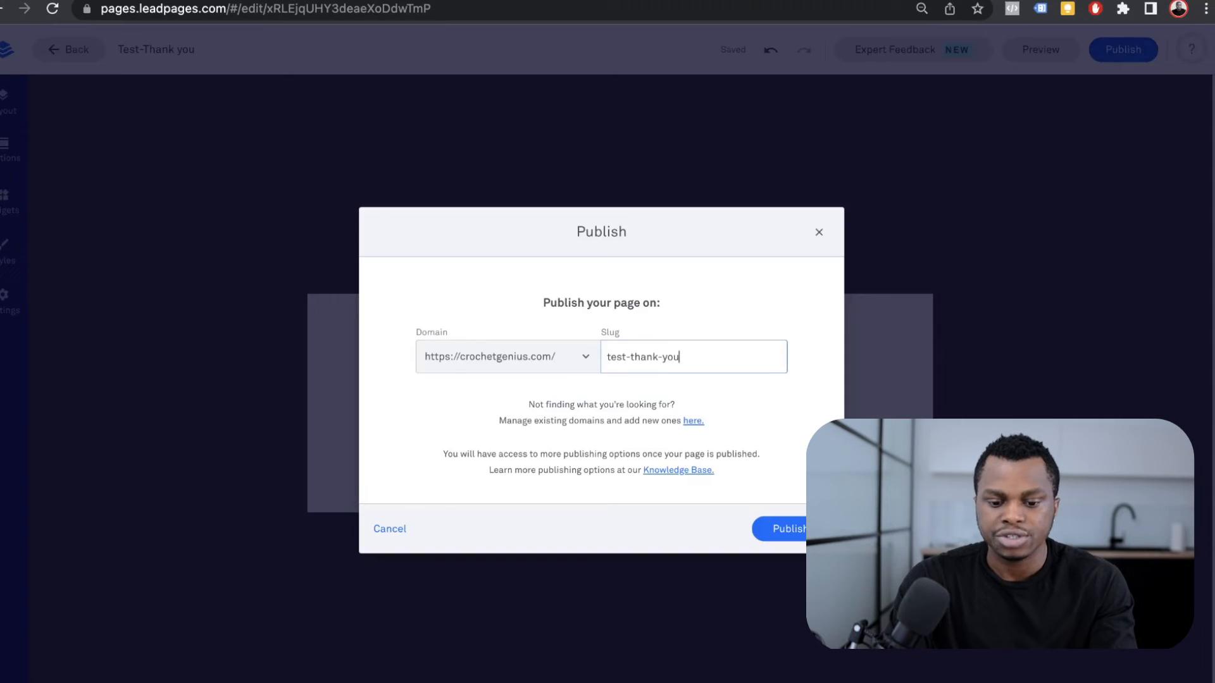
click(791, 529)
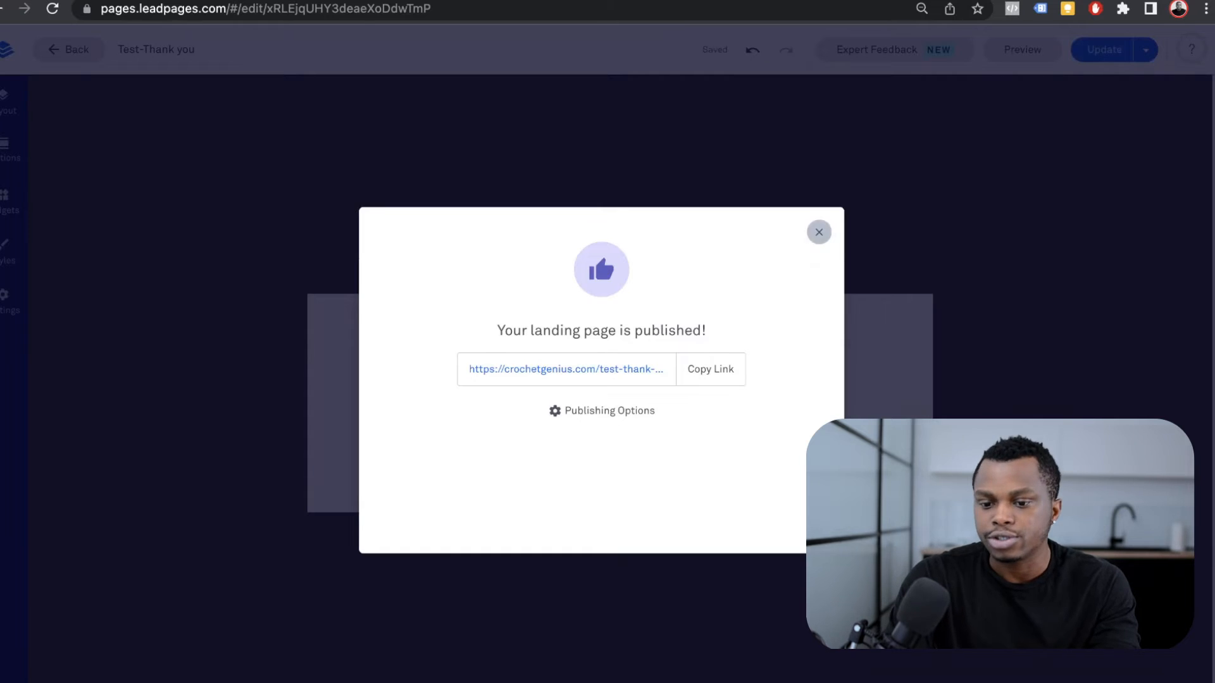
click(819, 232)
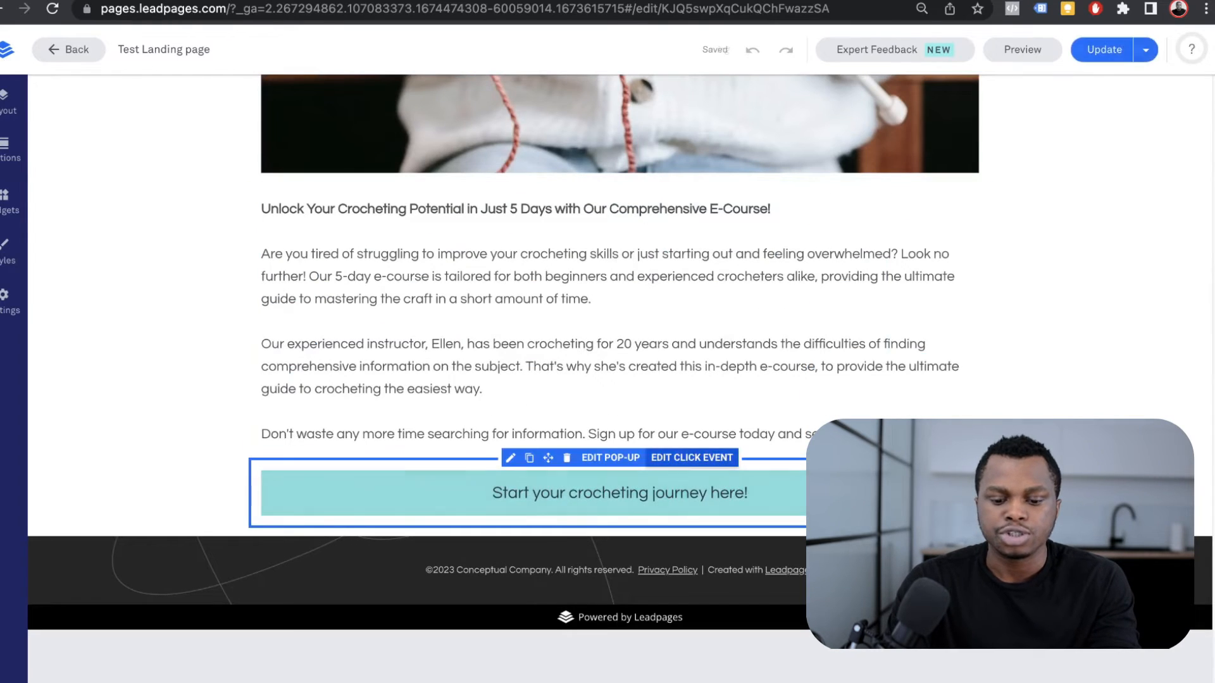
Step: Set the pop-up form's after-submit action to redirect to the Test-Thank you landing page
click(611, 457)
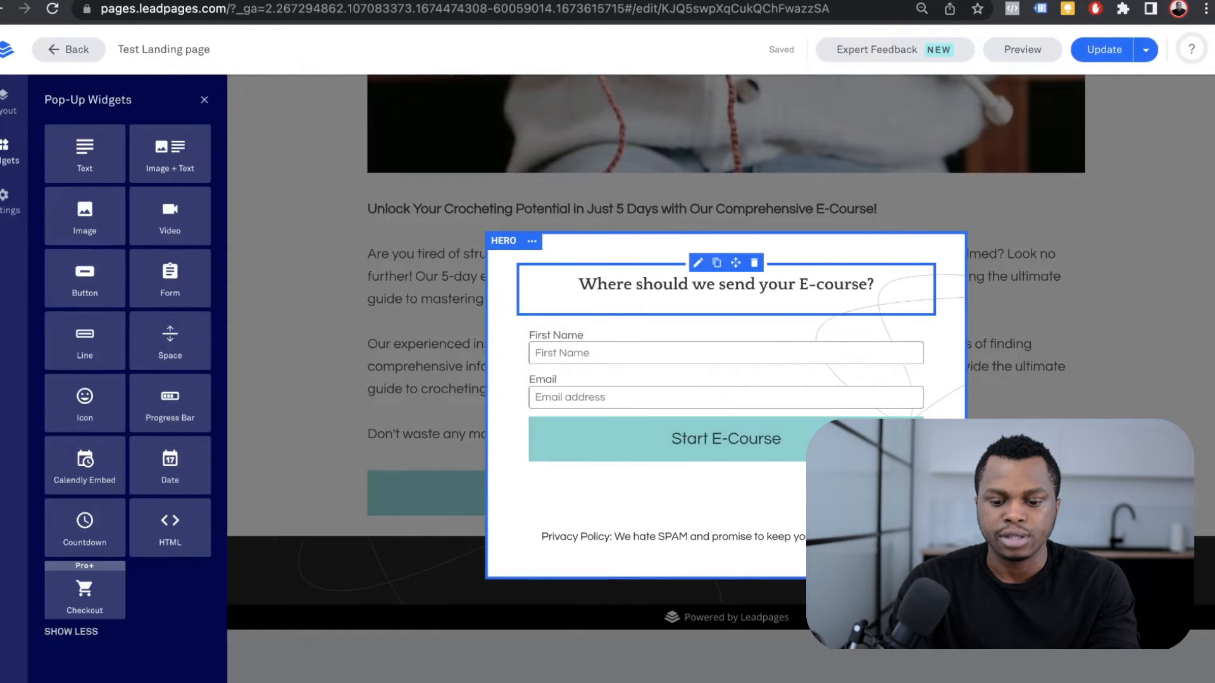
click(764, 317)
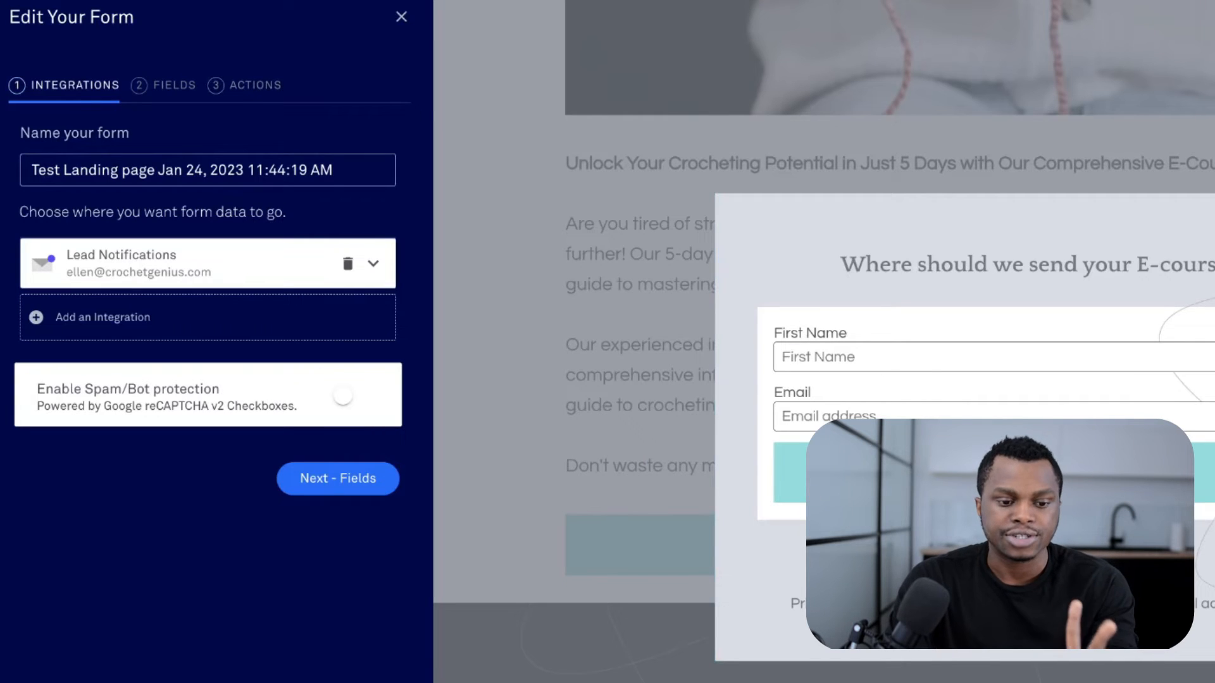
click(163, 85)
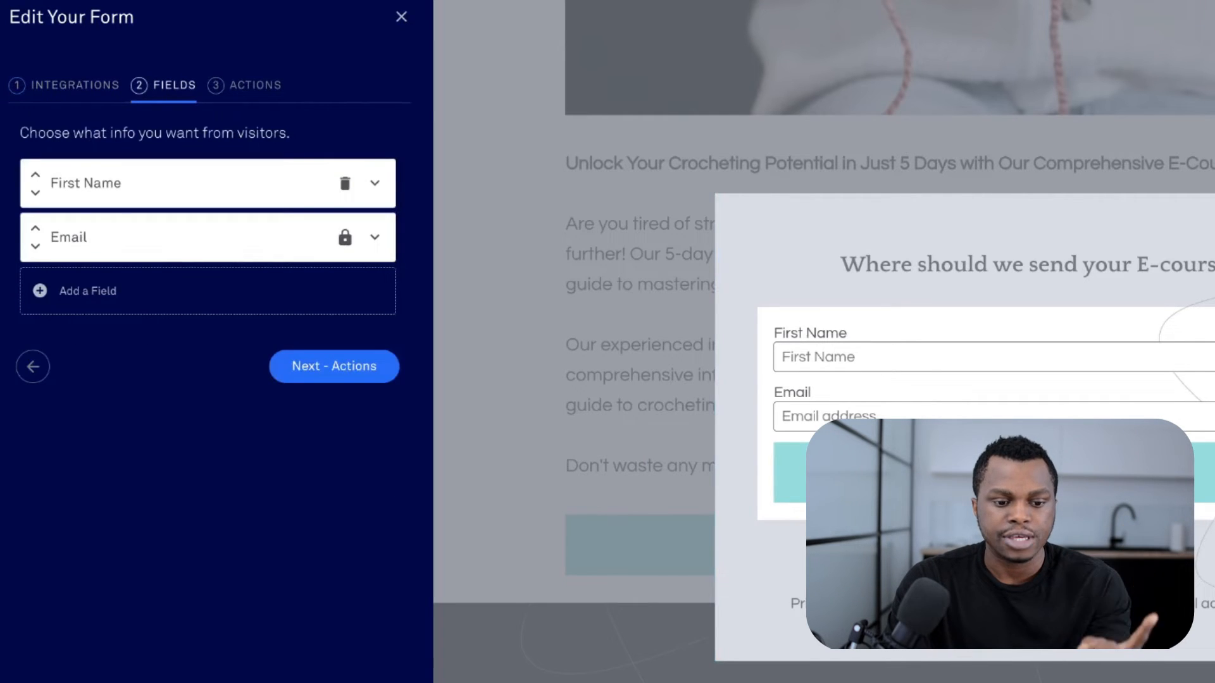
click(245, 86)
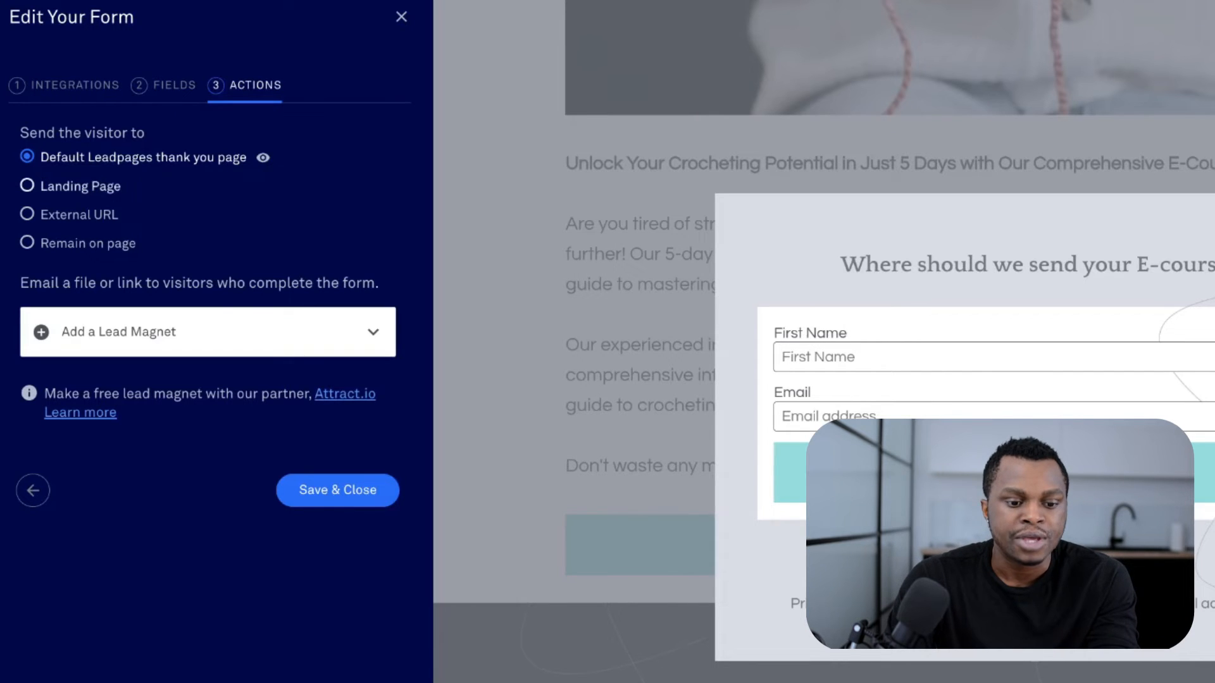
click(81, 186)
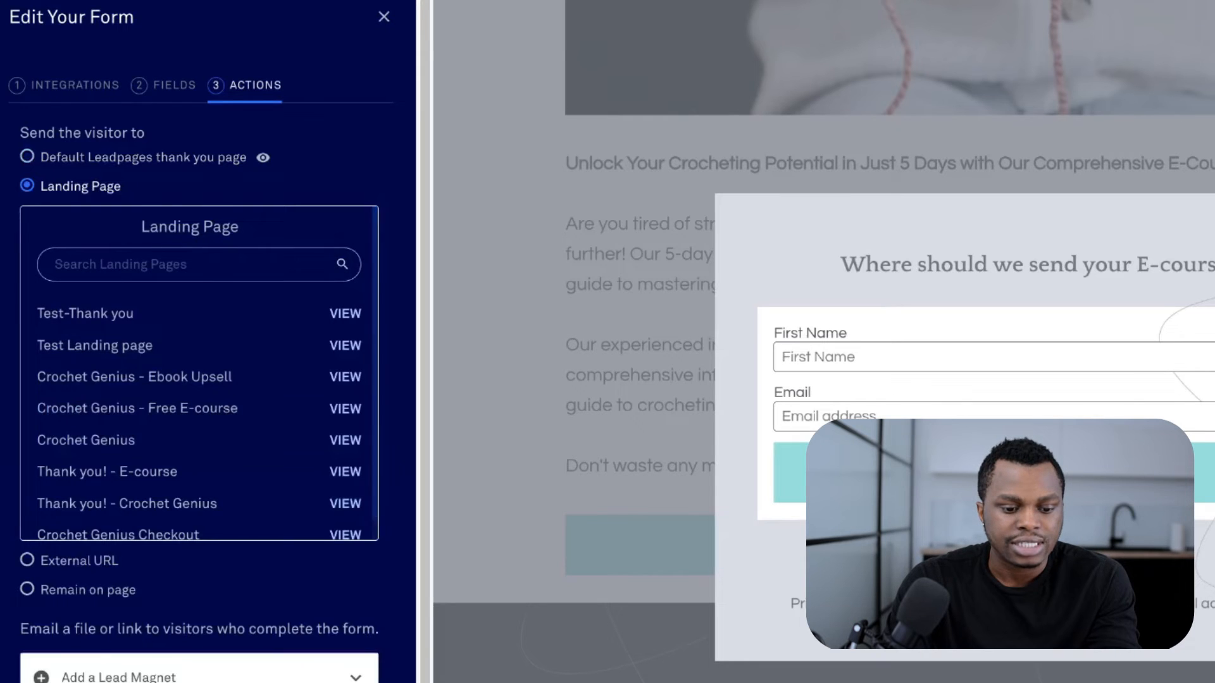
scroll(127, 481, down, 2)
scroll(190, 458, up, 1)
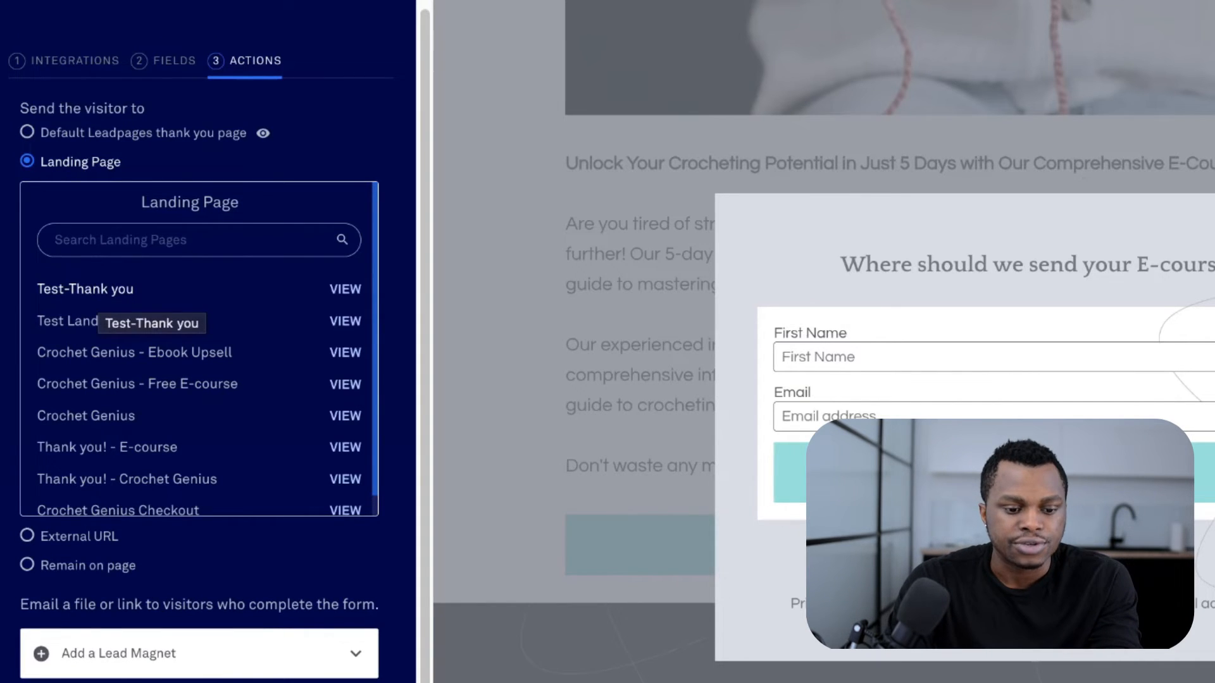
click(95, 293)
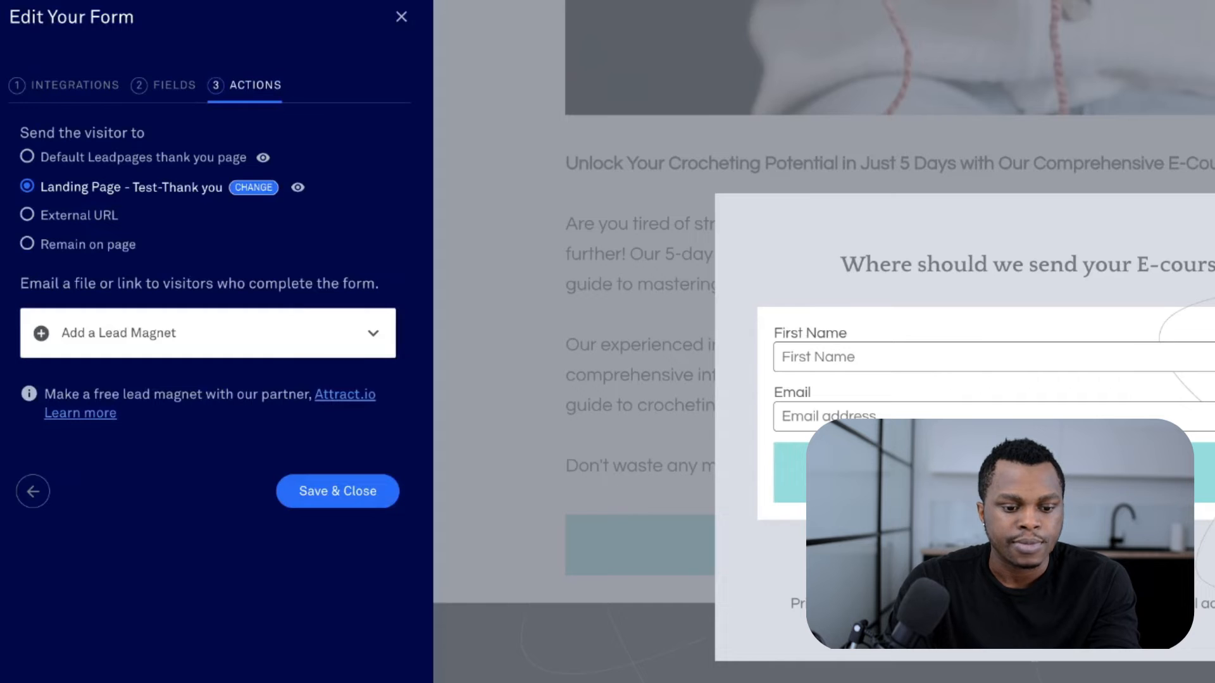
click(337, 491)
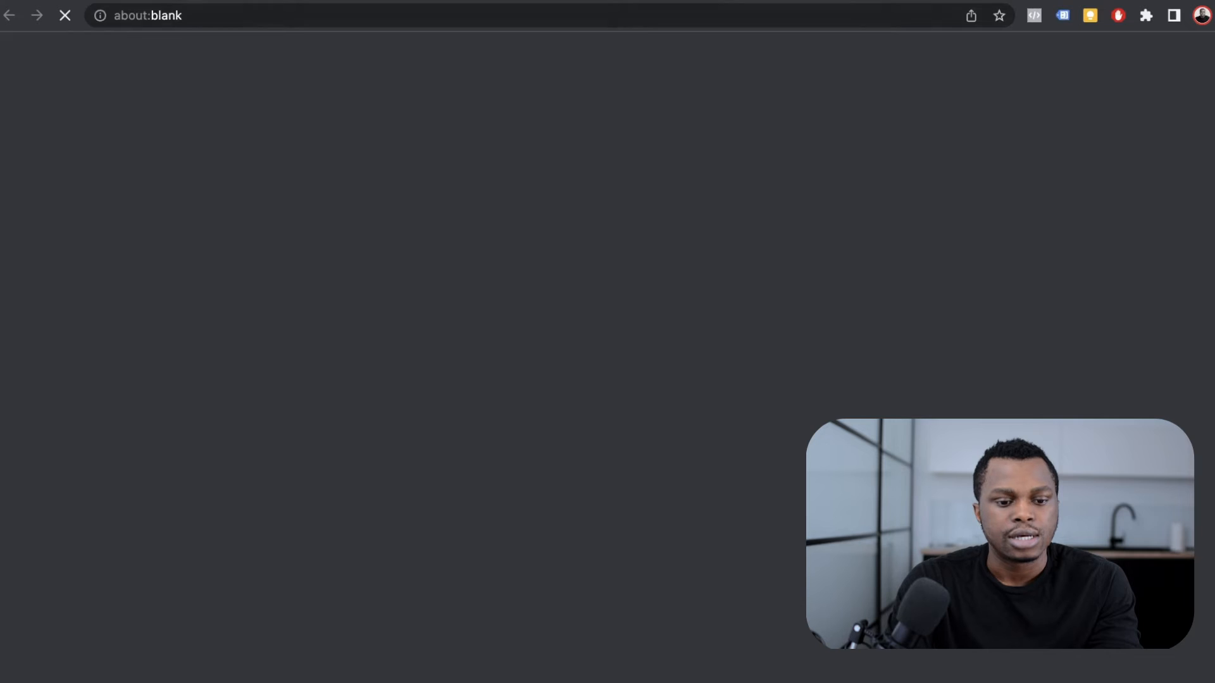
Step: Submit the live page's sign-up pop-up with a sample first name and email address
scroll(613, 358, down, 9)
scroll(613, 358, down, 2)
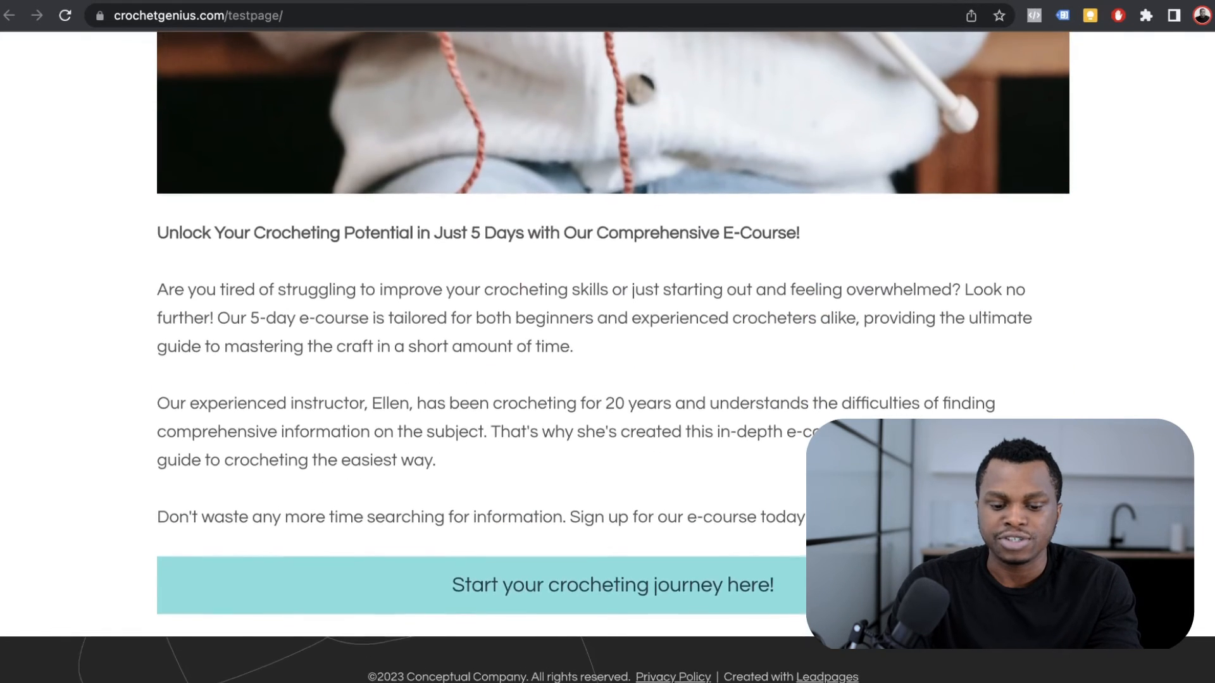
click(613, 582)
text(Daniel)
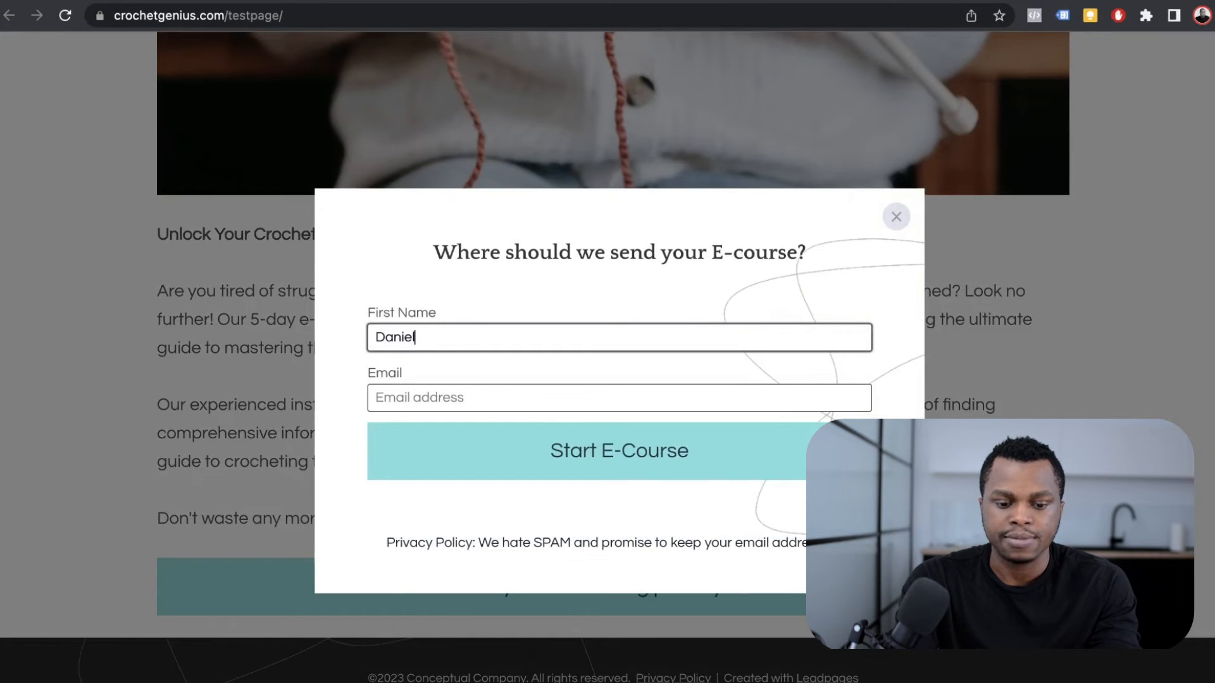
key(Tab)
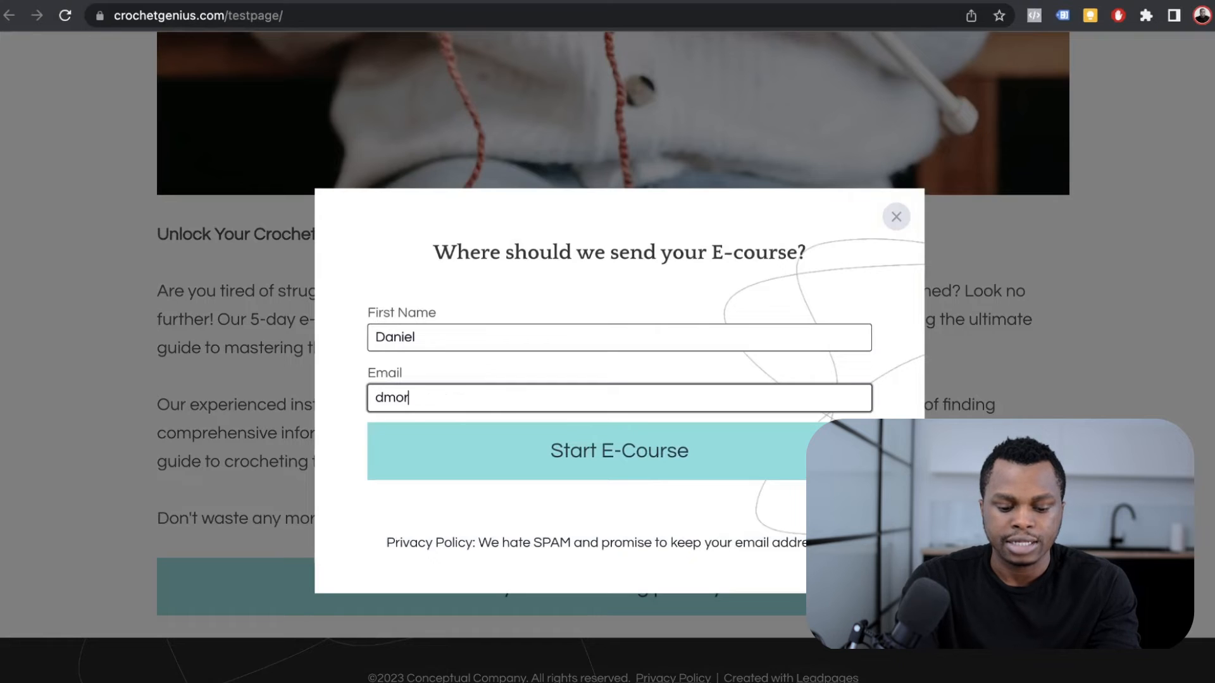
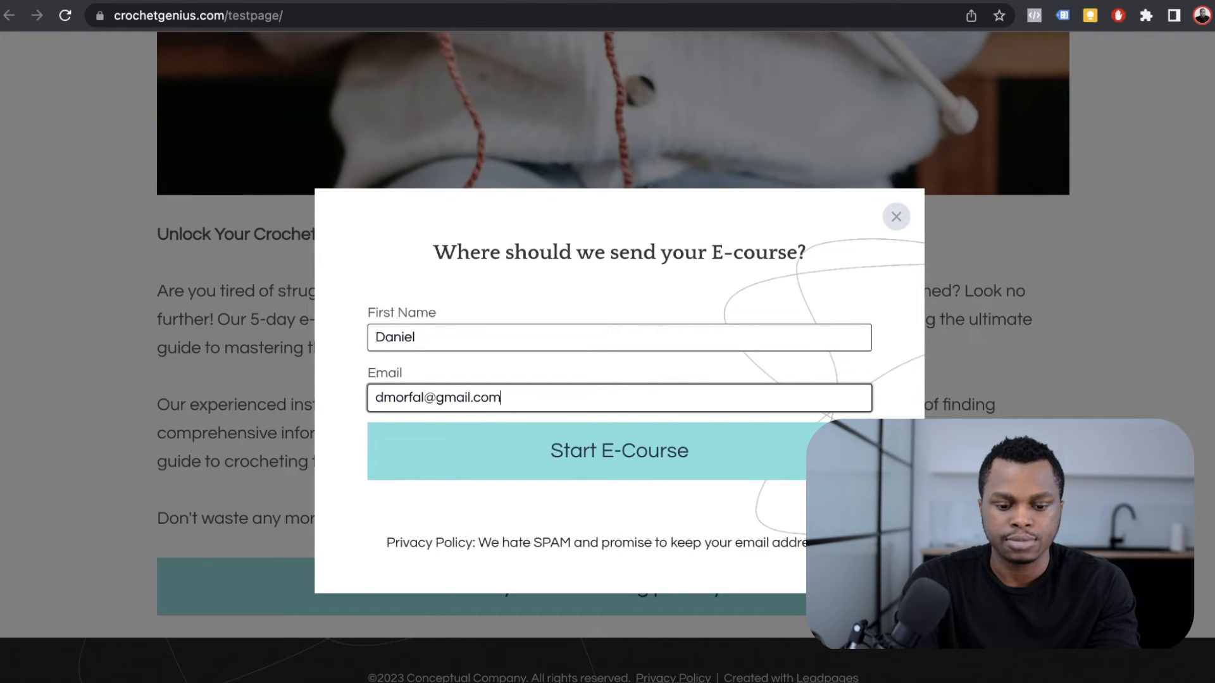
click(619, 451)
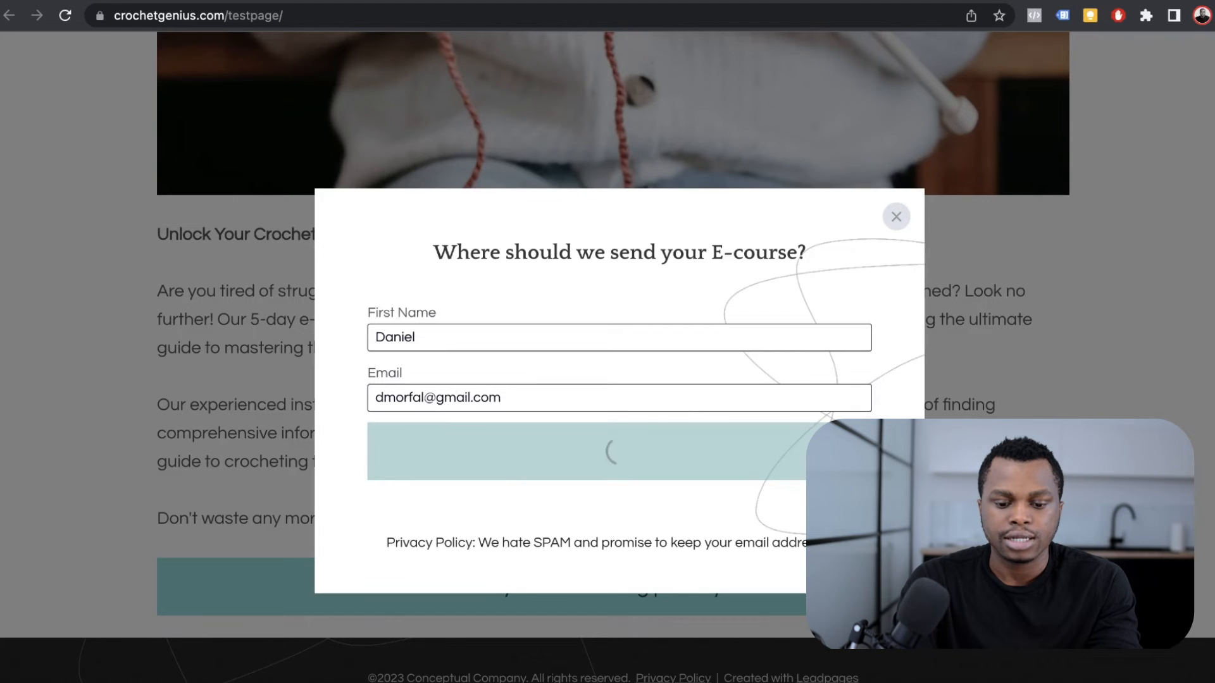
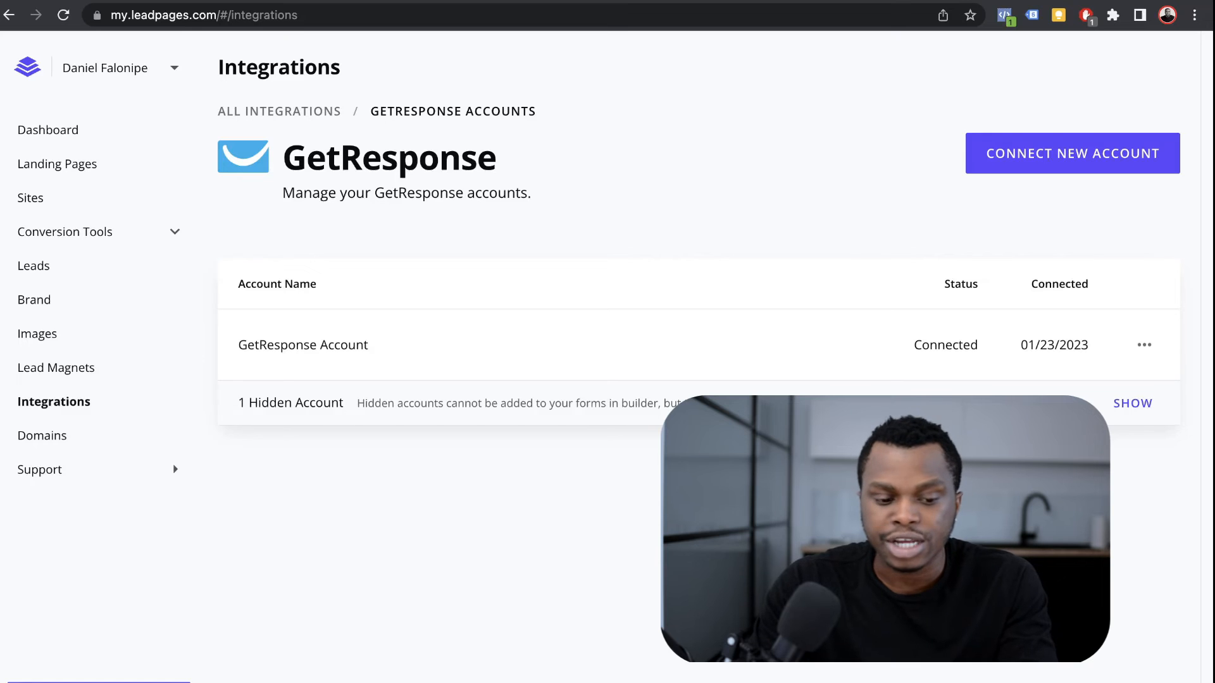
Step: Start a new GetResponse account connection in Leadpages and go to GetResponse's Integrations and API page
click(1072, 154)
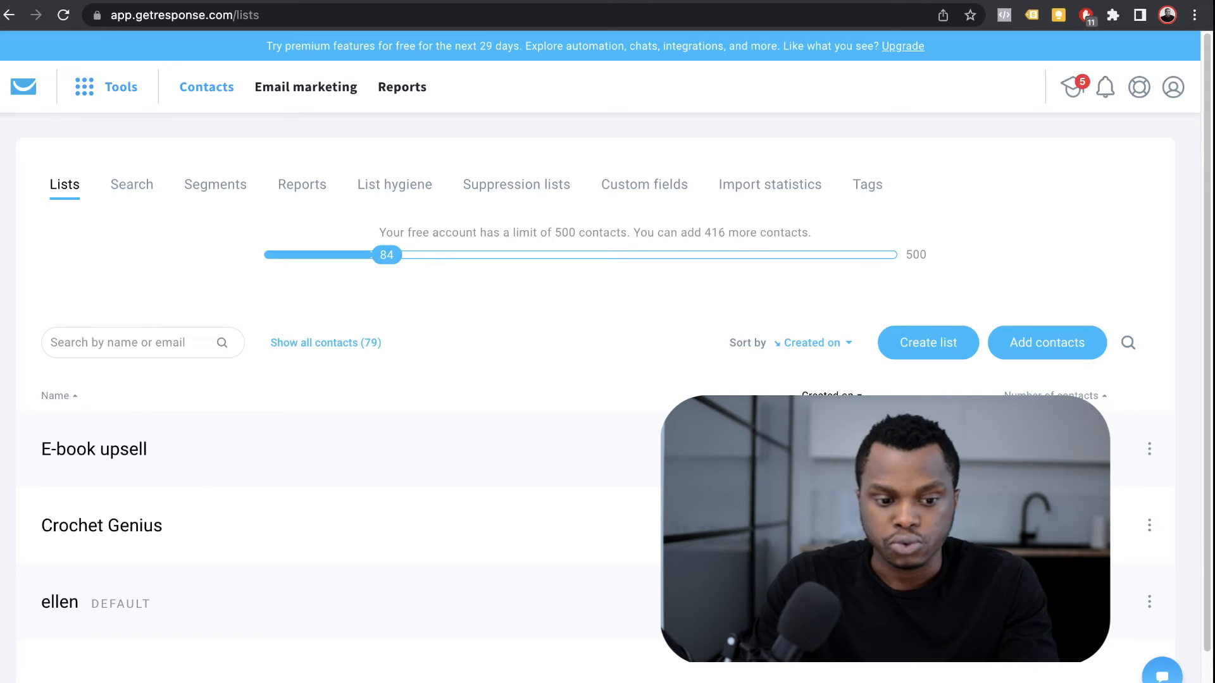
click(108, 87)
scroll(100, 525, down, 3)
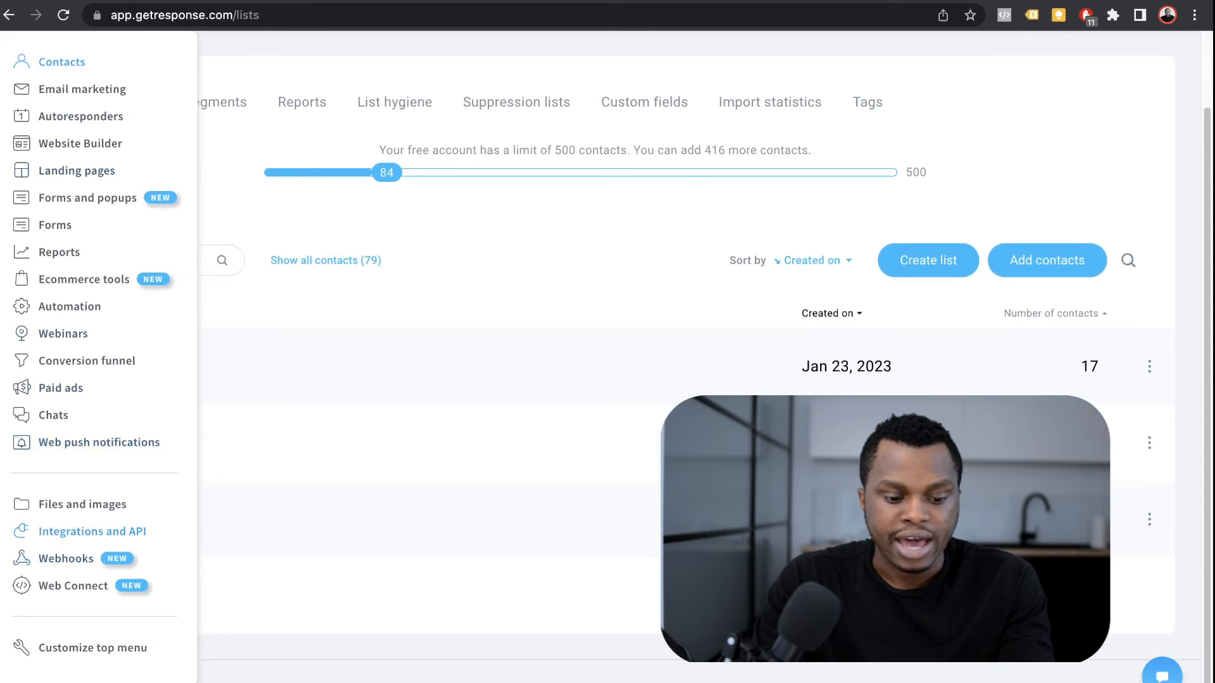
click(91, 532)
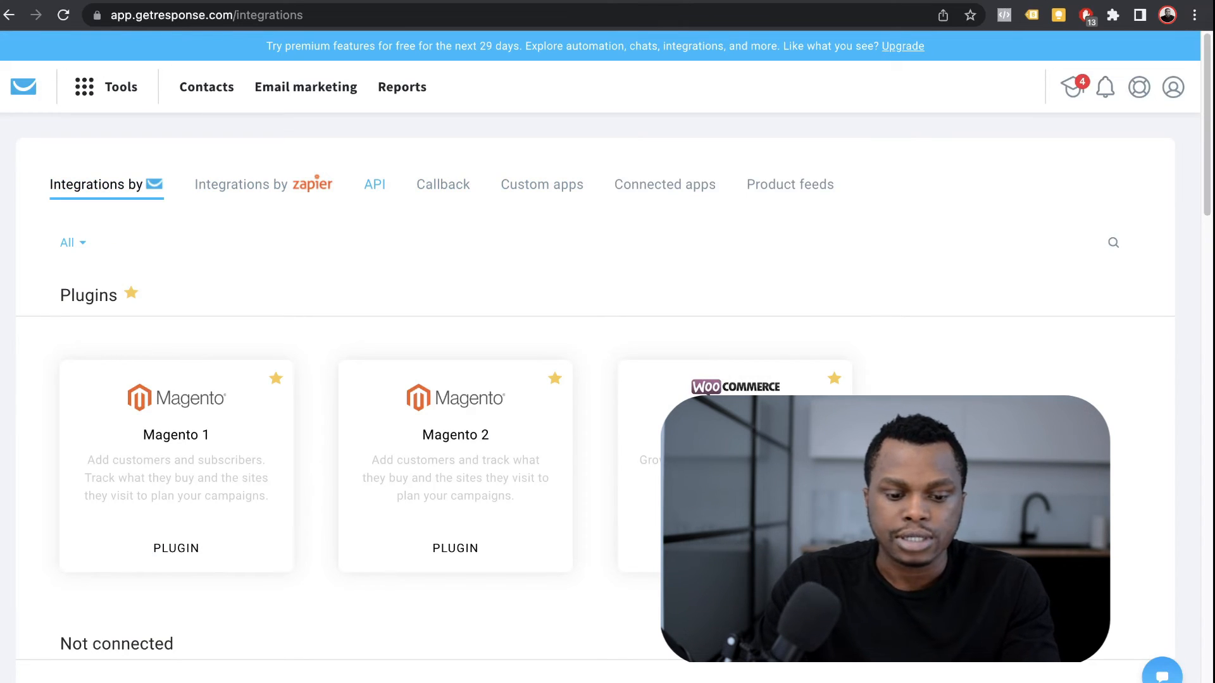
Step: Delete the old LP2 API key from GetResponse's API keys list
click(375, 184)
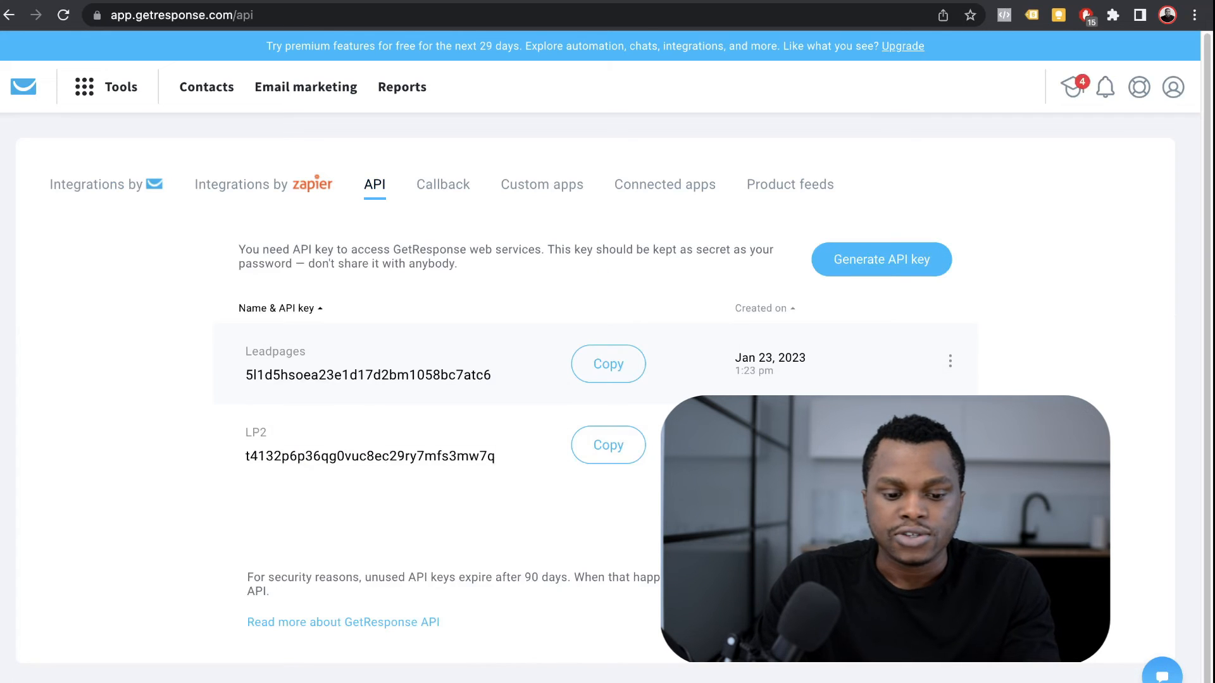
click(950, 331)
click(949, 412)
click(851, 471)
click(742, 287)
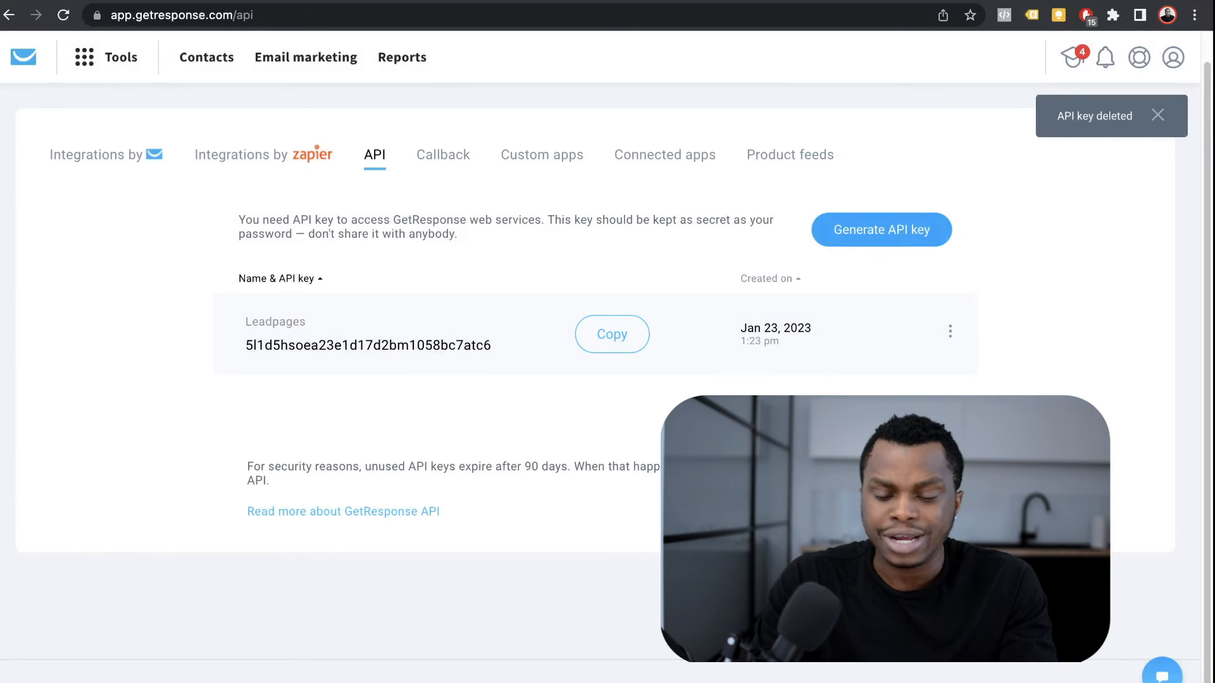
Step: Generate a new API key named 'LP 2' and copy it
click(881, 230)
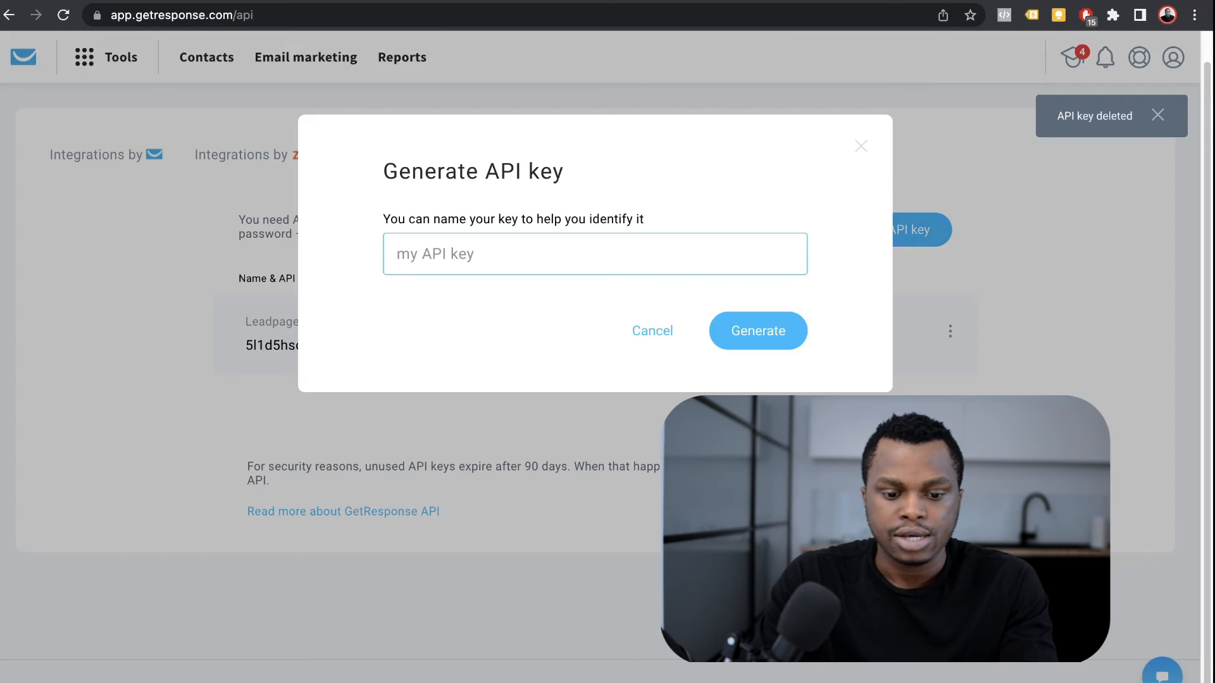
text(LP)
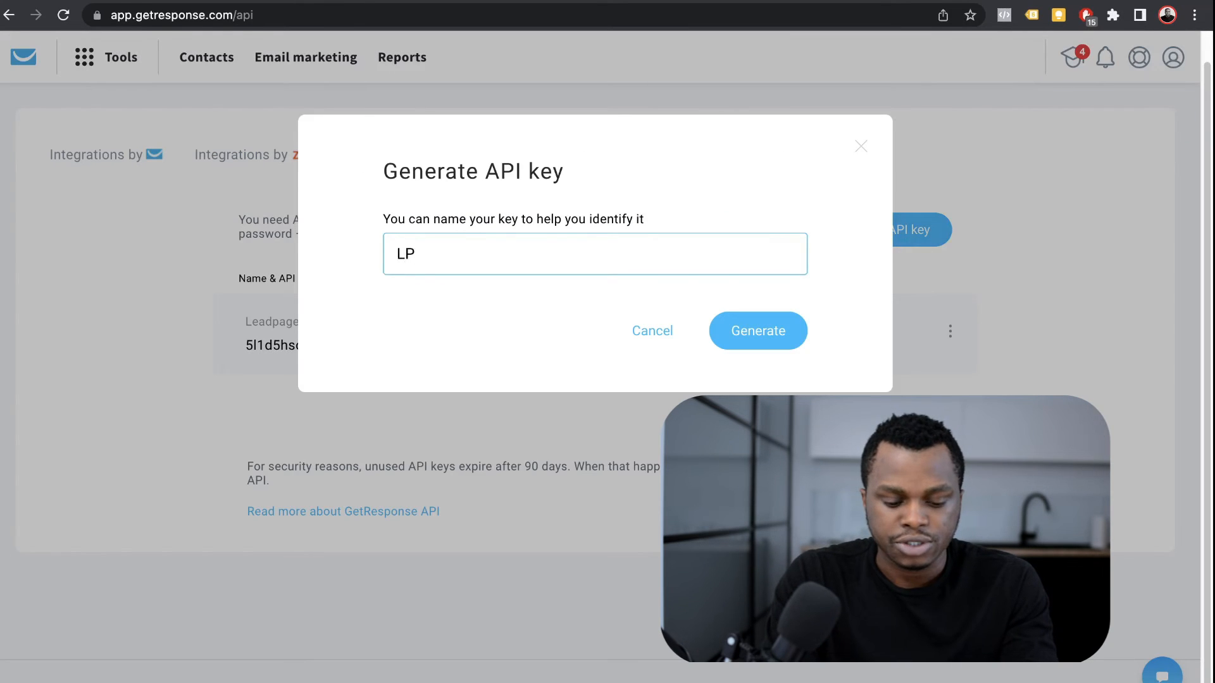
text( 2)
click(758, 331)
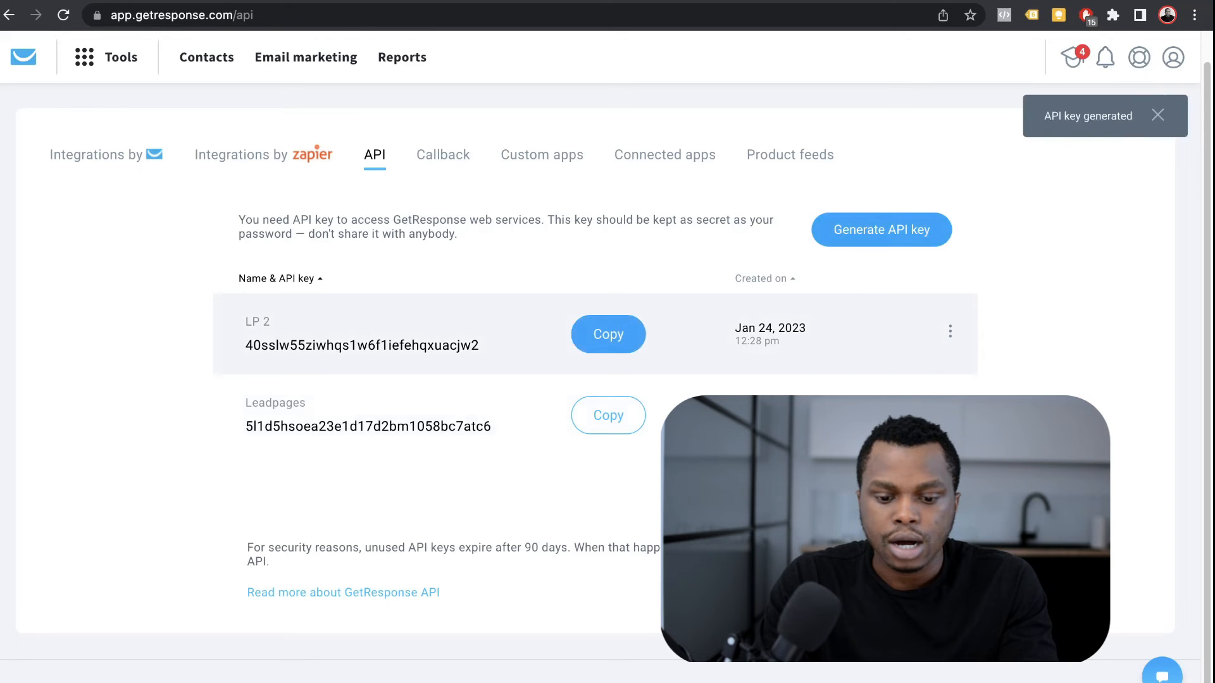
click(608, 334)
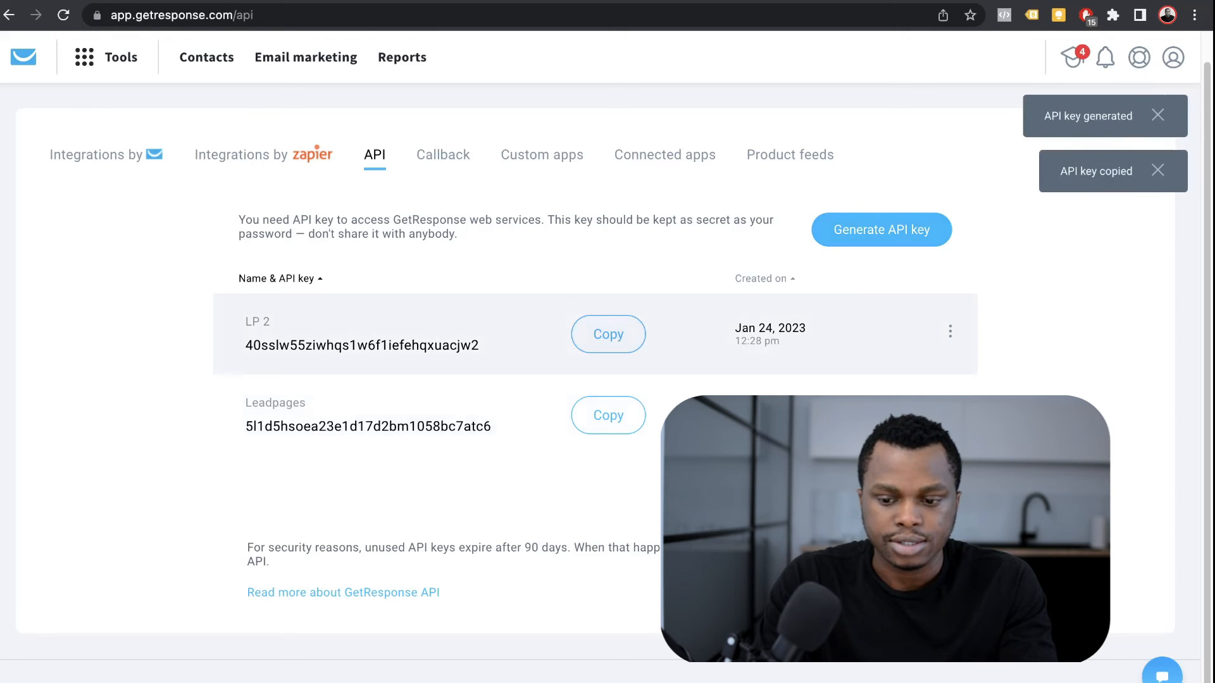
key(ctrl+shift+Tab)
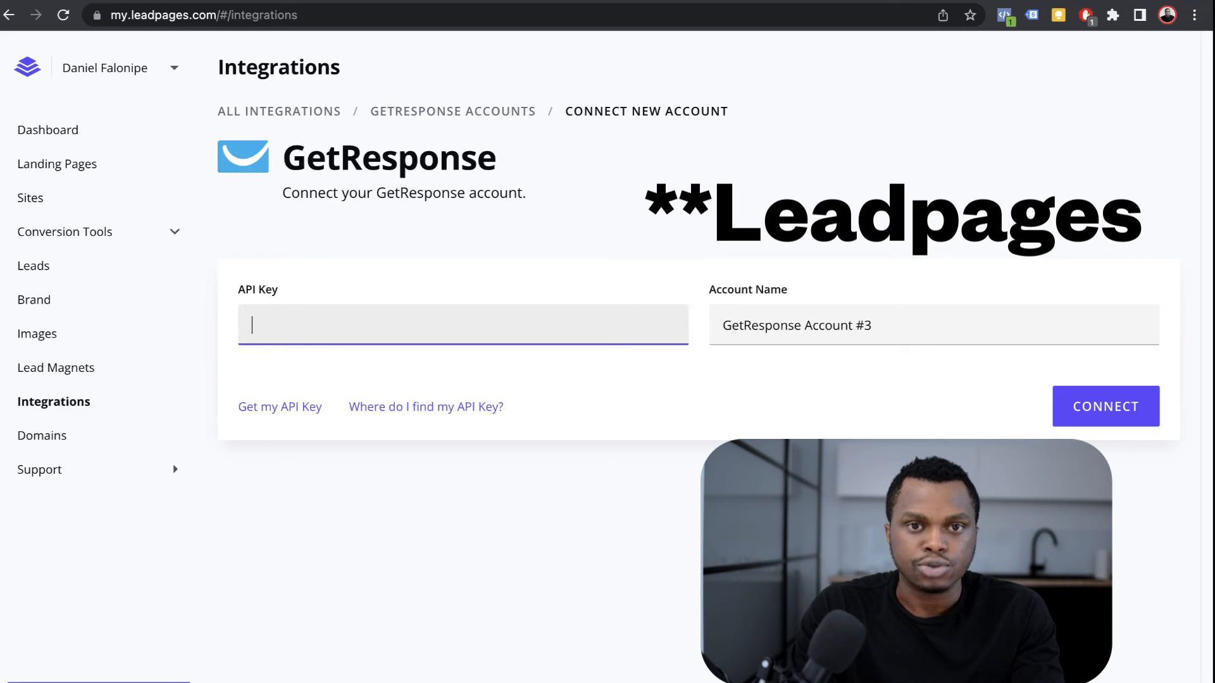
Step: Paste the copied API key and connect the GetResponse account under the name 'GR 1'
key(ctrl+v)
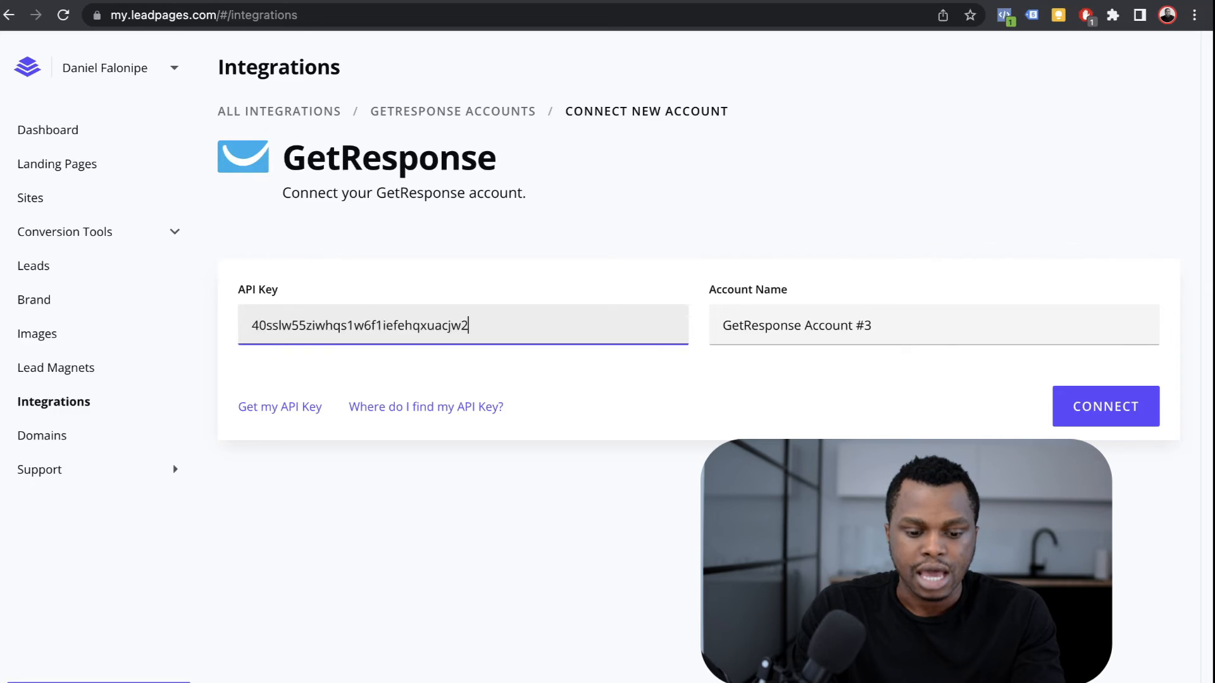
click(934, 325)
key(super+a)
key(BackSpace)
text(GR)
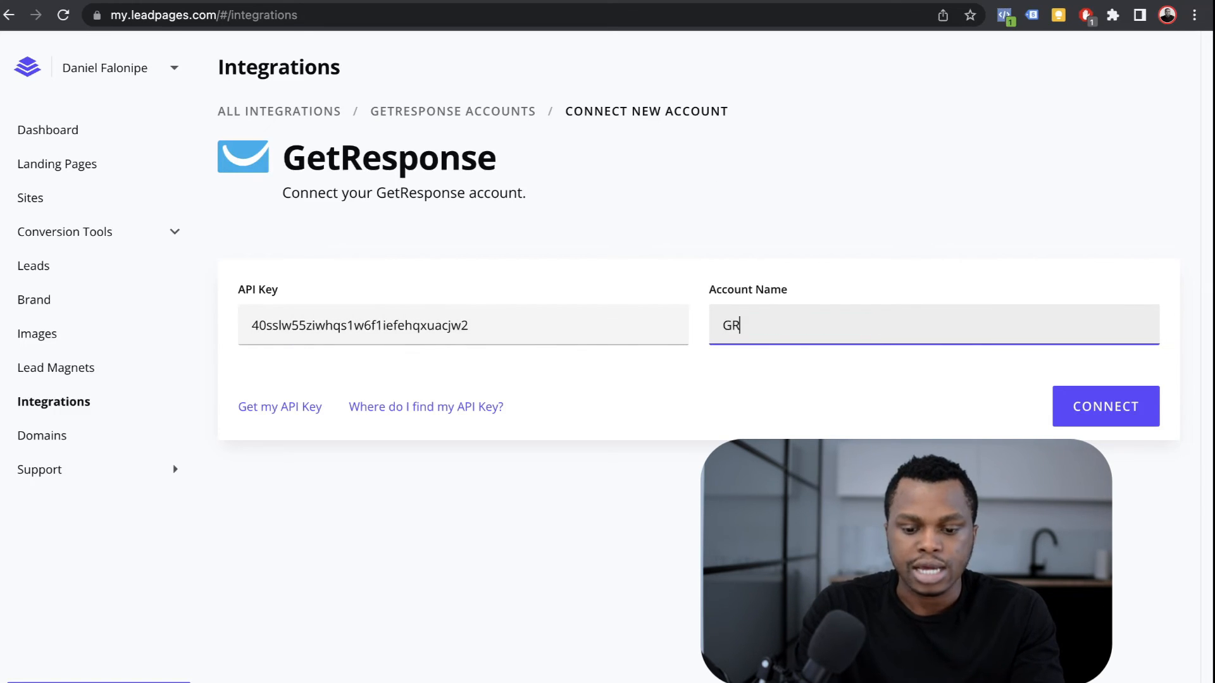
text( 1)
key(Return)
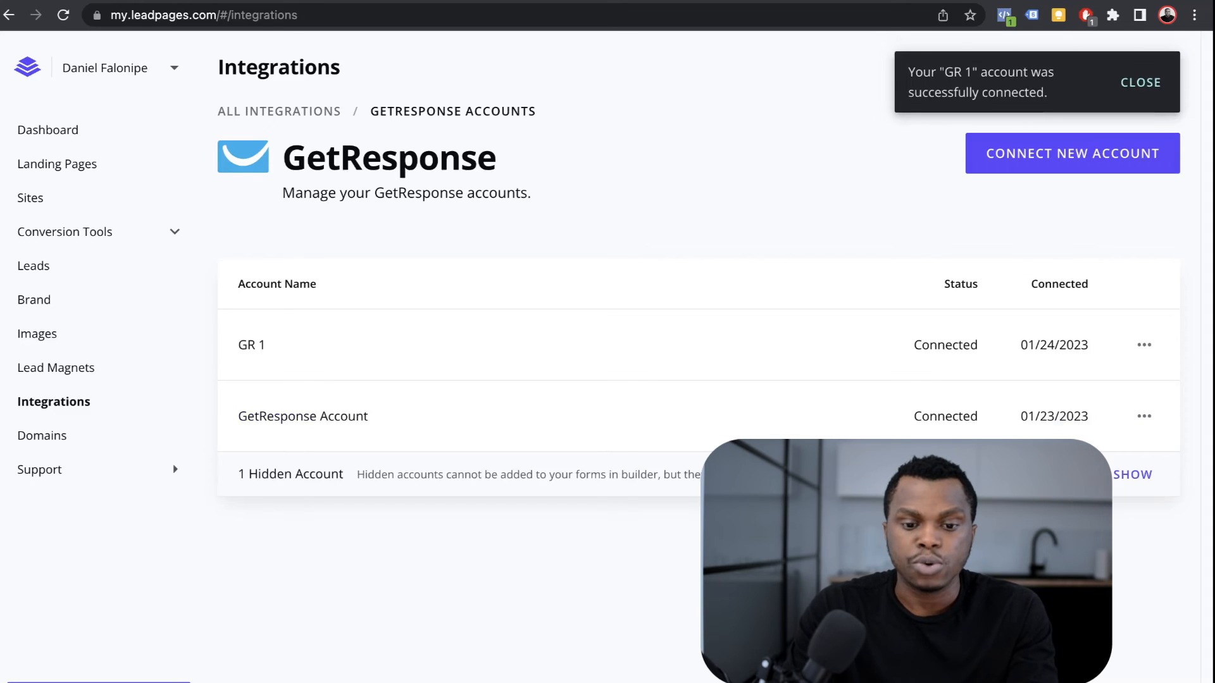
key(ctrl+Tab)
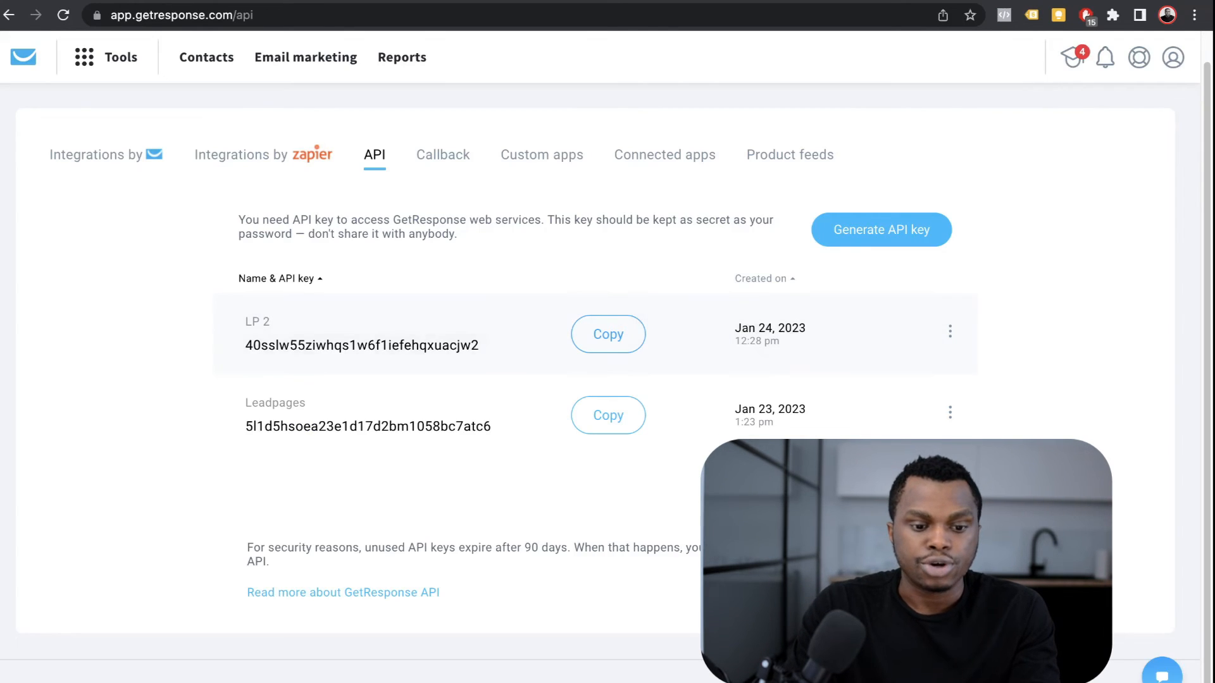
Step: Create a GetResponse contact list named 'Test List' from the Contacts page
click(206, 57)
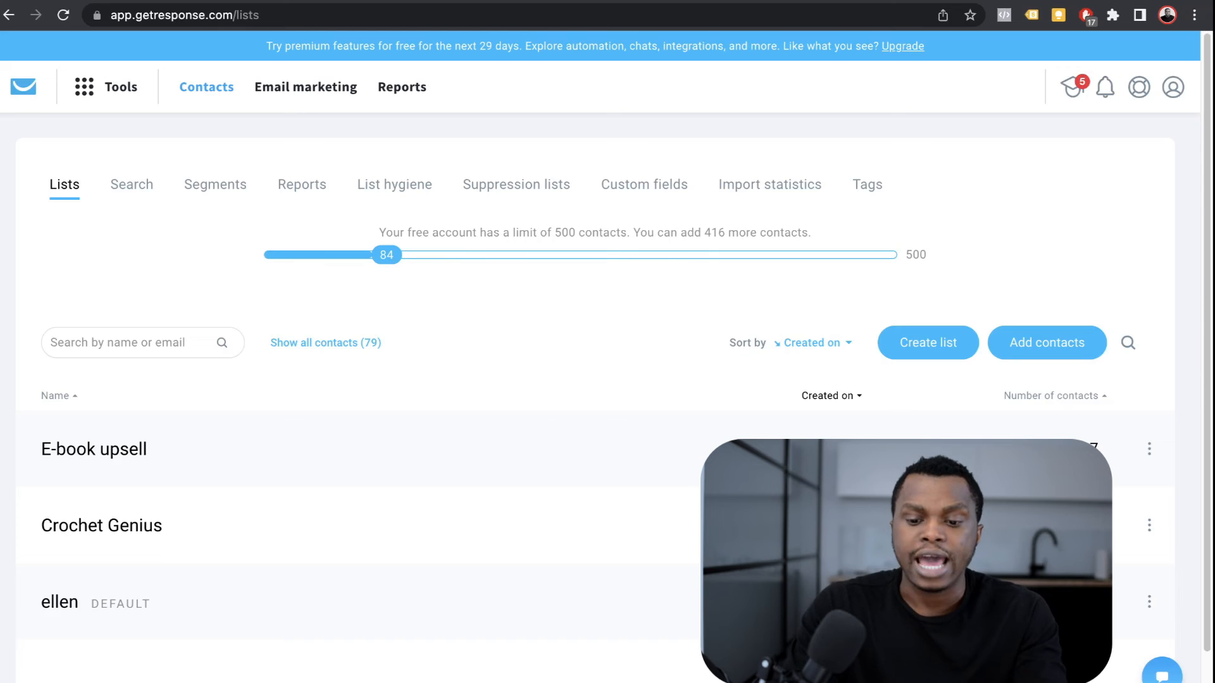
click(927, 343)
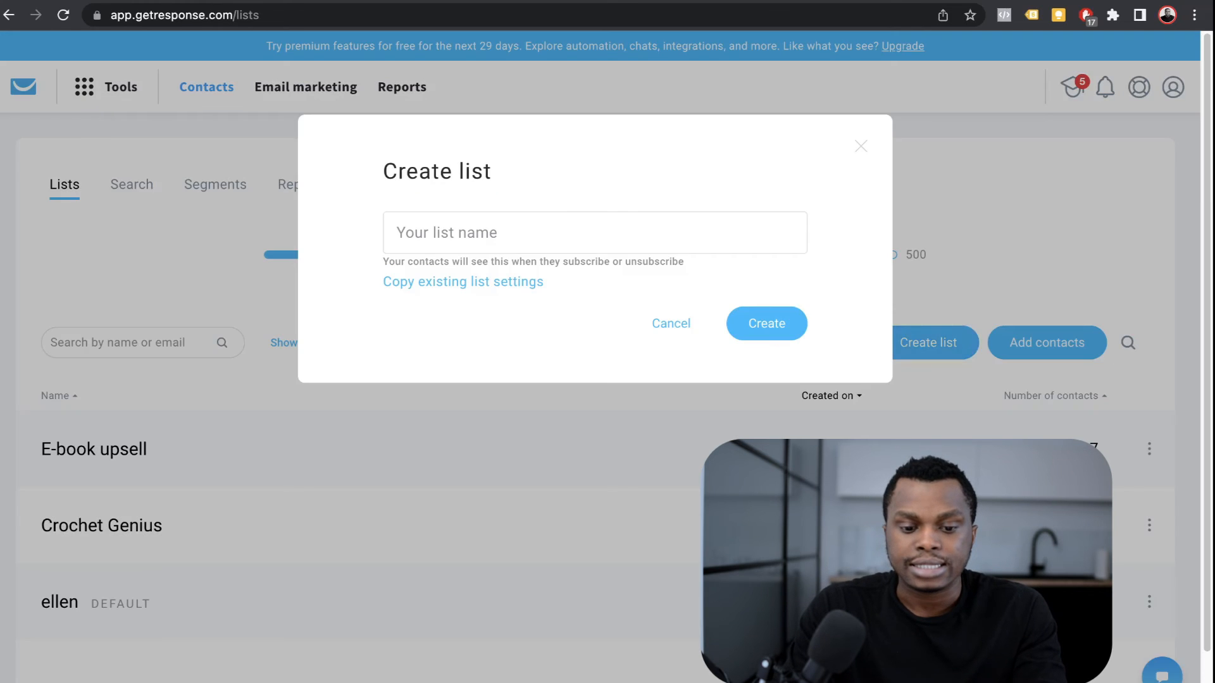
text(Test List)
key(Return)
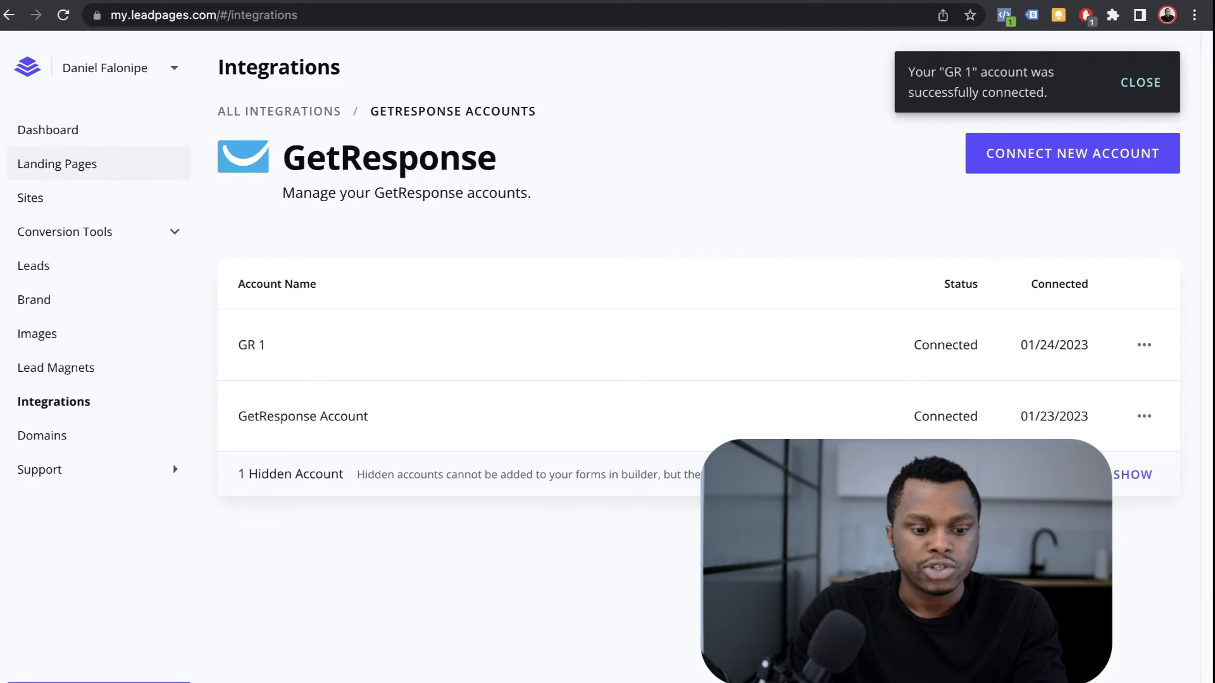
Step: Open Test Landing page's pop-up sign-up form and its Edit Integrations panel
click(57, 164)
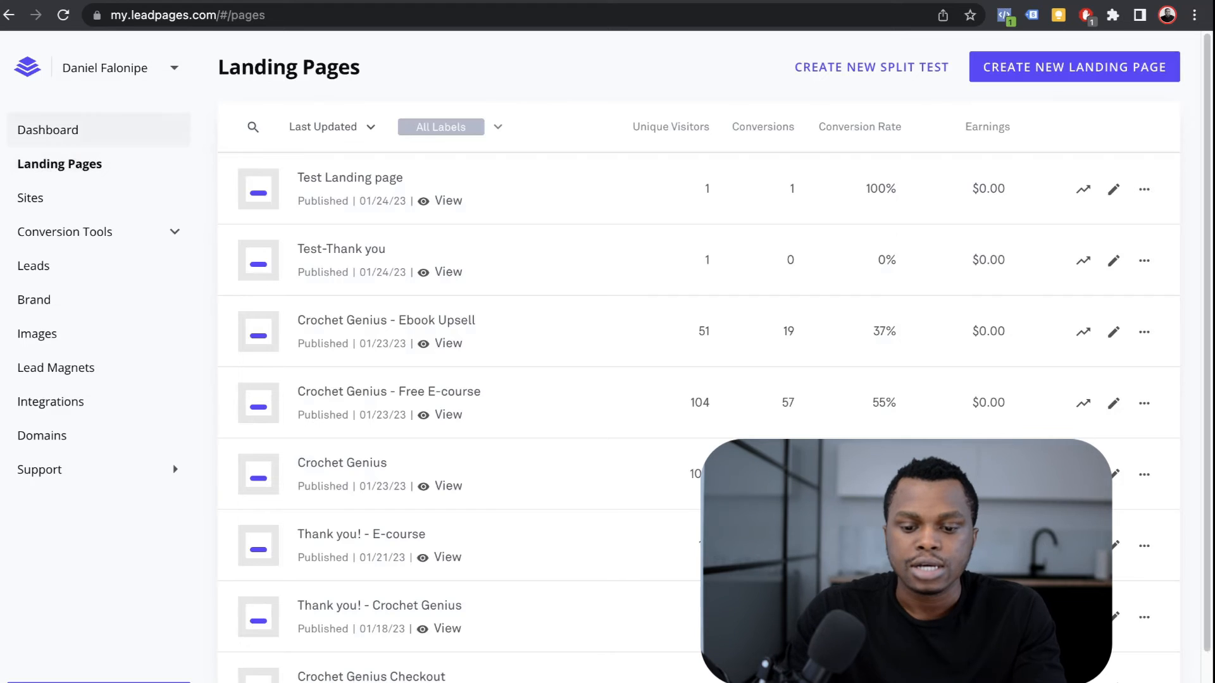
click(349, 178)
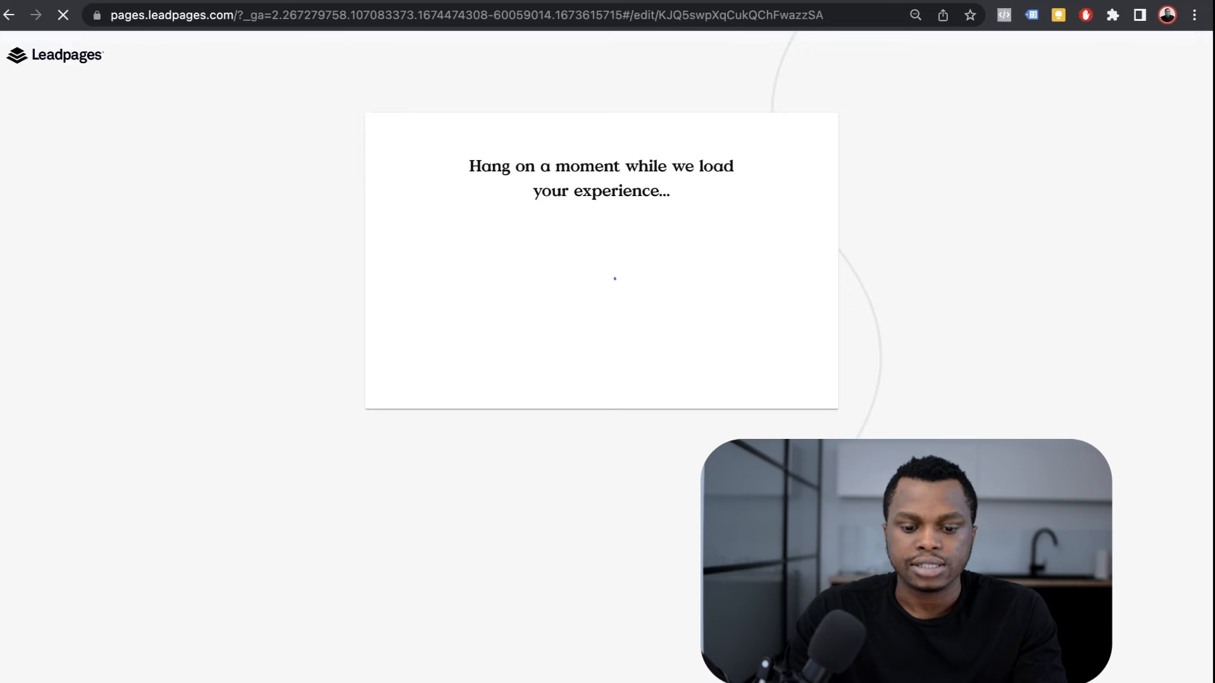
scroll(619, 380, down, 10)
mouse_move(613, 419)
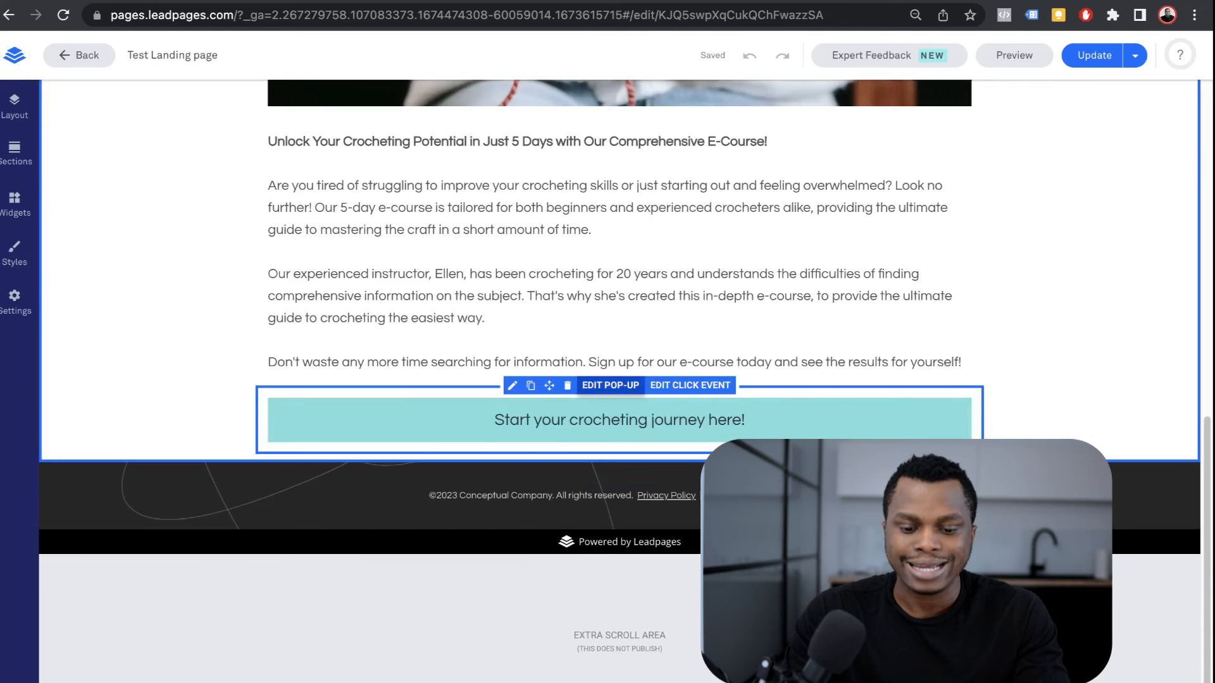
click(610, 386)
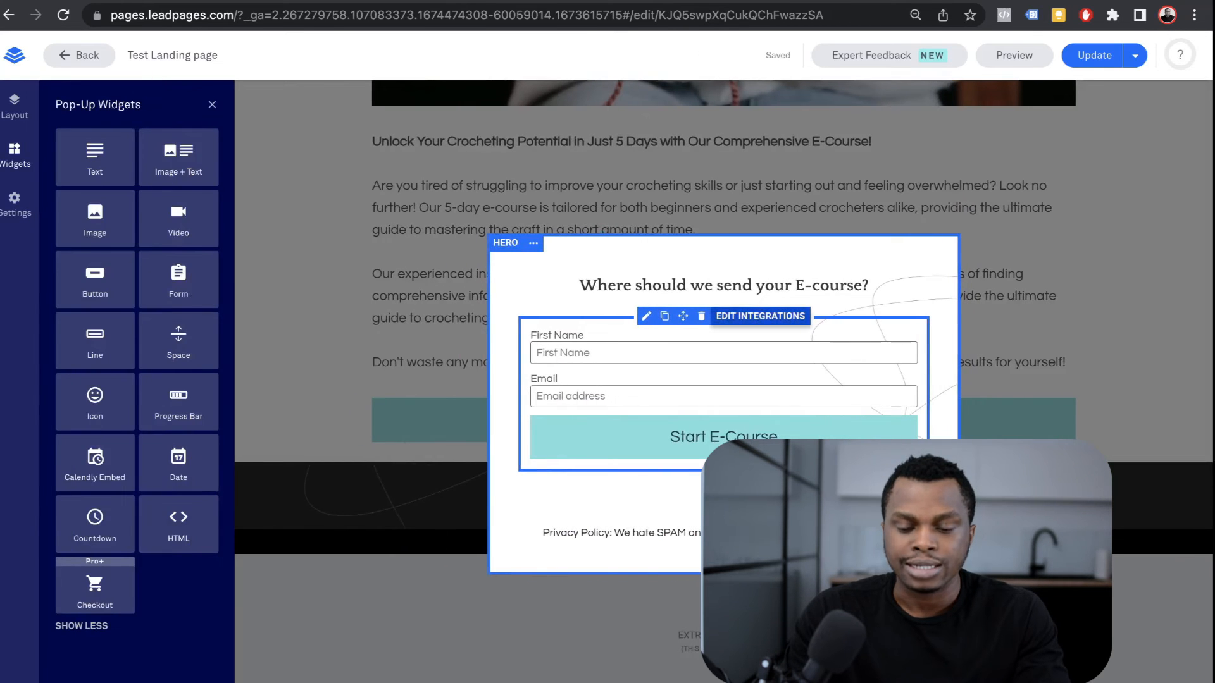
click(760, 316)
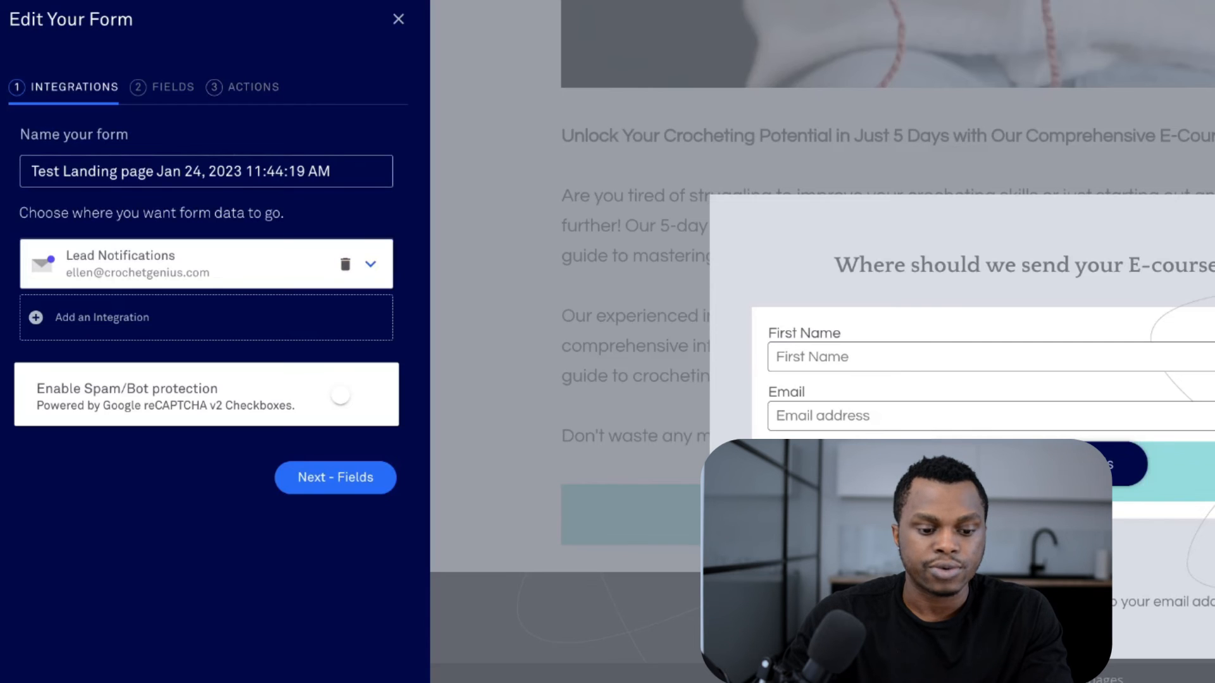
Step: Add the GR 1 GetResponse integration sending to Test List, then step through Fields and Actions and close
click(370, 264)
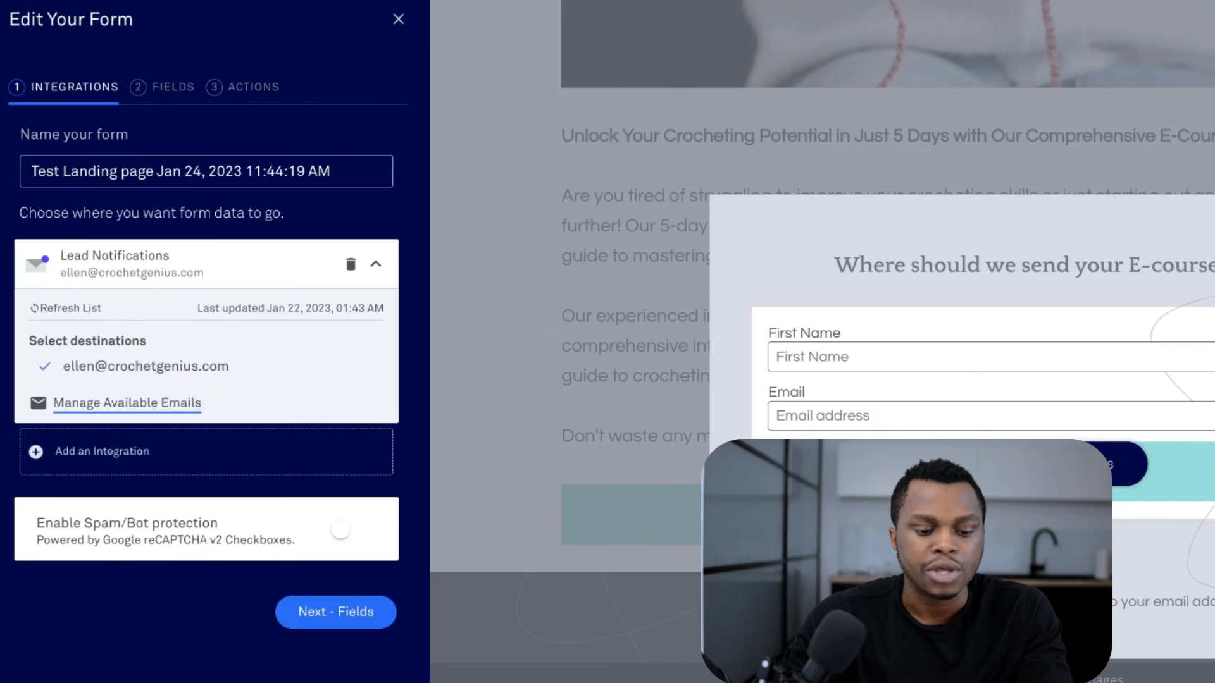
click(206, 452)
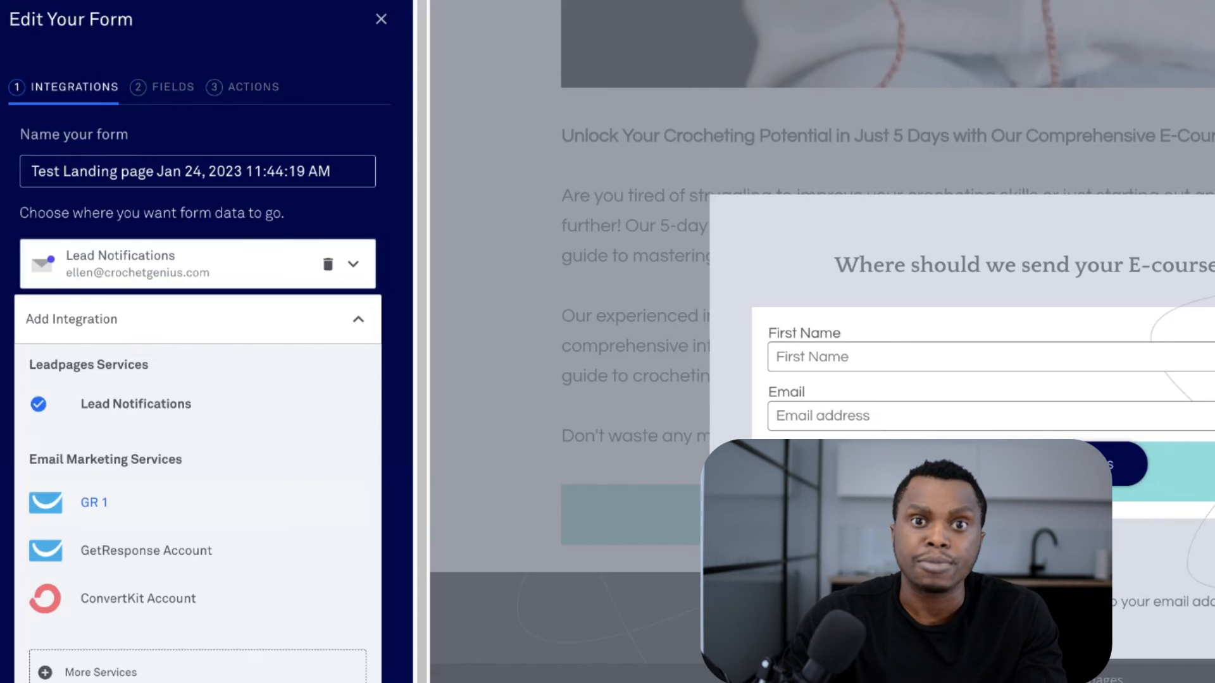
click(94, 503)
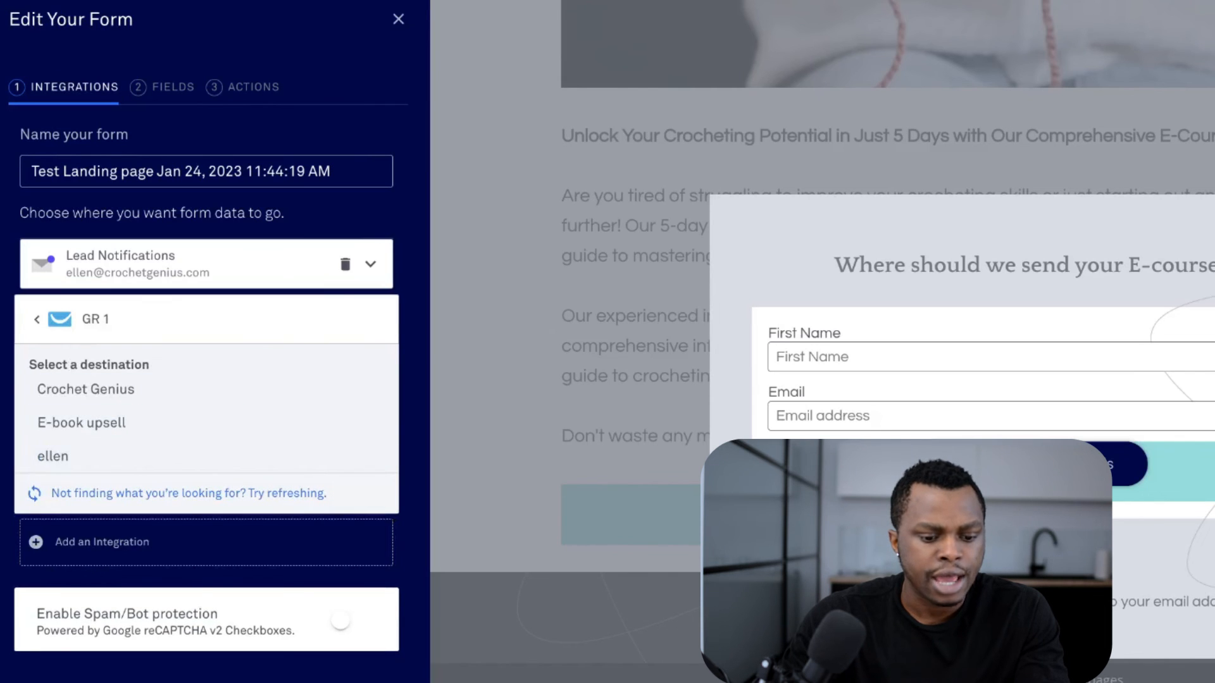
click(189, 494)
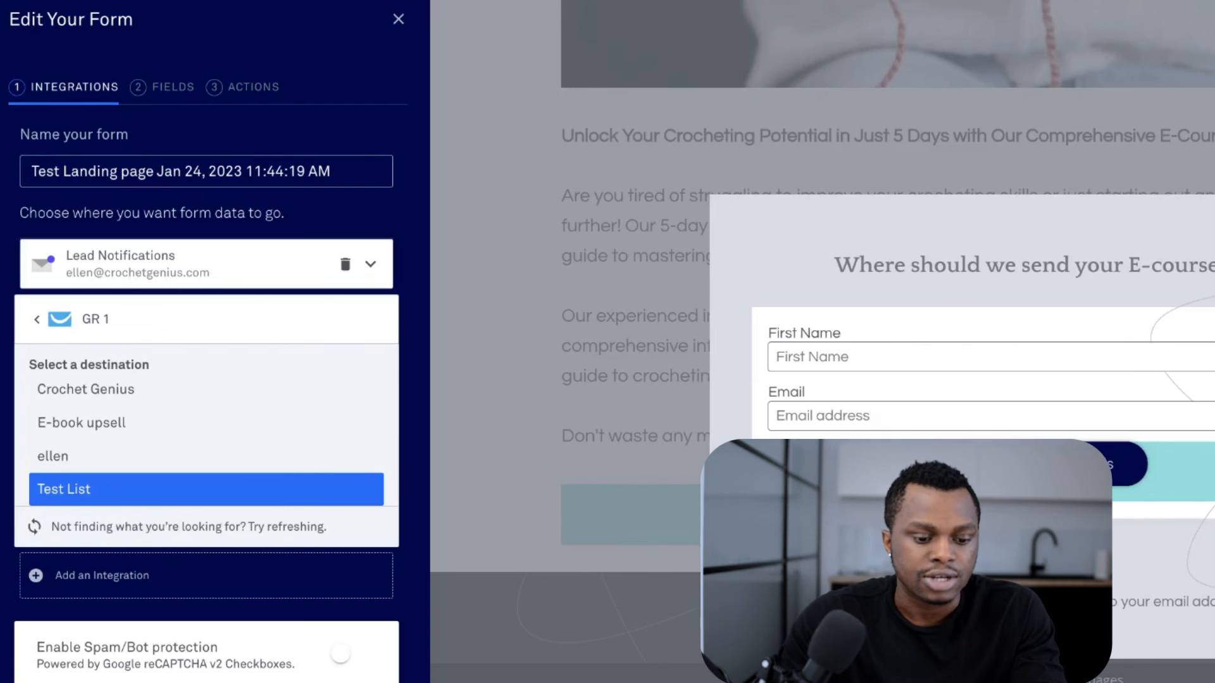
click(126, 490)
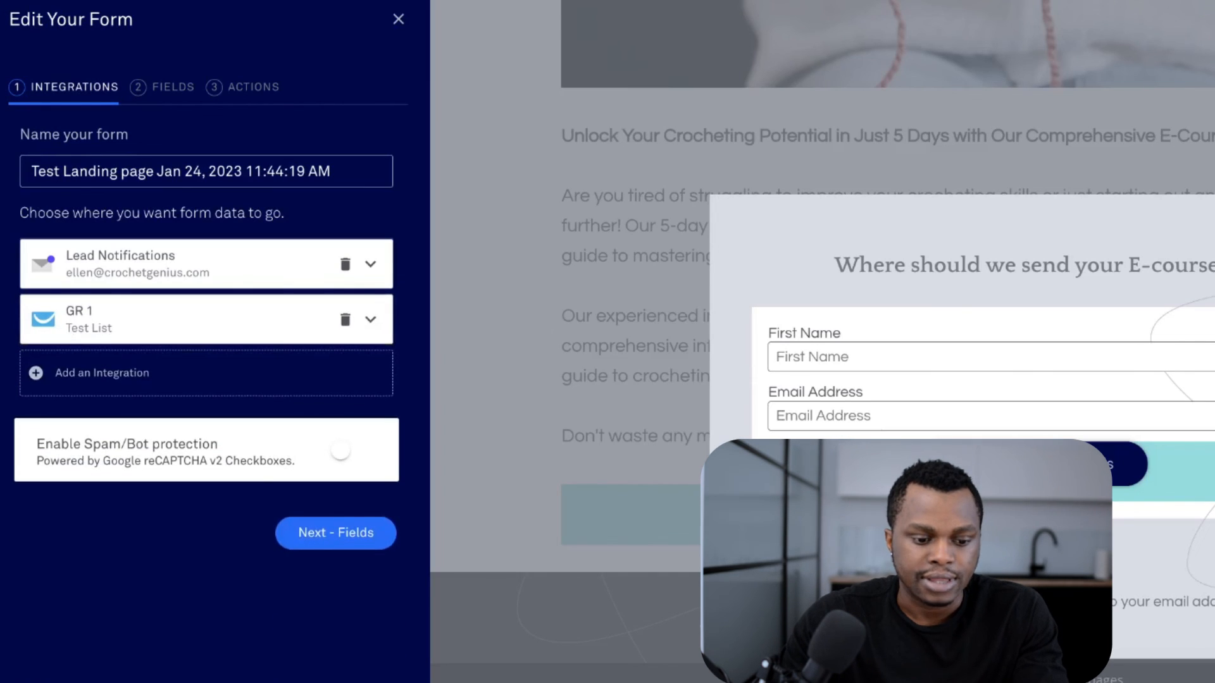
click(335, 535)
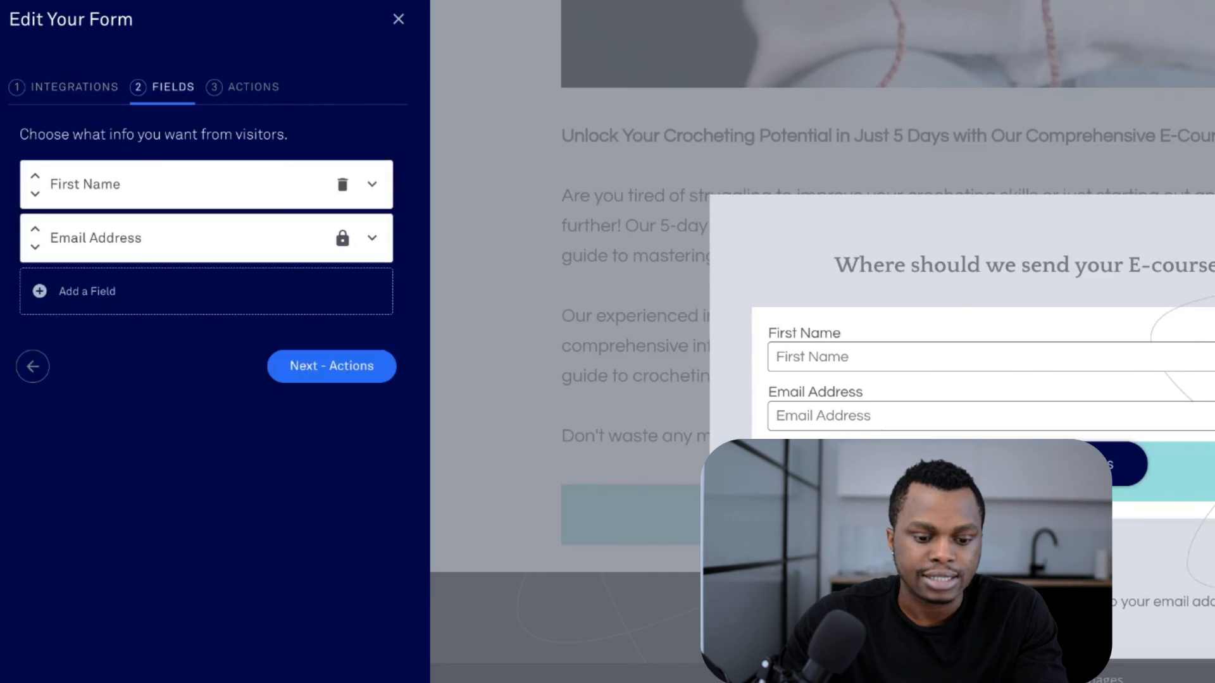
click(332, 367)
click(335, 490)
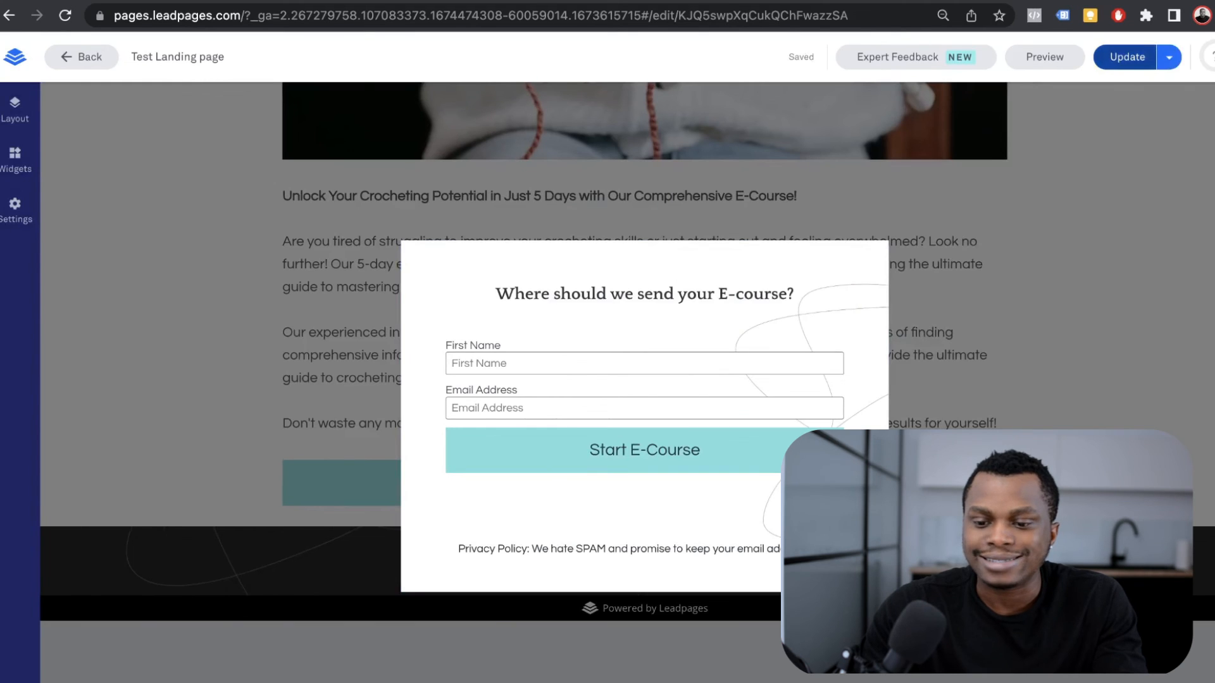
Step: Publish the updated Test Landing page with Update
click(1126, 57)
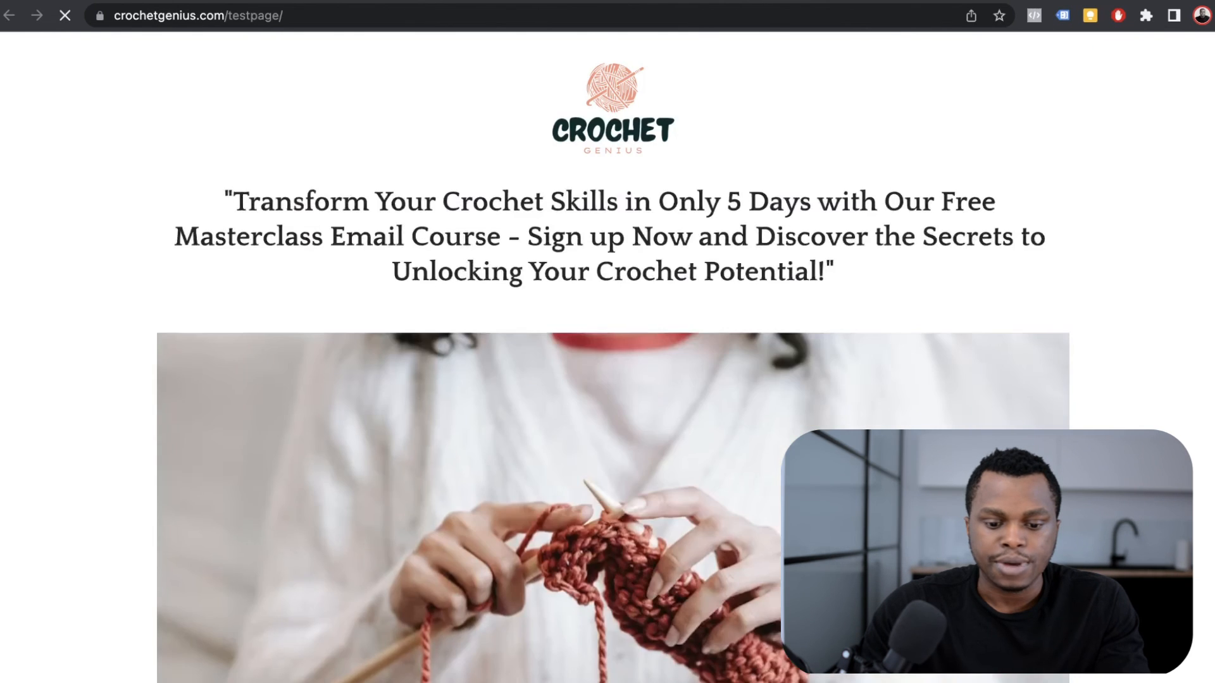
scroll(608, 342, down, 10)
scroll(613, 507, up, 1)
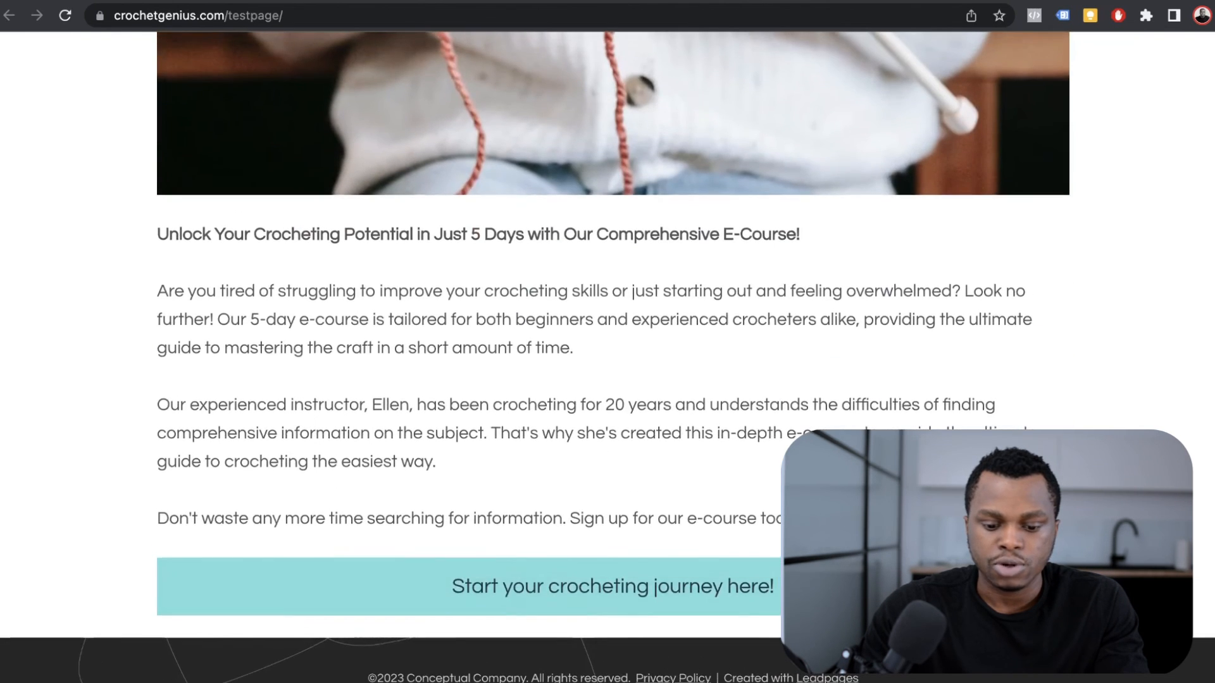
Step: Submit a test sign-up on the live pop-up with a first name and email address
click(612, 586)
text(daniel)
key(Tab)
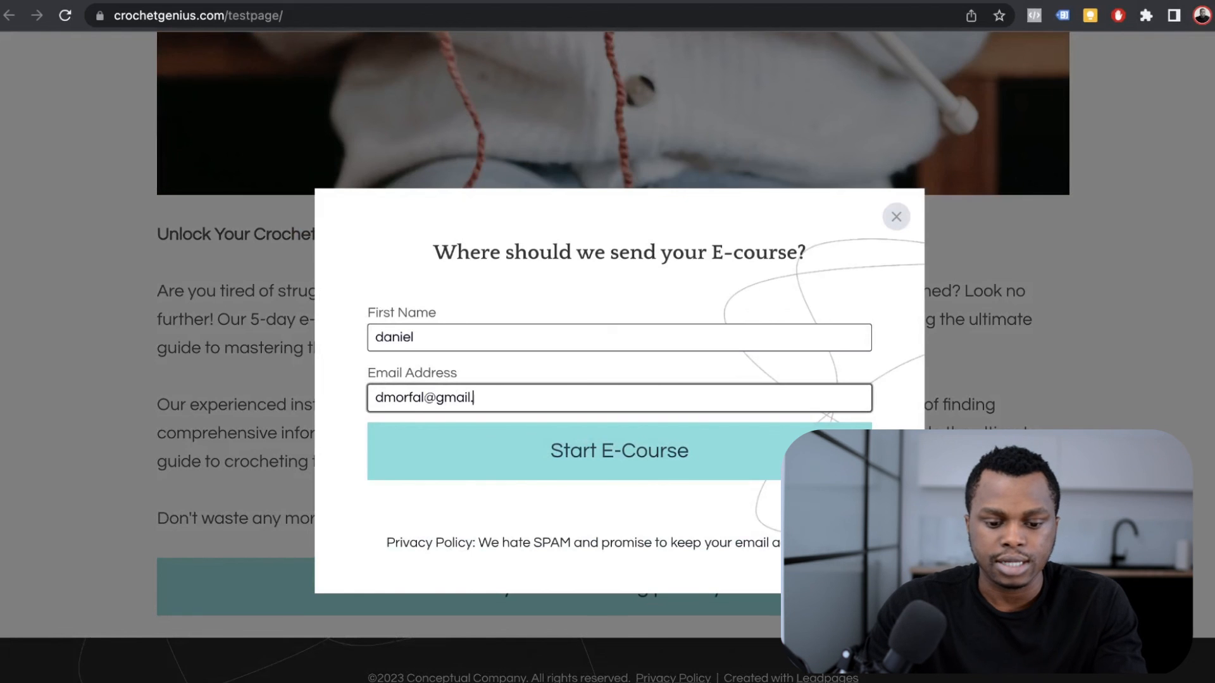
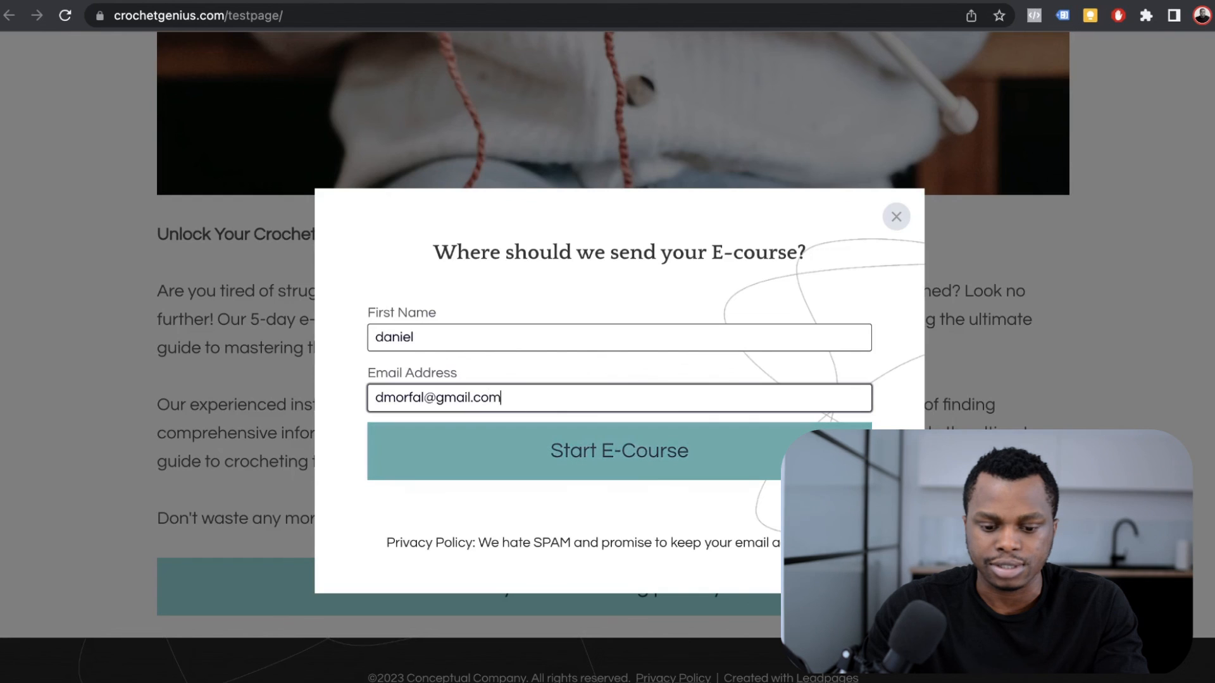
key(Return)
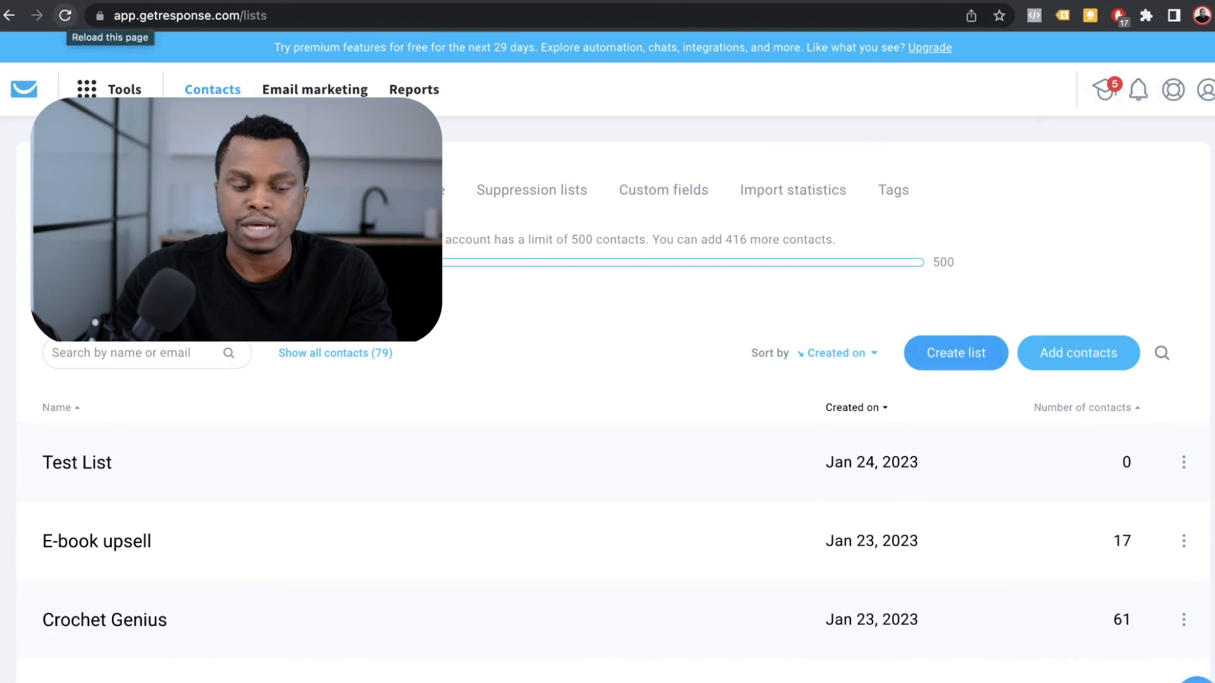
Step: Refresh GetResponse lists, open Test List's contacts, then switch to the main Facebook ad account
click(65, 15)
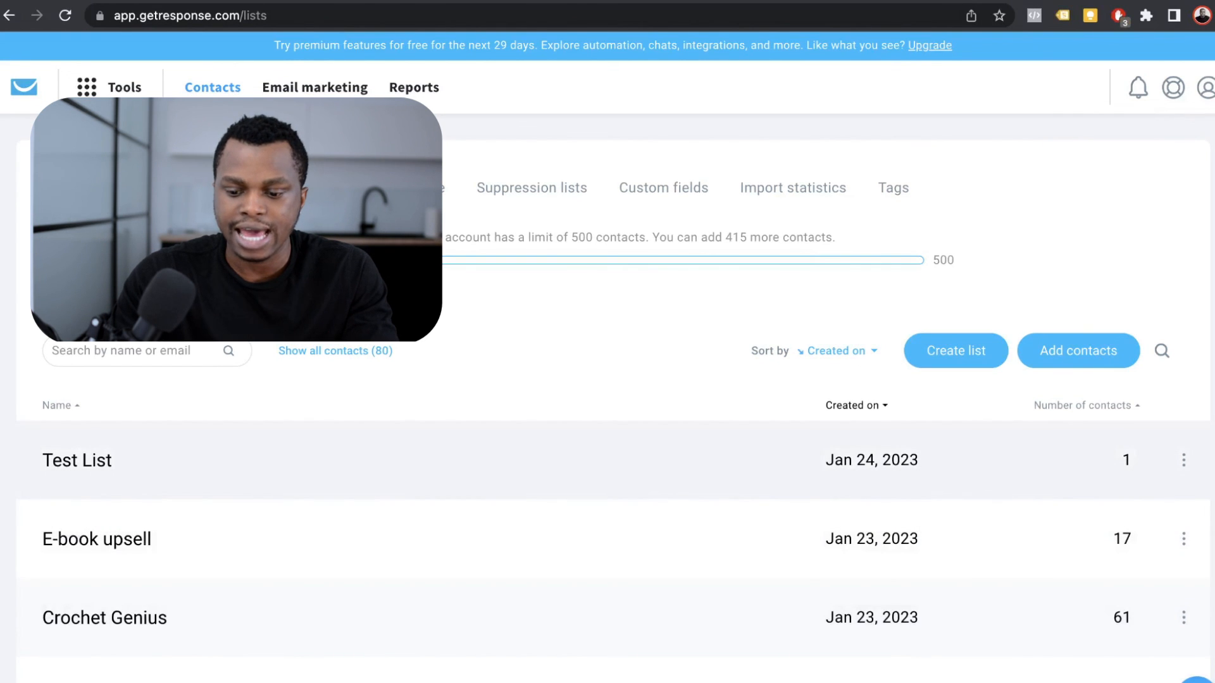
click(77, 460)
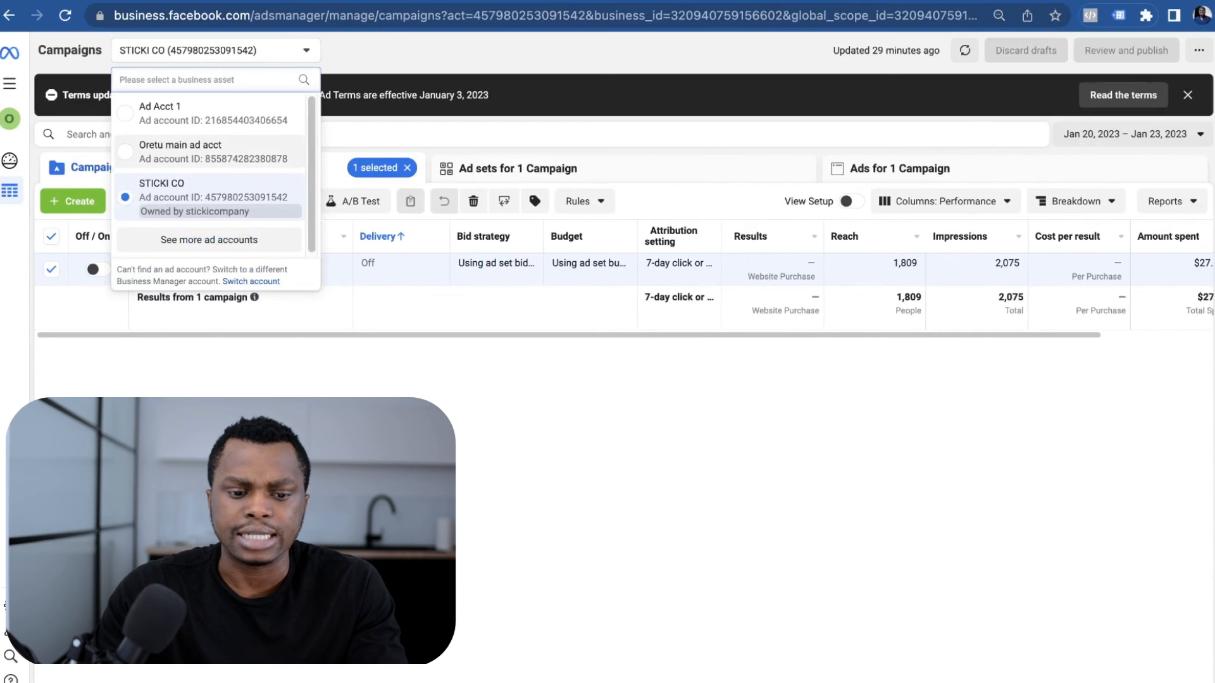
click(190, 151)
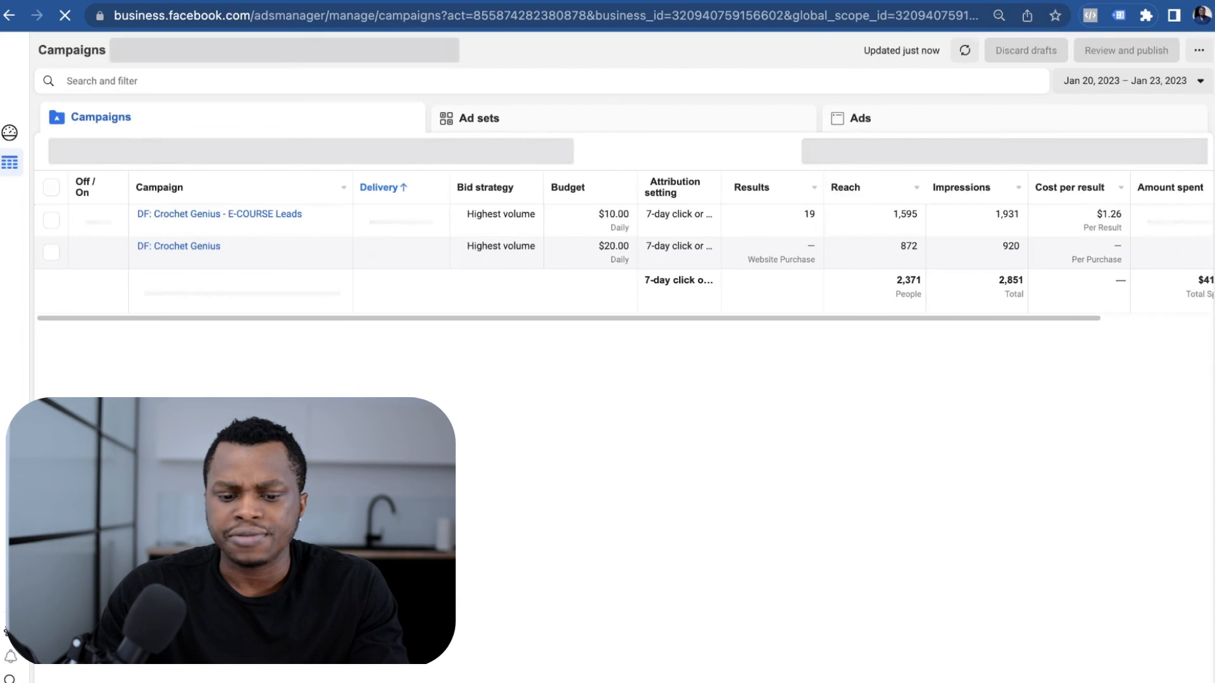
Step: Set the Ads Manager date range to Jan 19 – Jan 24, 2023
scroll(784, 253, right, 2)
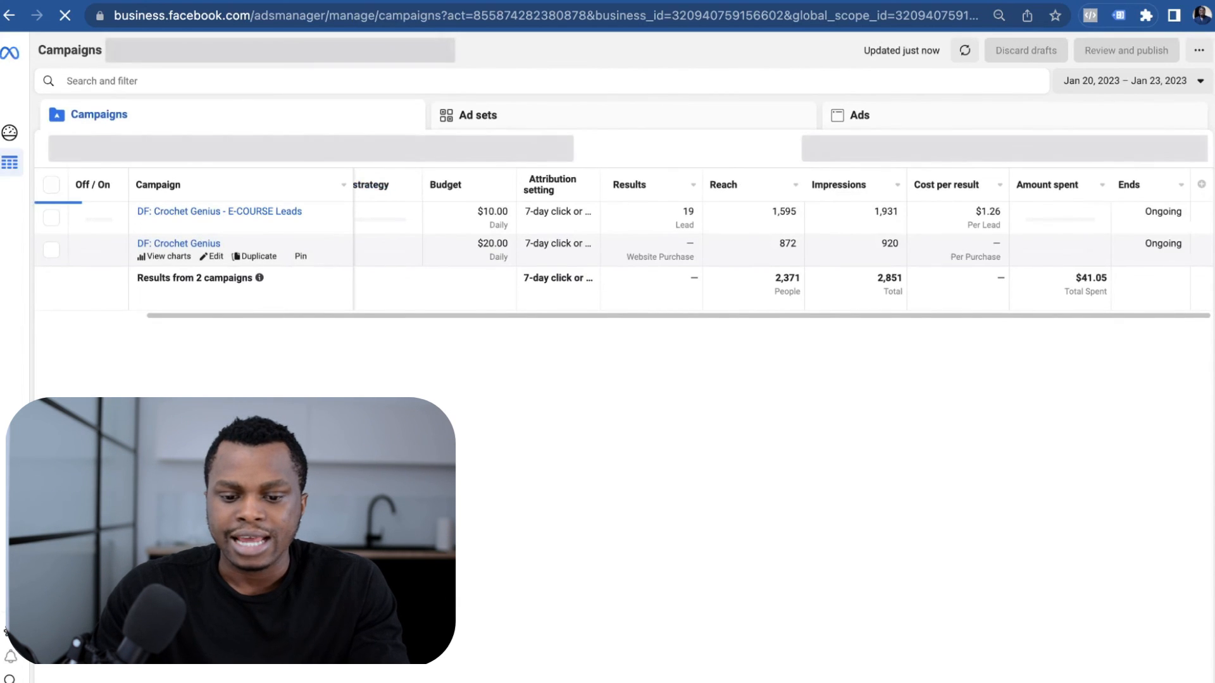
click(1133, 81)
click(799, 213)
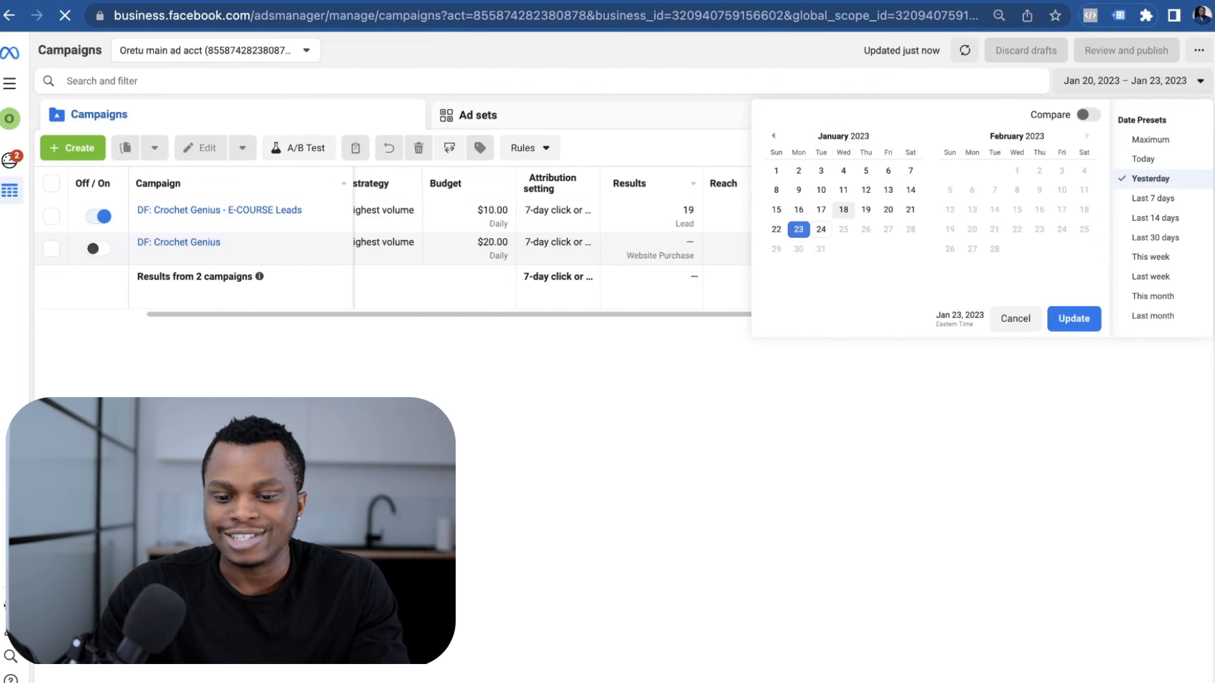
click(866, 209)
click(821, 229)
click(1073, 318)
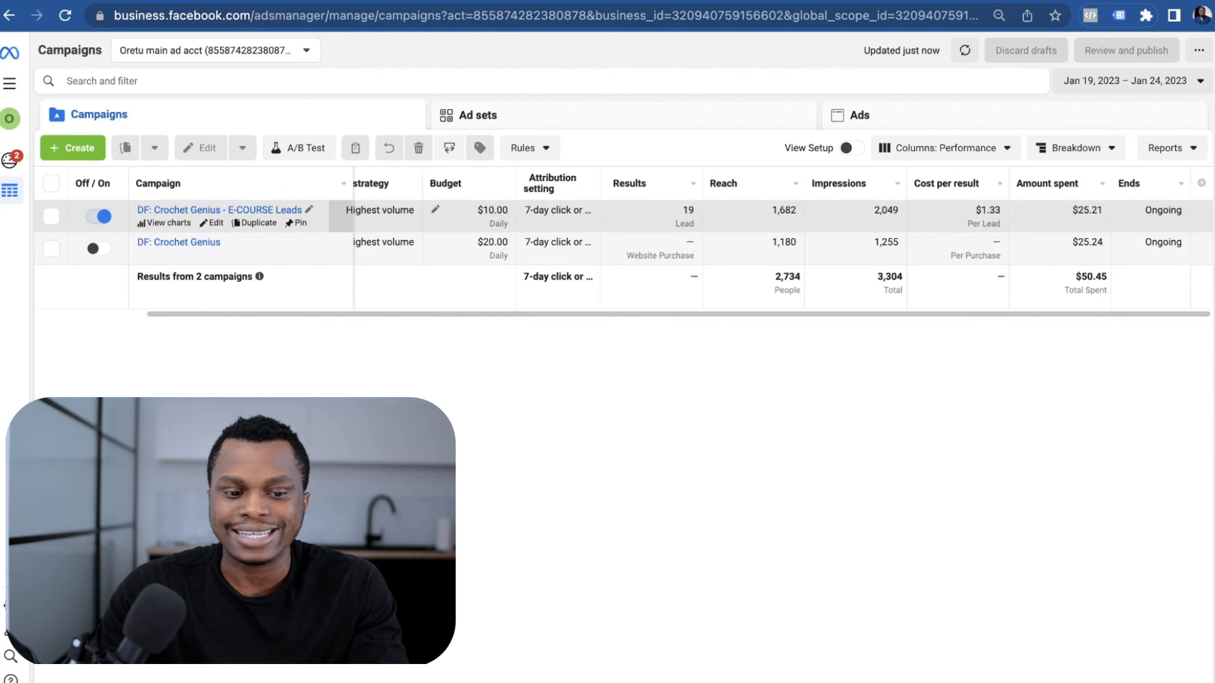
key(ctrl+Tab)
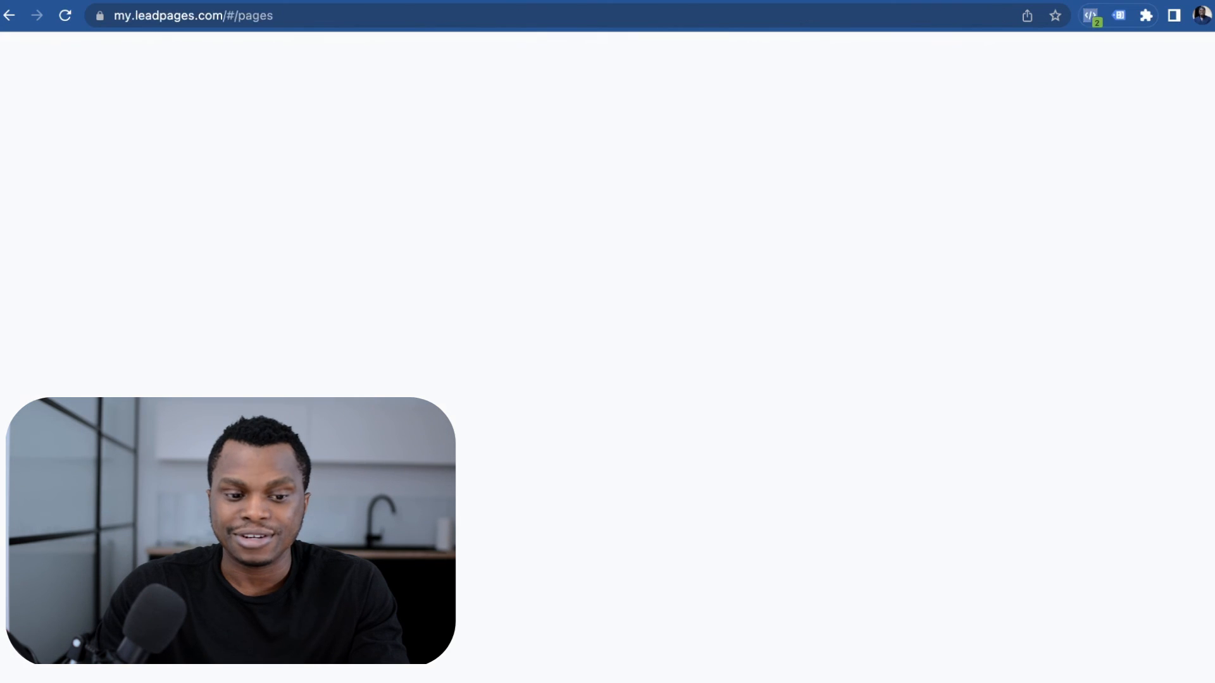